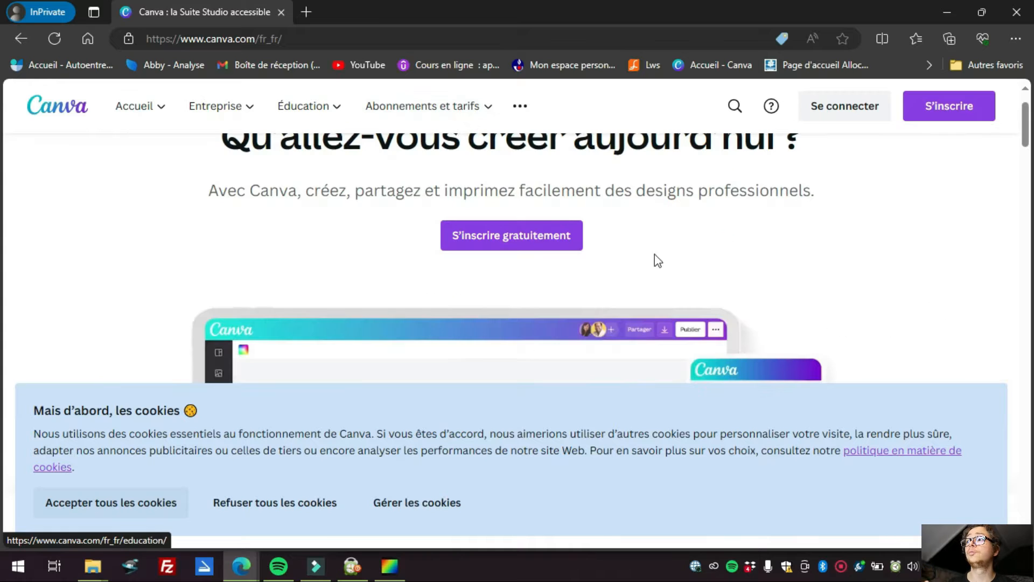
# Accept all cookies on the Canva home page and look over its introduction
pyautogui.click(157, 500)
pyautogui.scroll(-4, 462, 337)
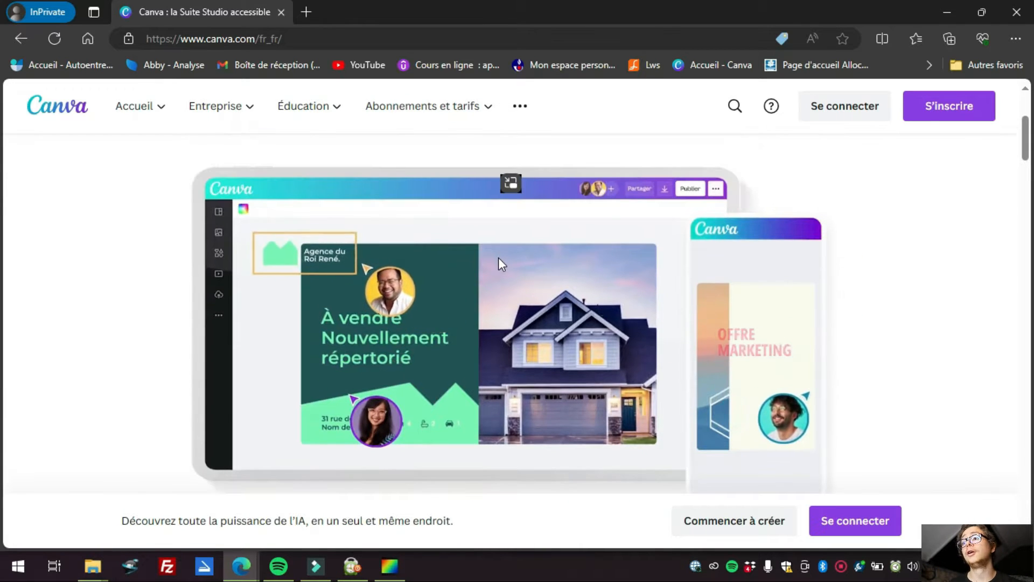
pyautogui.scroll(4, 499, 257)
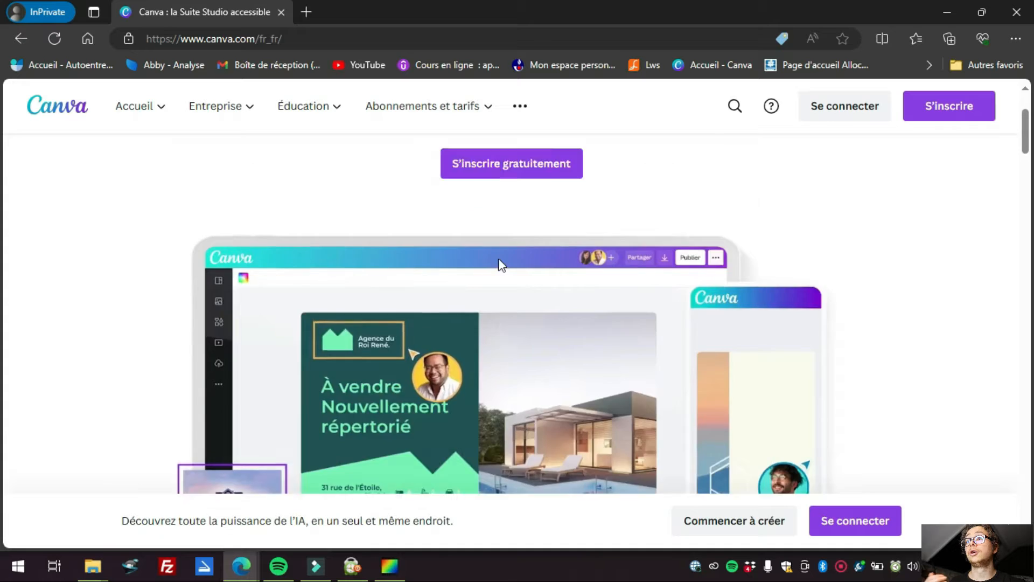
# Open the Canva Pro overview page from the subscription and pricing options
pyautogui.moveTo(405, 114)
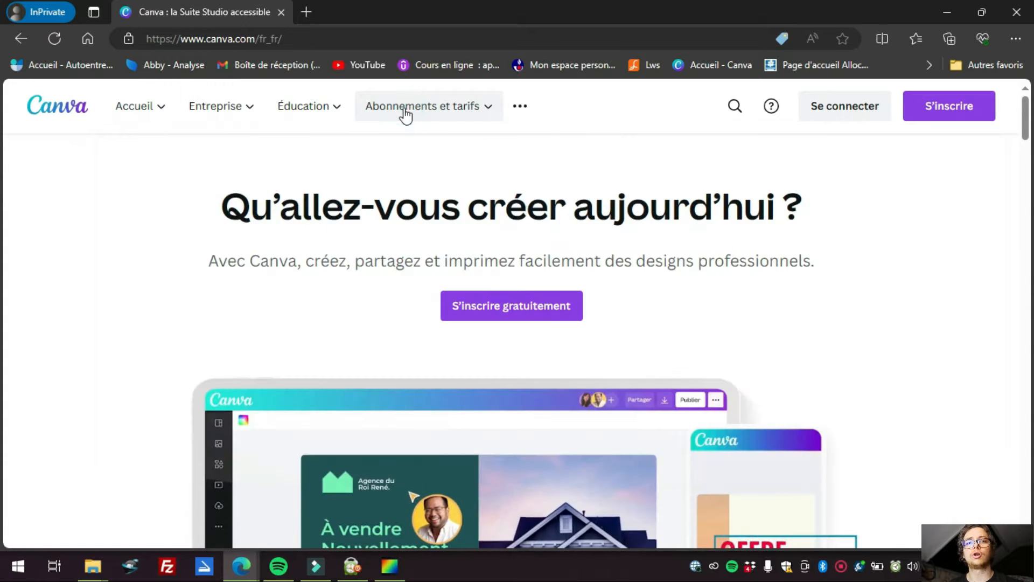
pyautogui.moveTo(443, 114)
pyautogui.click(358, 323)
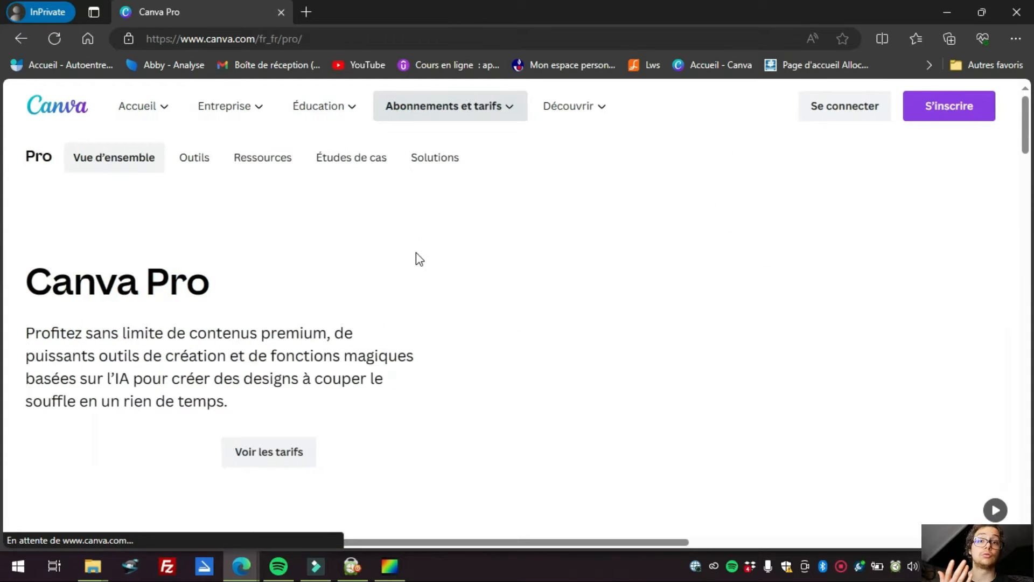
# Accept all cookies on the Canva Pro page and request the free Pro trial
pyautogui.scroll(-1, 411, 261)
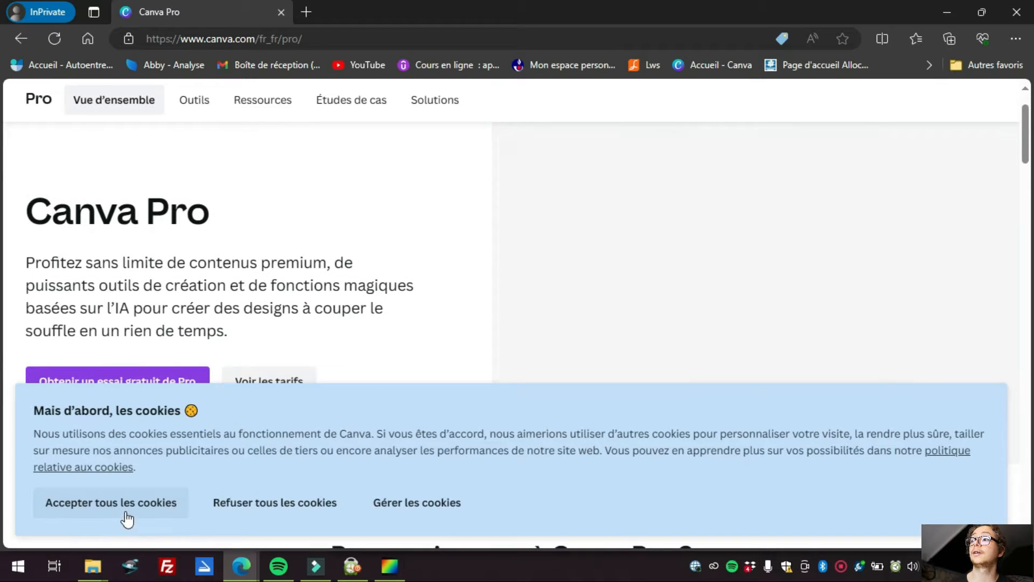
pyautogui.click(129, 493)
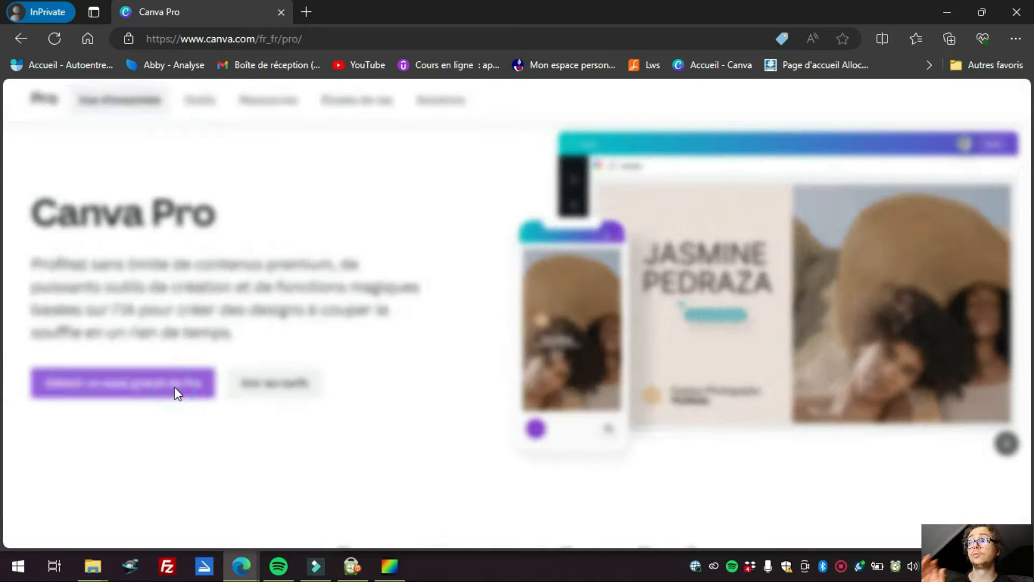
pyautogui.click(175, 383)
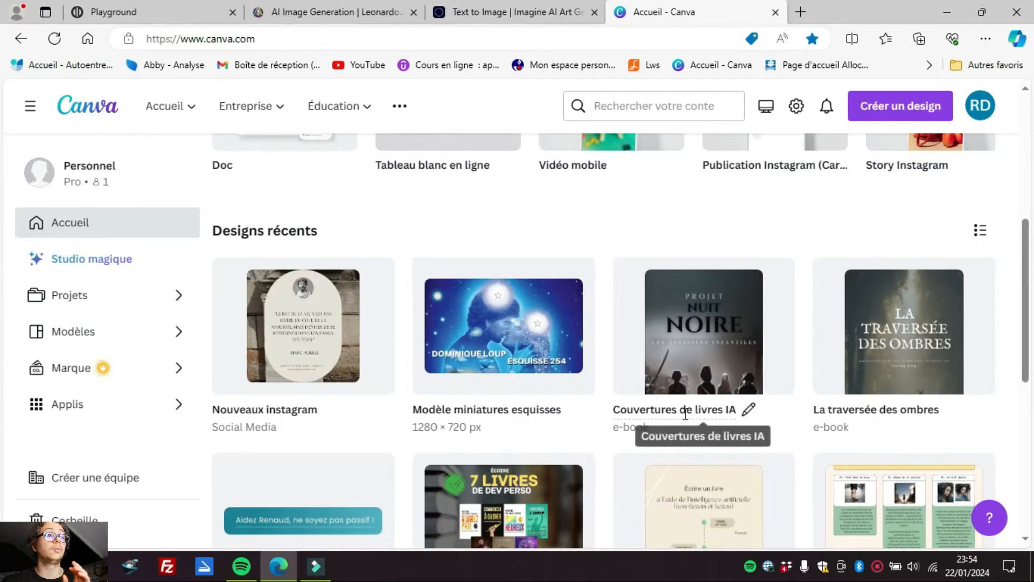
# Open the recent design "Couvertures de livres IA" and look over its first two cover pages
pyautogui.click(708, 347)
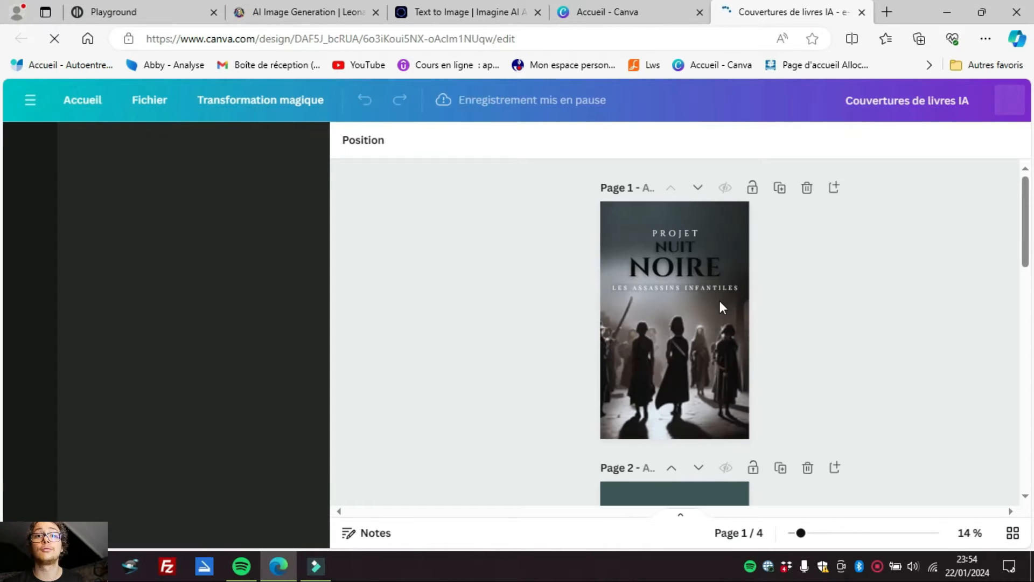
pyautogui.click(687, 322)
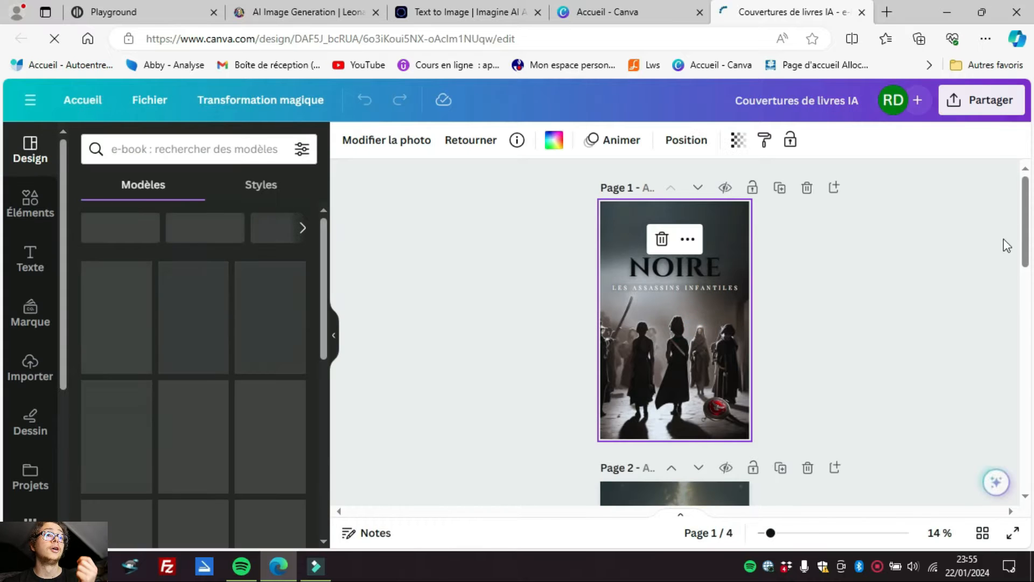
pyautogui.moveTo(1026, 240); pyautogui.dragTo(1031, 310)
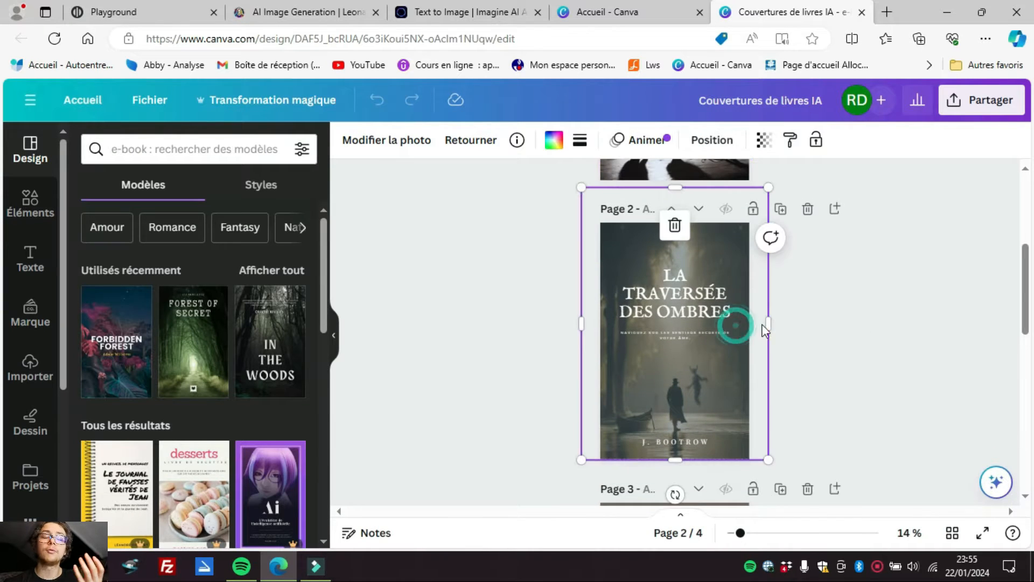
pyautogui.scroll(4, 859, 330)
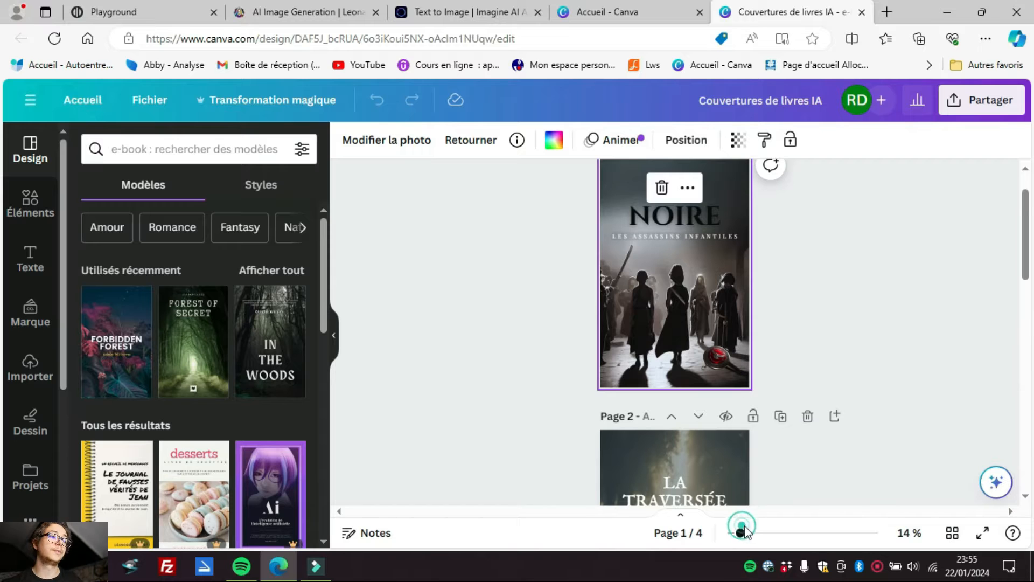
# Enlarge the first book cover to 26%, then present the covers in full screen and advance to the next page
pyautogui.moveTo(742, 531); pyautogui.dragTo(764, 533)
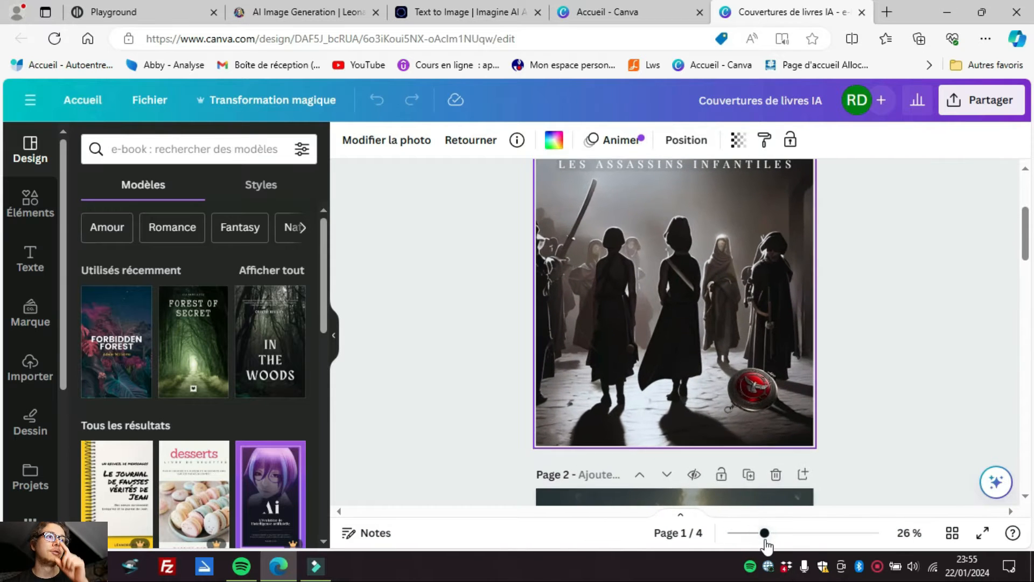
pyautogui.scroll(1, 859, 459)
pyautogui.click(981, 537)
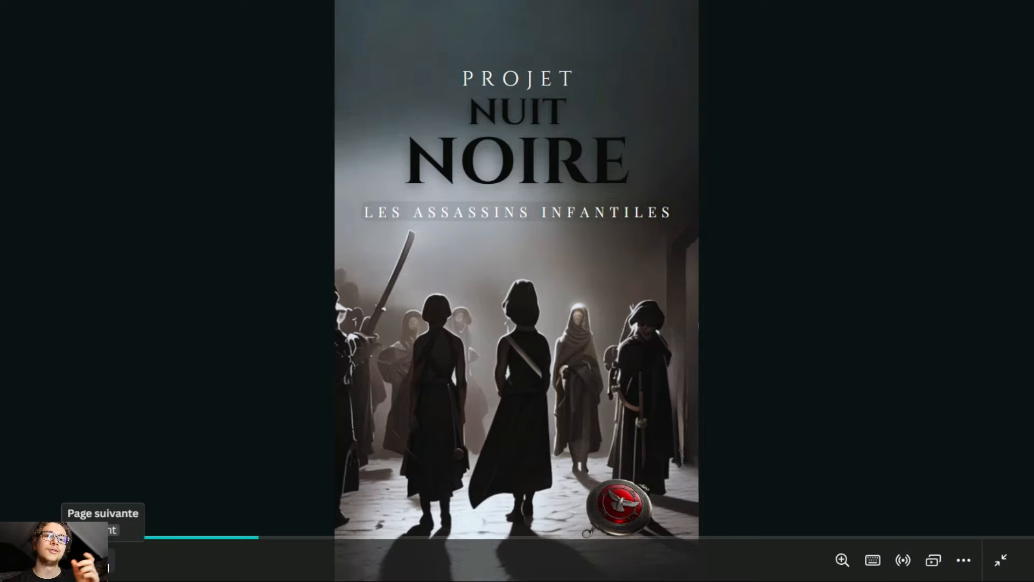
pyautogui.click(103, 561)
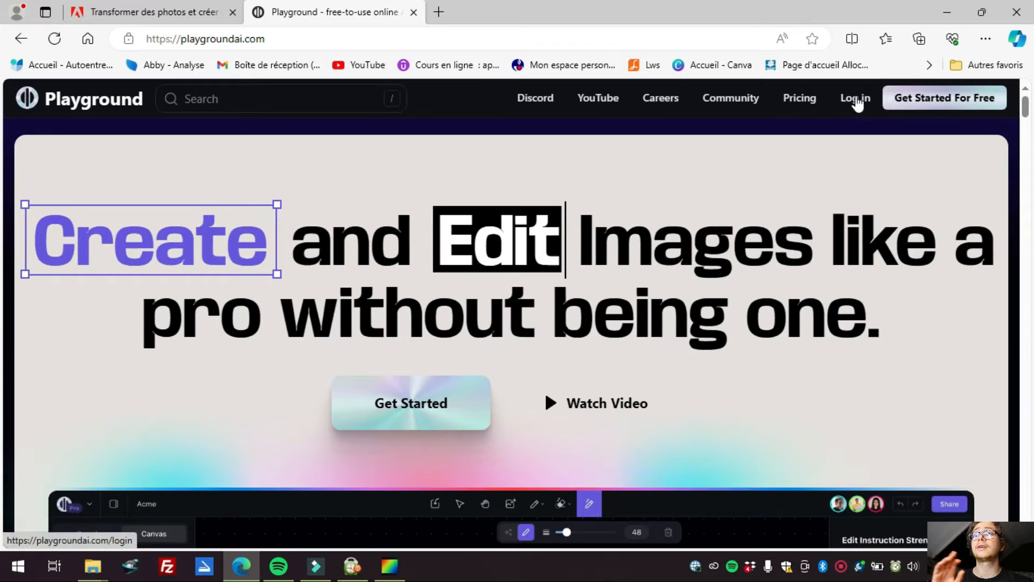
# Sign in to Playground through Get Started For Free using the first listed Google account
pyautogui.click(919, 98)
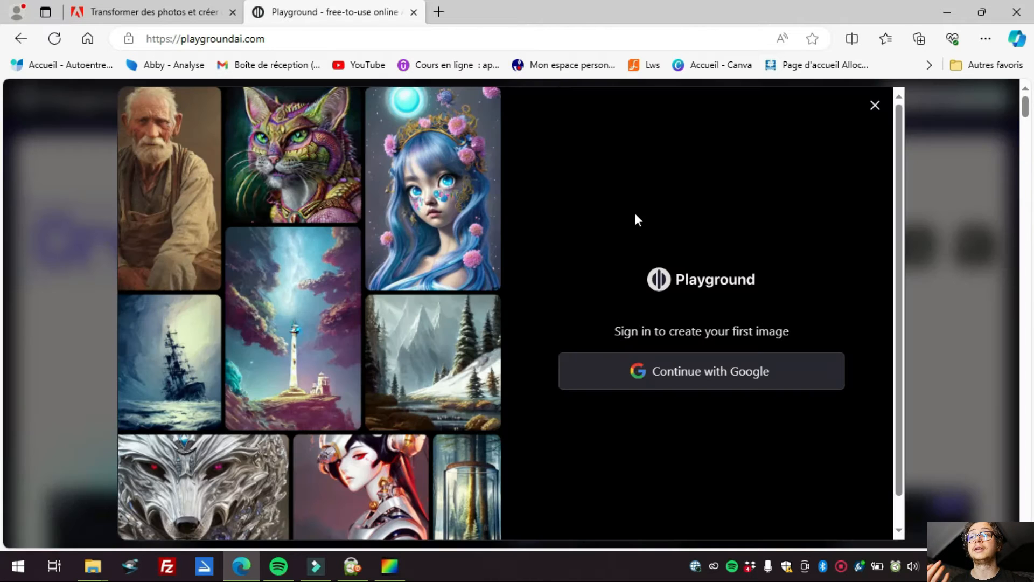
pyautogui.click(738, 380)
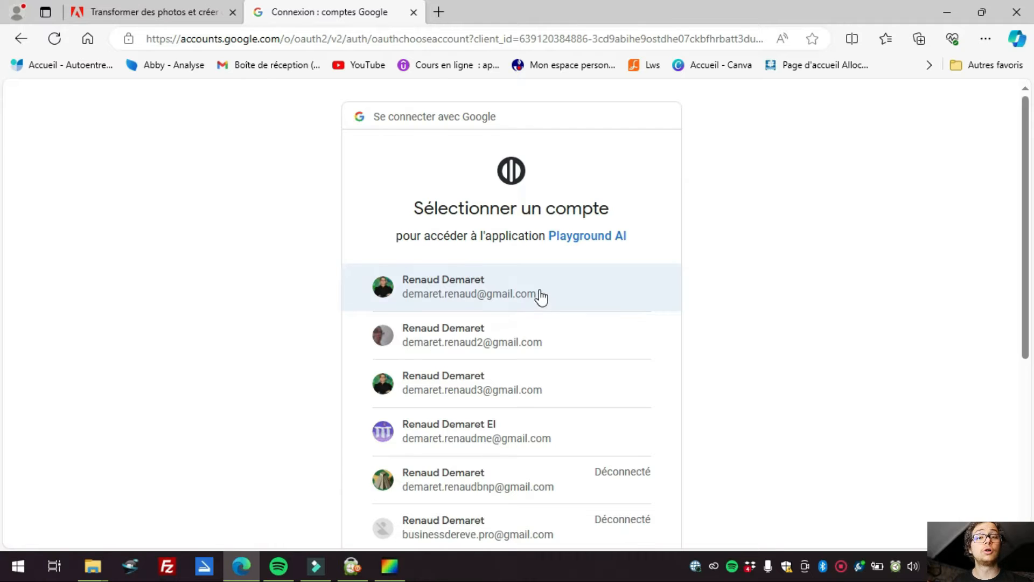
pyautogui.click(540, 295)
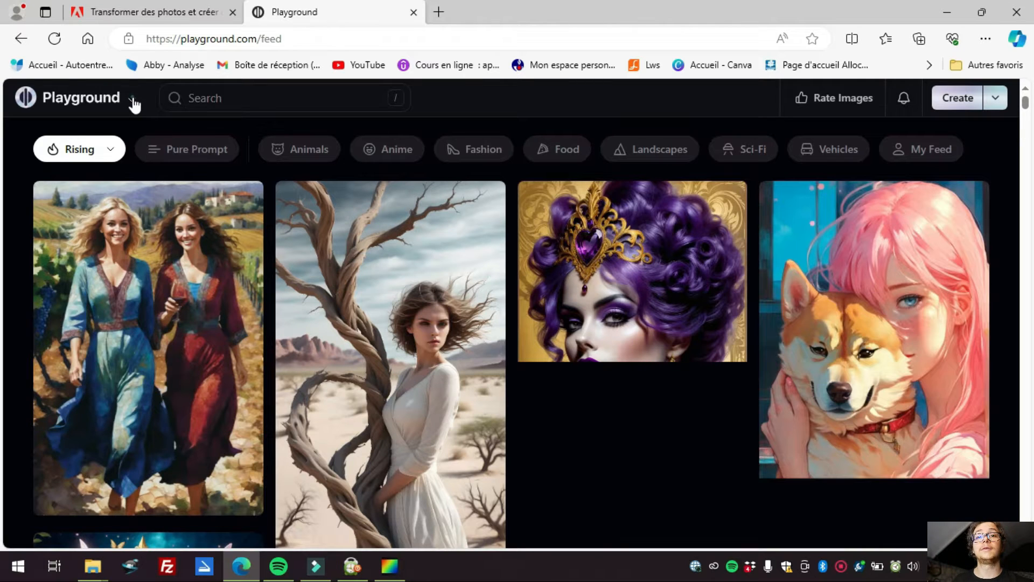
# Open the Playground profile and examine the previously generated images
pyautogui.click(131, 100)
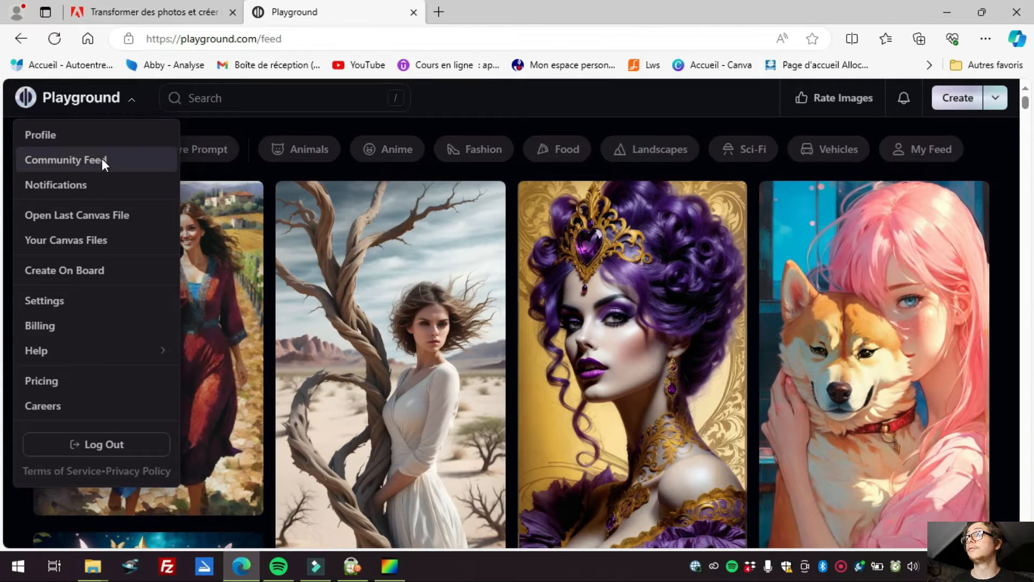
pyautogui.click(106, 139)
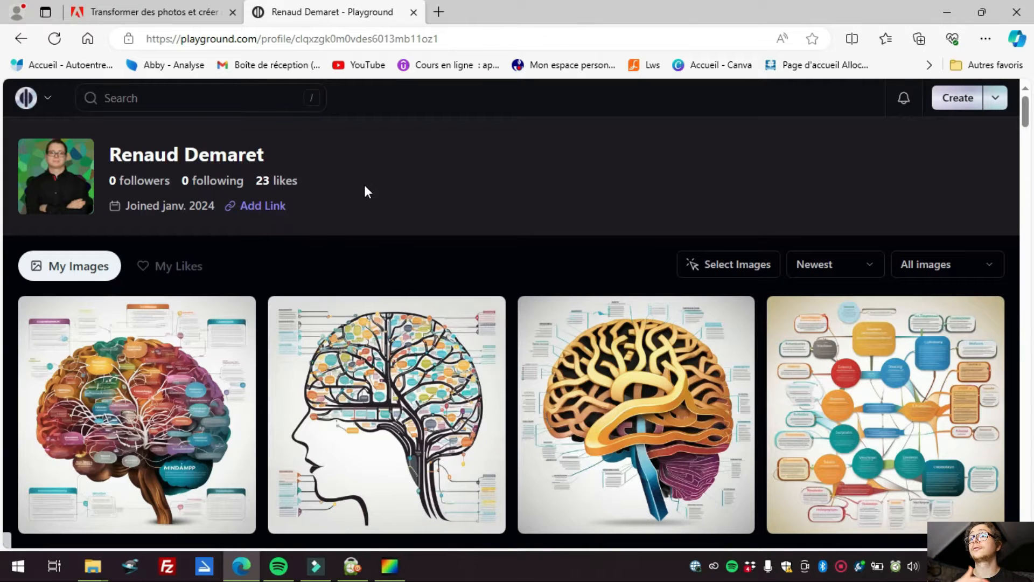
pyautogui.scroll(-4, 365, 194)
pyautogui.scroll(-10, 391, 228)
pyautogui.scroll(-10, 410, 229)
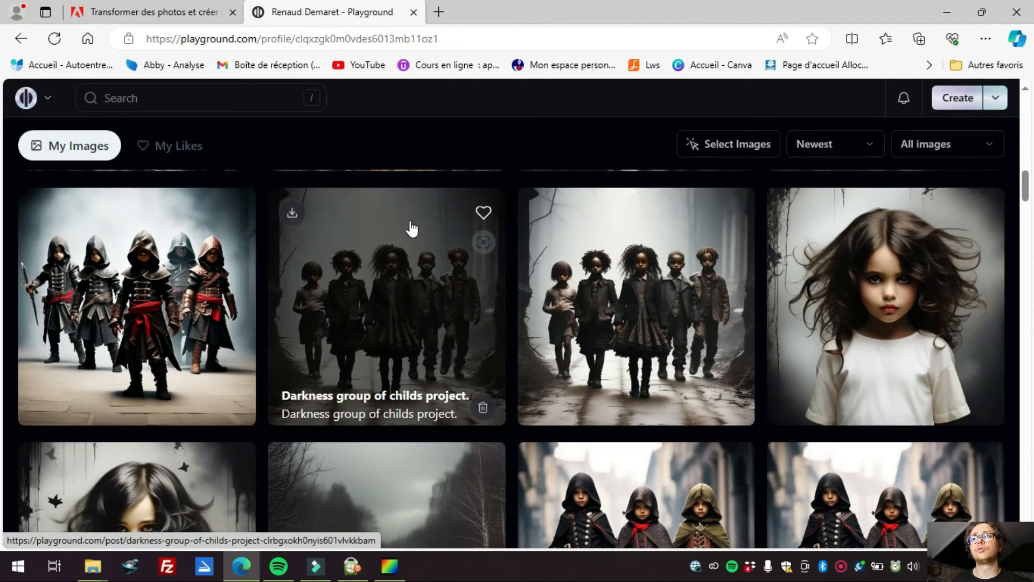
pyautogui.scroll(-5, 412, 229)
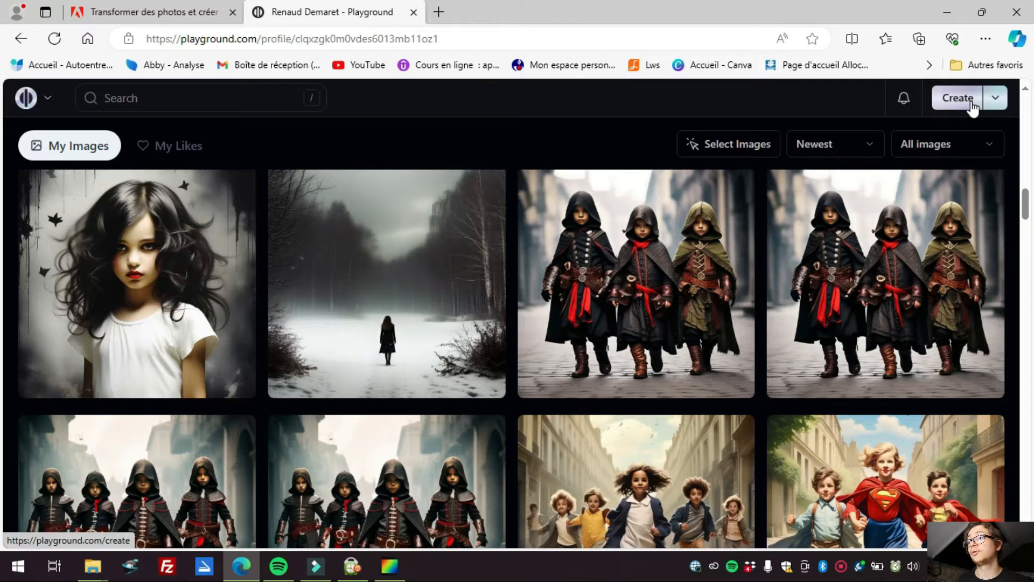
# Create a new image on a board and dismiss the Playground v2 announcement so it does not show again
pyautogui.scroll(3, 972, 106)
pyautogui.click(993, 98)
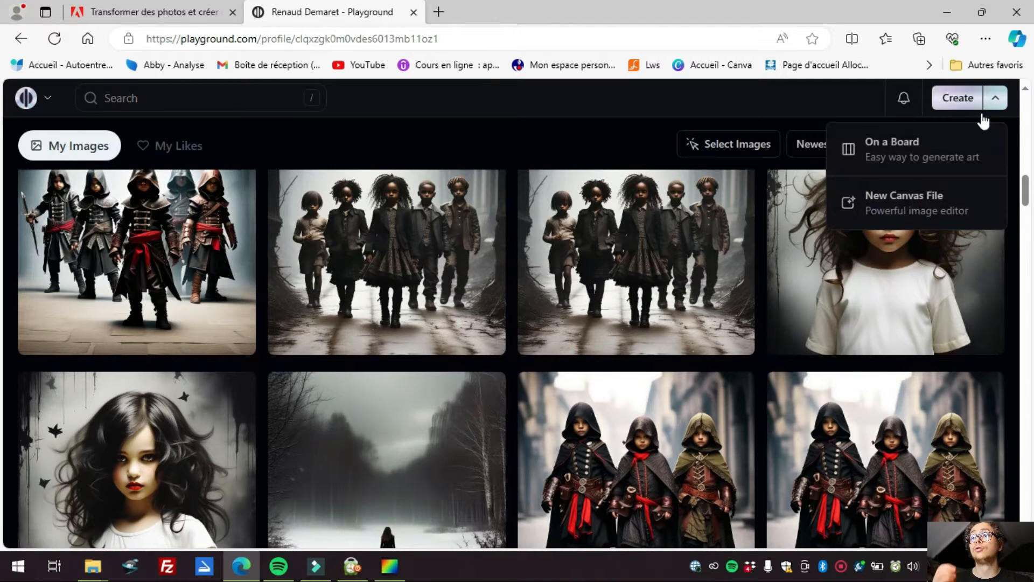
pyautogui.click(934, 168)
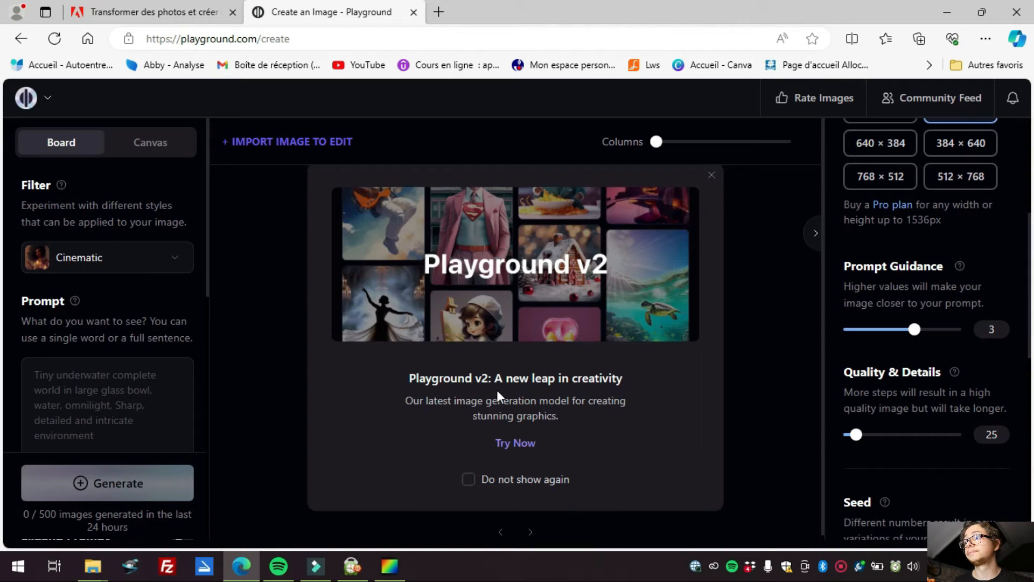
pyautogui.click(484, 477)
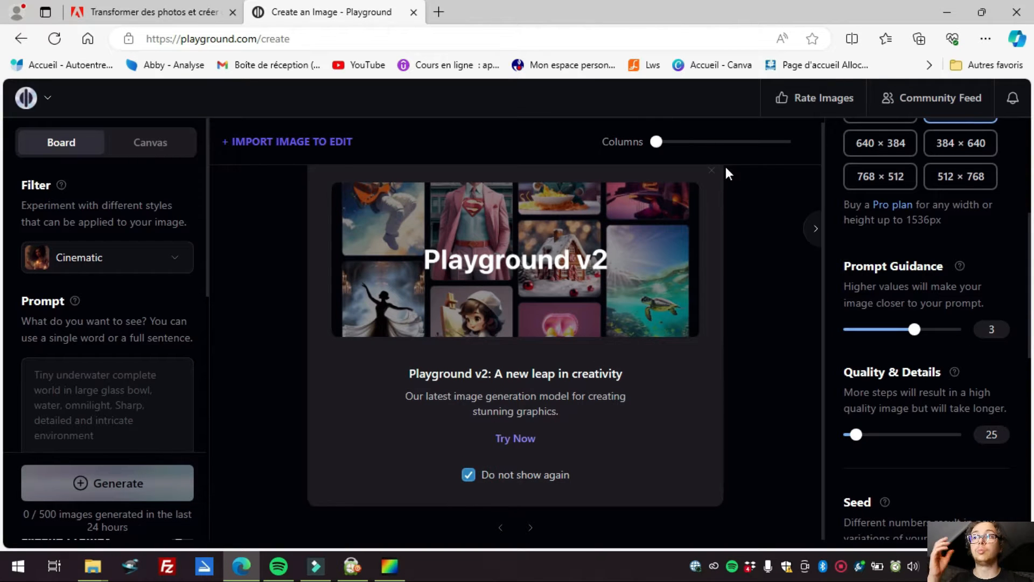
pyautogui.click(708, 170)
# Generate an image from the prompt "Un jeune garçon qui affronte un dragon féroce."
pyautogui.click(78, 404)
pyautogui.write('Un jeune garçon qui affronte un dragon')
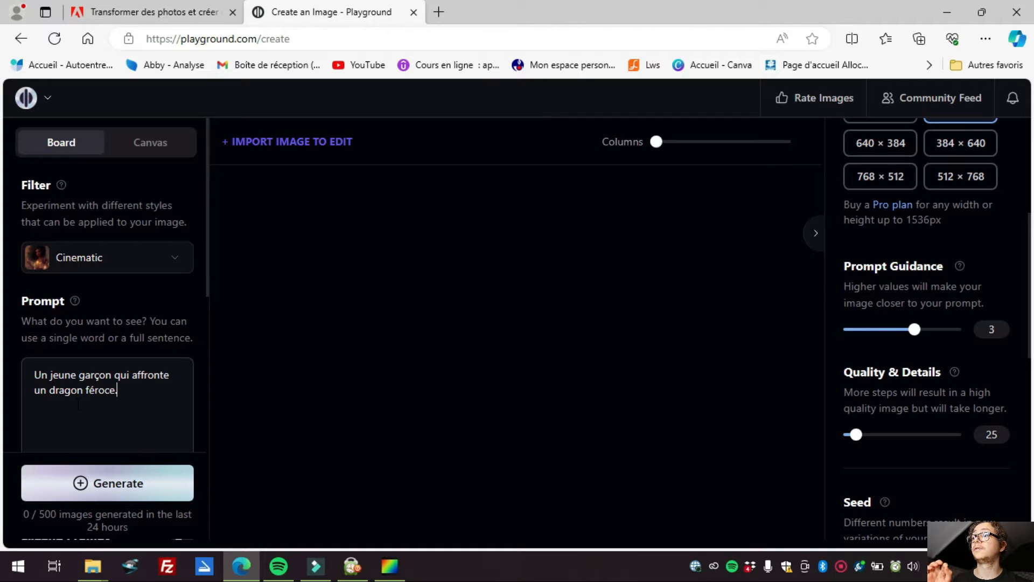
pyautogui.click(158, 479)
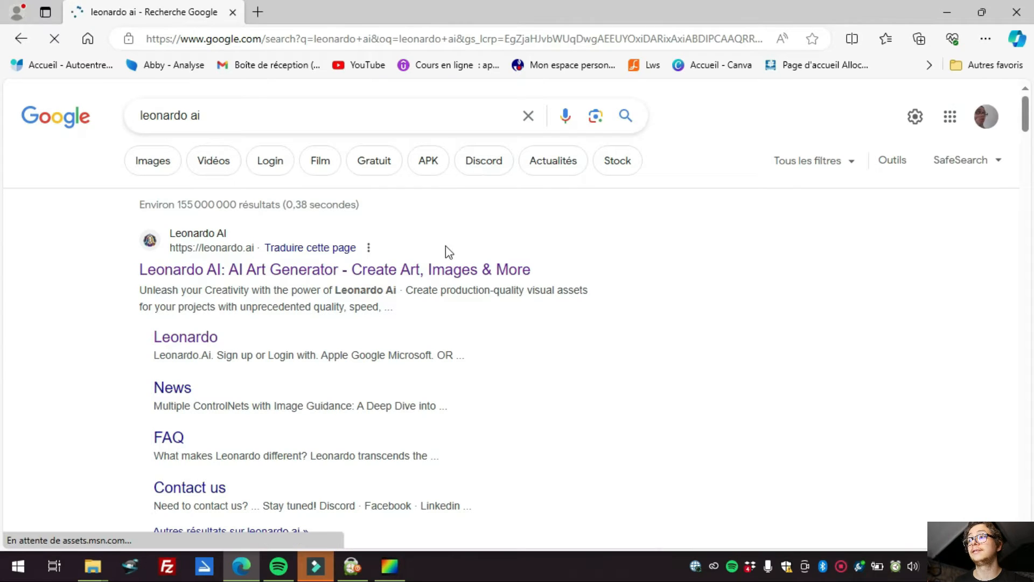
# Open the Leonardo AI website from the Google results and go to its account creation page
pyautogui.click(439, 270)
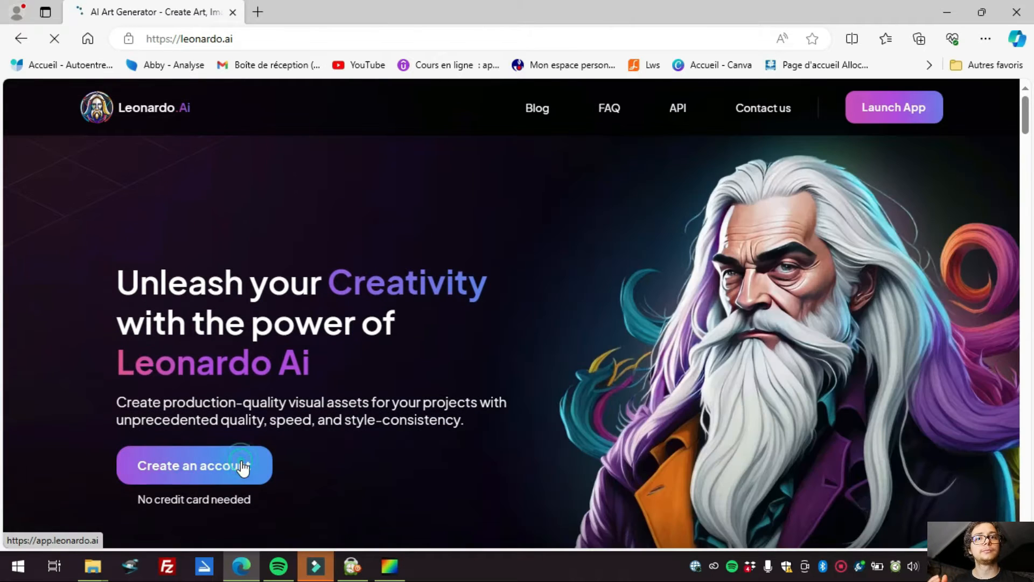
pyautogui.click(243, 464)
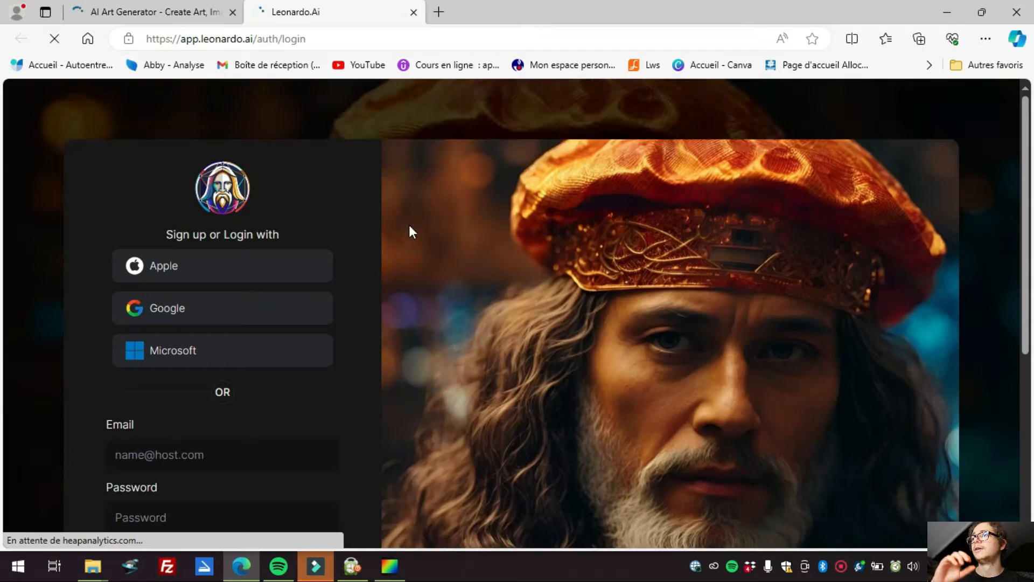
pyautogui.scroll(-1, 407, 226)
pyautogui.click(224, 245)
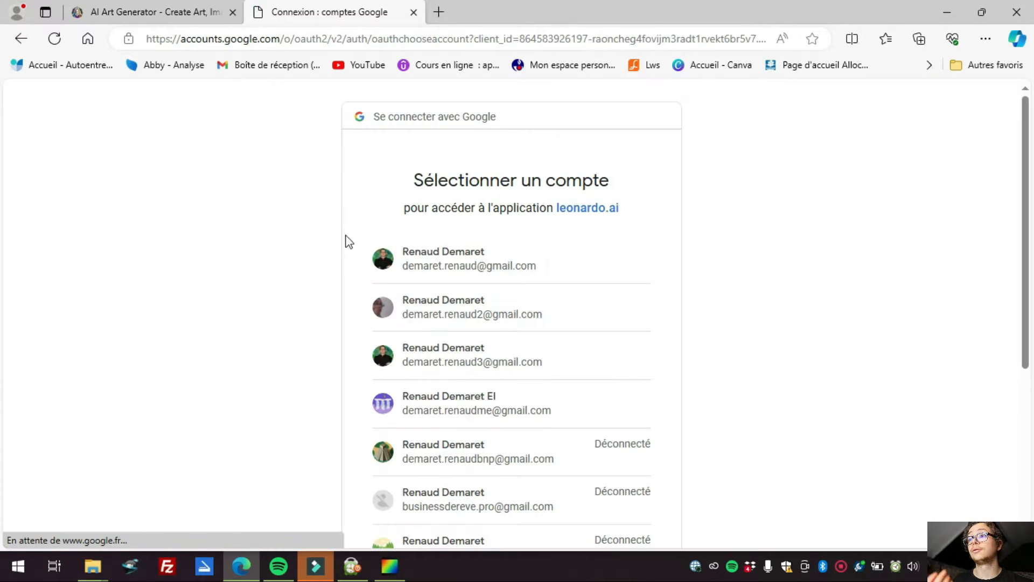
pyautogui.click(12, 46)
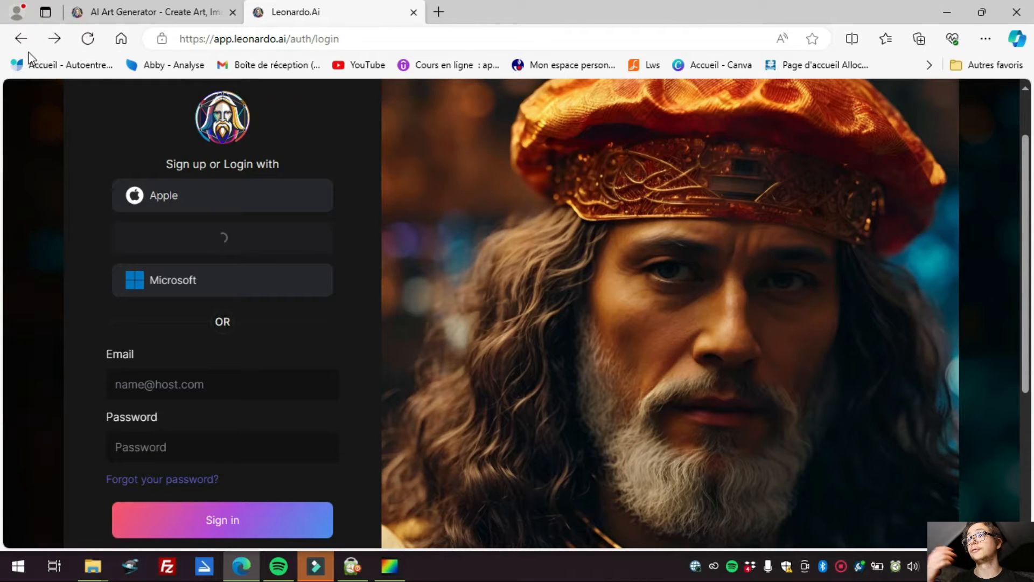
pyautogui.click(16, 45)
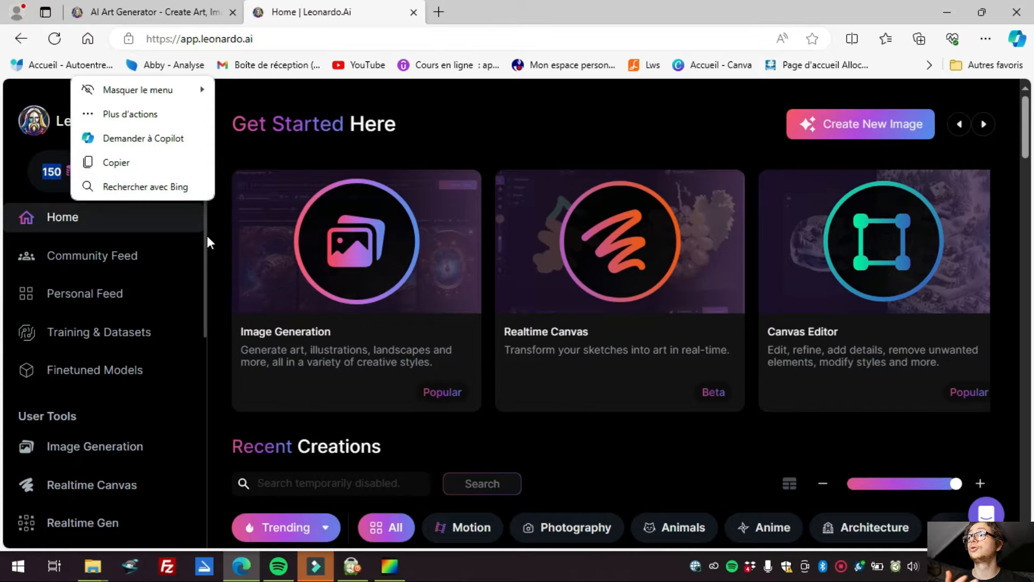
# Look over the Leonardo.Ai home page and open the Image Generation user tool
pyautogui.click(210, 234)
pyautogui.scroll(-2, 145, 323)
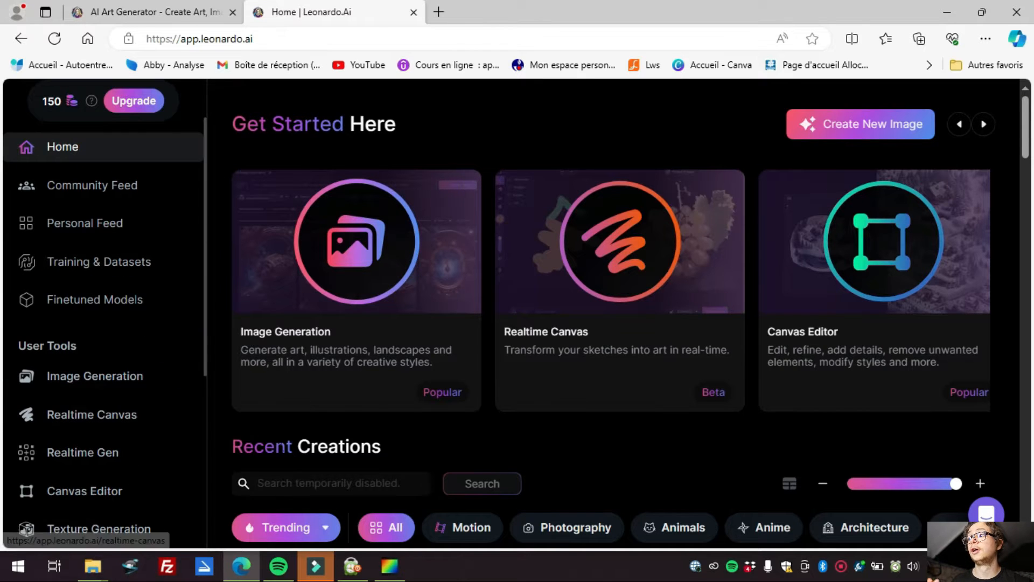
pyautogui.scroll(-2, 217, 366)
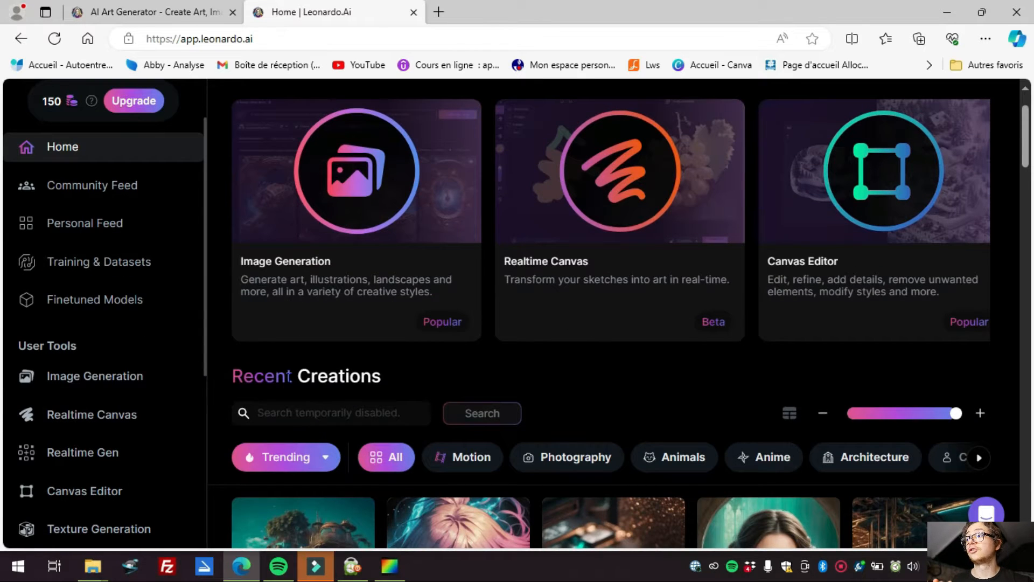
pyautogui.scroll(-4, 302, 361)
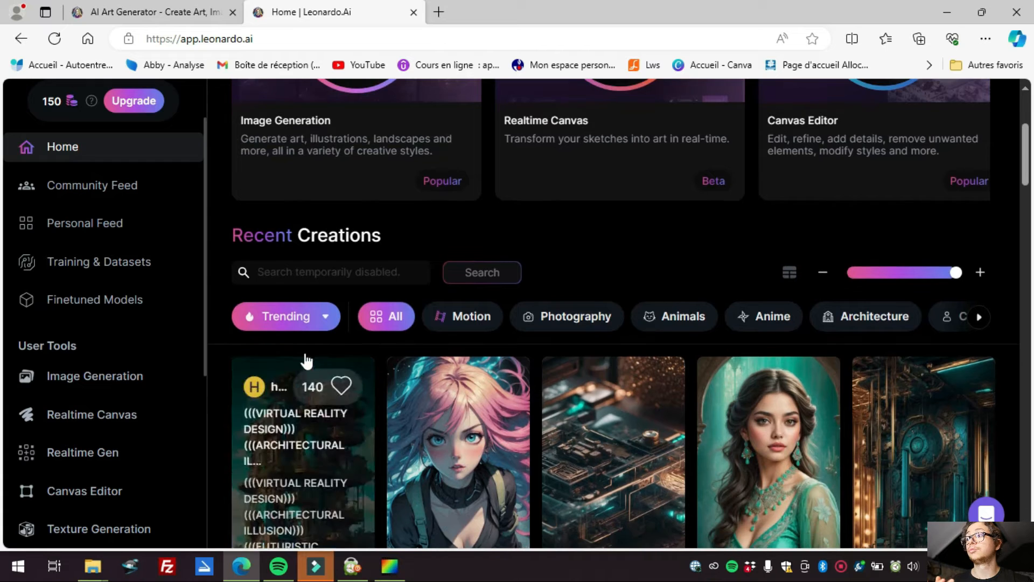
pyautogui.click(111, 375)
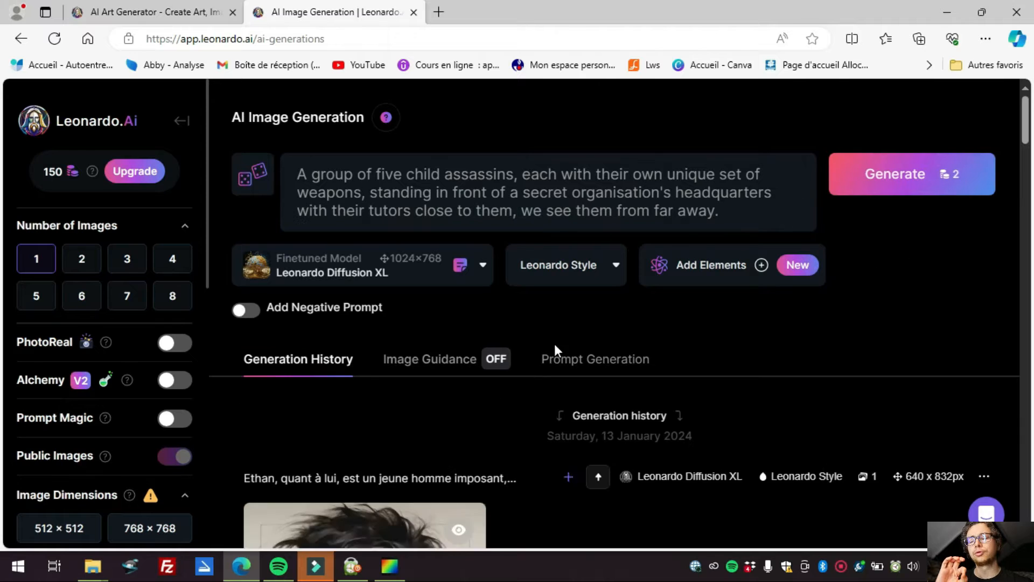
# Look over the generation history and the generation settings, including number of images, image dimensions and guidance scale
pyautogui.scroll(-4, 554, 343)
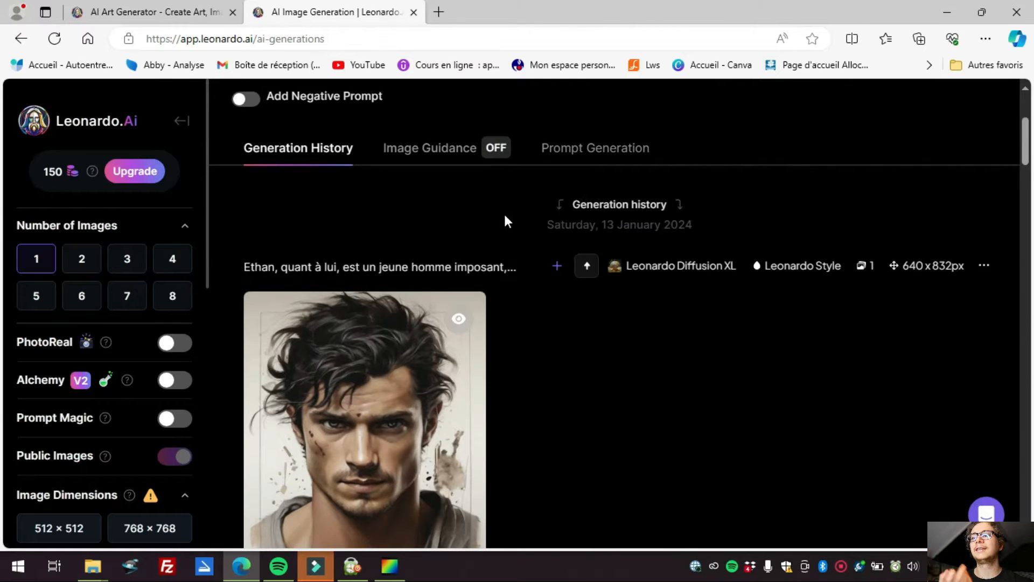
pyautogui.scroll(-15, 503, 213)
pyautogui.scroll(-20, 504, 215)
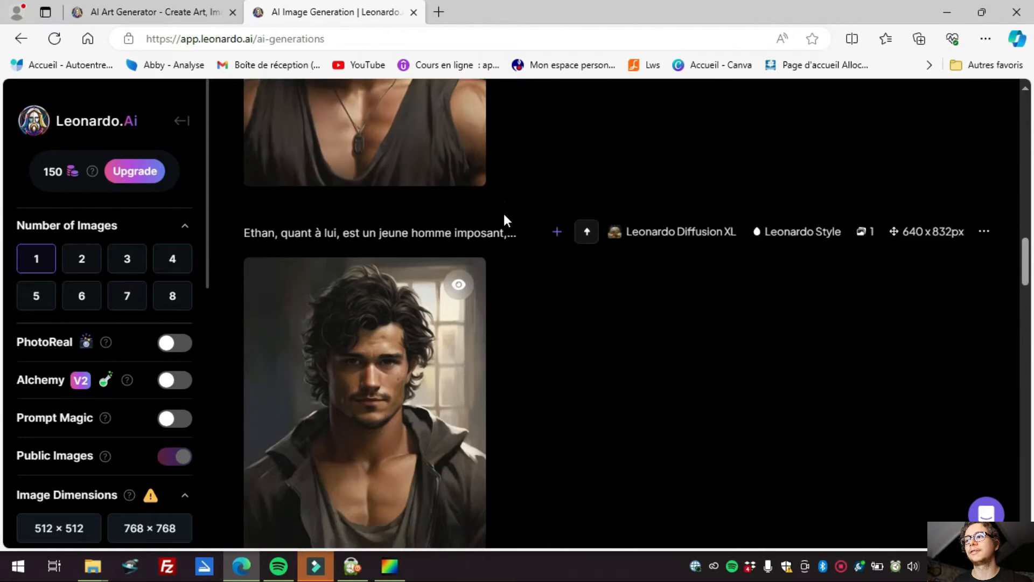
pyautogui.scroll(20, 503, 214)
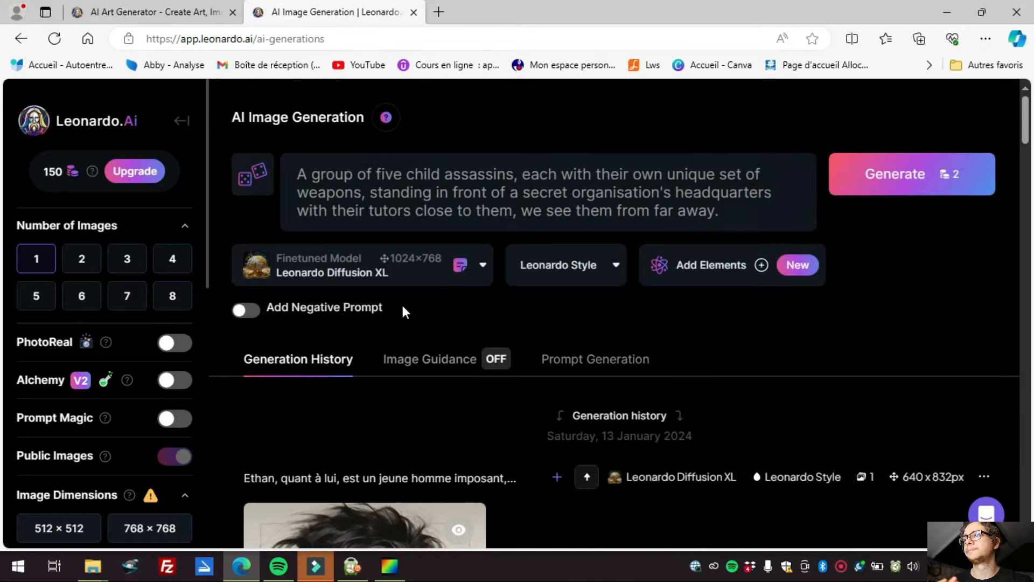
pyautogui.click(80, 261)
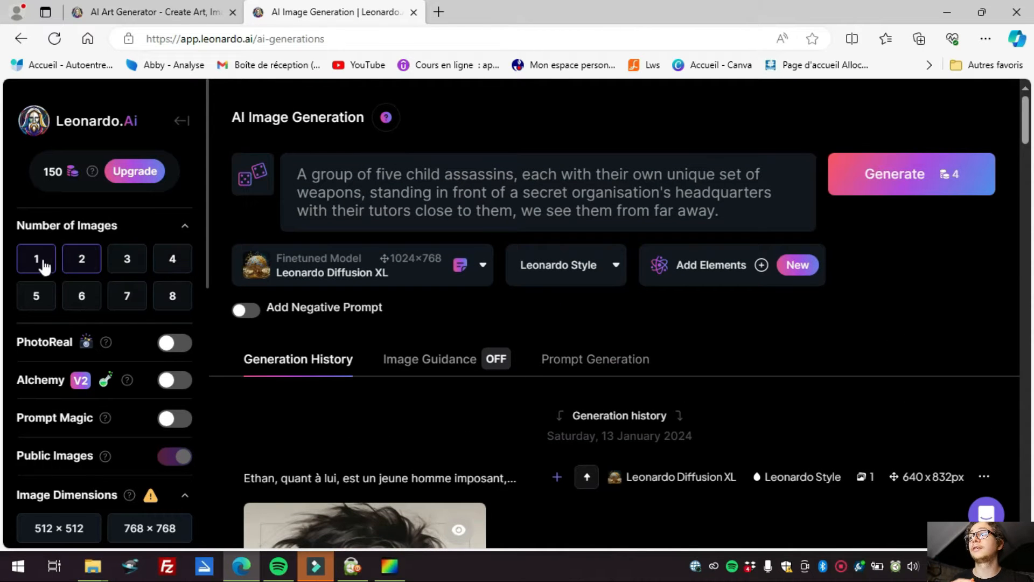
pyautogui.click(39, 261)
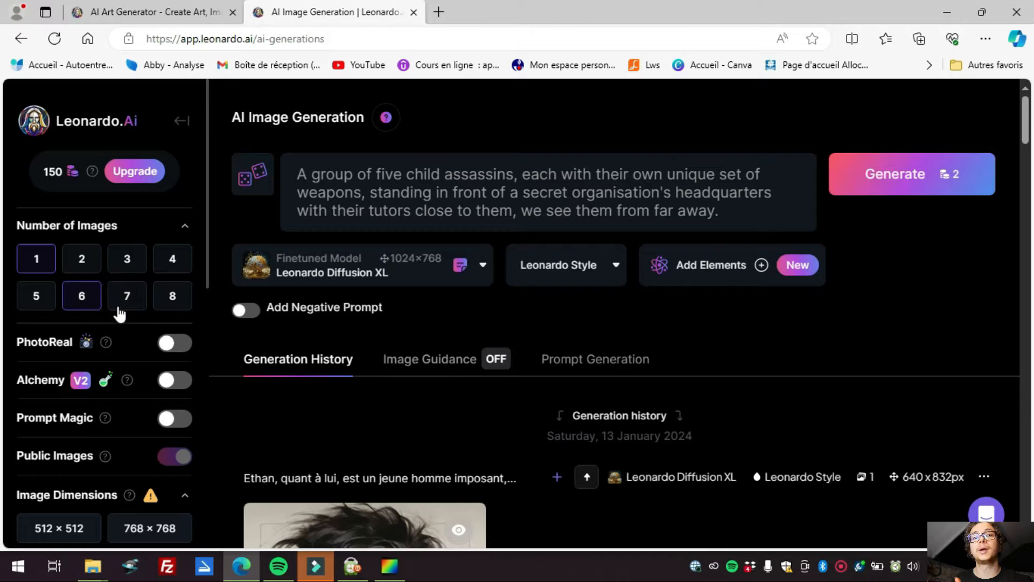
pyautogui.scroll(-4, 138, 264)
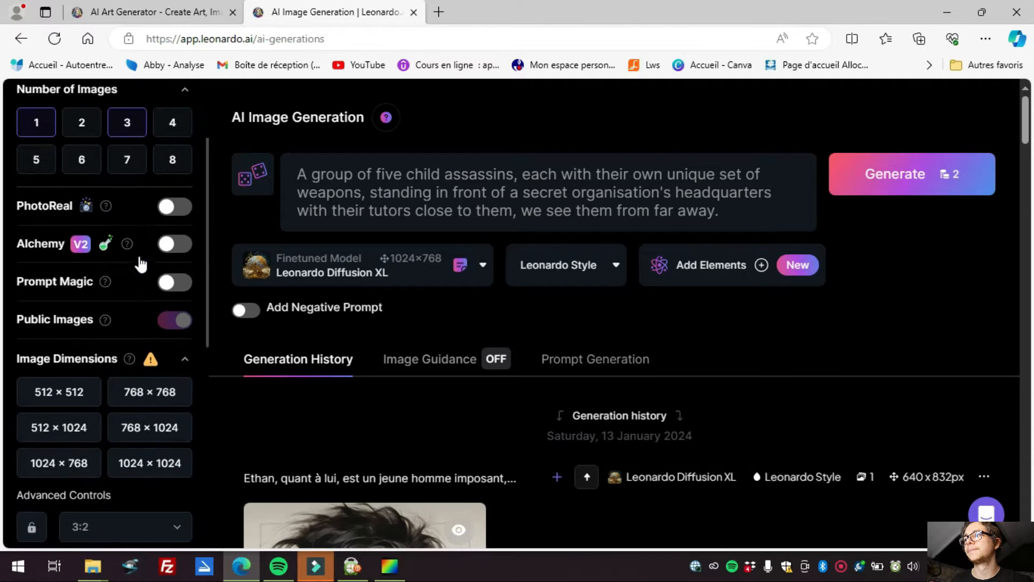
pyautogui.scroll(-7, 86, 398)
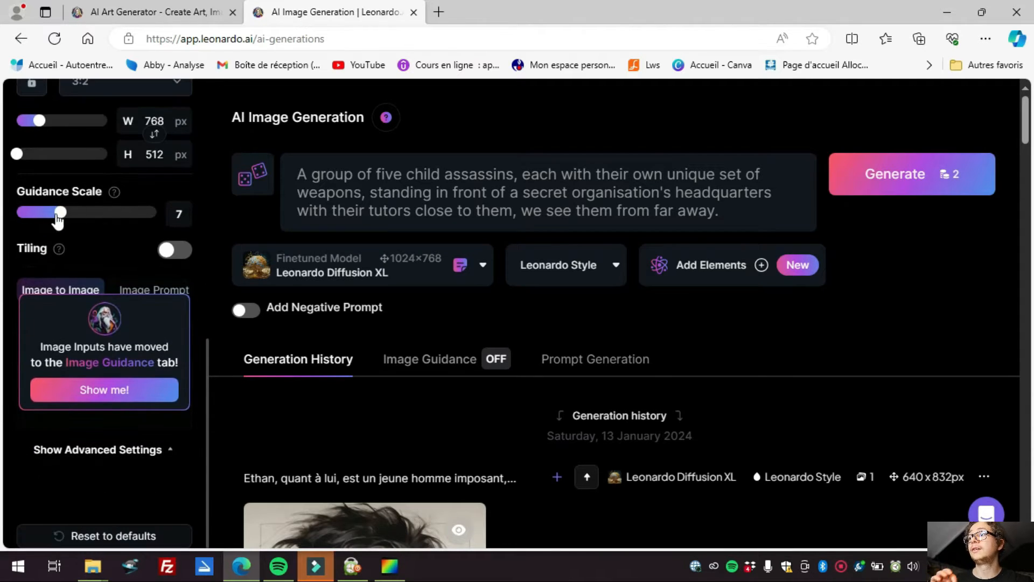
pyautogui.moveTo(60, 214)
pyautogui.mouseDown()
pyautogui.moveTo(37, 213)
pyautogui.moveTo(58, 224)
pyautogui.mouseUp()
pyautogui.scroll(-1, 66, 232)
pyautogui.scroll(5, 118, 237)
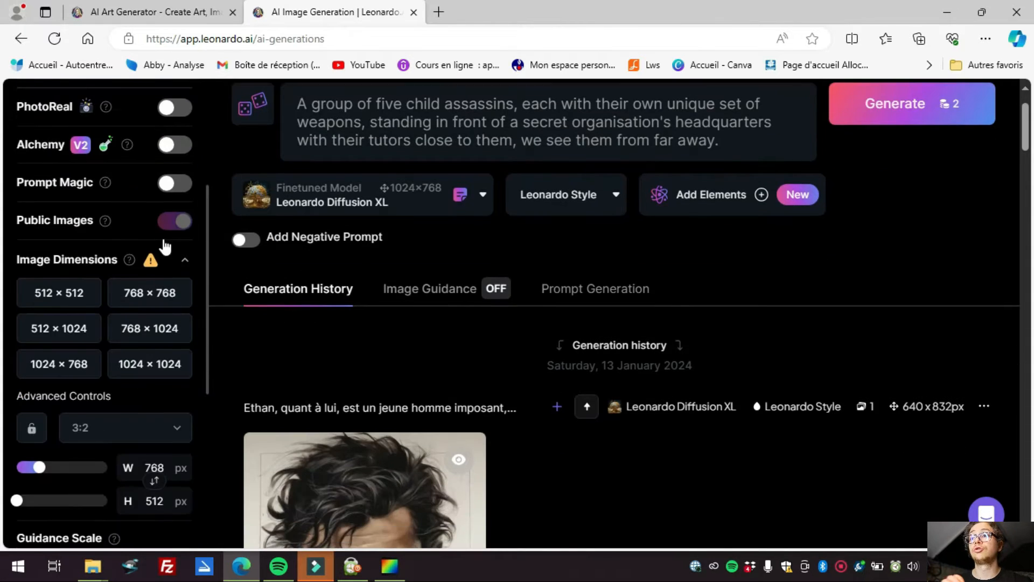
pyautogui.scroll(1, 466, 275)
# Replace the prompt with "Un jeune enfant faisant face à un dragon féroce.", generate the image and view the result
pyautogui.click(344, 189)
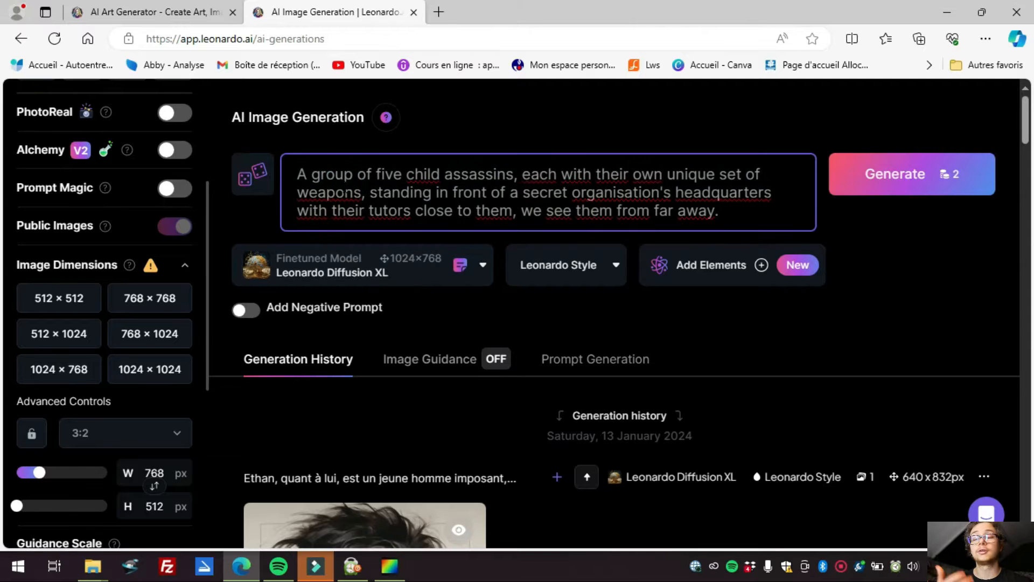
pyautogui.hotkey('ctrl', 'a')
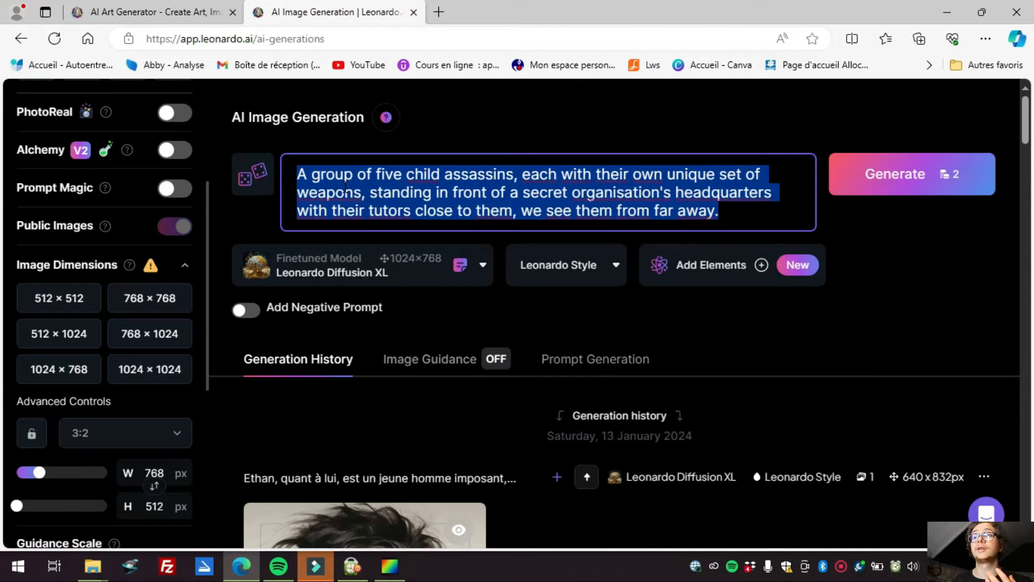
pyautogui.write('U')
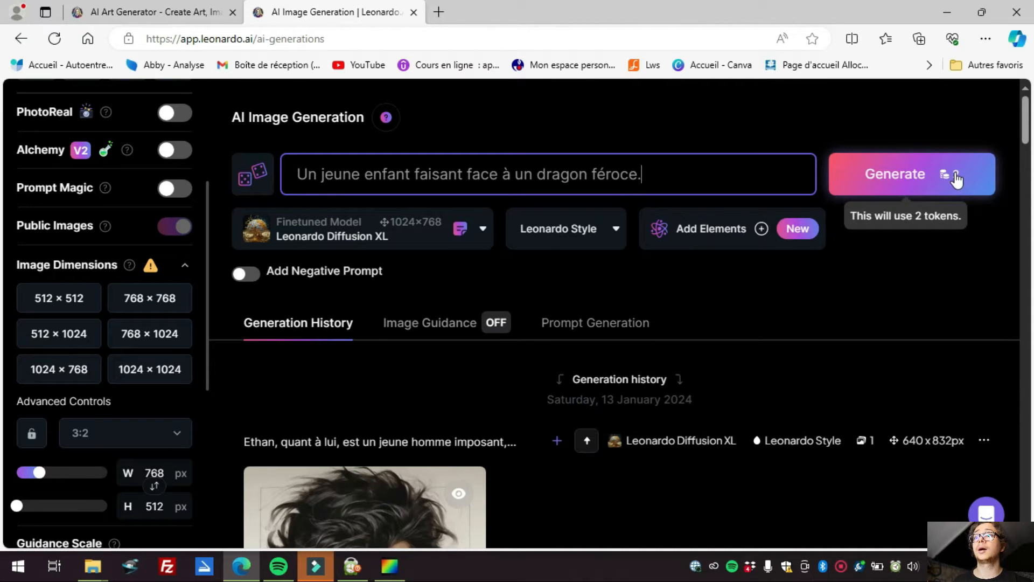
pyautogui.click(956, 177)
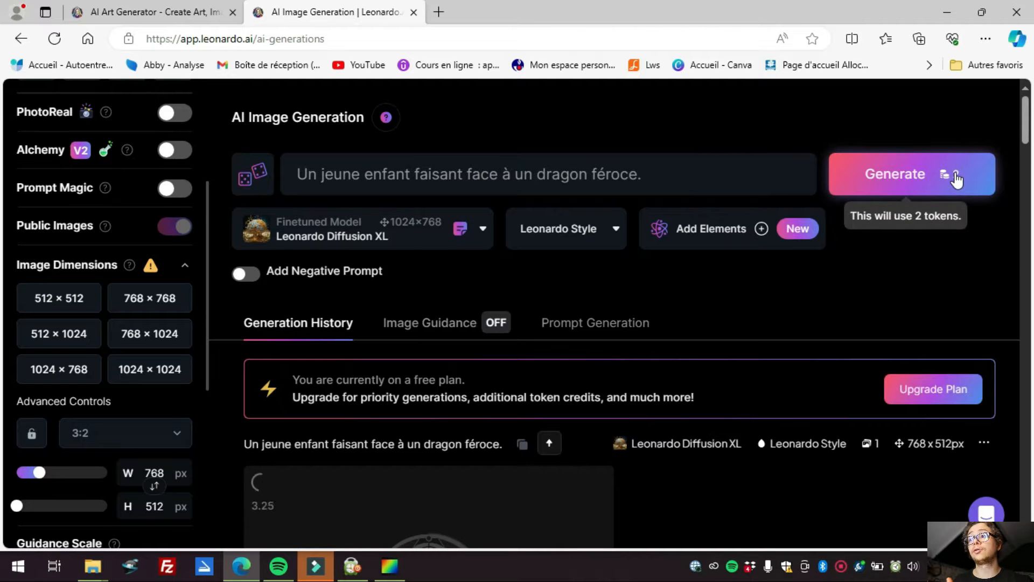
pyautogui.scroll(-1, 637, 249)
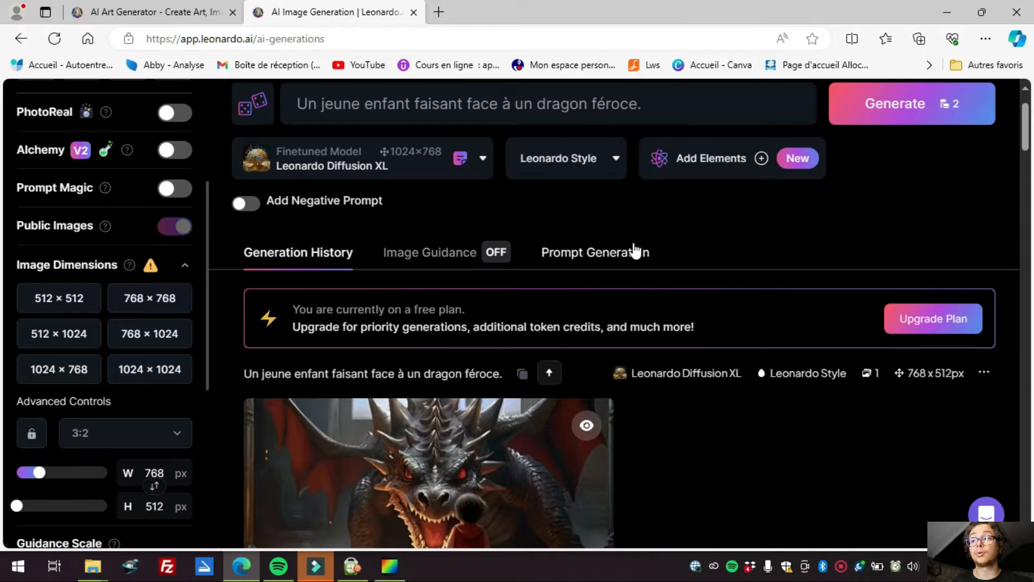
pyautogui.scroll(-4, 575, 250)
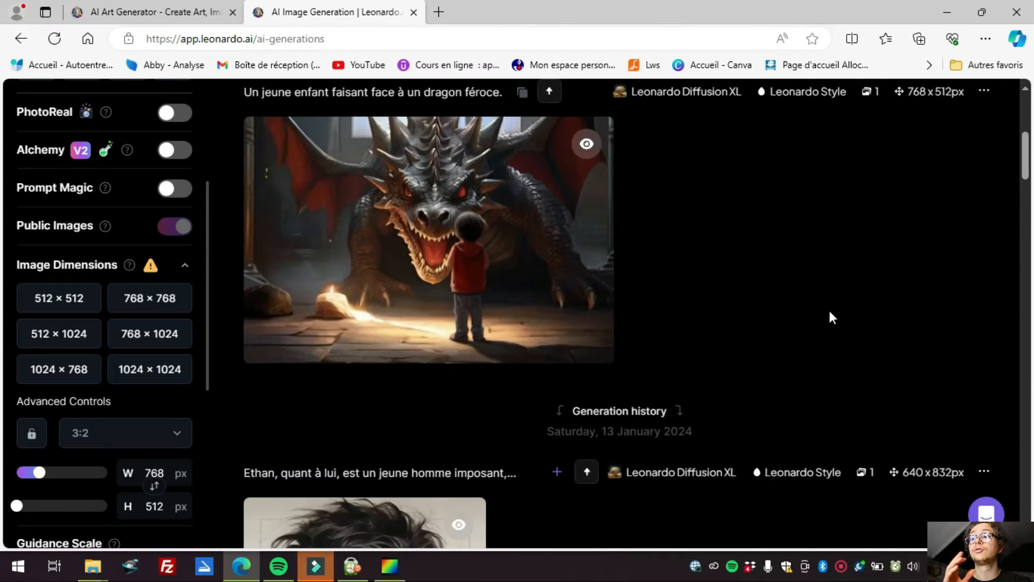
pyautogui.scroll(5, 829, 312)
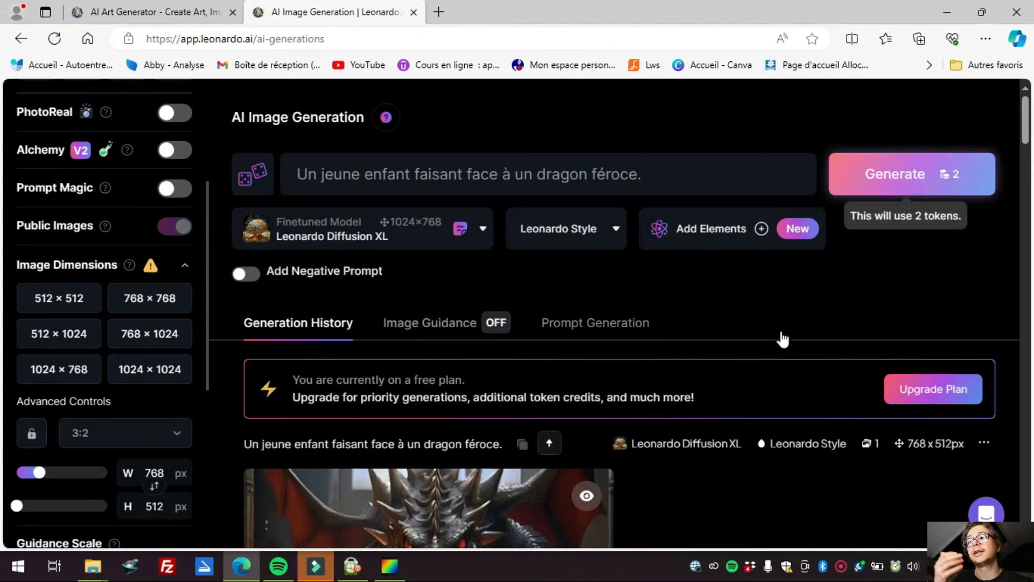
pyautogui.scroll(-3, 780, 350)
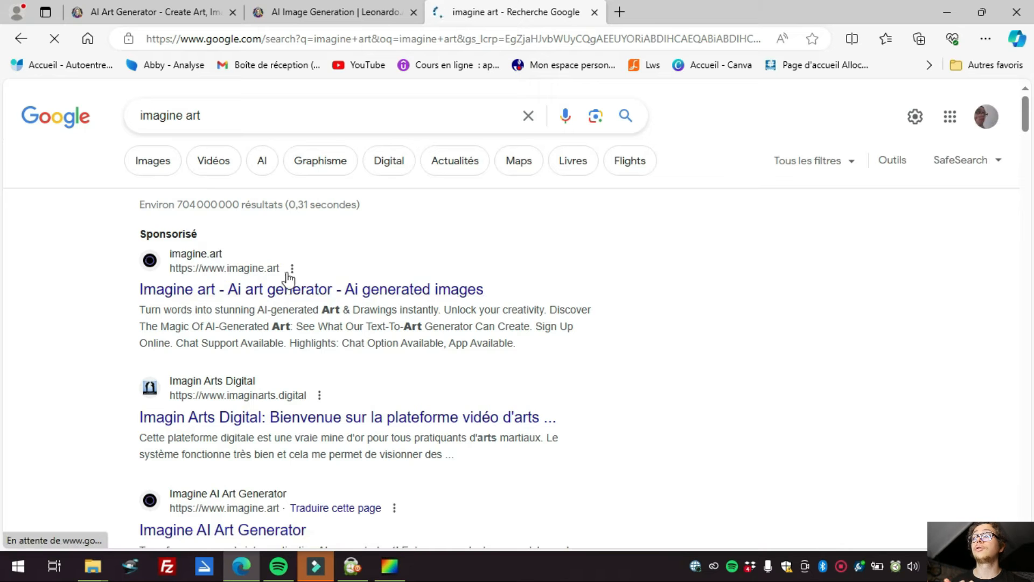
# Open the Imagine AI Art Generator website from the Google results and go to its account sign-up page
pyautogui.click(298, 293)
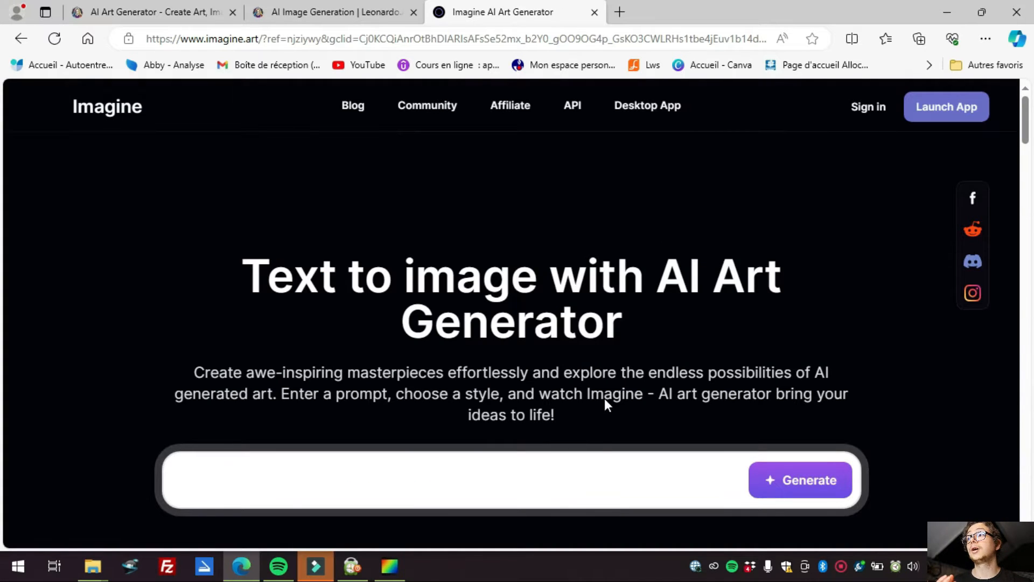
pyautogui.click(616, 478)
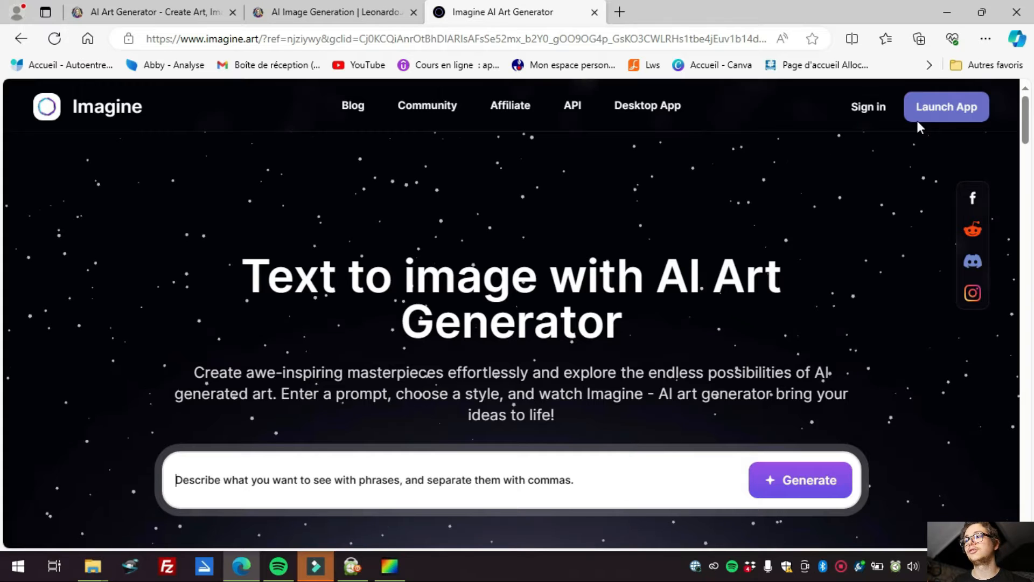
pyautogui.click(947, 111)
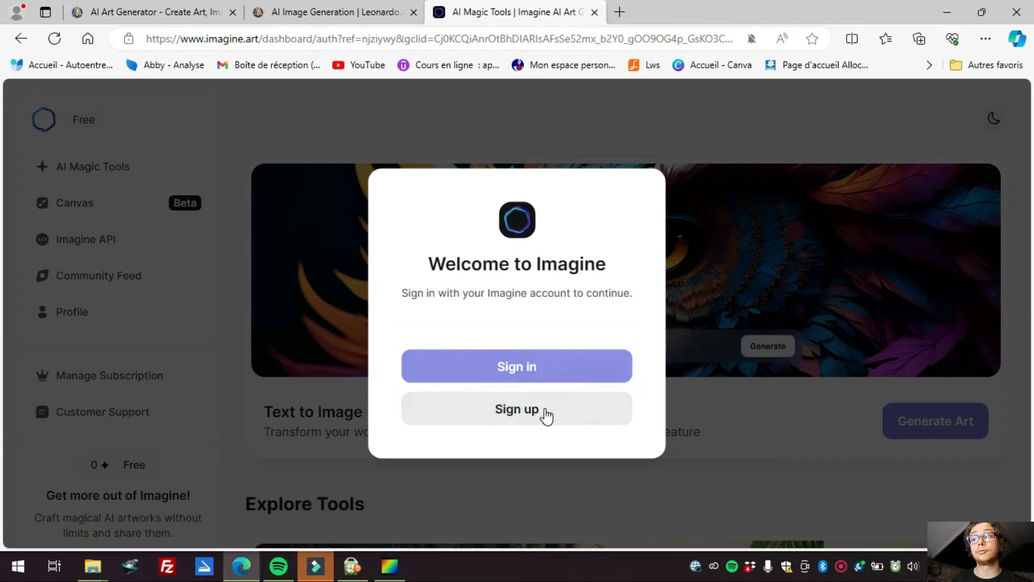
pyautogui.click(545, 419)
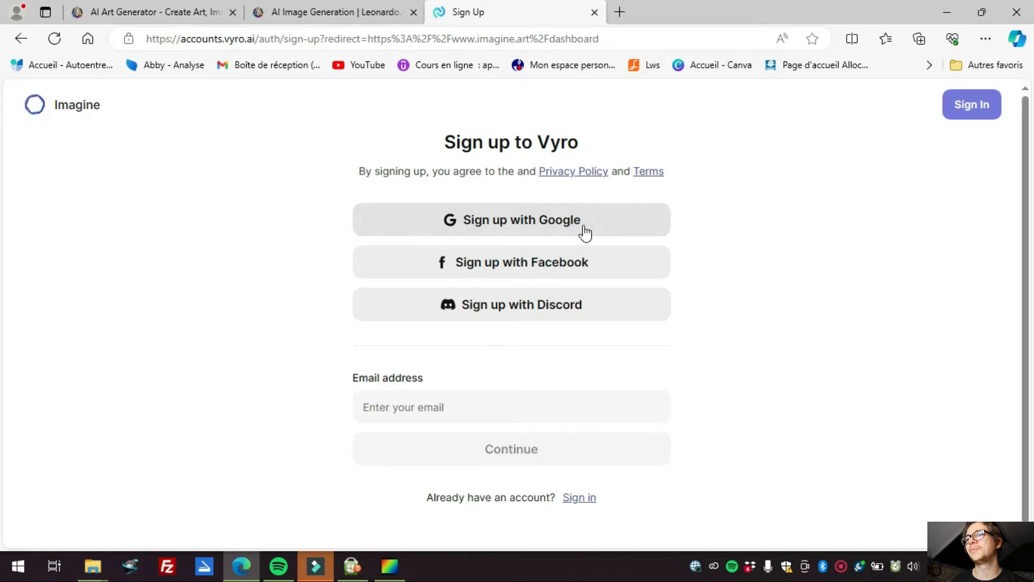
# Switch to the Imagine sign-in page and sign in with the Google account
pyautogui.click(971, 105)
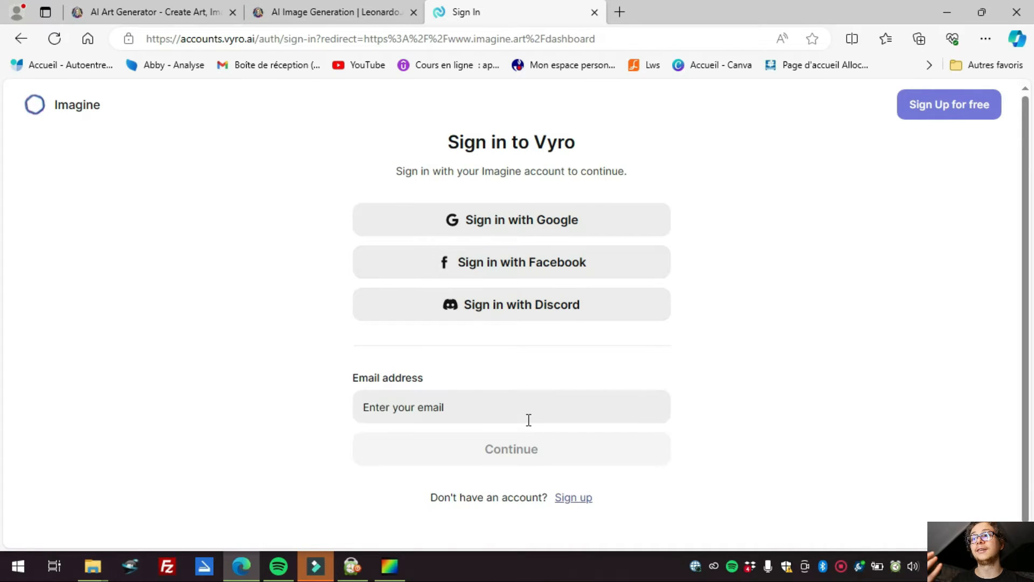
pyautogui.click(597, 228)
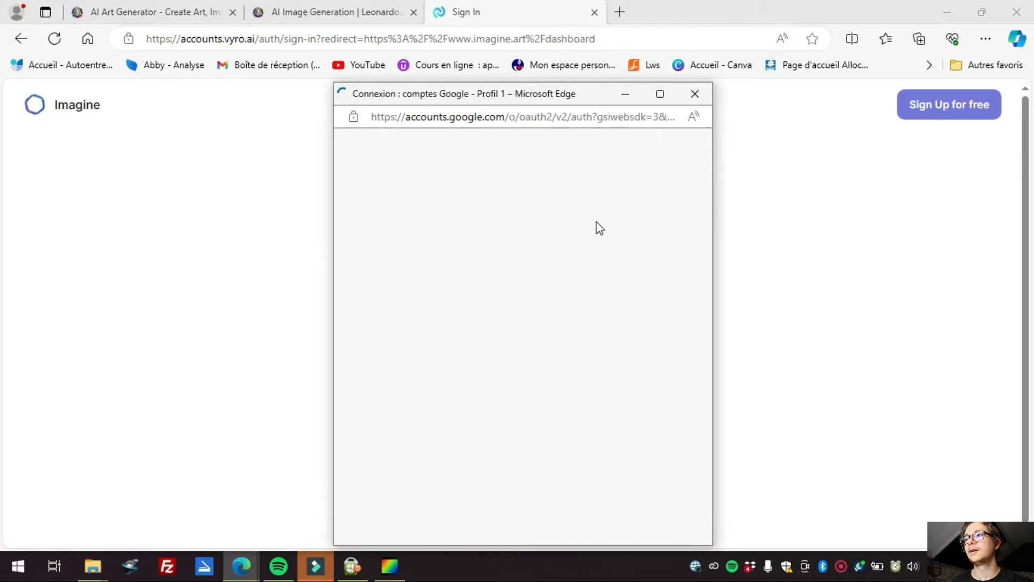
pyautogui.click(499, 298)
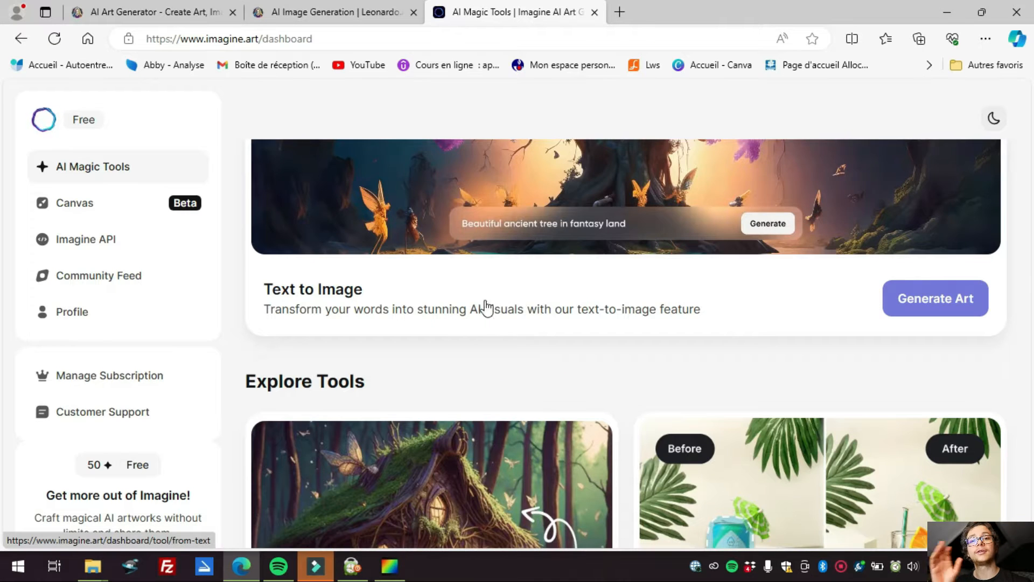
# Open the Text to Image tool and generate an image from the prompt "Un jeune garçon affrontant un dragon de face."
pyautogui.scroll(-1, 485, 303)
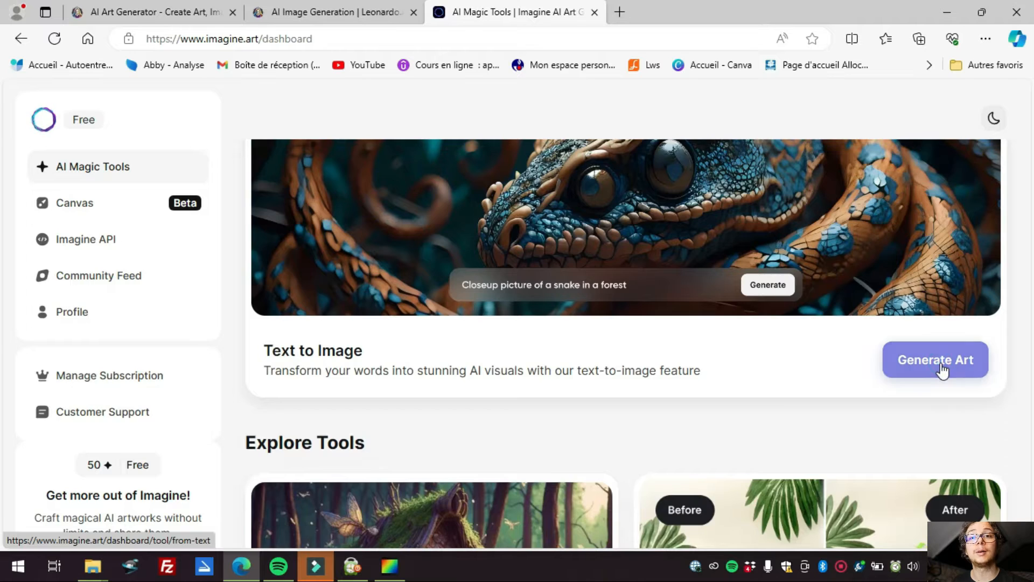
pyautogui.click(940, 364)
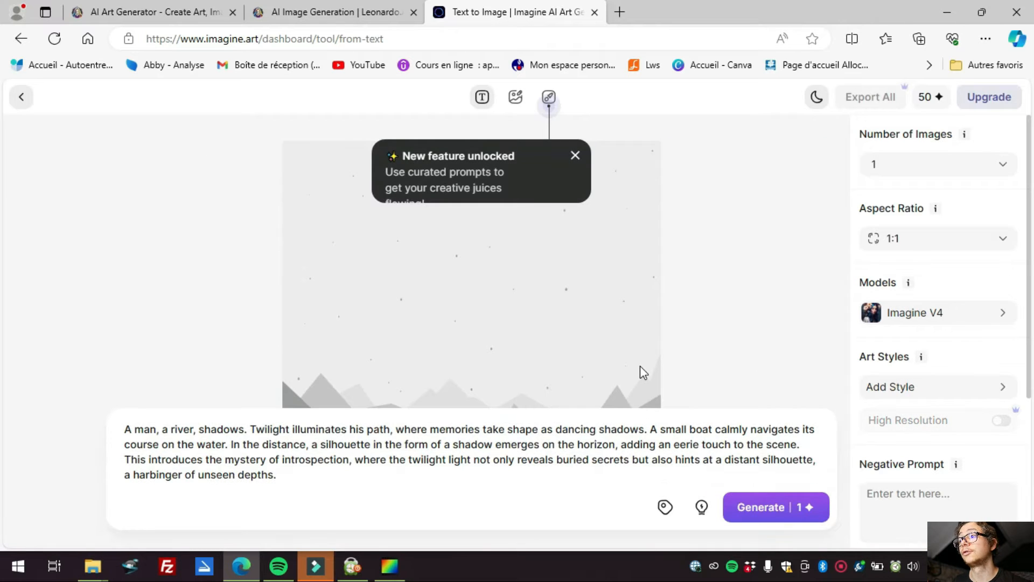
pyautogui.click(358, 466)
pyautogui.moveTo(356, 473); pyautogui.dragTo(125, 429)
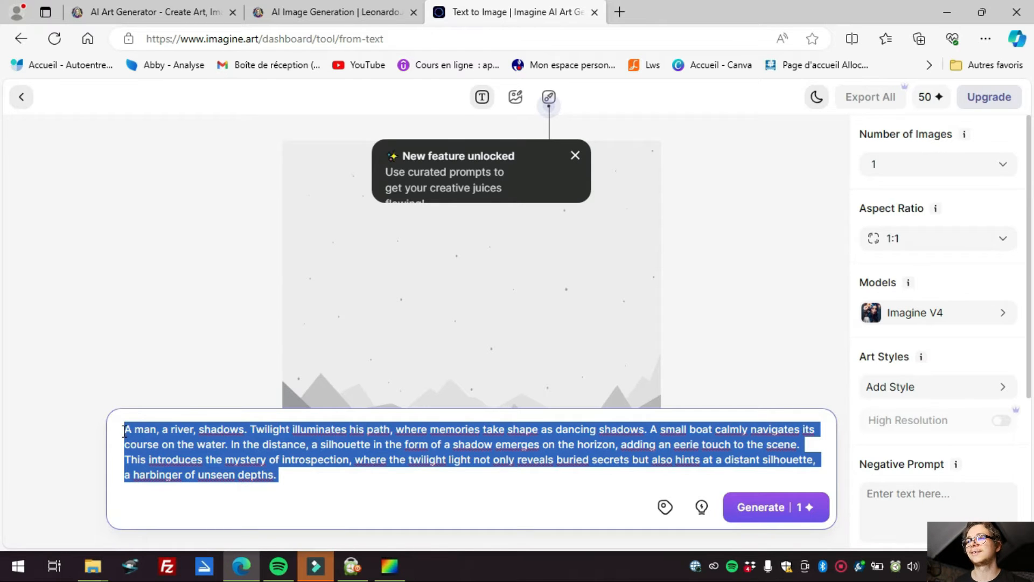
pyautogui.write('U')
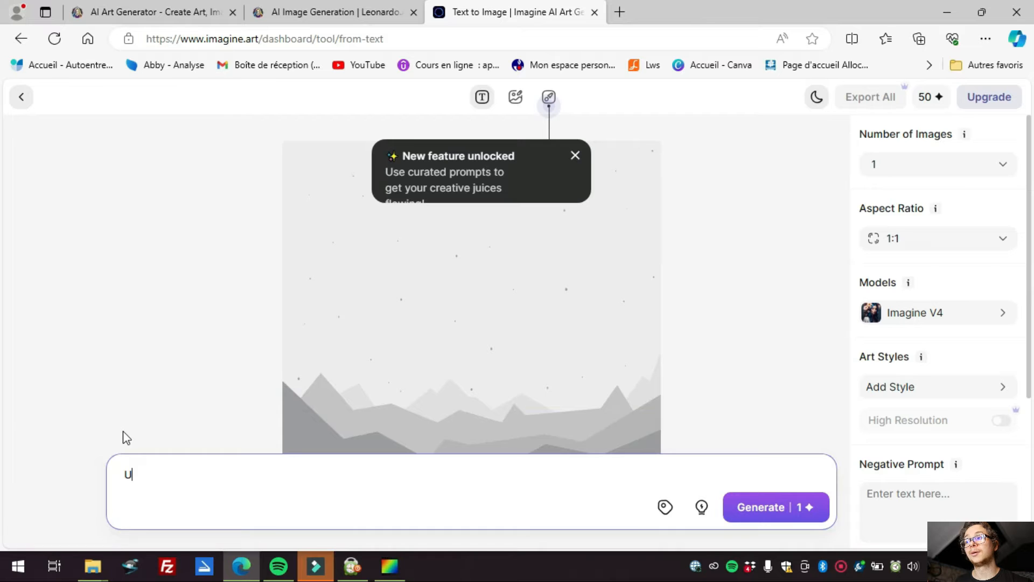
pyautogui.write('n jeune garçon affrontant un dragon de face.')
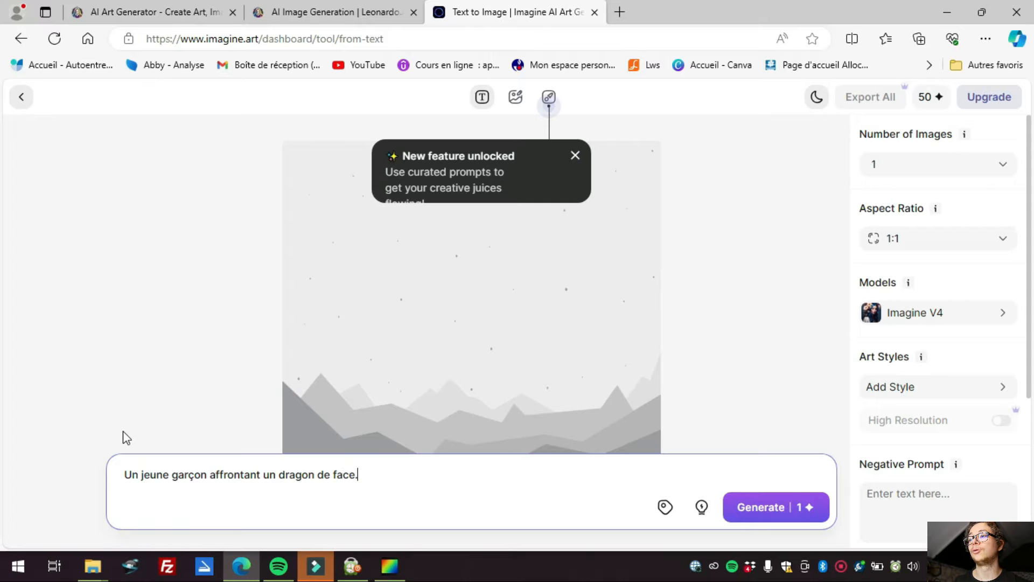
pyautogui.click(762, 516)
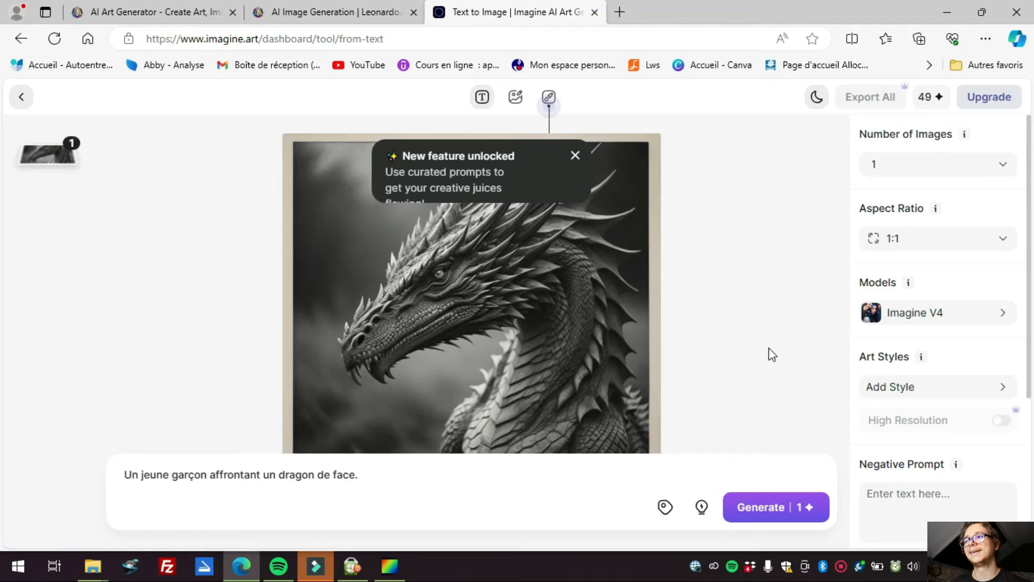
pyautogui.moveTo(519, 370)
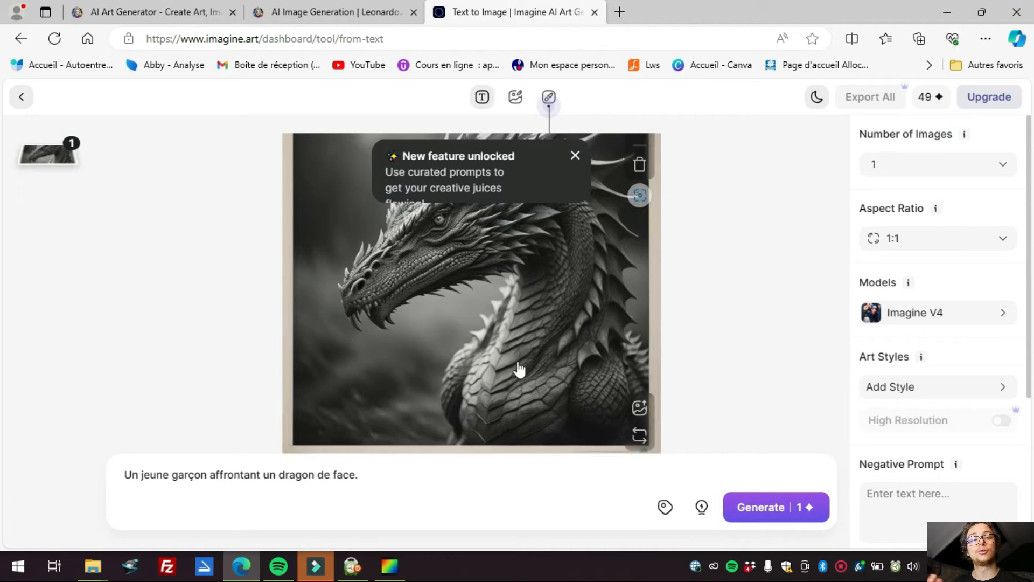
pyautogui.click(329, 474)
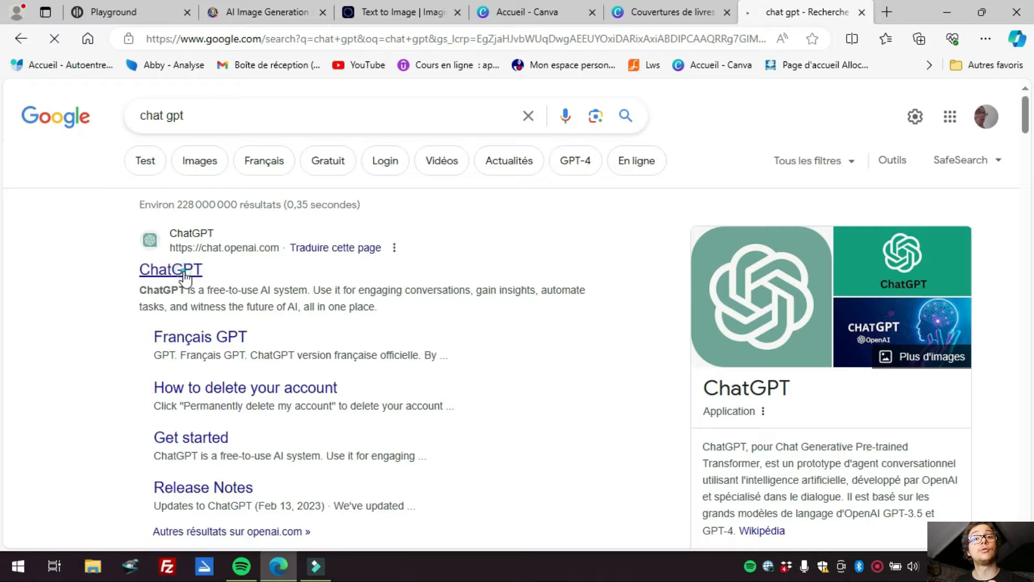
# Open ChatGPT from the Google results and log in with the Microsoft account, submitting the account password
pyautogui.click(162, 272)
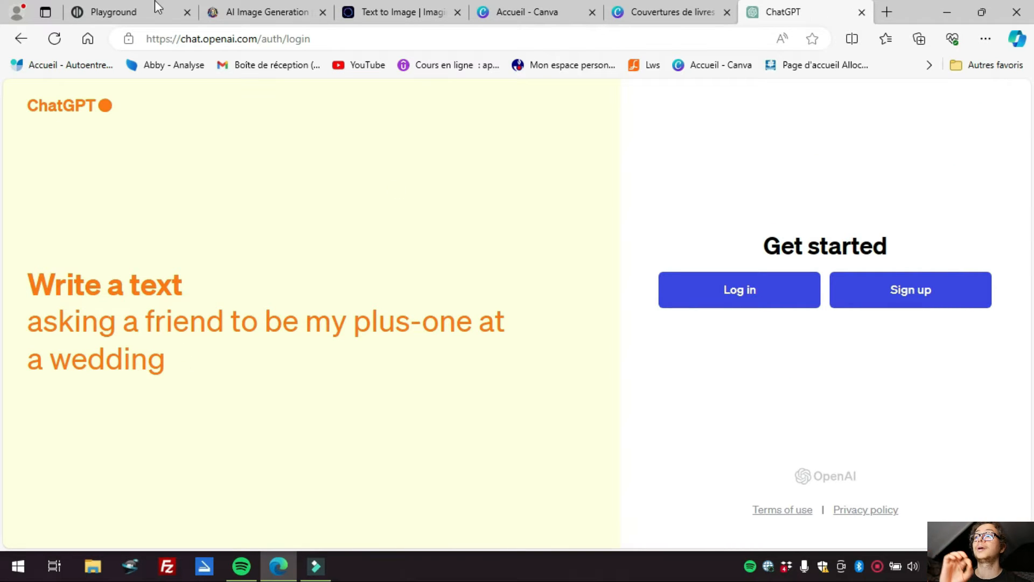
pyautogui.click(736, 292)
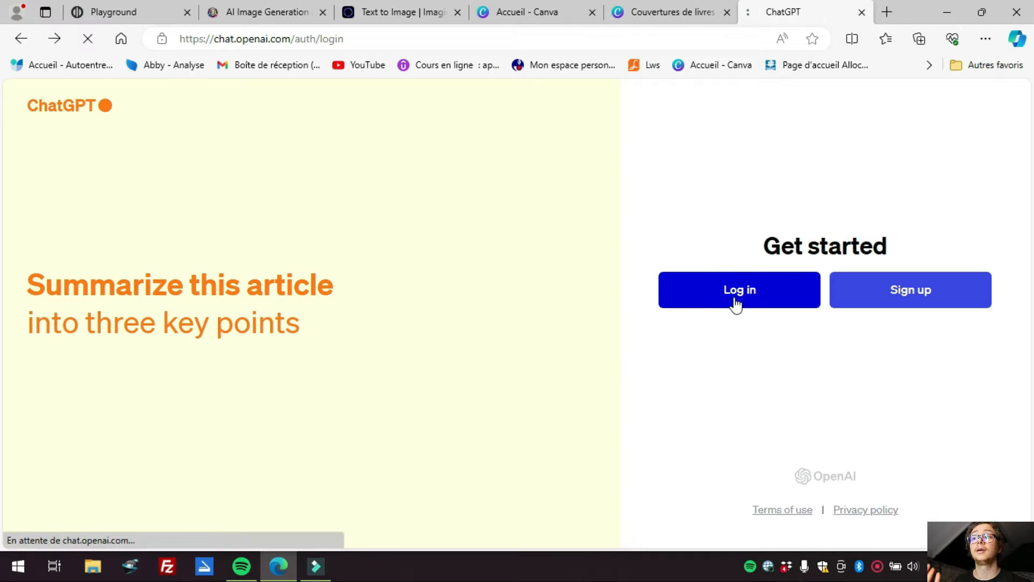
pyautogui.scroll(-3, 506, 390)
pyautogui.click(505, 393)
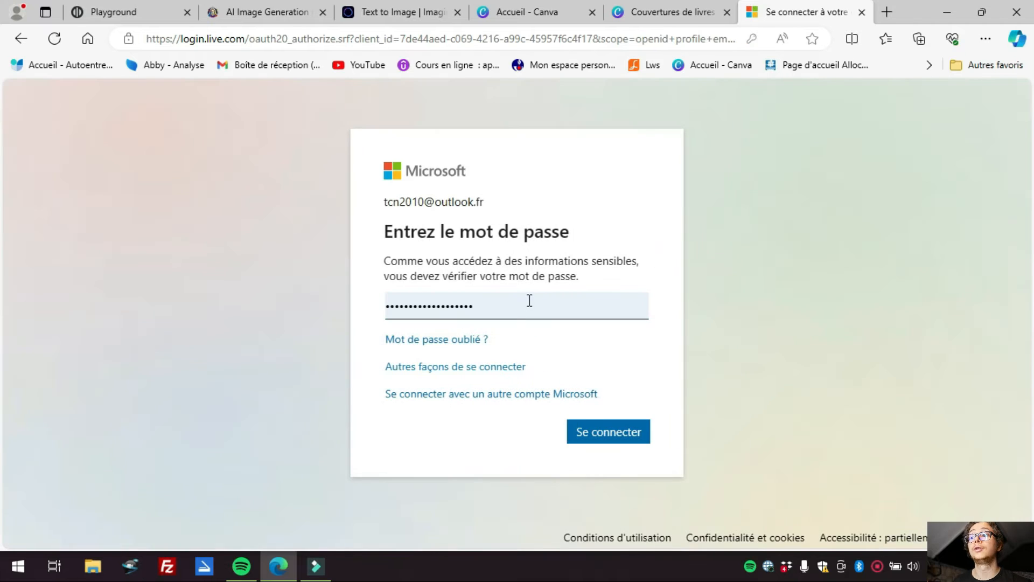
pyautogui.click(632, 434)
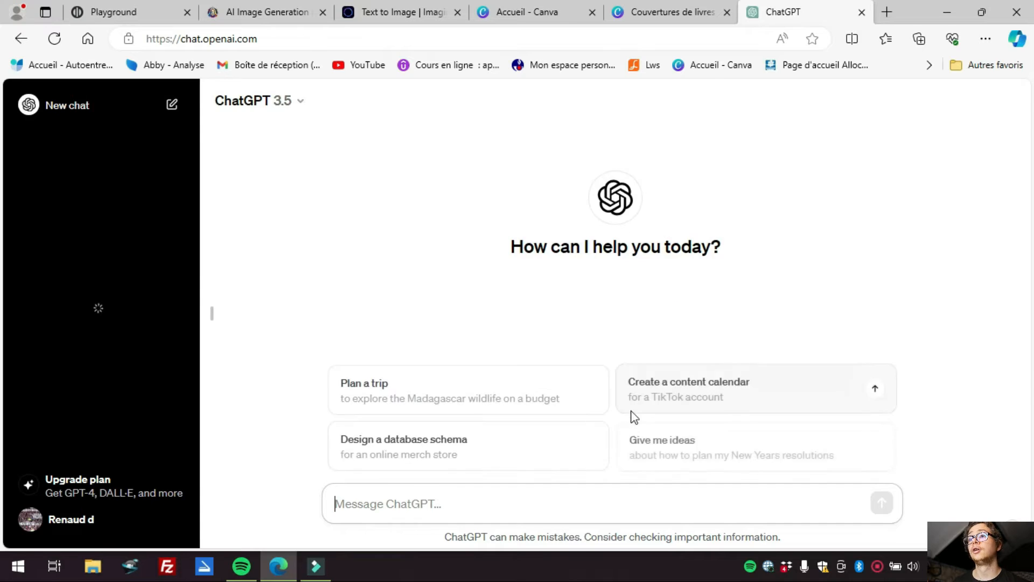
# Ask ChatGPT "Peux-tu m'aider à trouver une idée d'histoire et de couverture pour un livre de fiction ?"
pyautogui.click(587, 500)
pyautogui.write('Peu')
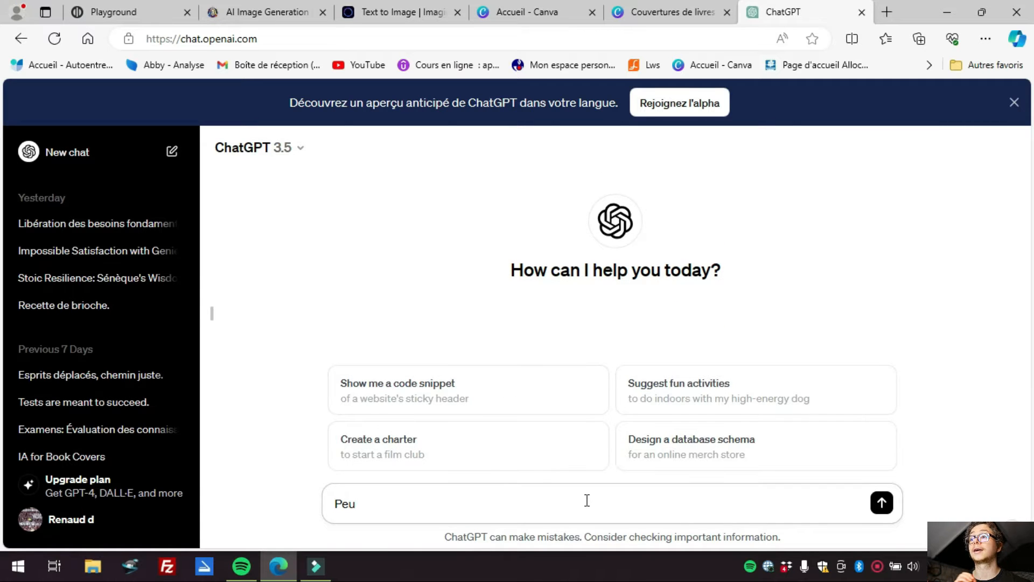
pyautogui.write("x-tu m'aider à trouver une idée d'histoire et de couverture pour un livre de fiction ?")
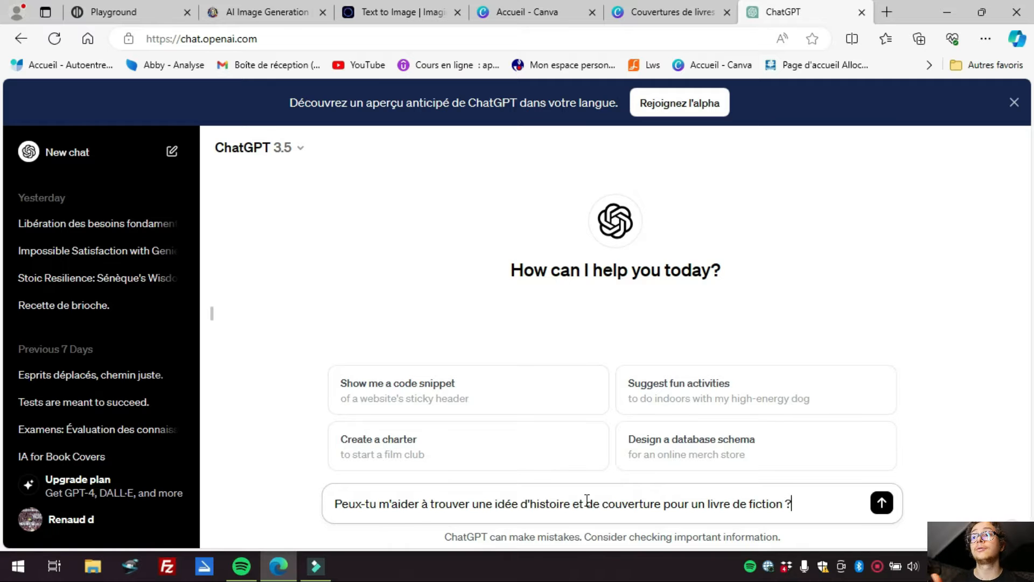
pyautogui.press('Return')
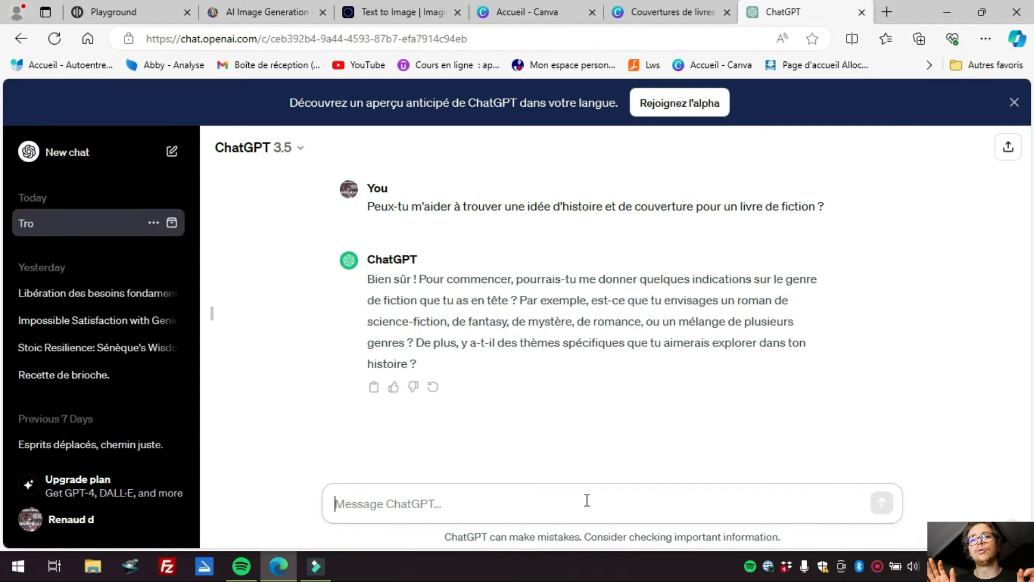
# Reply with "J'ai en tête un roman de fantasy dans lequel un jeune garçon affronte un dragon féroce."
pyautogui.write("J'ai")
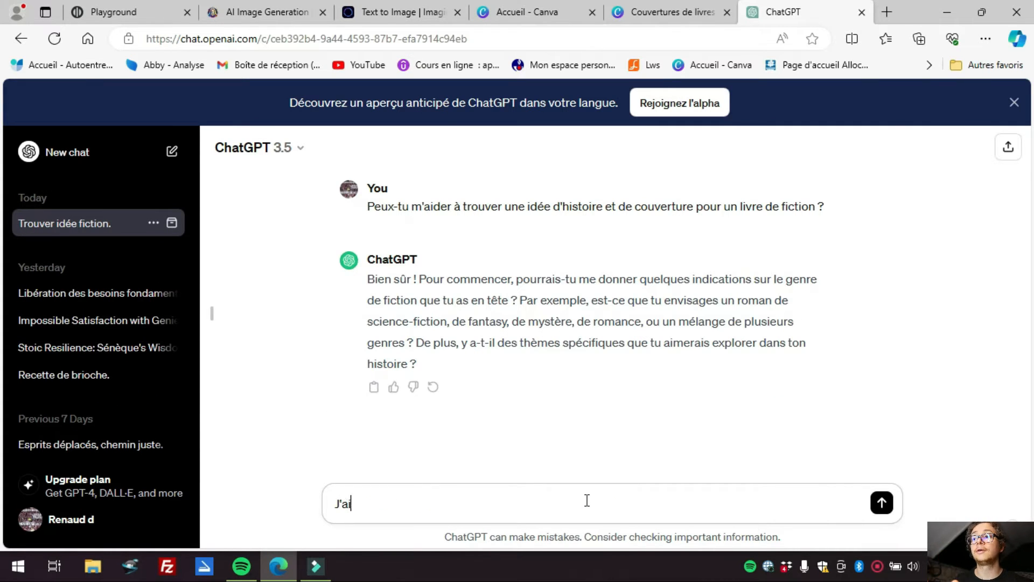
pyautogui.write(' en tête un roman de fantasy dans lequel un jeune garçon affronte un dragon féro')
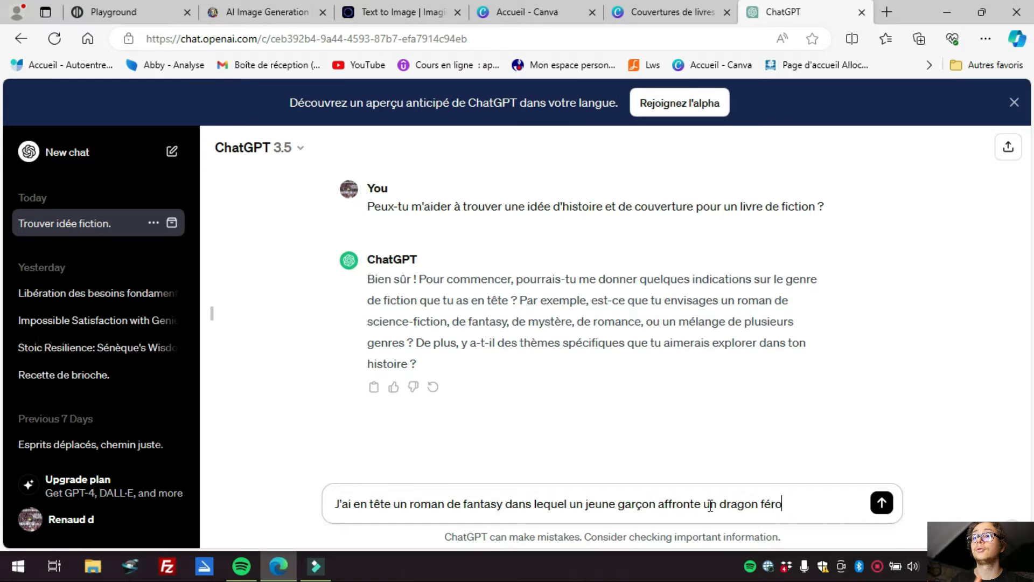
pyautogui.write('ce.')
pyautogui.press('Return')
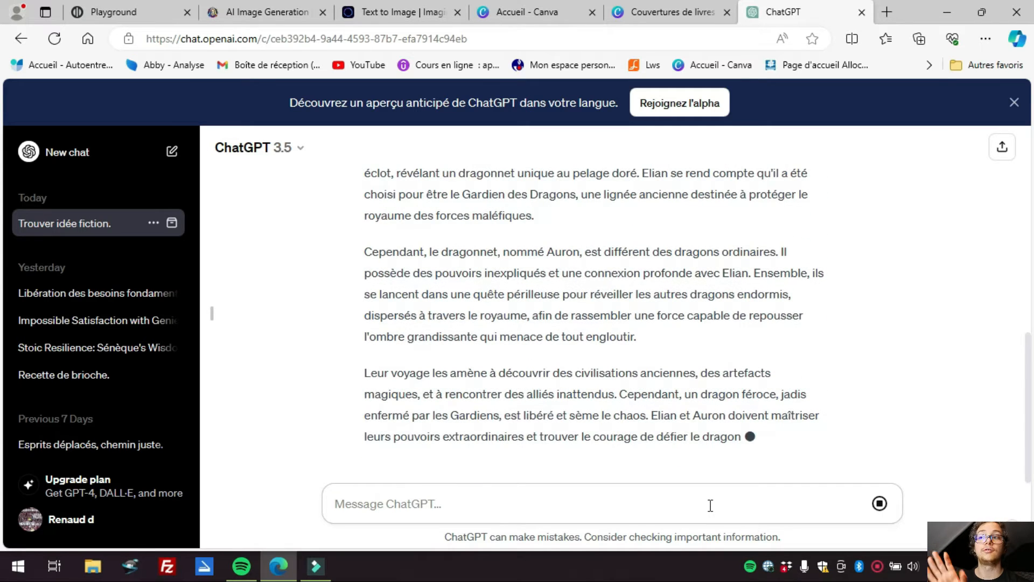
# Send the request "Propose moi un prompt pour générer une couverture de cette histoire grâce à l'intelligence artificielle."
pyautogui.write('Propo')
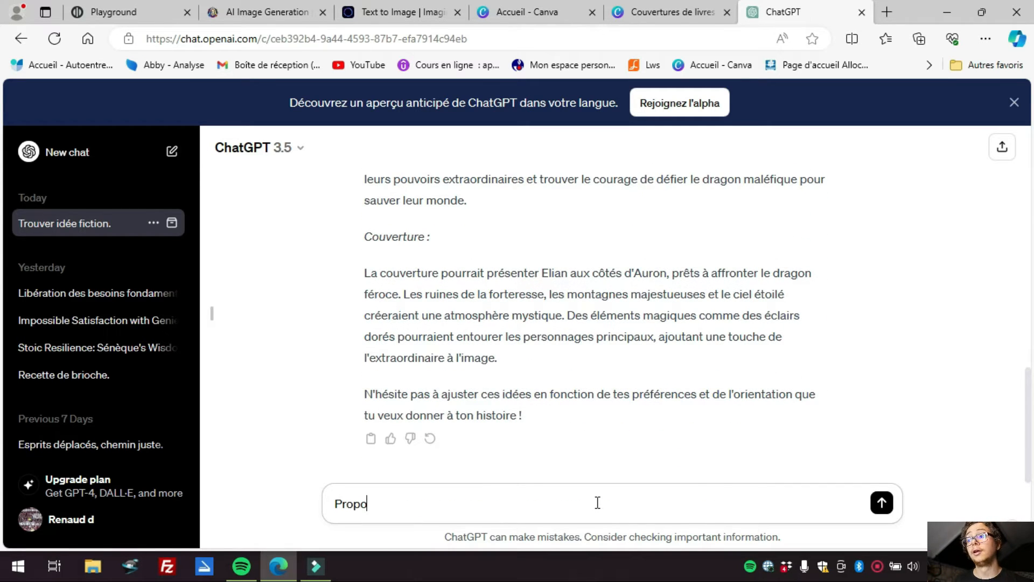
pyautogui.write("se moi un prompt pour générer une couverture de cette histoire grâce à l'intelligence art")
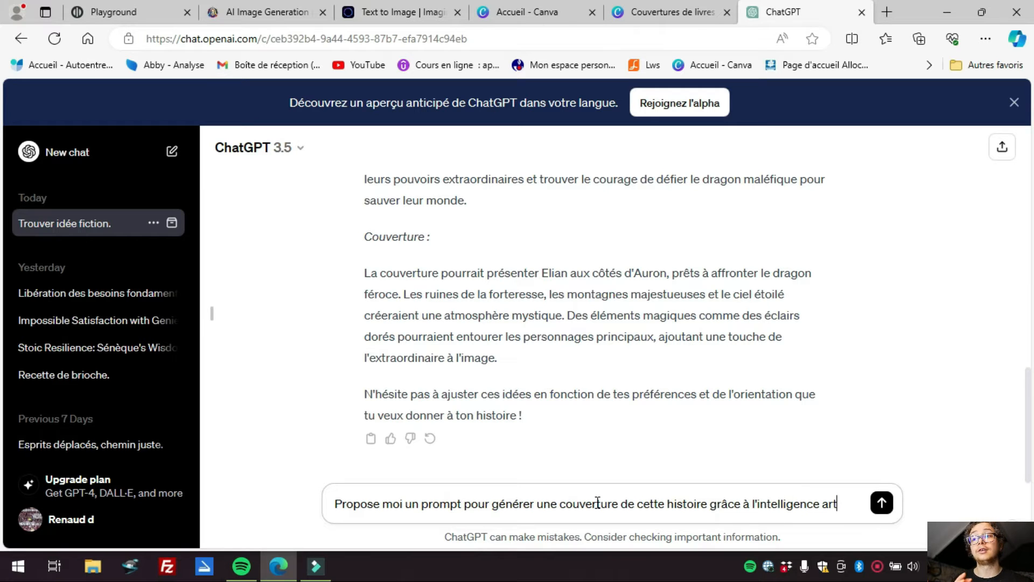
pyautogui.write('ificielle.')
pyautogui.press('Return')
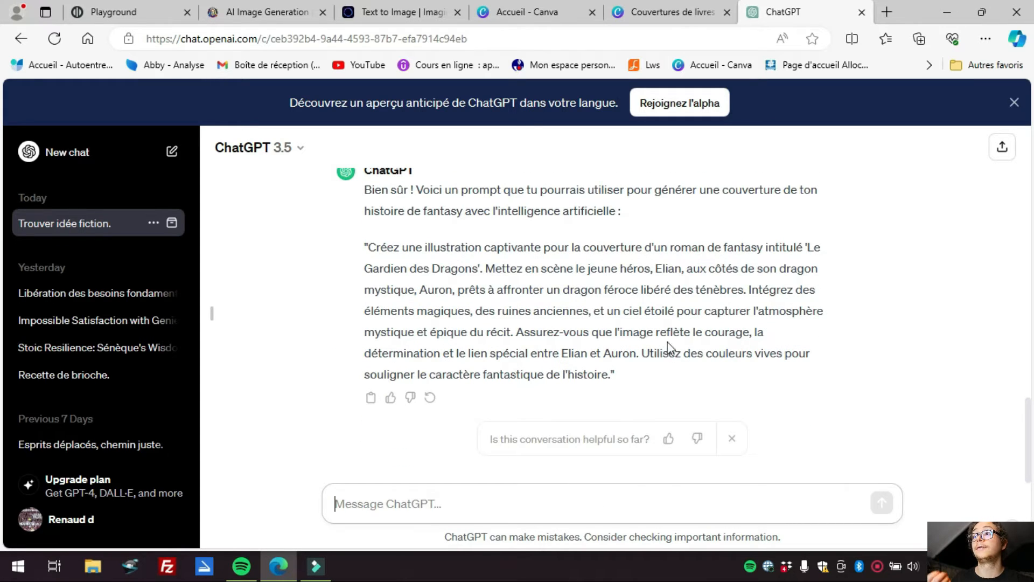
# Copy the suggested cover prompt, without its quotation marks, from the ChatGPT reply and open Playground's image creation page
pyautogui.moveTo(367, 247); pyautogui.dragTo(618, 374)
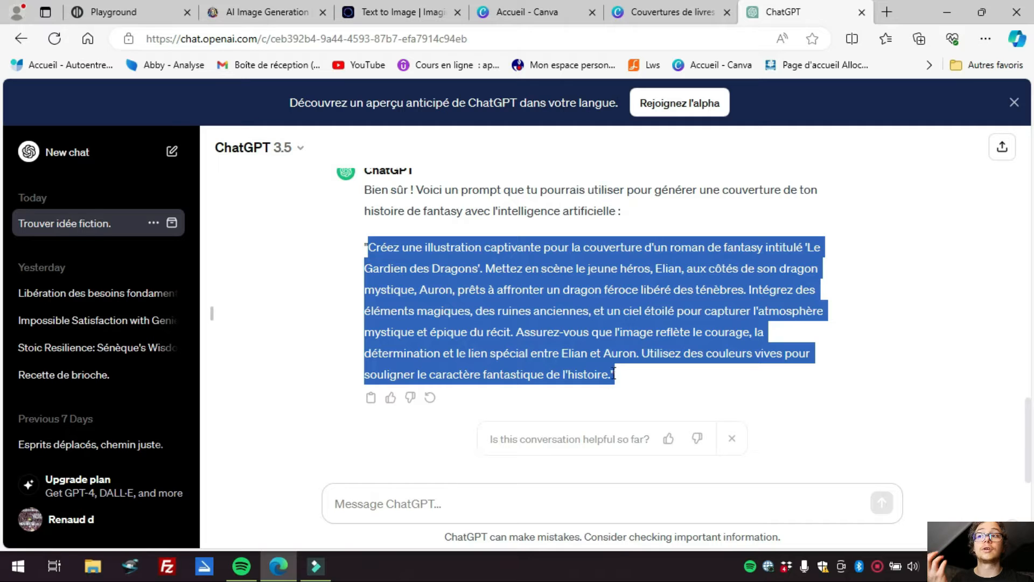
pyautogui.rightClick(521, 290)
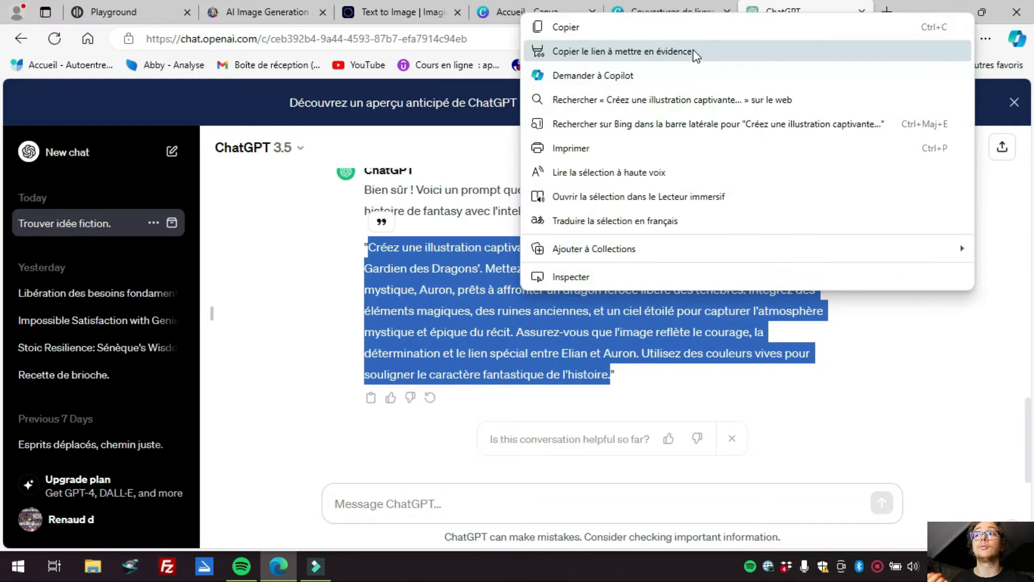
pyautogui.click(592, 50)
pyautogui.click(107, 11)
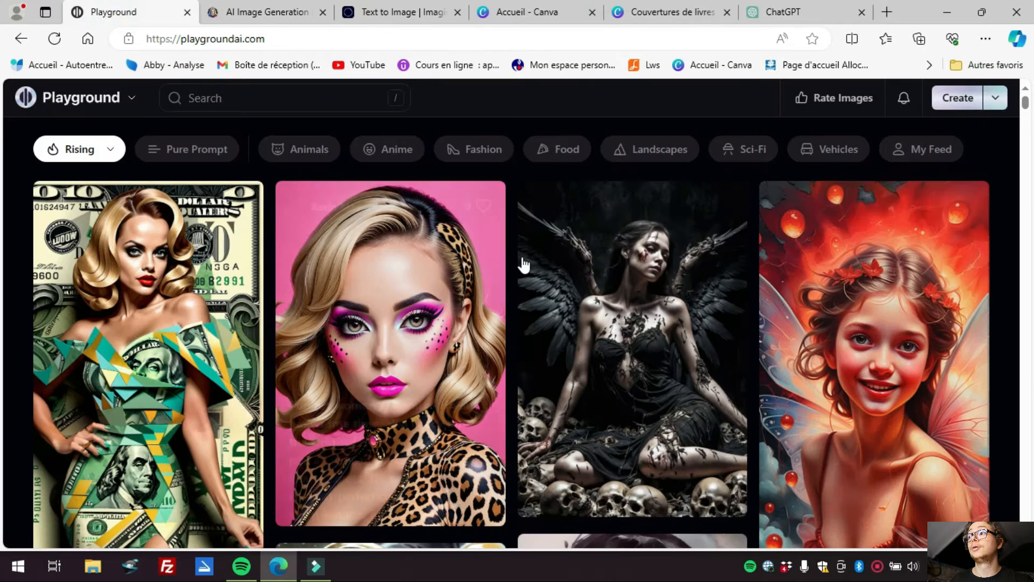
pyautogui.click(967, 109)
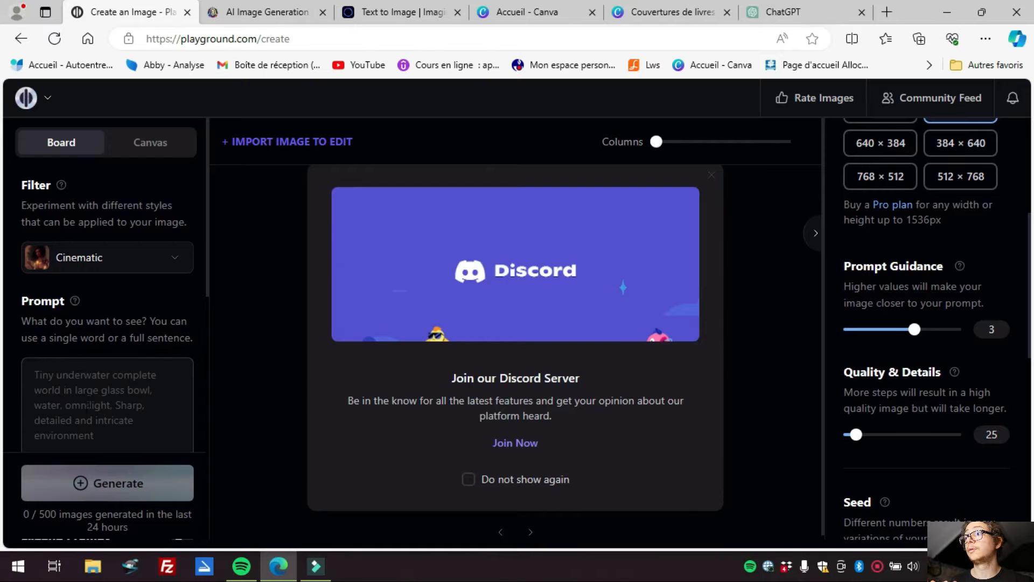
# Paste the copied cover description as the image prompt and generate an image with the Cinematic filter
pyautogui.hotkey('ctrl', 'v')
pyautogui.scroll(-1, 108, 334)
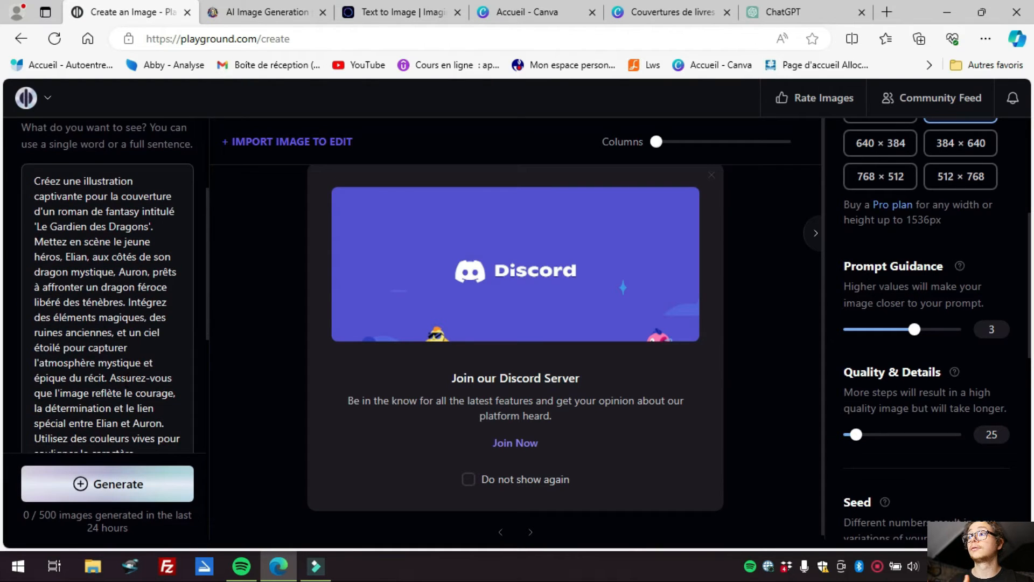
pyautogui.scroll(-1, 107, 291)
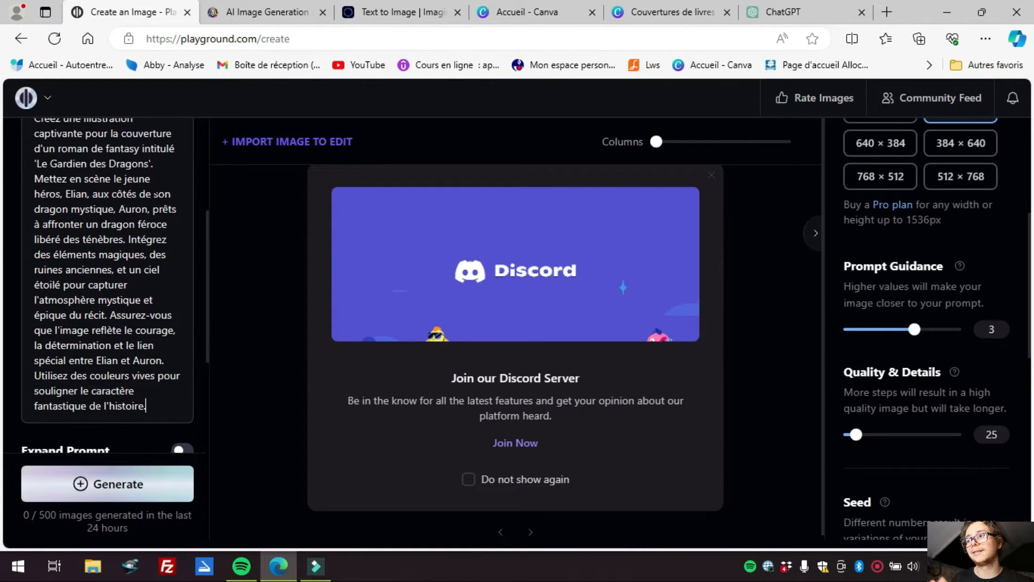
pyautogui.click(113, 492)
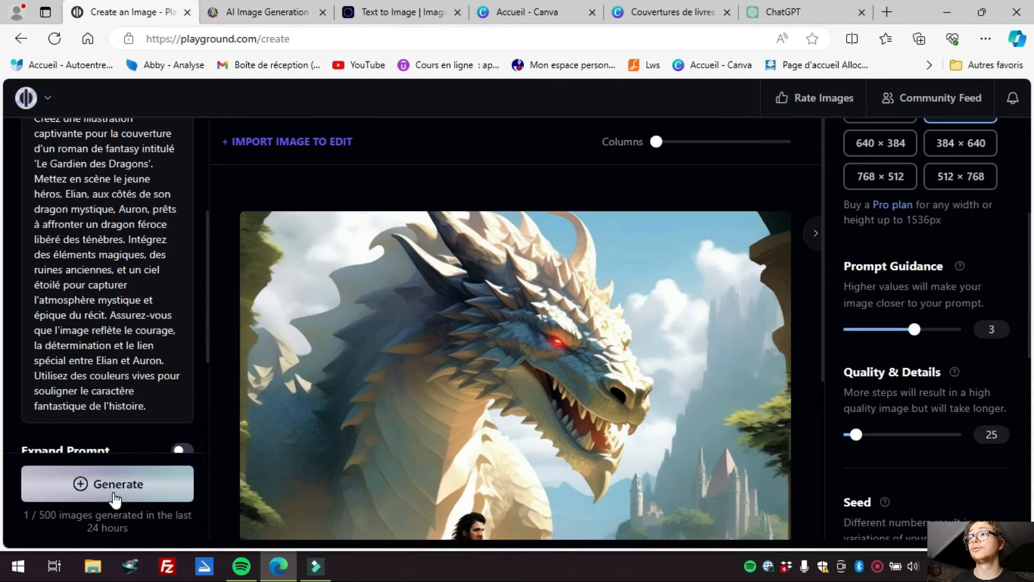
# Change "le jeune héros" to "un enfant héros" in the prompt and generate a new image
pyautogui.scroll(3, 107, 286)
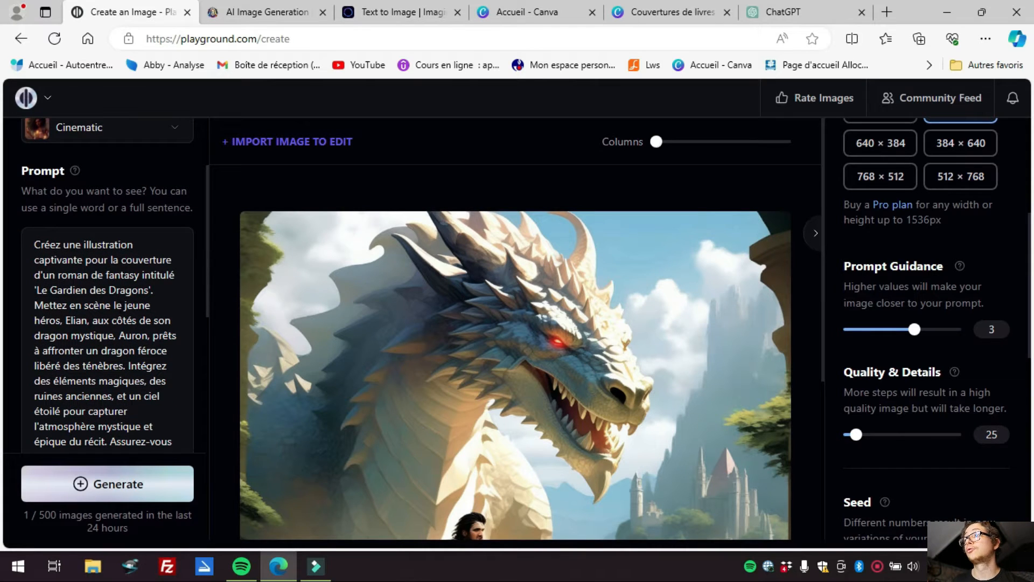
pyautogui.moveTo(121, 305); pyautogui.dragTo(115, 305)
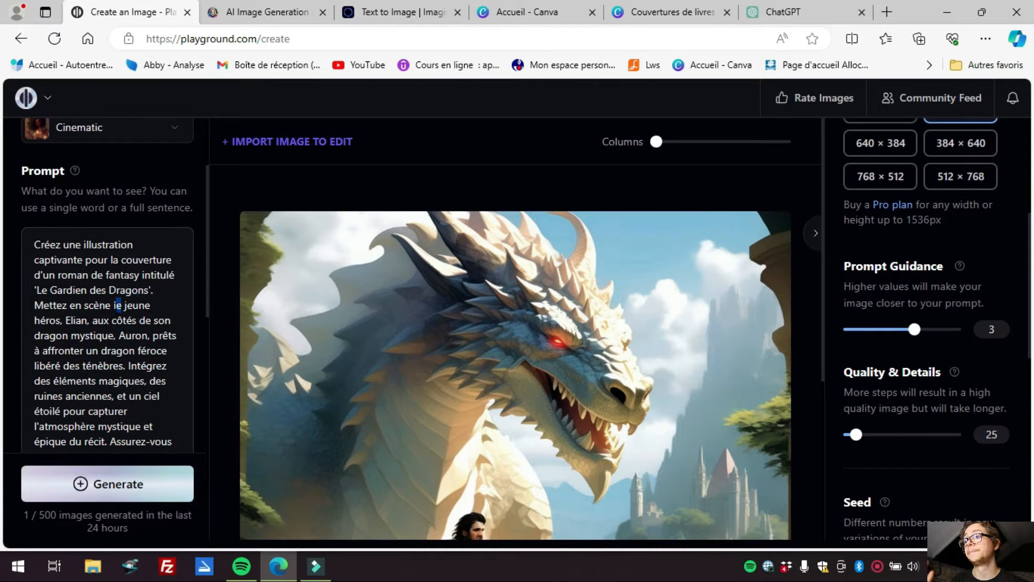
pyautogui.write('un')
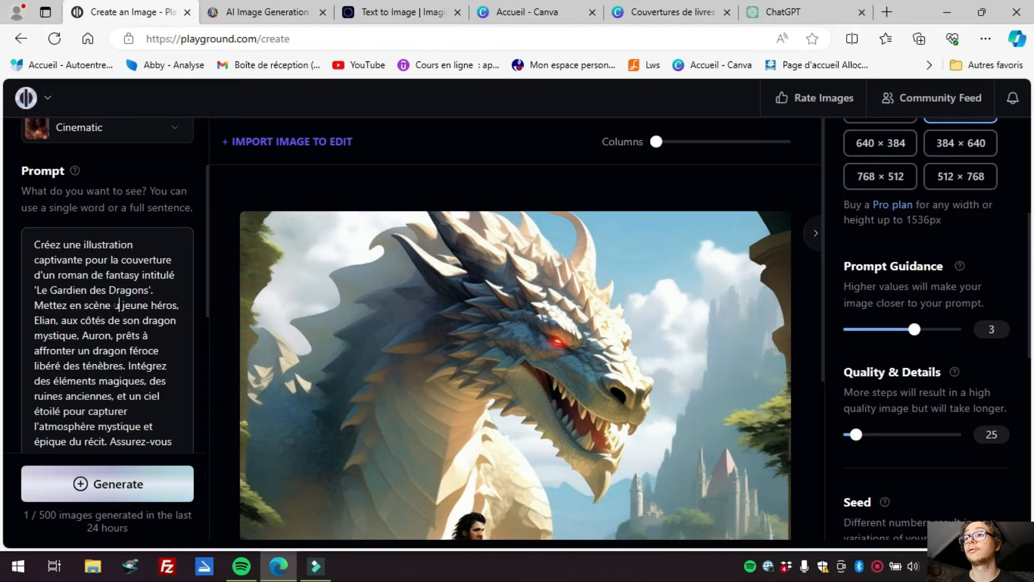
pyautogui.doubleClick(129, 305)
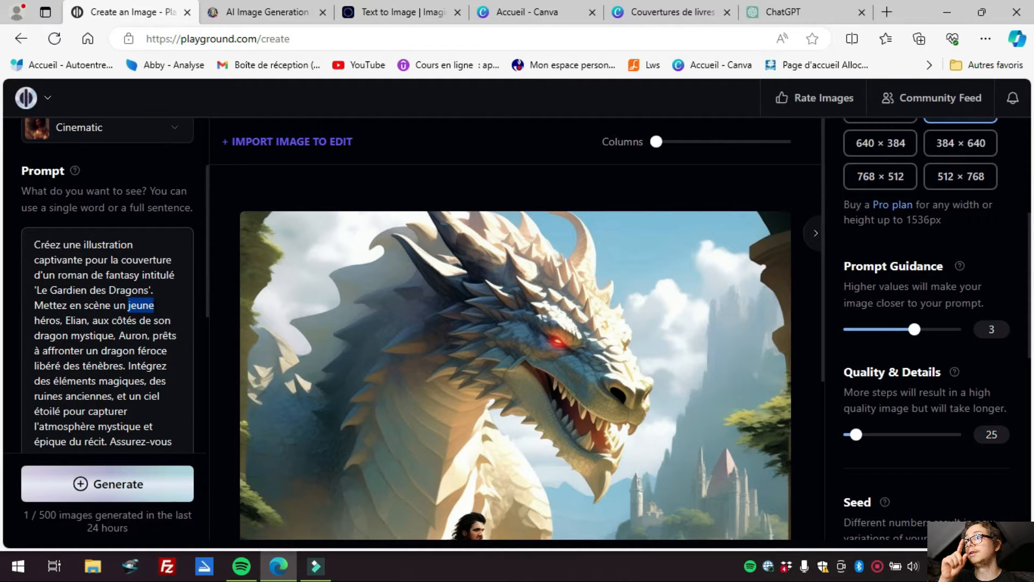
pyautogui.write('enfant')
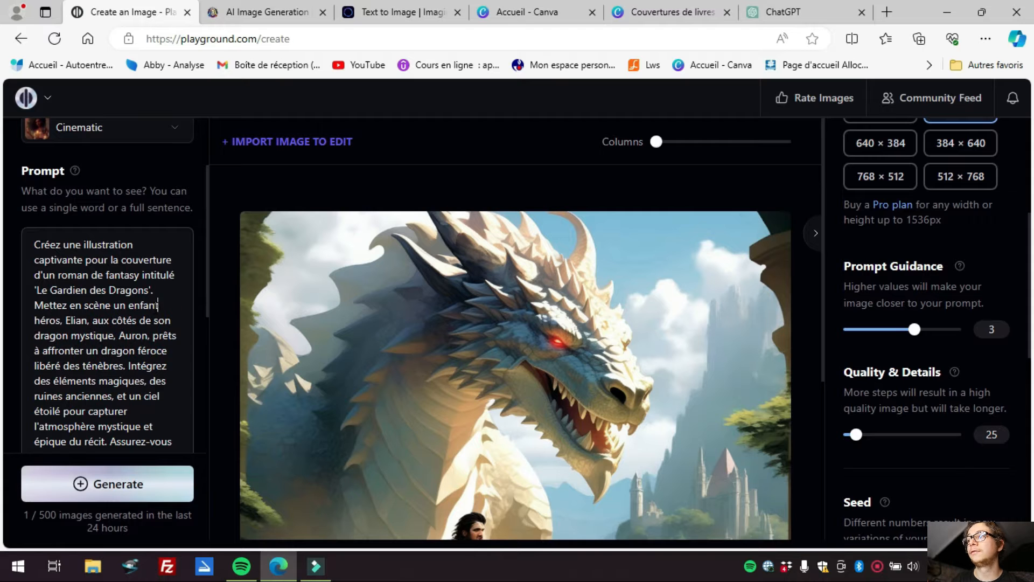
pyautogui.scroll(-1, 157, 335)
pyautogui.scroll(-3, 353, 386)
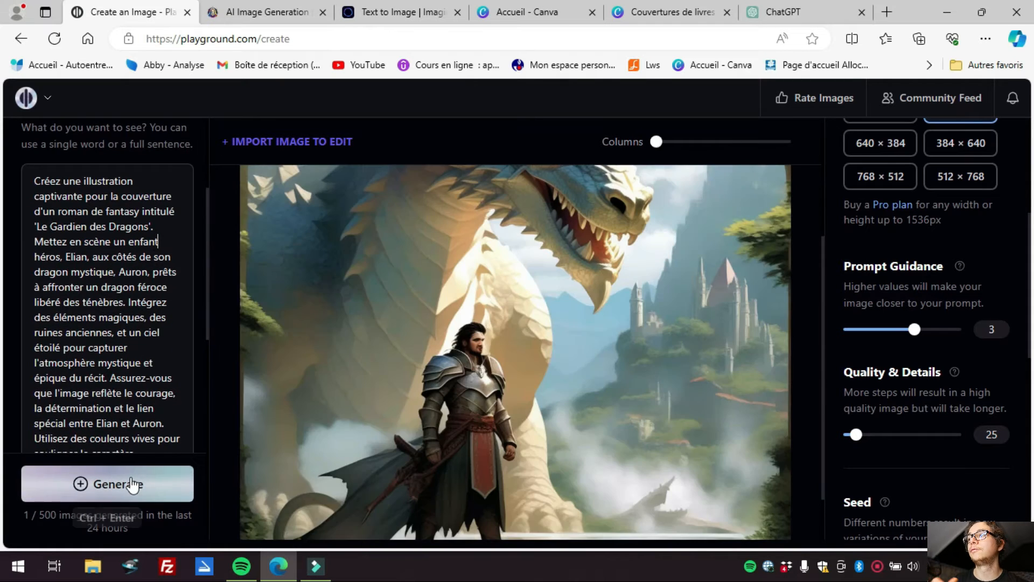
pyautogui.click(130, 476)
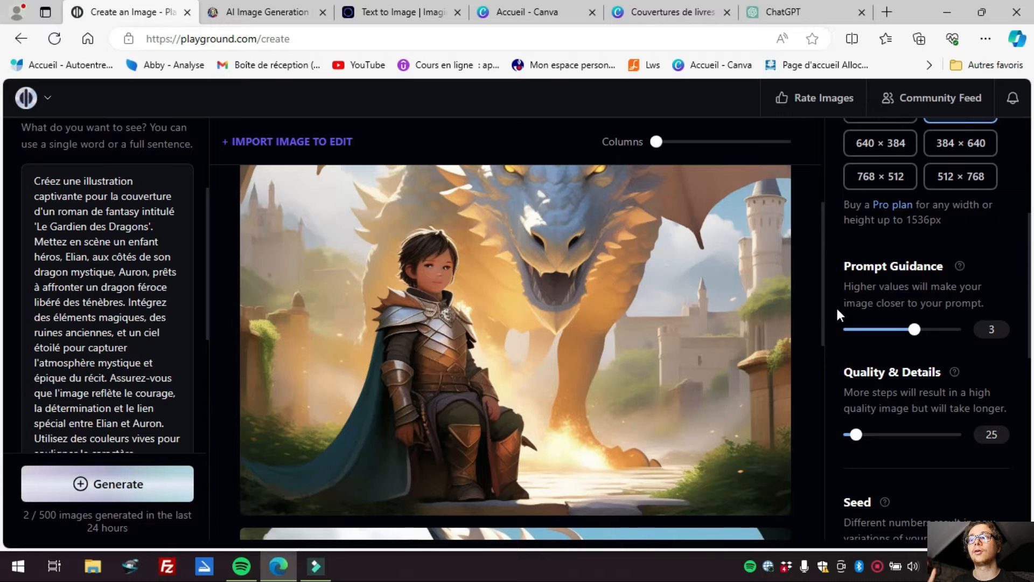
# Download the newly generated image of the child hero and the dragon
pyautogui.scroll(5, 821, 308)
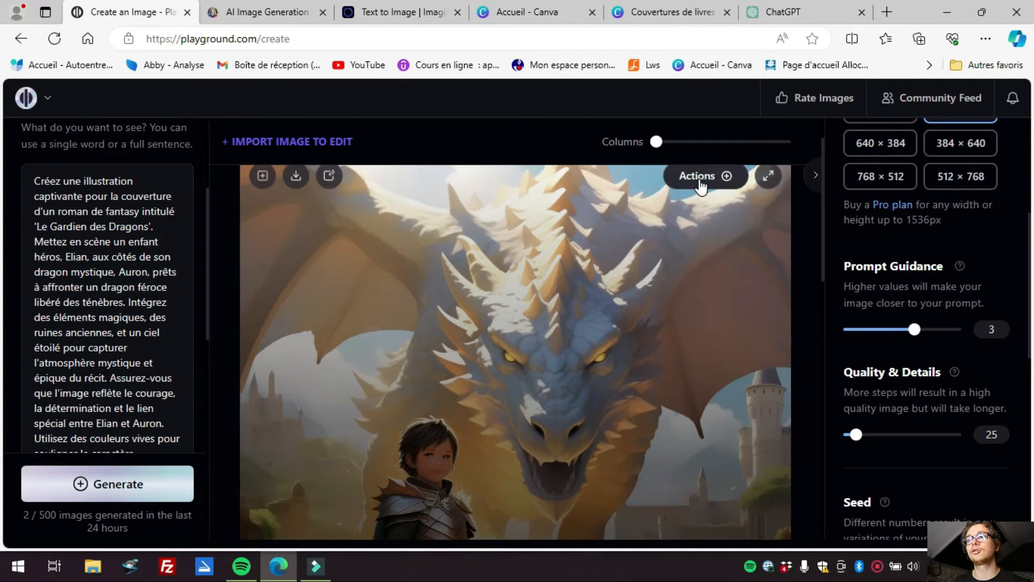
pyautogui.click(700, 186)
pyautogui.click(725, 315)
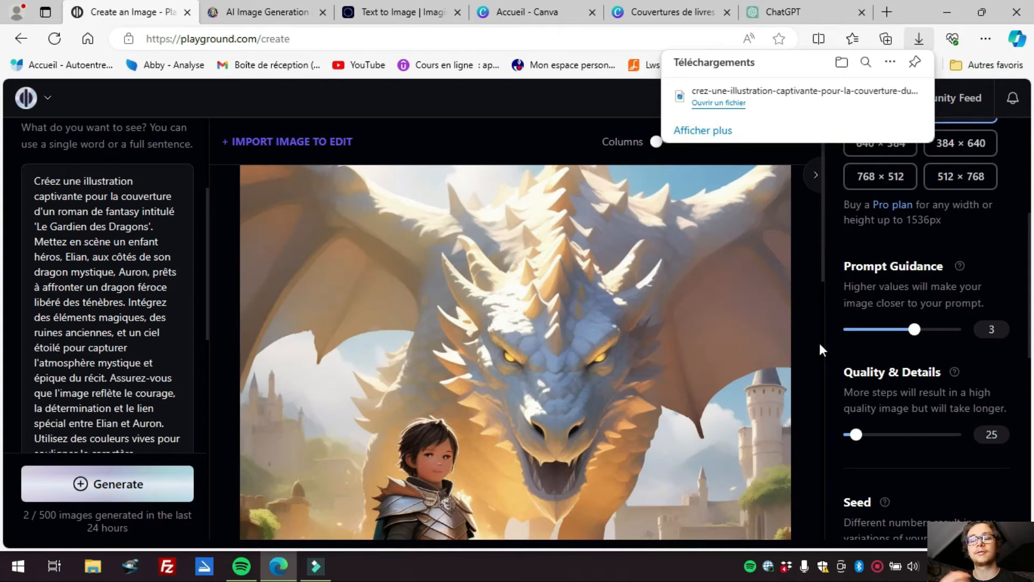
pyautogui.click(819, 343)
# Upscale the image of the child hero and the dragon by 4x
pyautogui.scroll(-2, 744, 351)
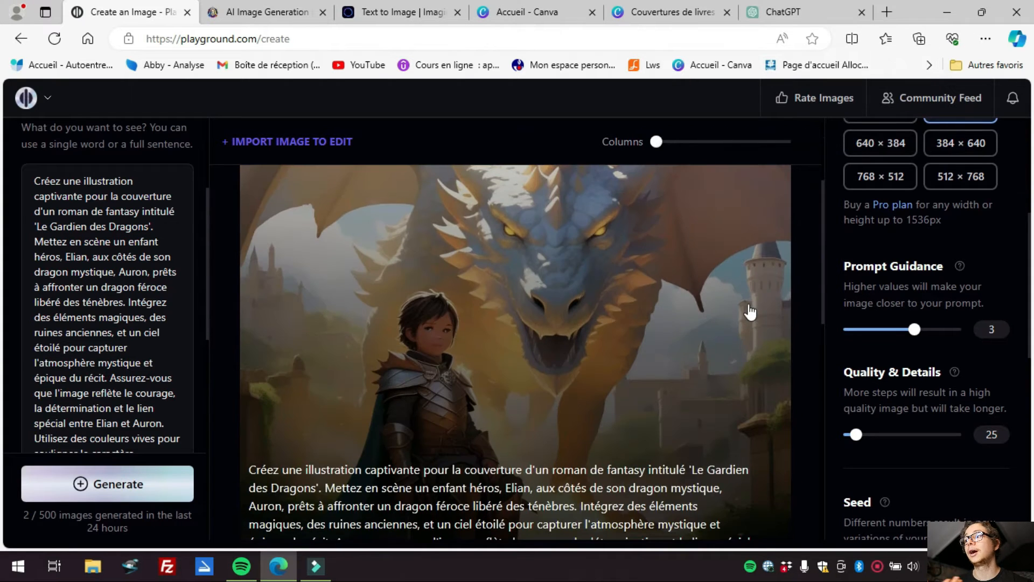
pyautogui.scroll(2, 749, 312)
pyautogui.click(700, 176)
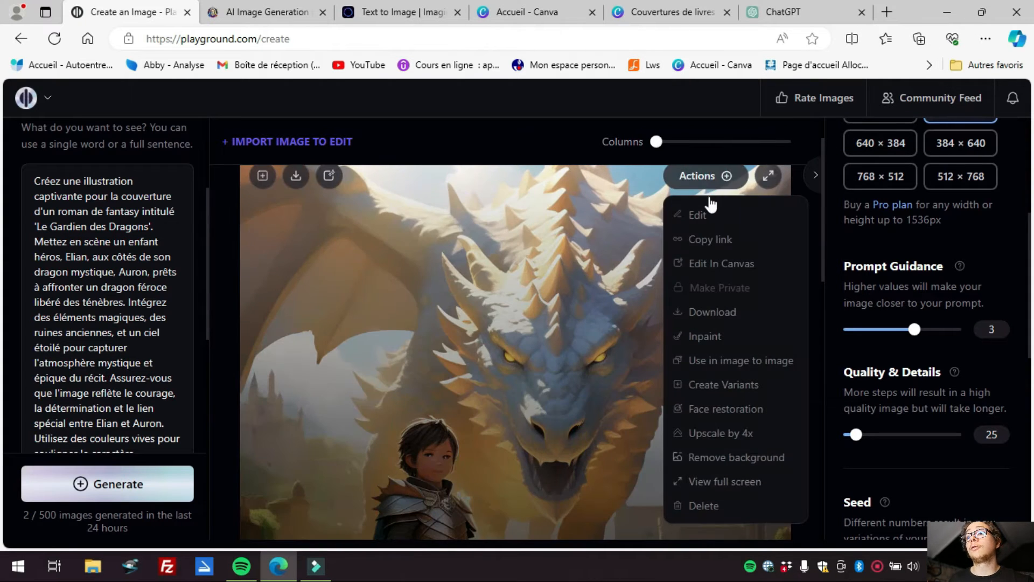
pyautogui.click(720, 433)
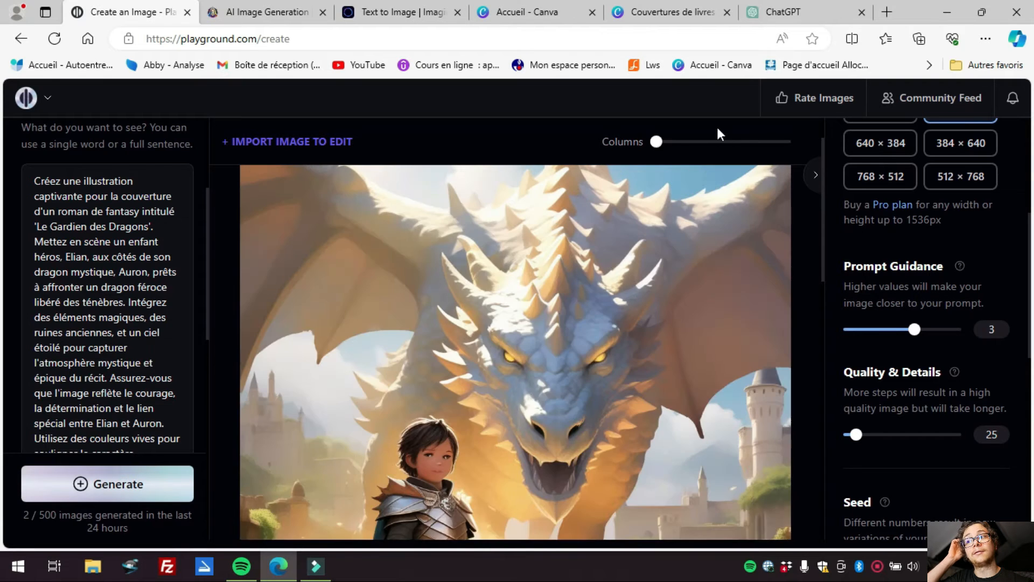
pyautogui.click(700, 175)
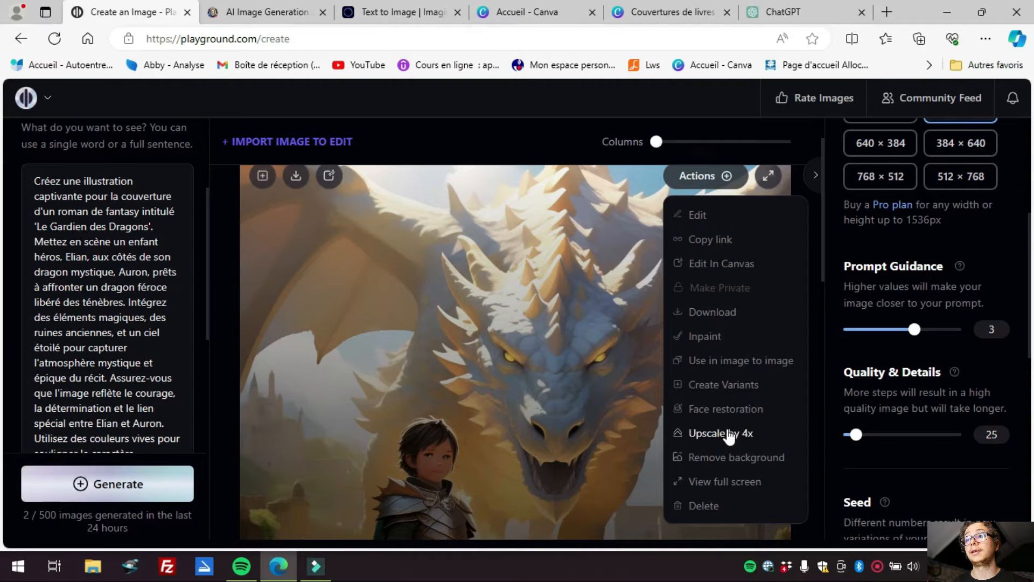
pyautogui.click(728, 433)
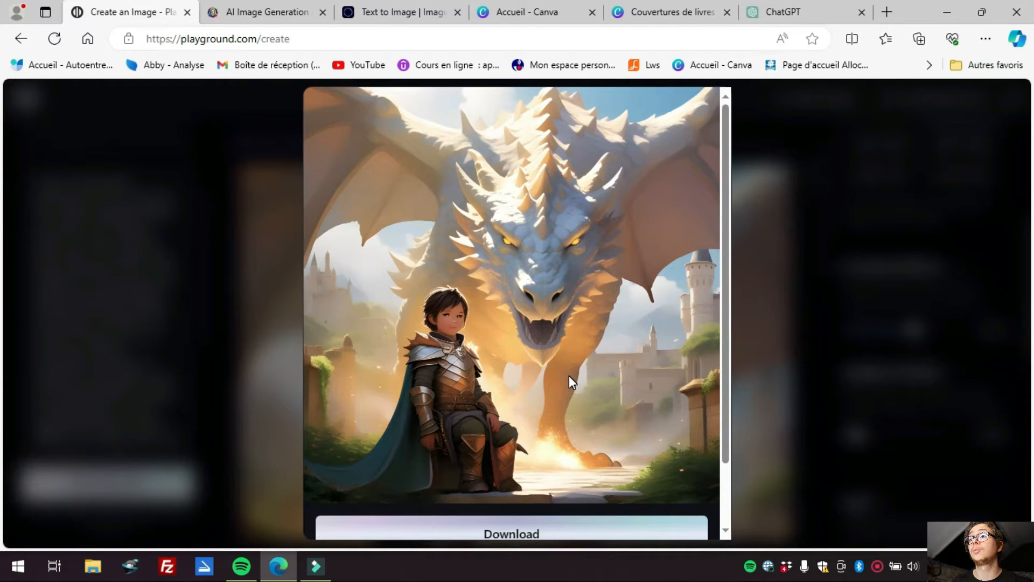
# Download the upscaled image and close its preview
pyautogui.scroll(-2, 596, 318)
pyautogui.click(565, 458)
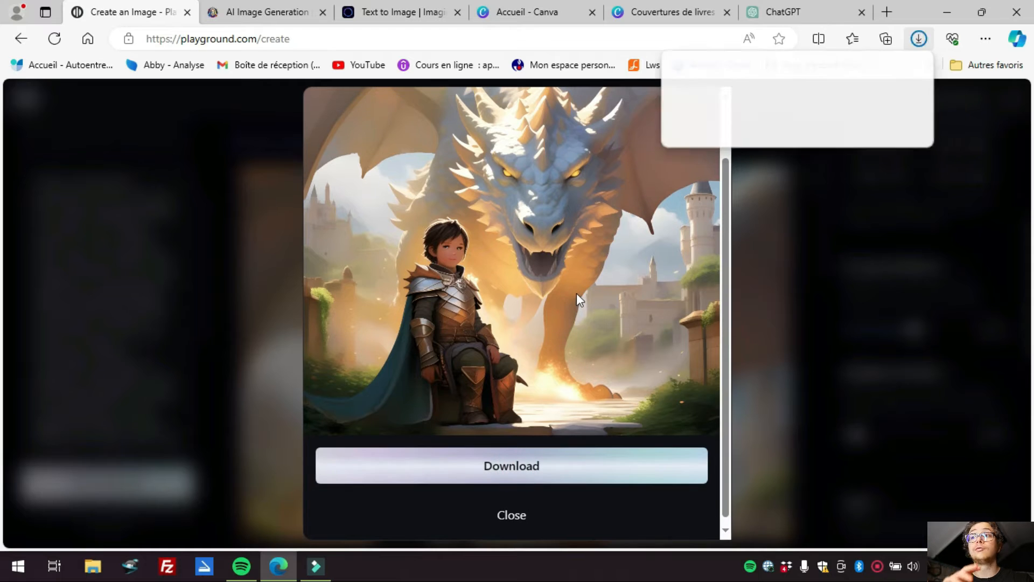
pyautogui.scroll(2, 664, 222)
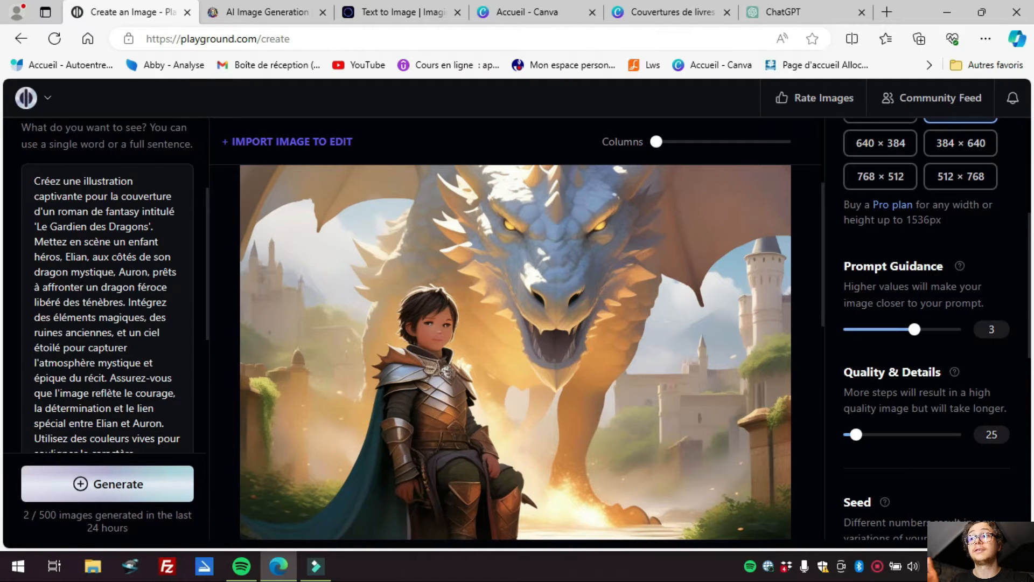
# Upload an image from the Téléchargements folder as the Image to Image inspiration
pyautogui.scroll(-10, 141, 356)
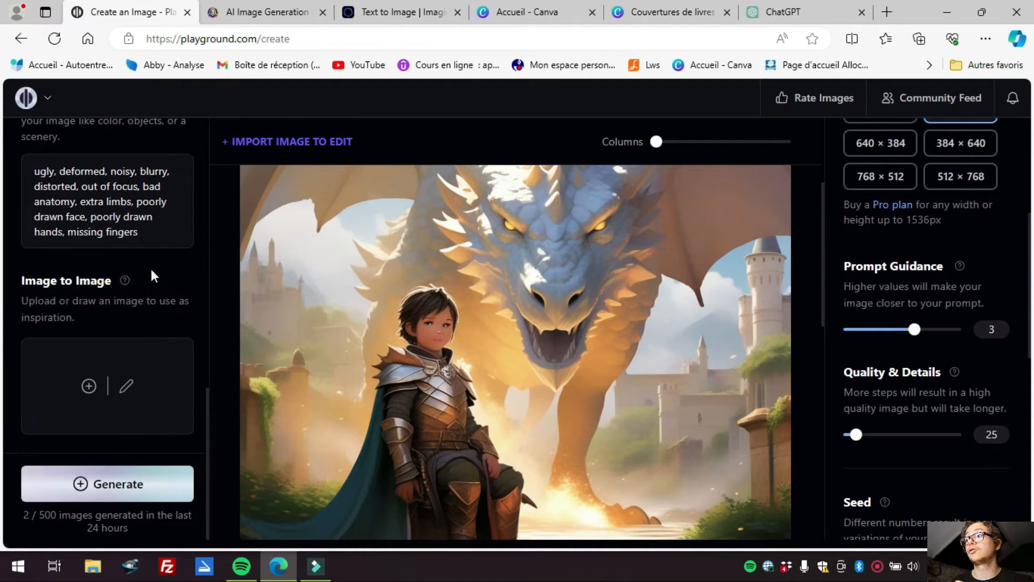
pyautogui.click(86, 385)
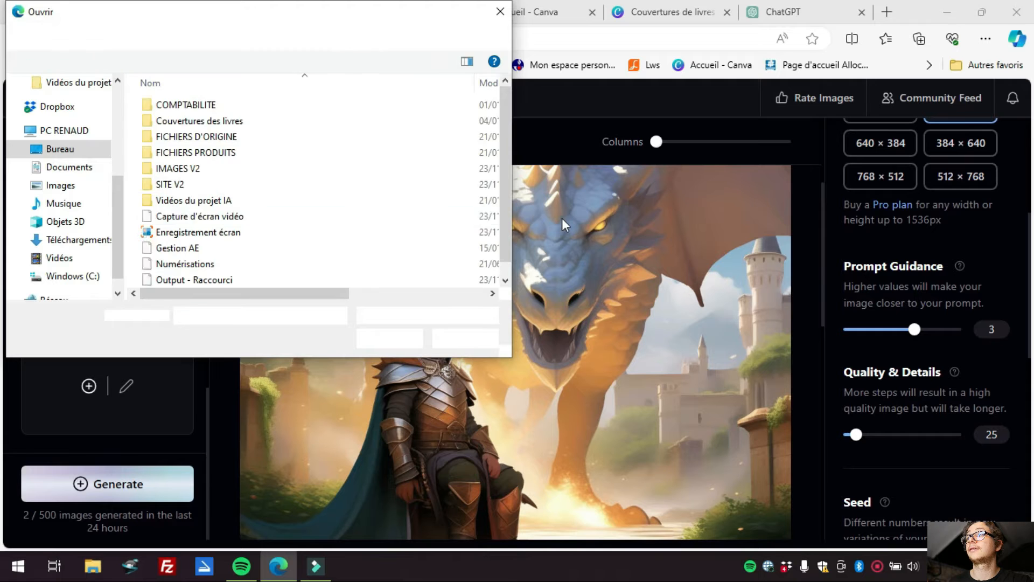
pyautogui.click(65, 237)
pyautogui.click(250, 127)
pyautogui.click(383, 342)
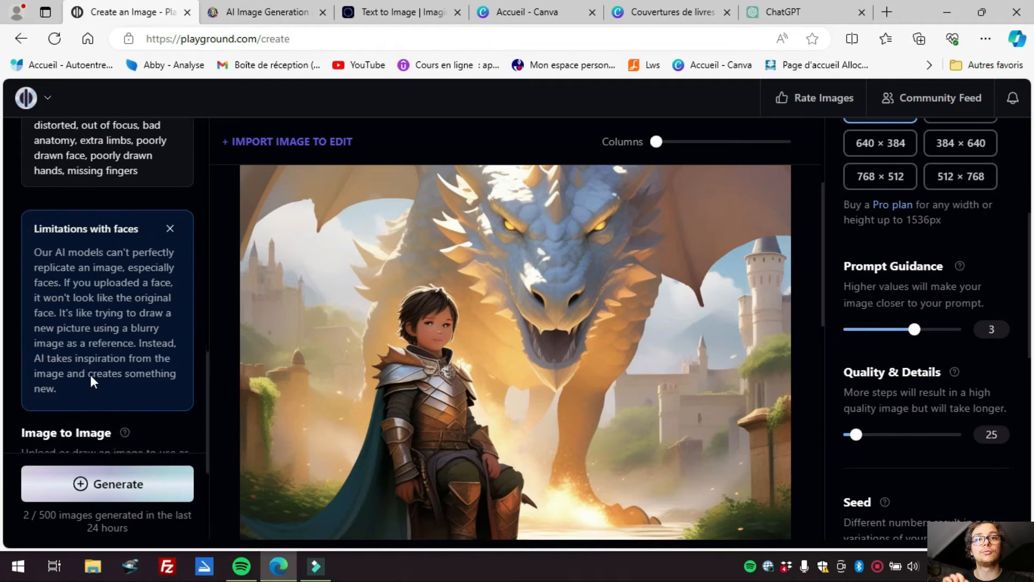
# Generate one variation of the uploaded dragon image at image strength 13 and another at image strength 67
pyautogui.scroll(-4, 131, 324)
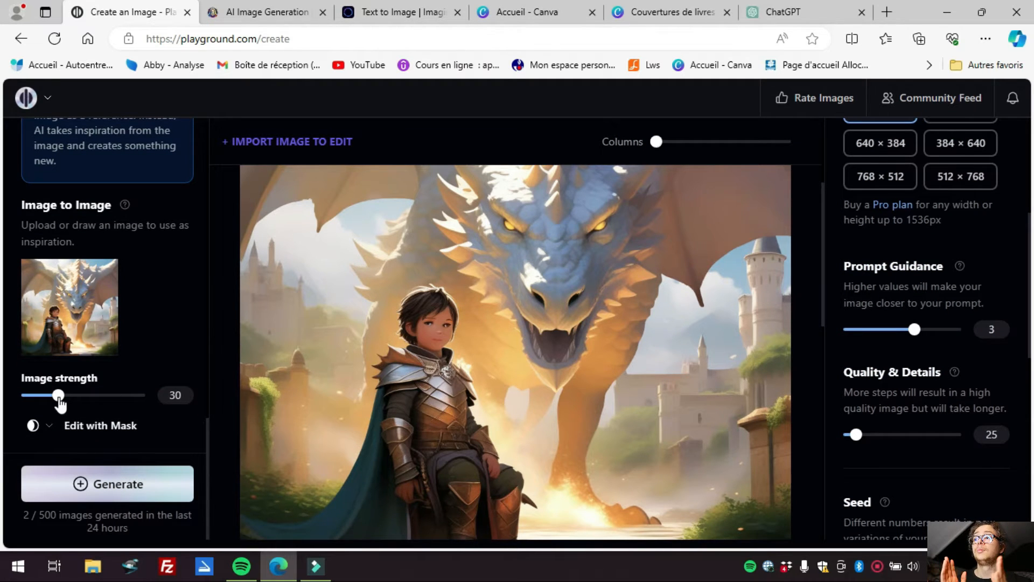
pyautogui.moveTo(60, 399); pyautogui.dragTo(38, 399)
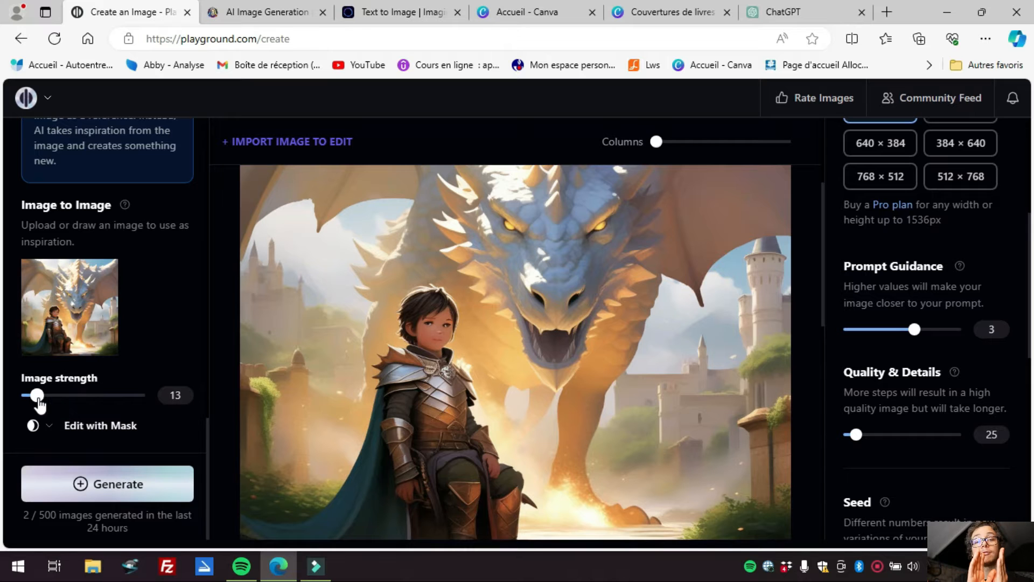
pyautogui.click(99, 476)
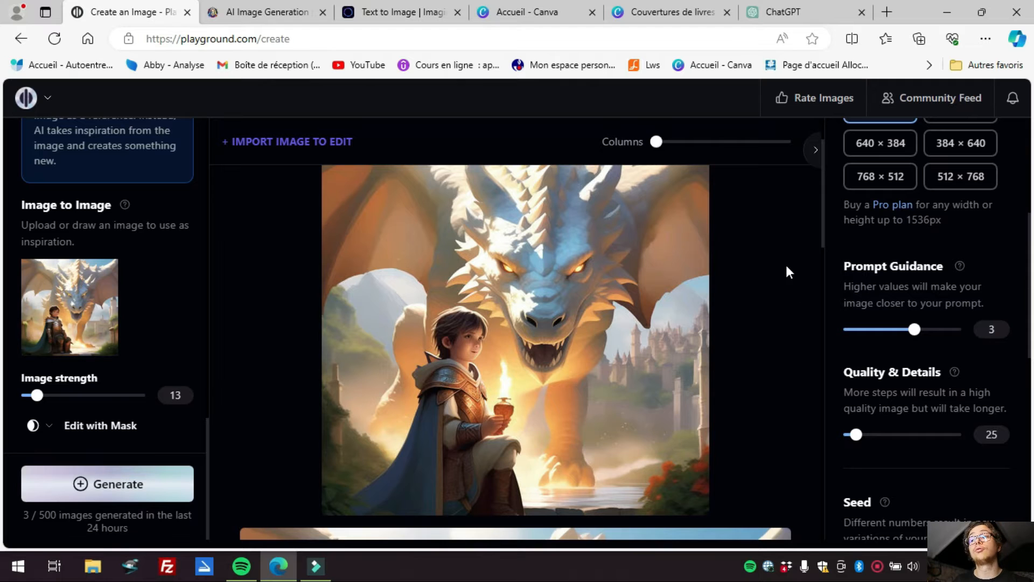
pyautogui.moveTo(33, 403); pyautogui.dragTo(105, 408)
pyautogui.click(121, 488)
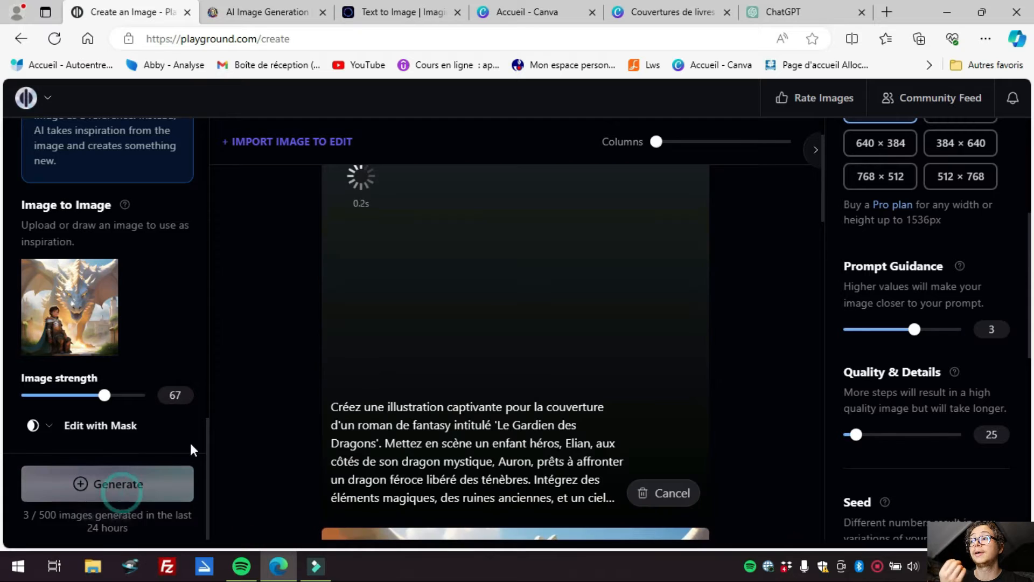
# Turn on Expand Prompt for the fantasy cover prompt and generate a new image
pyautogui.scroll(3, 181, 301)
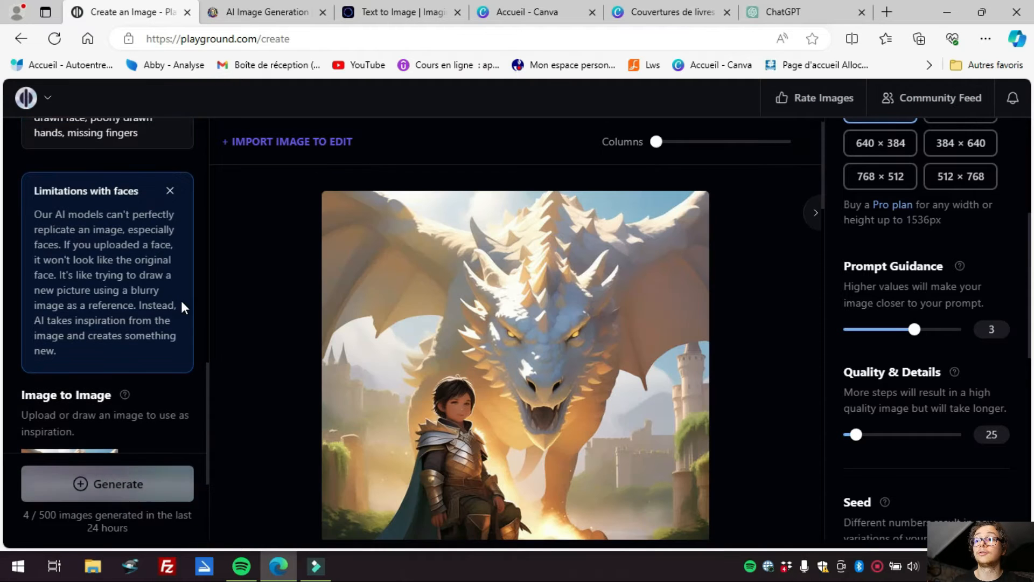
pyautogui.scroll(-2, 189, 318)
pyautogui.scroll(-2, 141, 296)
pyautogui.scroll(5, 141, 296)
pyautogui.scroll(3, 141, 296)
pyautogui.scroll(-1, 141, 295)
pyautogui.scroll(3, 141, 295)
pyautogui.scroll(2, 145, 300)
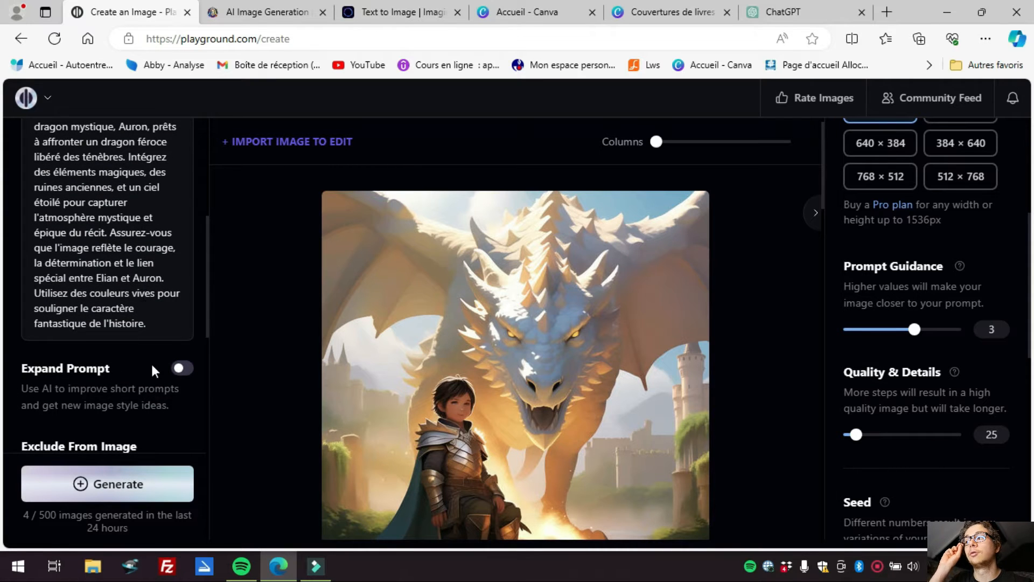
pyautogui.click(178, 369)
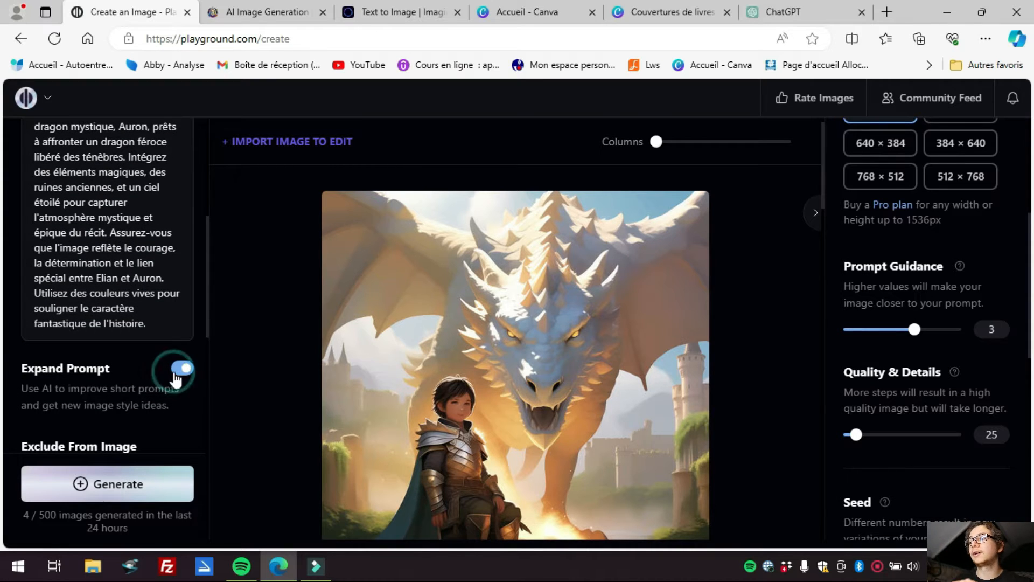
pyautogui.scroll(2, 162, 389)
pyautogui.scroll(-5, 164, 386)
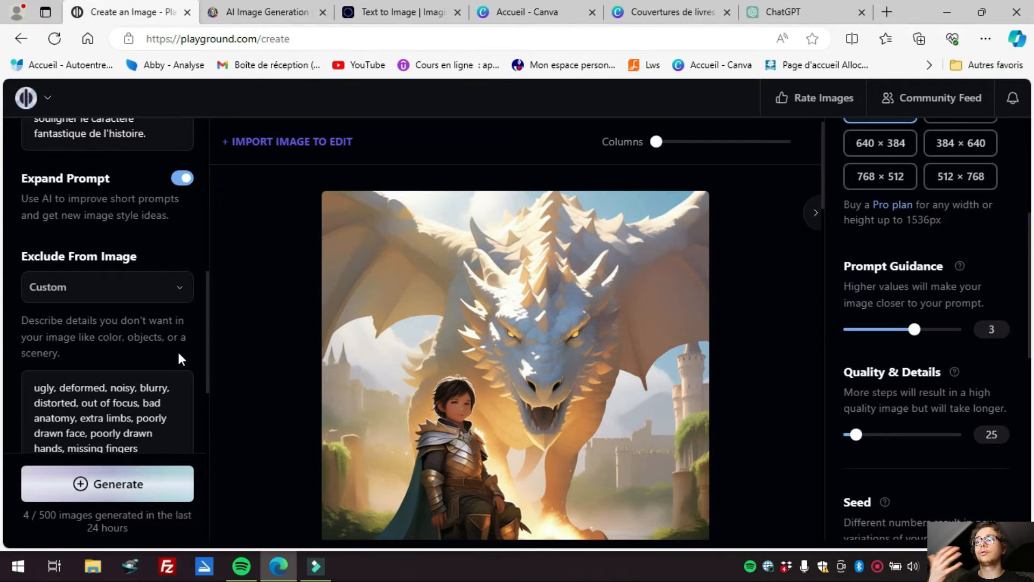
pyautogui.click(165, 486)
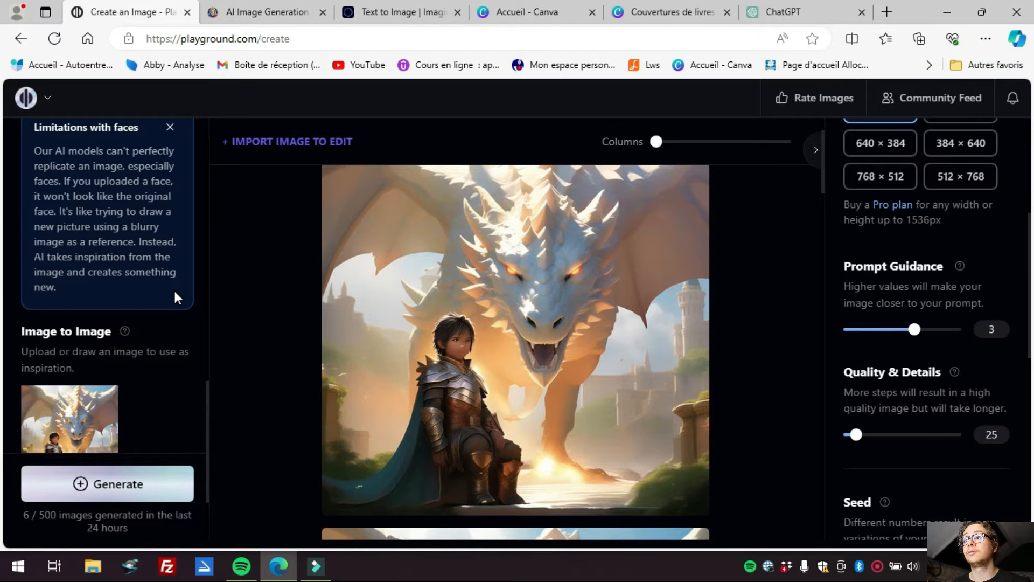
# Lower the Image to Image strength to 8 and generate another image
pyautogui.scroll(-2, 173, 289)
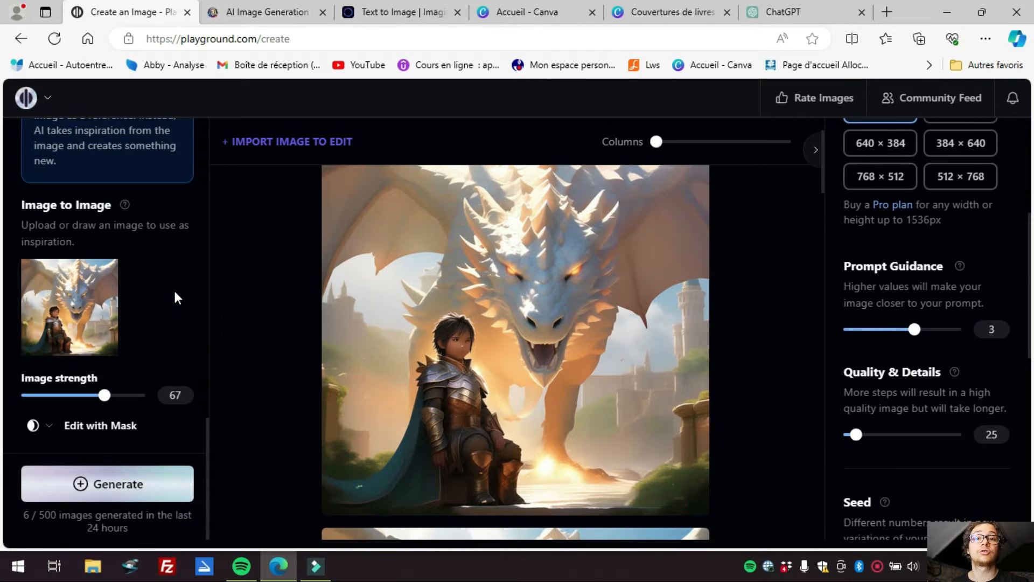
pyautogui.moveTo(101, 395); pyautogui.dragTo(37, 409)
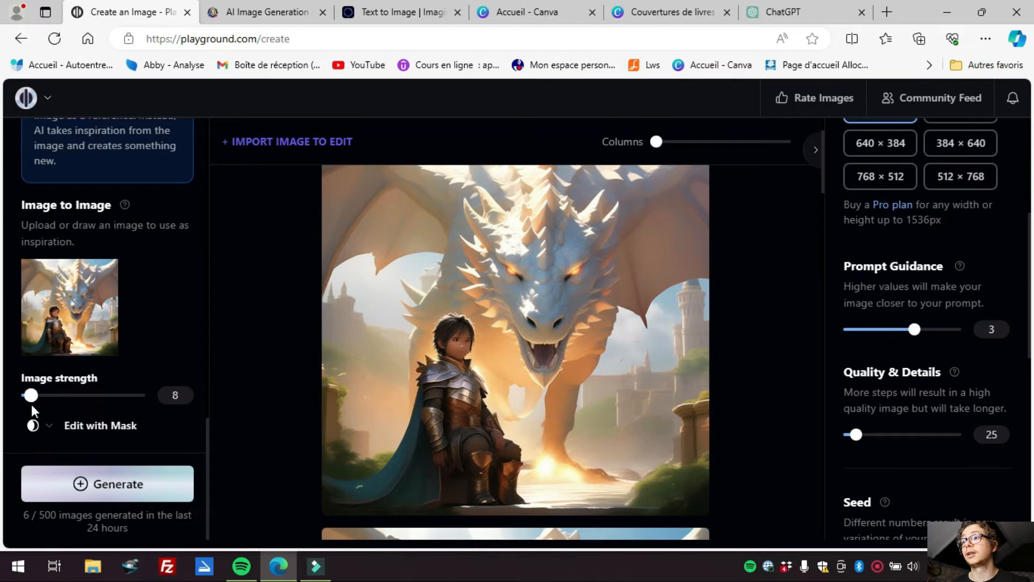
pyautogui.click(107, 483)
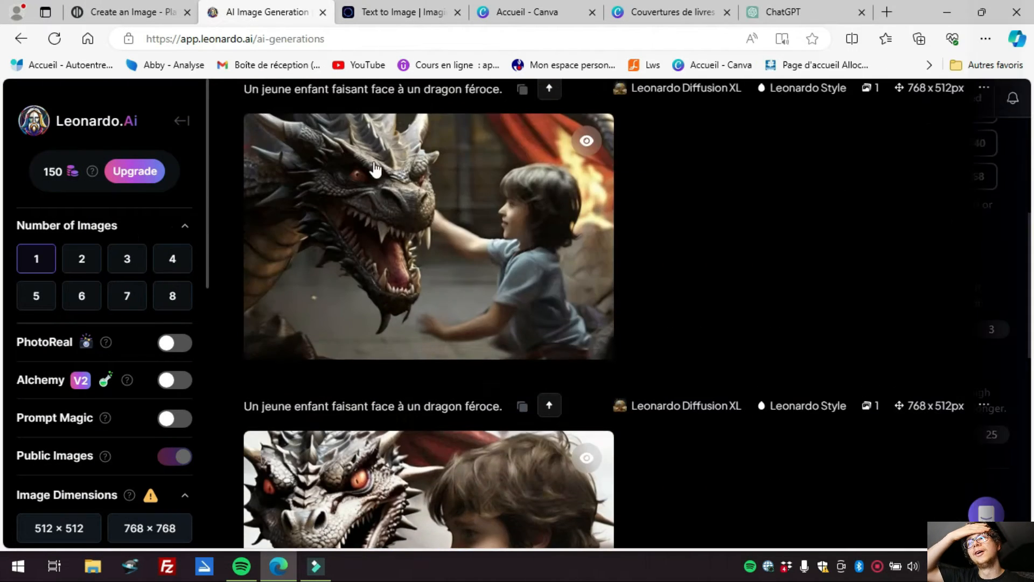
# In Leonardo.Ai, replace the prompt with the 'Le Gardien des Dragons' cover description and generate images from it
pyautogui.scroll(5, 375, 169)
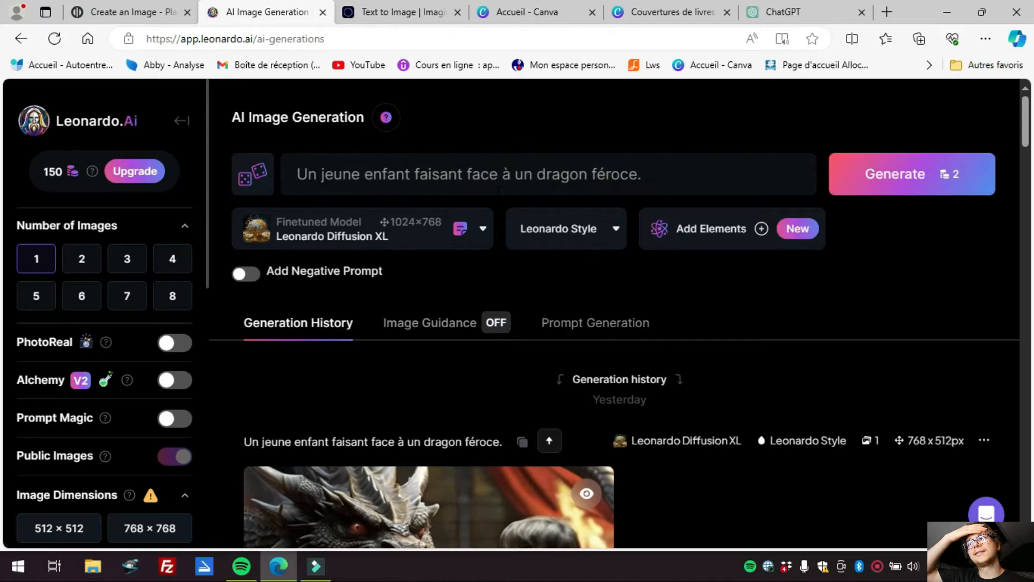
pyautogui.tripleClick(496, 186)
pyautogui.write("Créez une illustration captivante pour la couverture d'un roman de fantasy intitulé 'Le Gardien des Dragons'. Mettez en scène un enfant héros, Elian, aux côtés de son dragon mystique, Auron, prêts à affronter un dragon féroce libéré des ténèbres. Intégrez des éléments magiques, des ruines anciennes, et un ciel étoilé pour capturer l'atmosphère mystique et épique du récit. Assurez-vous que l'image reflète le courage, la détermination et le lien spécial entre Elian et Auron. Utilisez des couleurs vives pour souligner le caractère fantastique de l'histoire.")
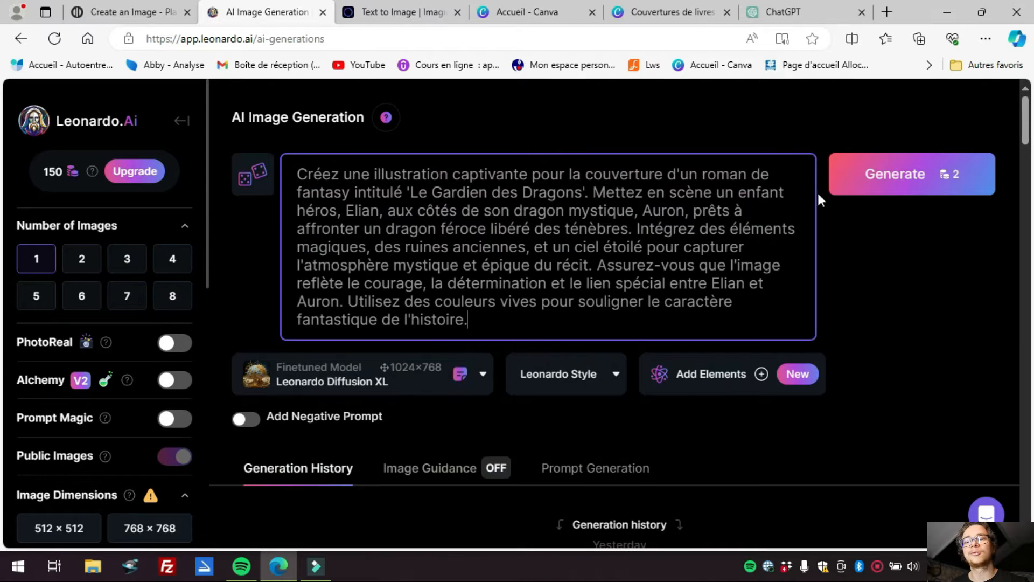
pyautogui.click(873, 182)
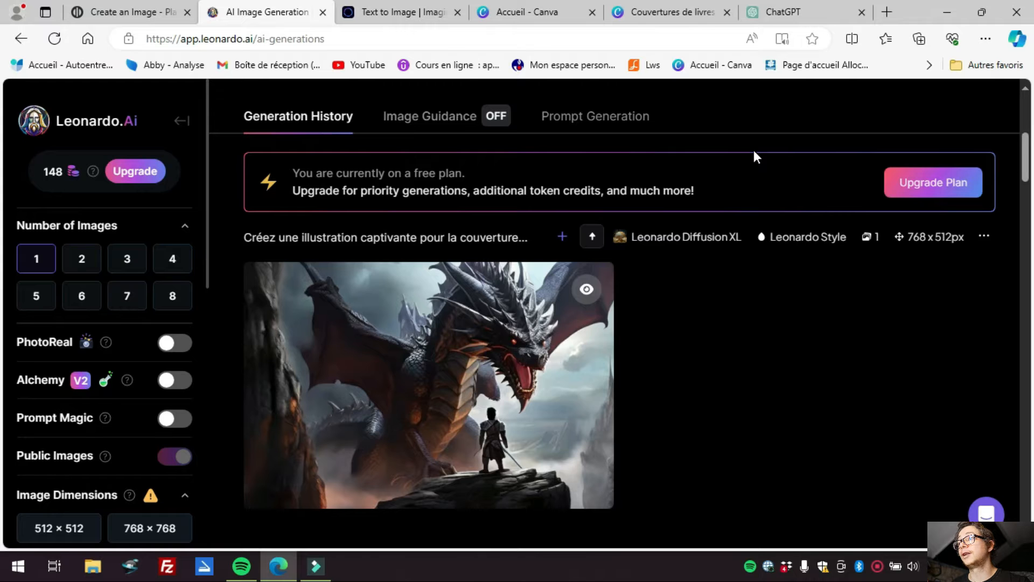
pyautogui.scroll(5, 754, 156)
pyautogui.click(891, 108)
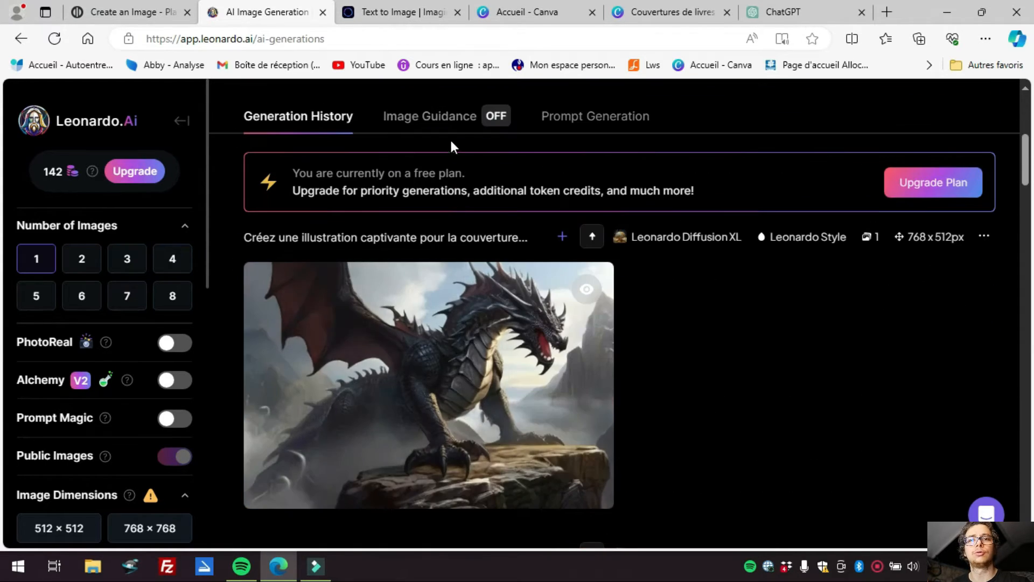
# Enable Image to Image guidance and upload the illustration-for-fantasy-novel-cover PNG from Téléchargements as its source image
pyautogui.click(450, 118)
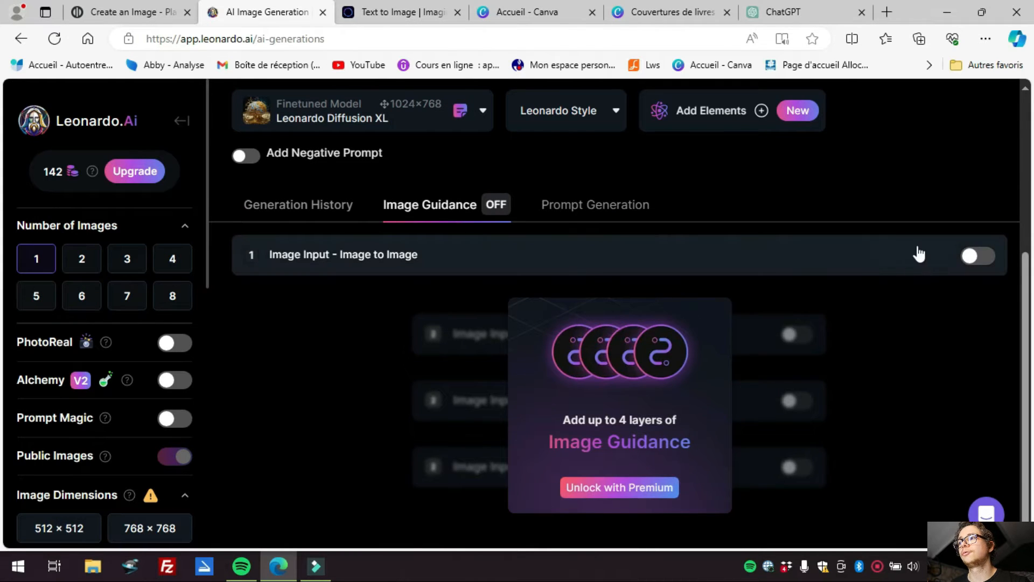
pyautogui.click(605, 265)
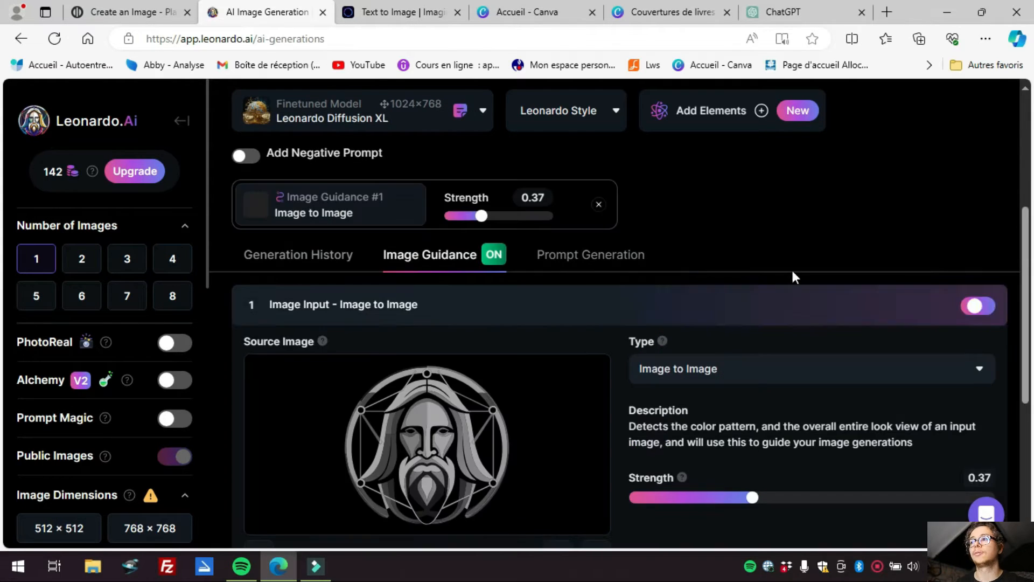
pyautogui.scroll(-4, 676, 316)
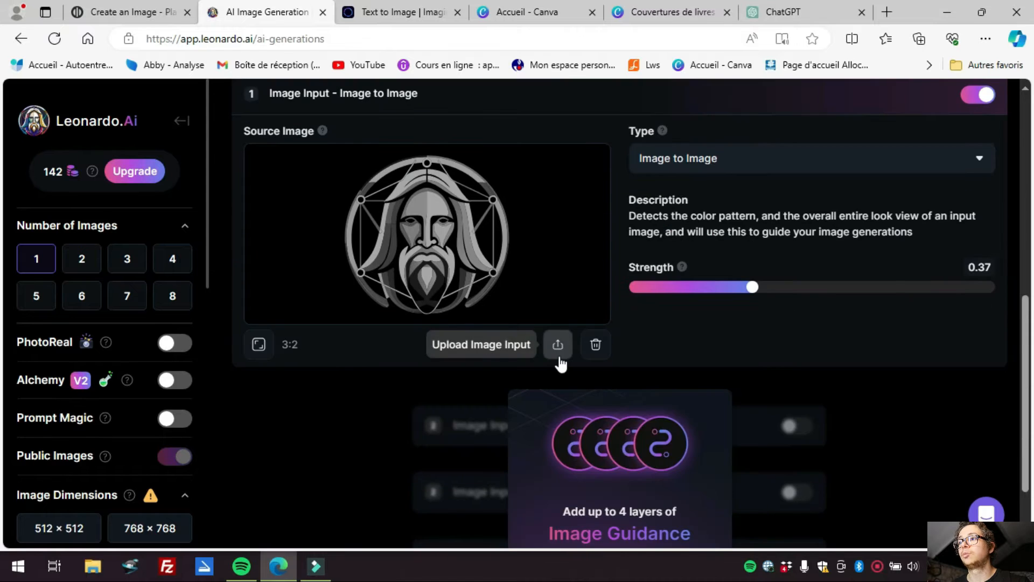
pyautogui.click(557, 345)
pyautogui.click(504, 330)
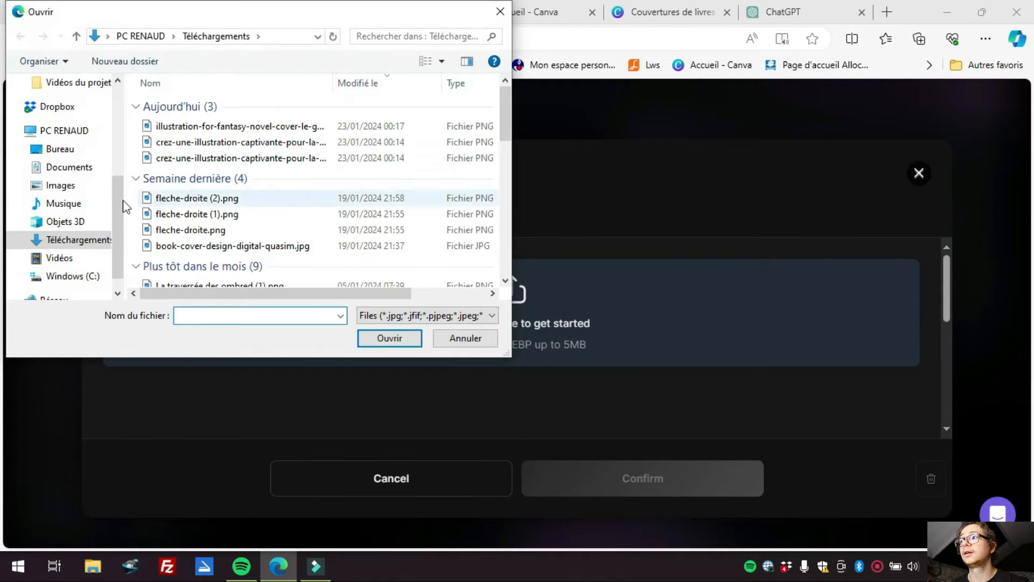
pyautogui.click(209, 126)
pyautogui.click(400, 340)
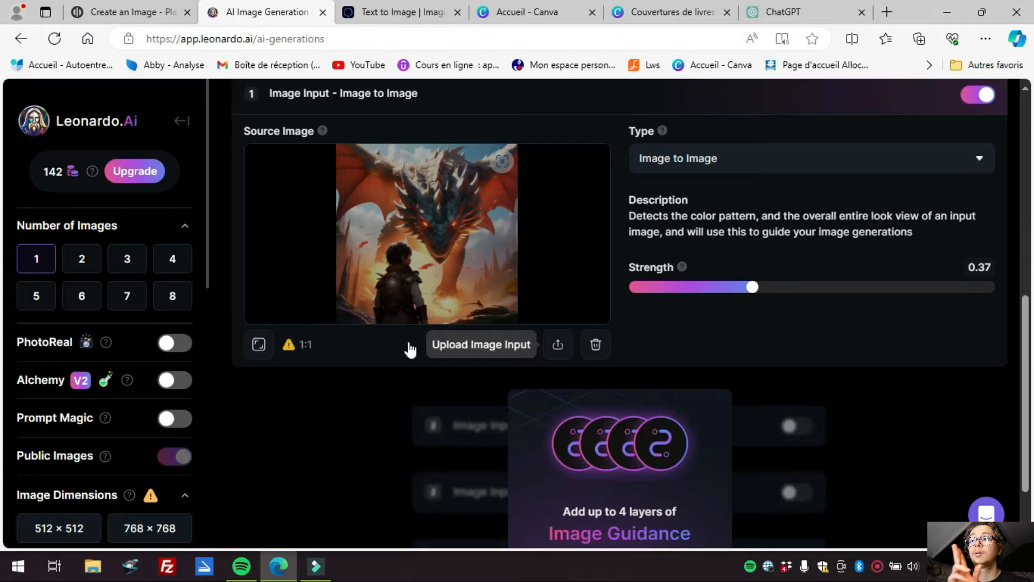
# Set the image guidance strength to 0.29 and generate an image from the cover prompt
pyautogui.scroll(1, 490, 272)
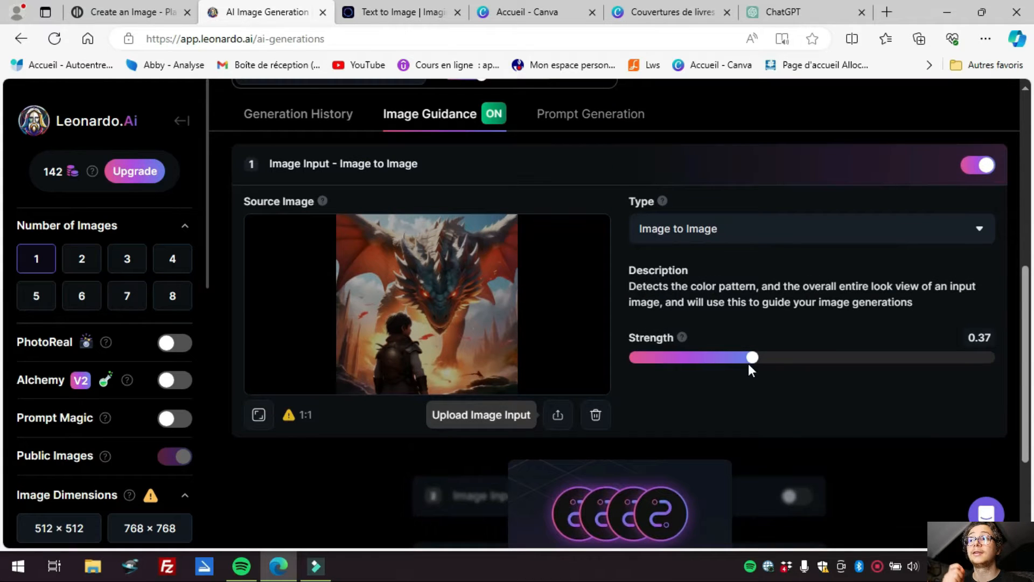
pyautogui.moveTo(751, 366); pyautogui.dragTo(717, 370)
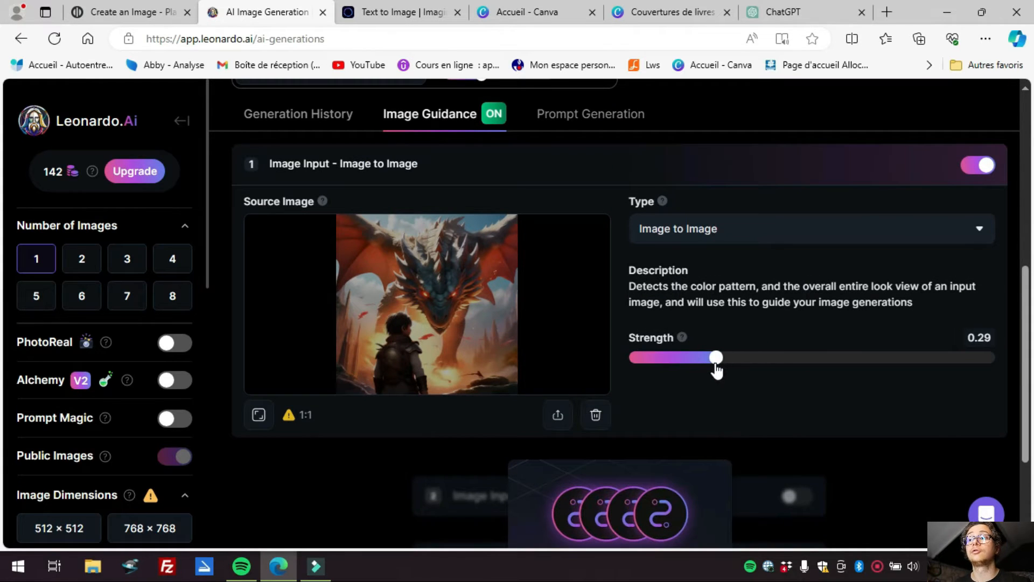
pyautogui.scroll(1, 716, 371)
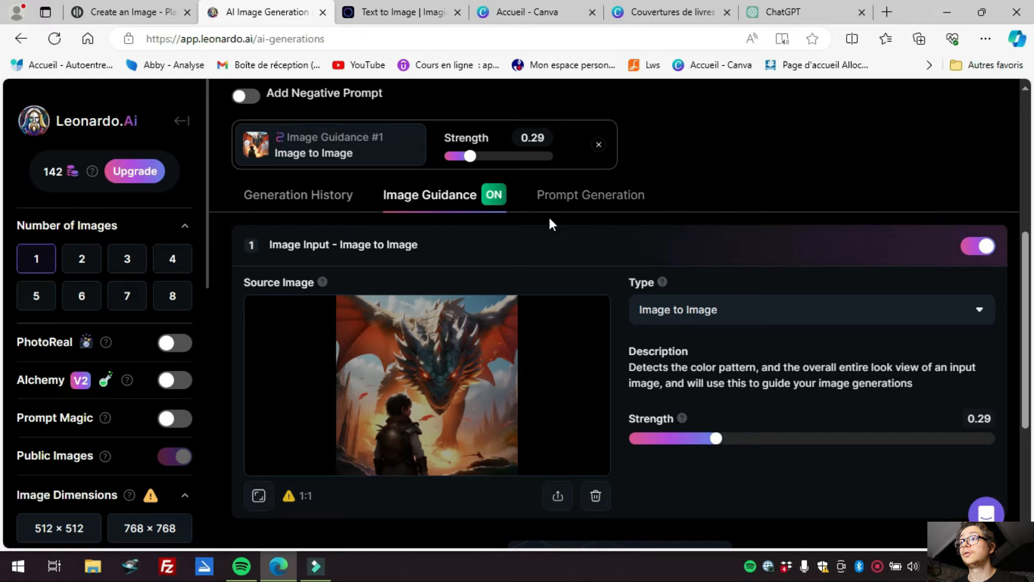
pyautogui.scroll(-3, 719, 444)
pyautogui.scroll(3, 718, 440)
pyautogui.click(335, 201)
pyautogui.scroll(4, 560, 332)
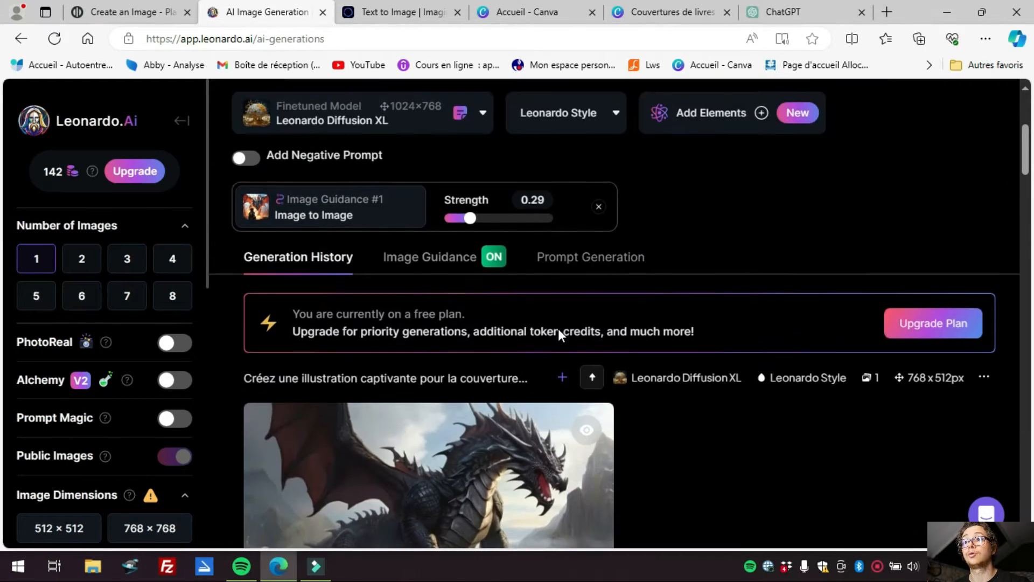
pyautogui.scroll(1, 728, 321)
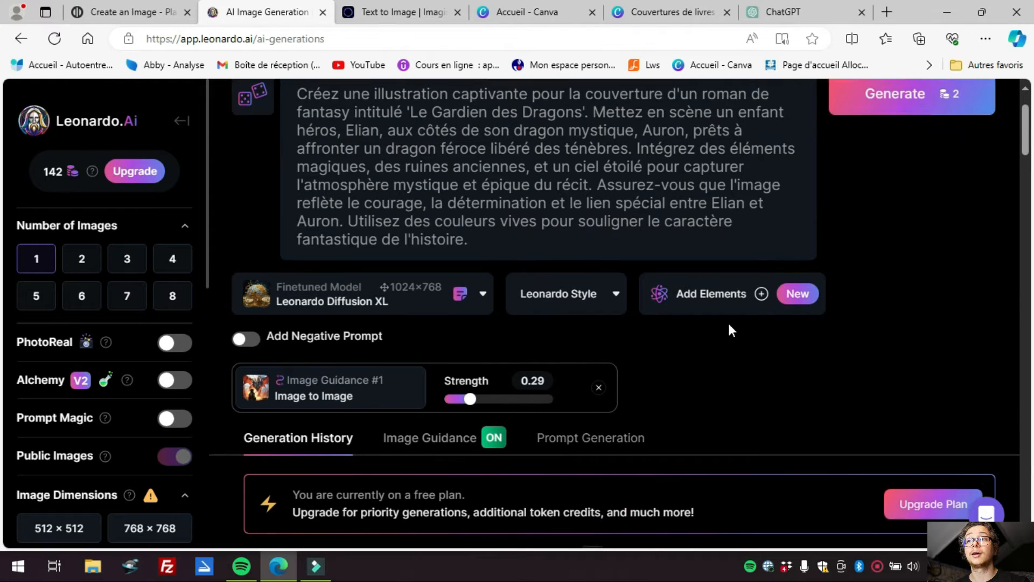
pyautogui.click(933, 153)
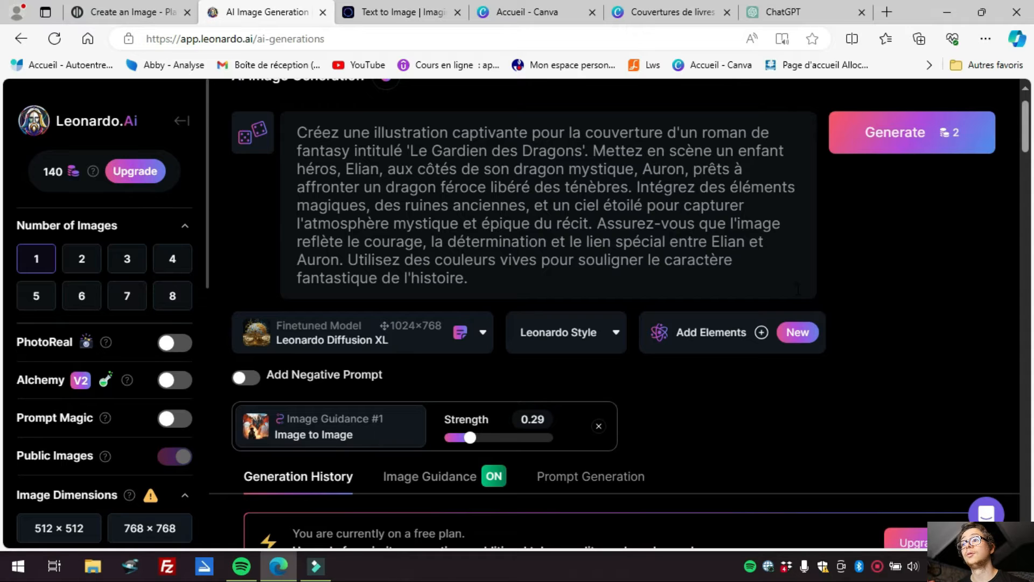
# Download the newly generated image of the boy facing the dragon
pyautogui.scroll(-6, 747, 267)
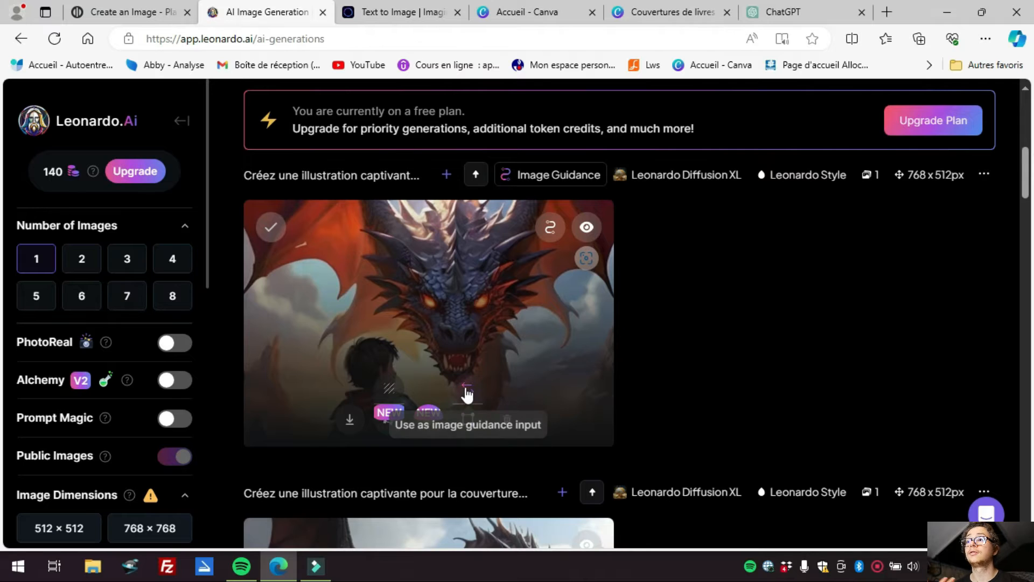
pyautogui.click(353, 420)
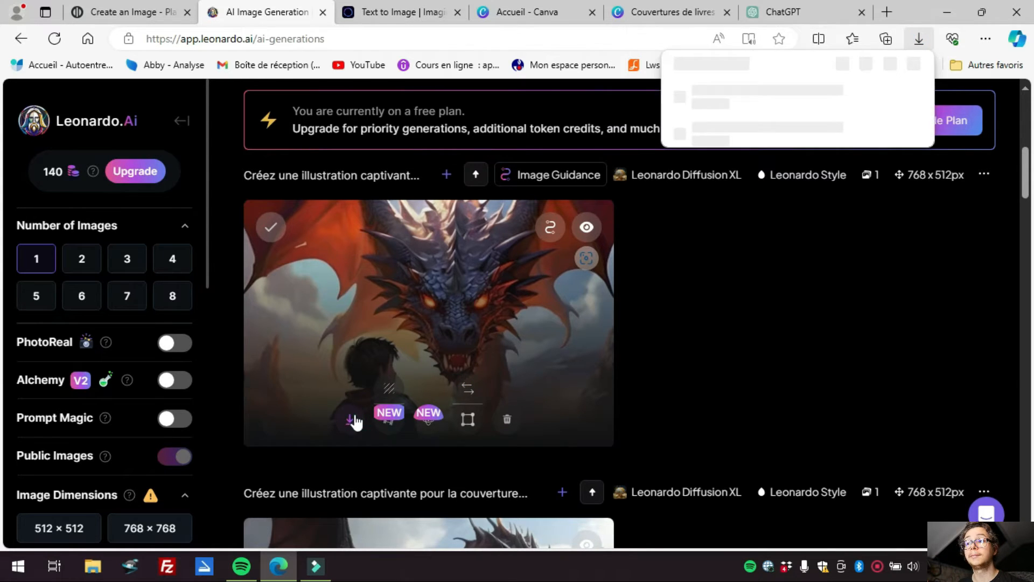
# Generate another guided image from the same cover prompt and compare it with the previous one
pyautogui.scroll(8, 916, 135)
pyautogui.click(917, 146)
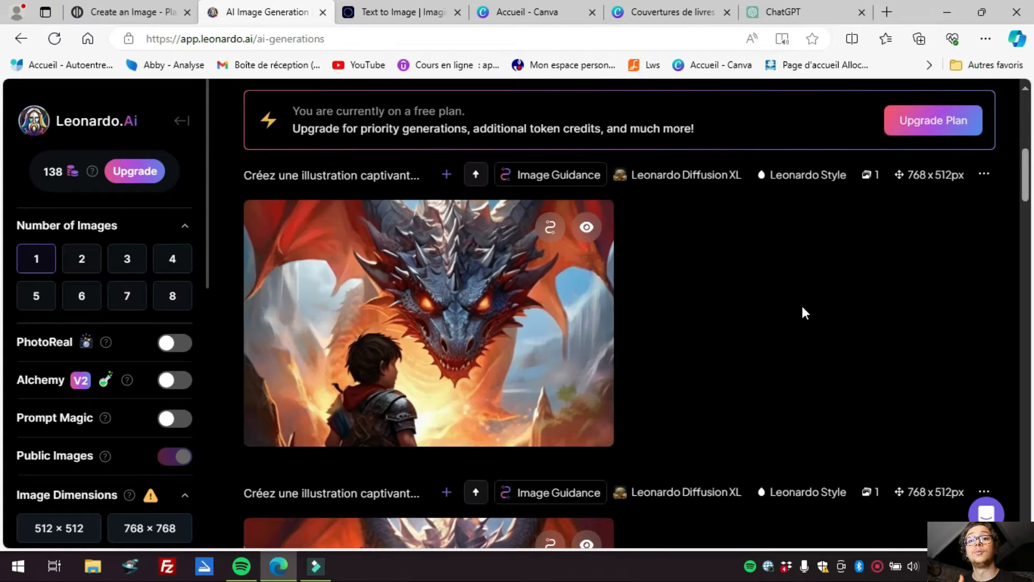
pyautogui.scroll(-4, 772, 268)
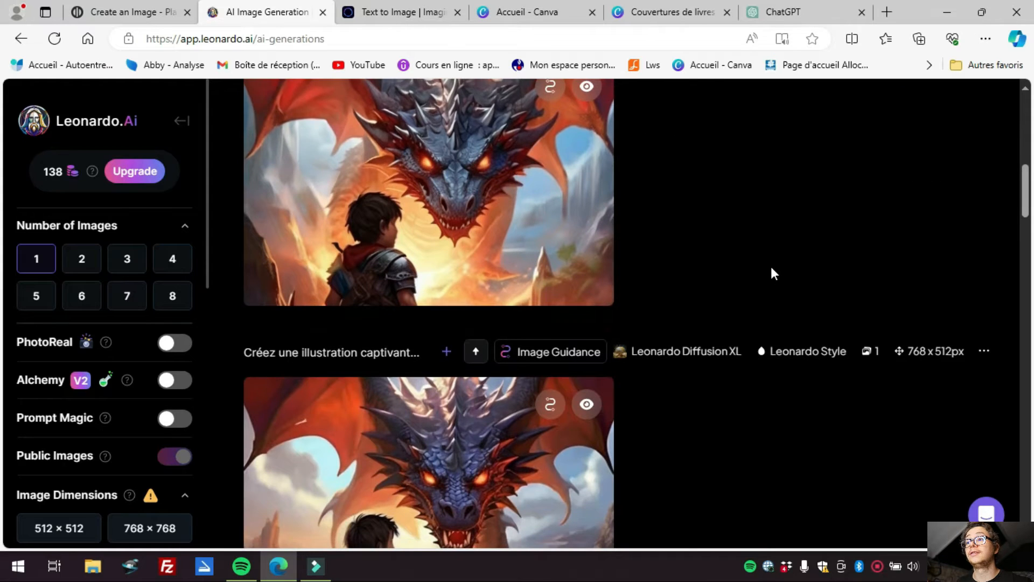
# Raise the image guidance strength to 0.86 and generate images that stay closer to the source image
pyautogui.scroll(7, 726, 266)
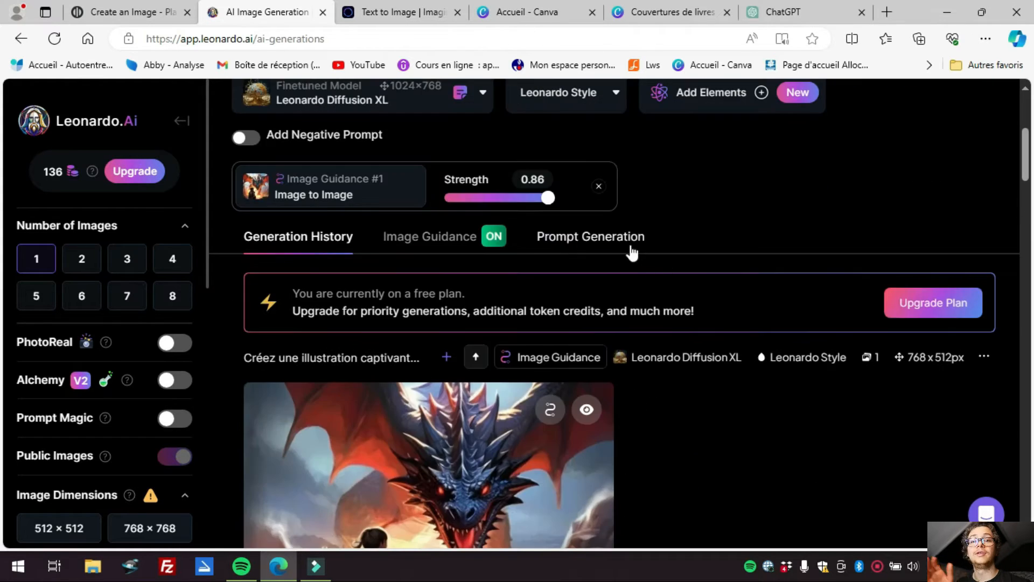
pyautogui.scroll(4, 631, 252)
pyautogui.click(897, 123)
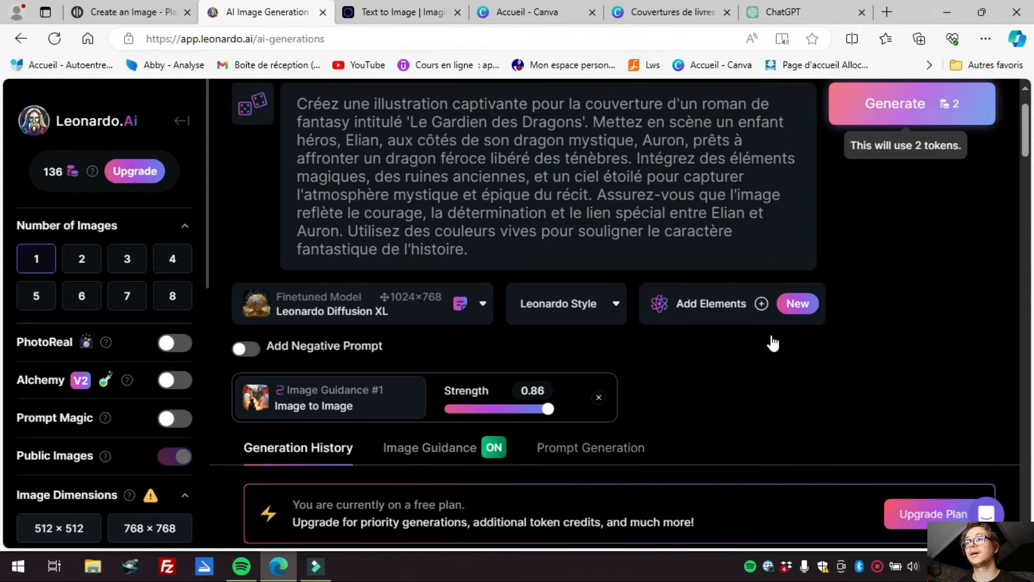
pyautogui.scroll(-3, 753, 348)
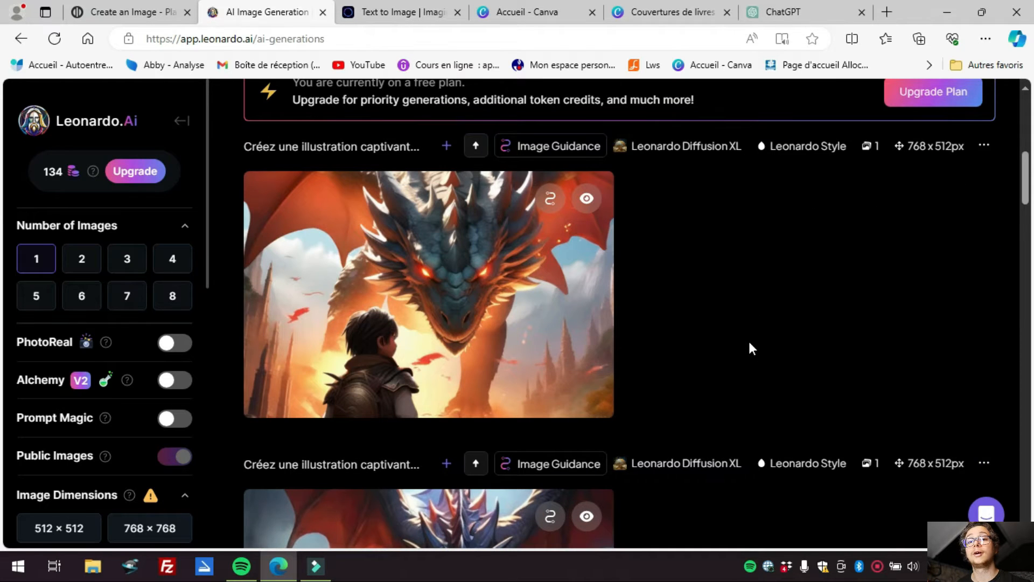
# Switch to Imagine, open the first dragon image at full size, upscale it and inspect the result
pyautogui.hotkey('ctrl', 'Tab')
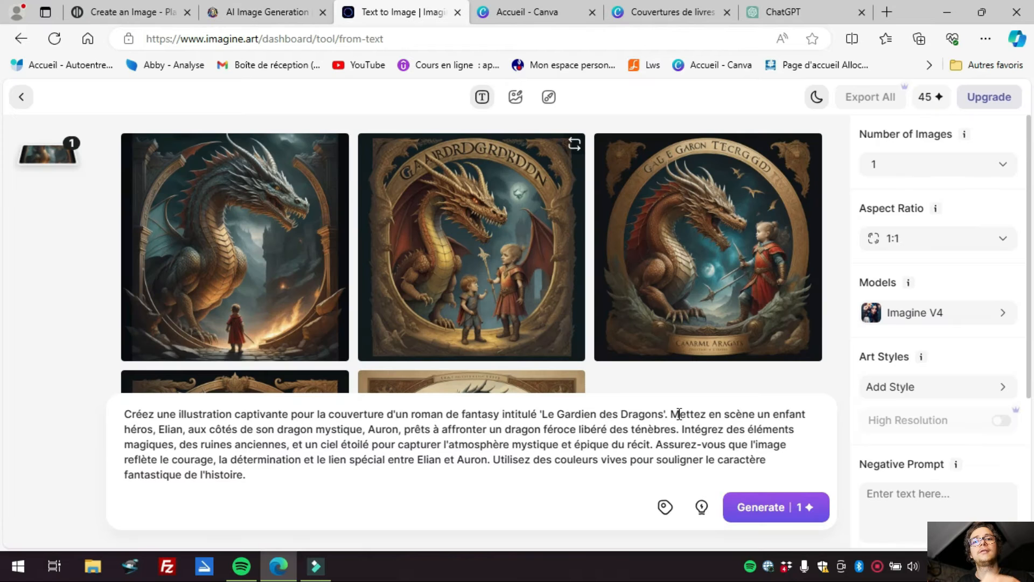
pyautogui.click(225, 274)
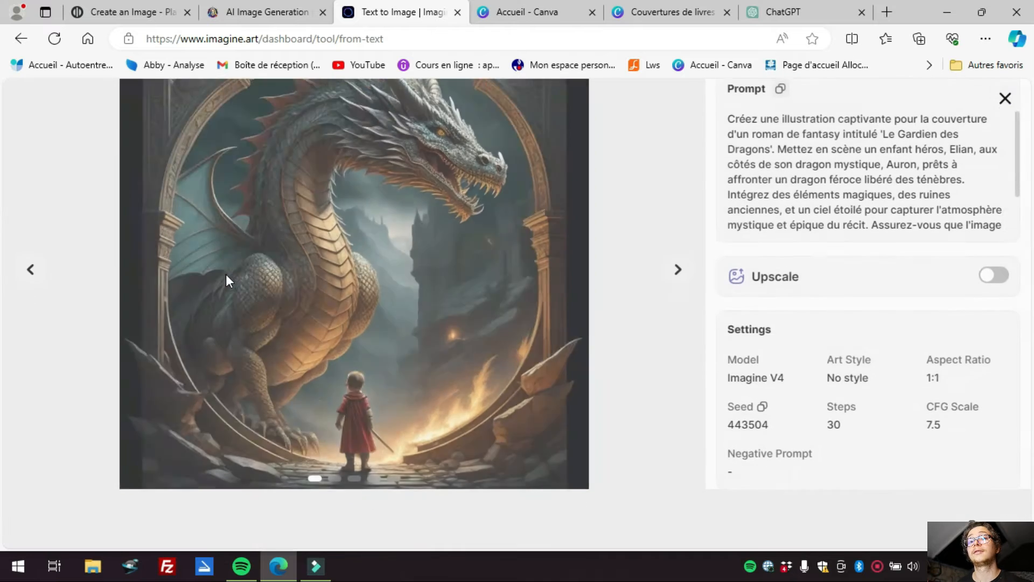
pyautogui.scroll(1, 312, 299)
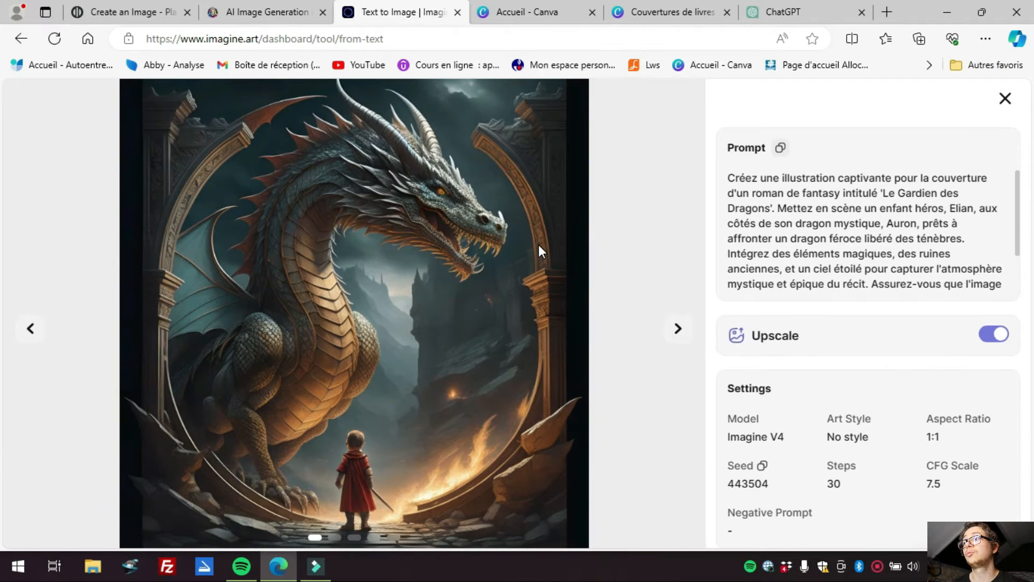
pyautogui.scroll(-1, 539, 245)
pyautogui.scroll(1, 538, 245)
pyautogui.scroll(-1, 538, 244)
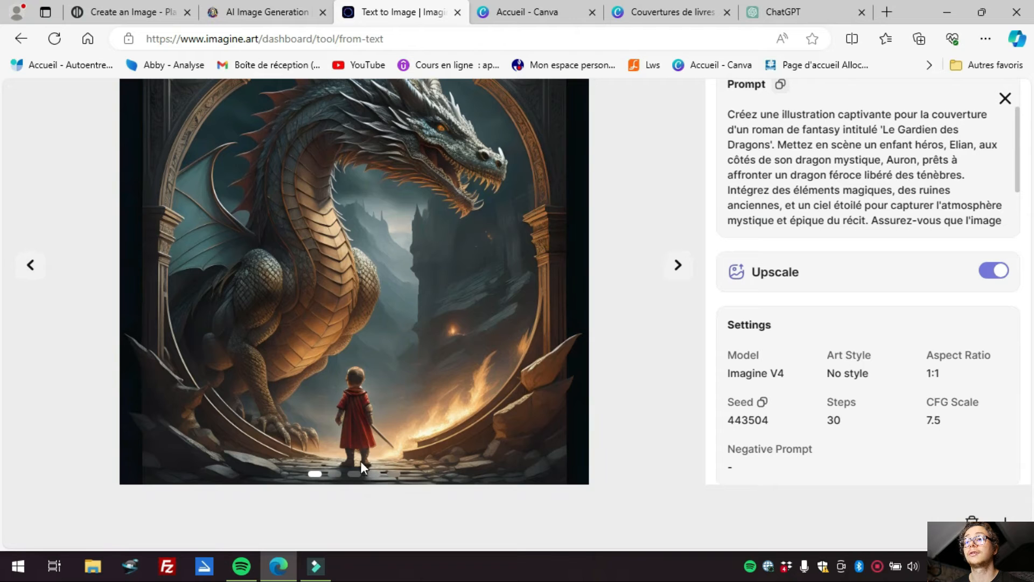
pyautogui.click(1005, 98)
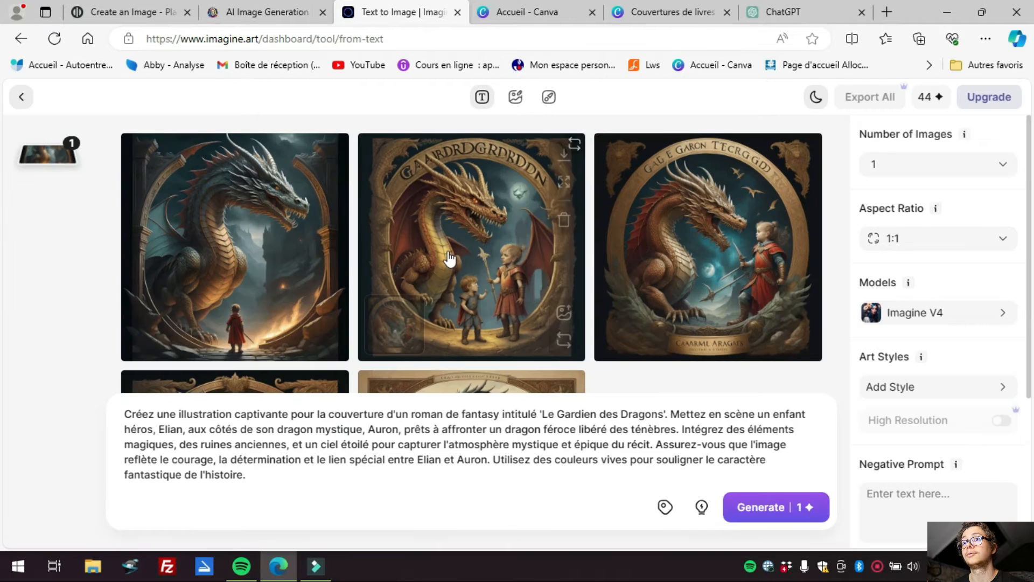
# Download the upscaled image of the dragon and the boy, and generate another variation from the same prompt
pyautogui.click(328, 158)
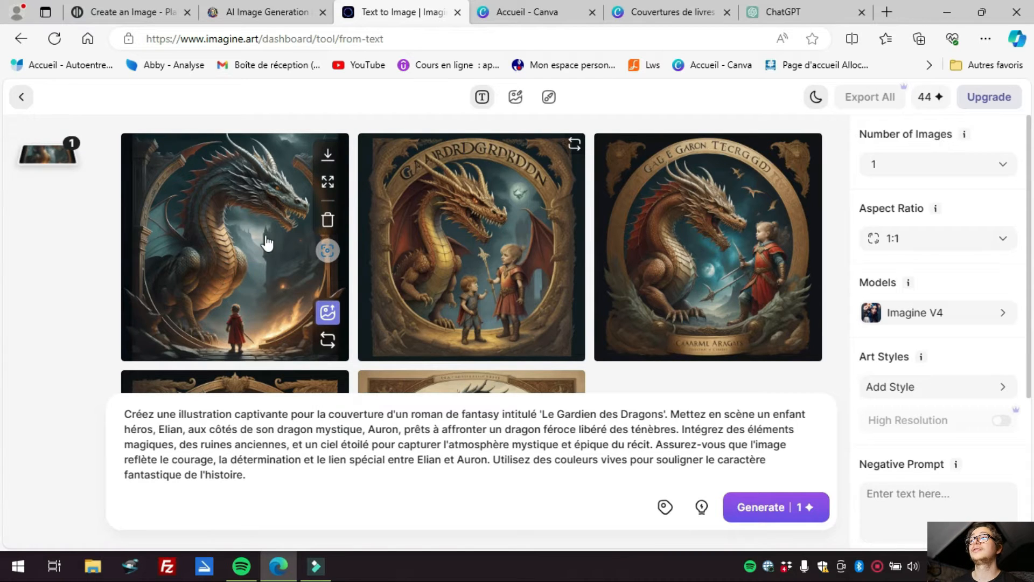
pyautogui.click(327, 348)
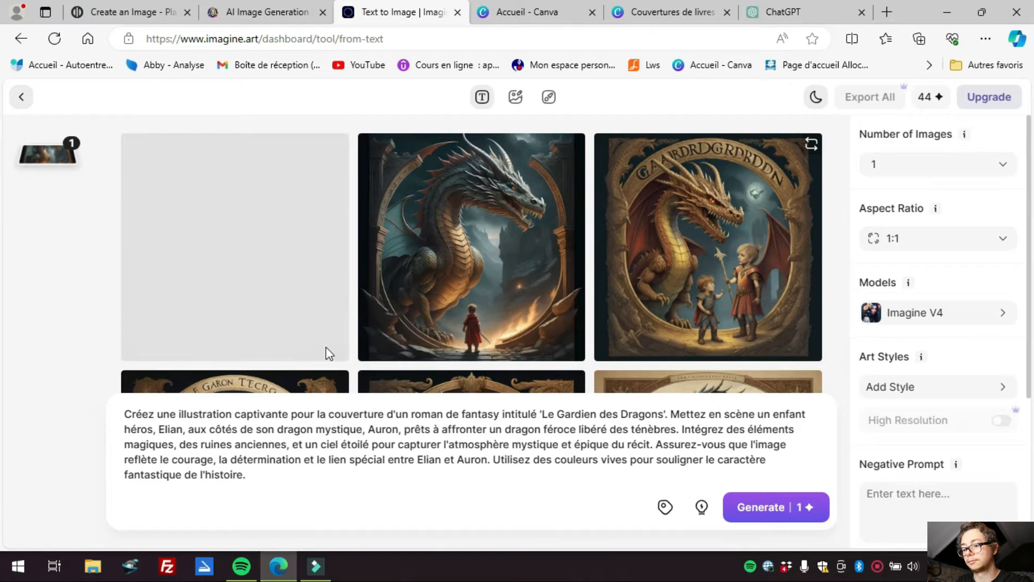
pyautogui.scroll(-4, 959, 307)
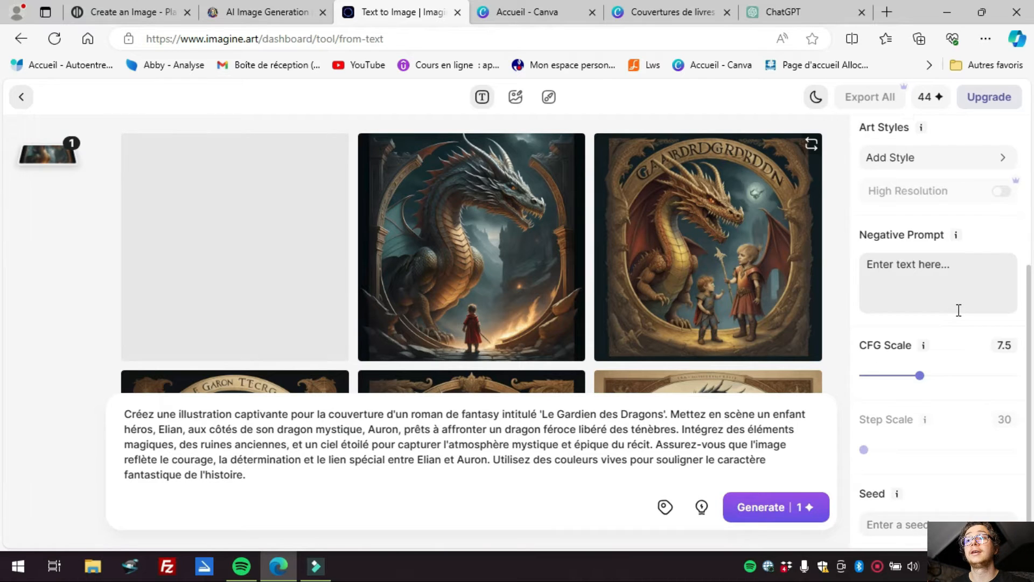
pyautogui.scroll(1, 951, 334)
pyautogui.click(942, 339)
pyautogui.scroll(1, 945, 350)
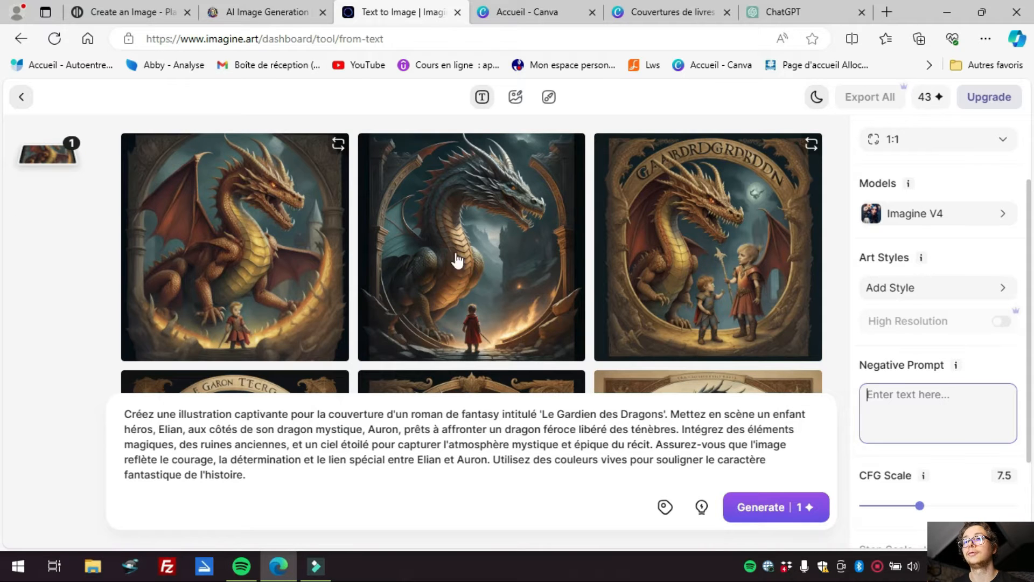
# Switch to Canva, search for "couverture de livre" and open the Couvertures de livre template category
pyautogui.moveTo(548, 351)
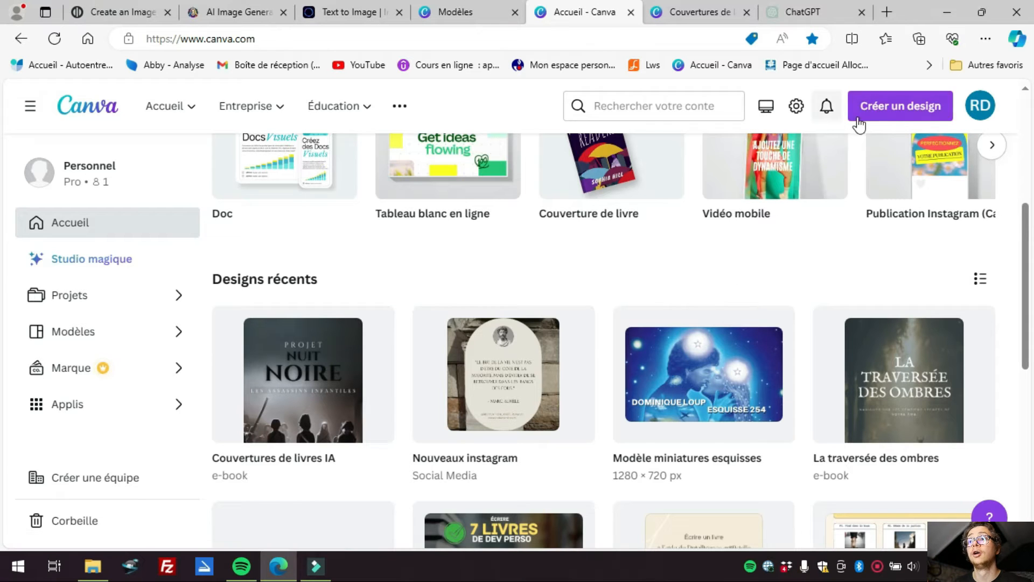
pyautogui.click(688, 112)
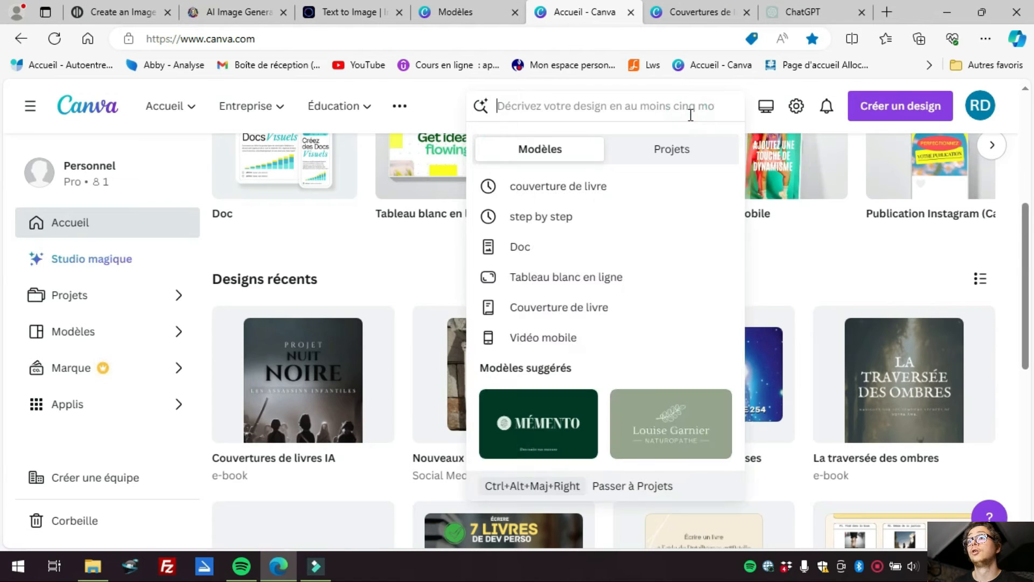
pyautogui.click(595, 189)
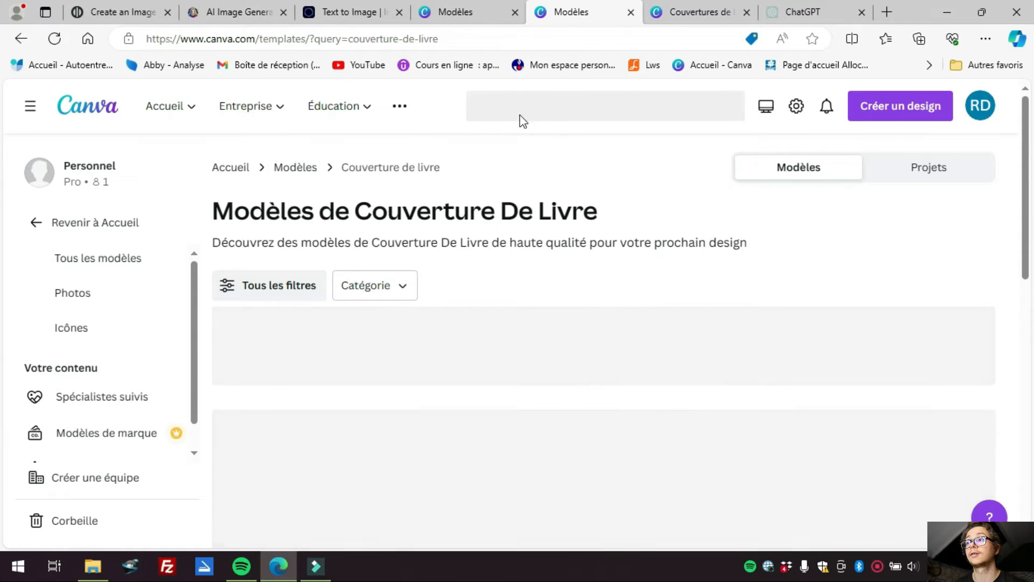
pyautogui.click(528, 111)
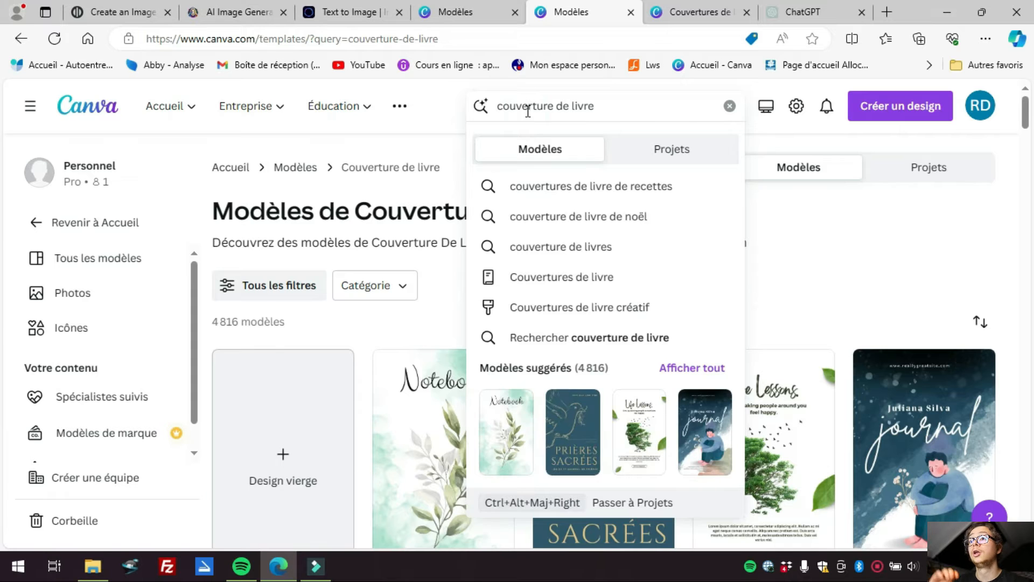
pyautogui.moveTo(620, 115); pyautogui.dragTo(576, 115)
pyautogui.press('BackSpace')
pyautogui.write('re')
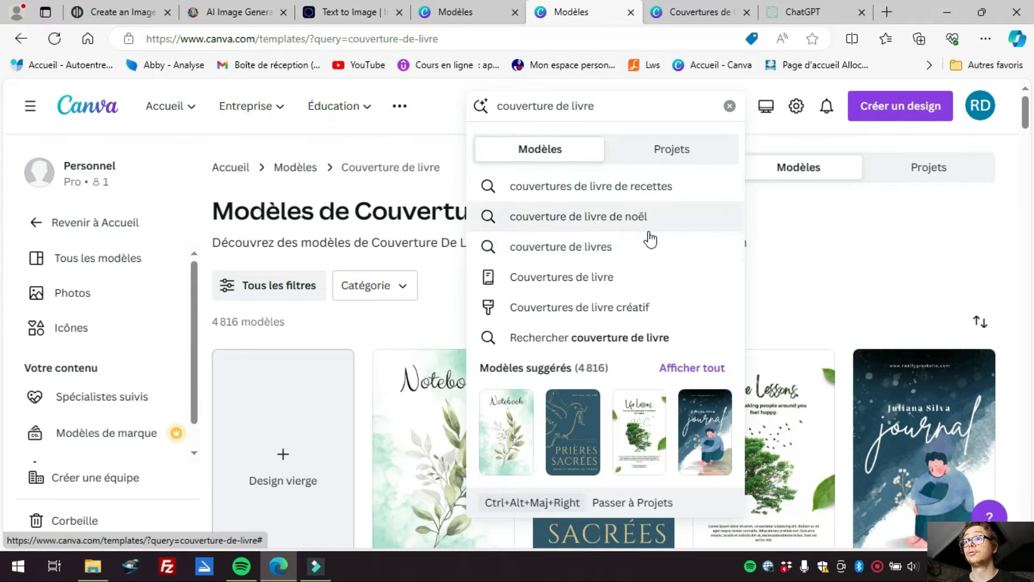
pyautogui.click(608, 280)
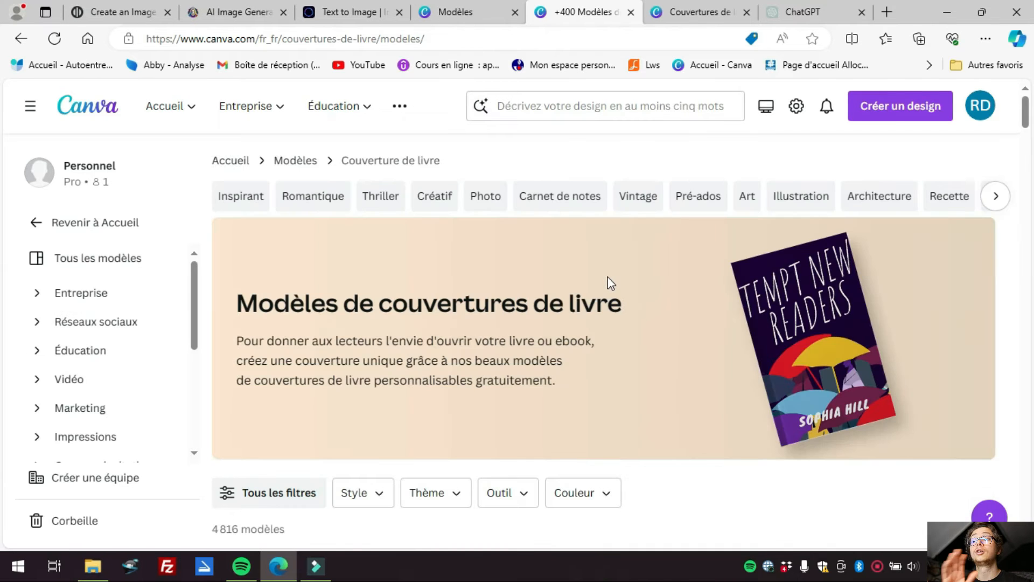
# Browse the book cover templates and open the details of the Blue and Green Surreal Fiction Book Cover
pyautogui.scroll(-8, 610, 281)
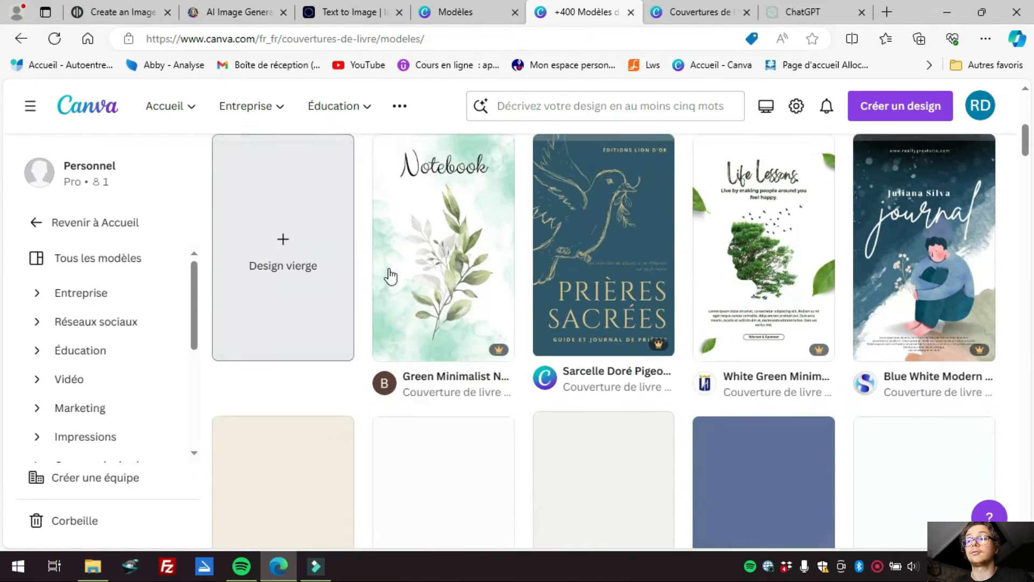
pyautogui.scroll(-8, 485, 232)
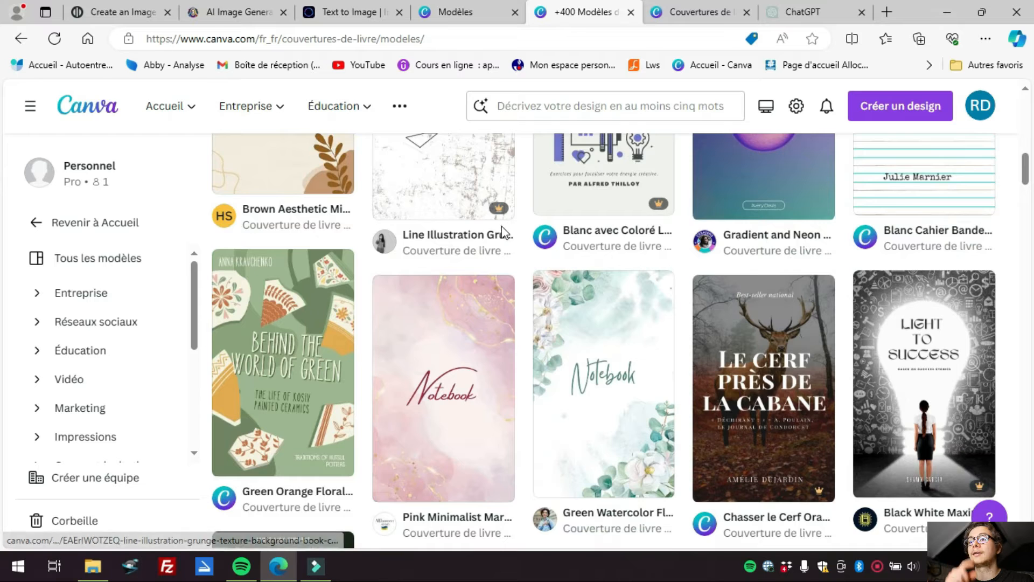
pyautogui.scroll(-5, 499, 215)
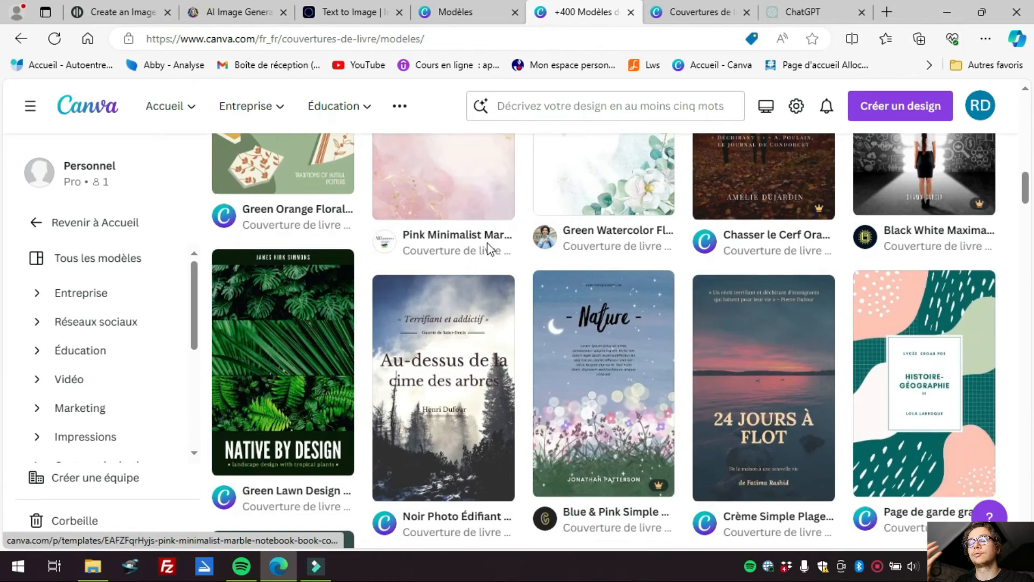
pyautogui.scroll(-4, 485, 242)
pyautogui.scroll(-3, 430, 215)
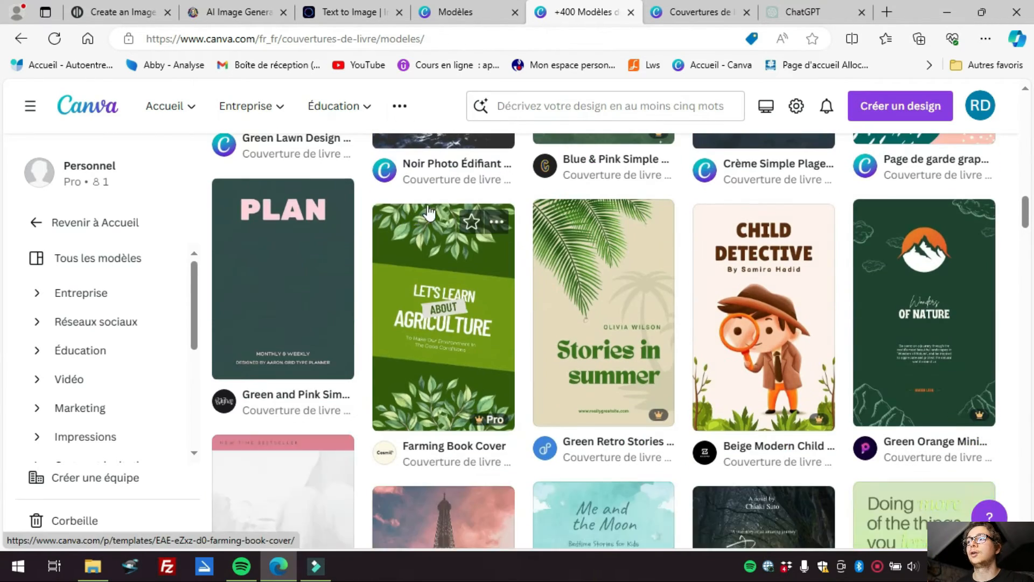
pyautogui.scroll(-5, 430, 210)
pyautogui.scroll(-5, 485, 199)
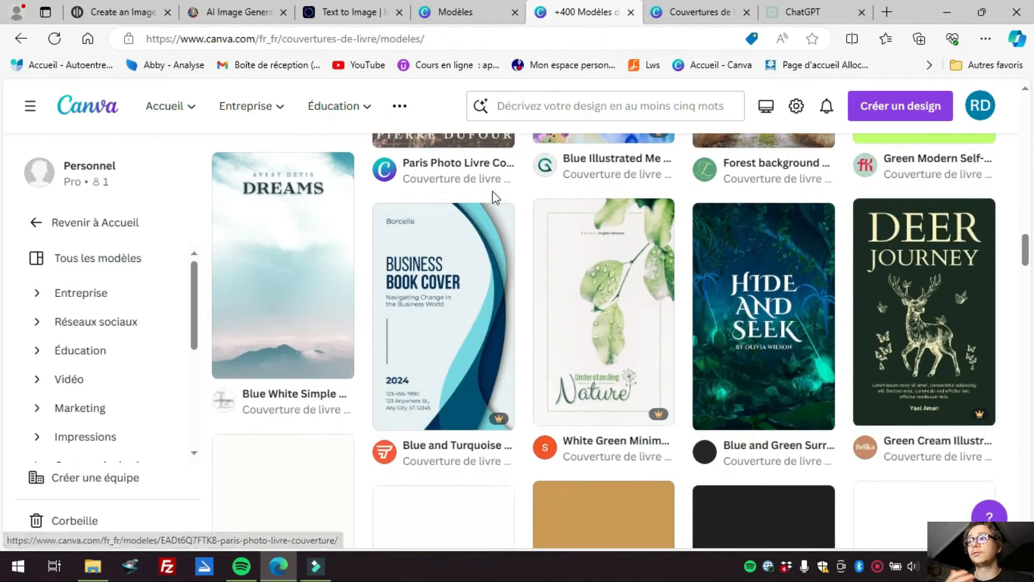
pyautogui.scroll(-3, 492, 191)
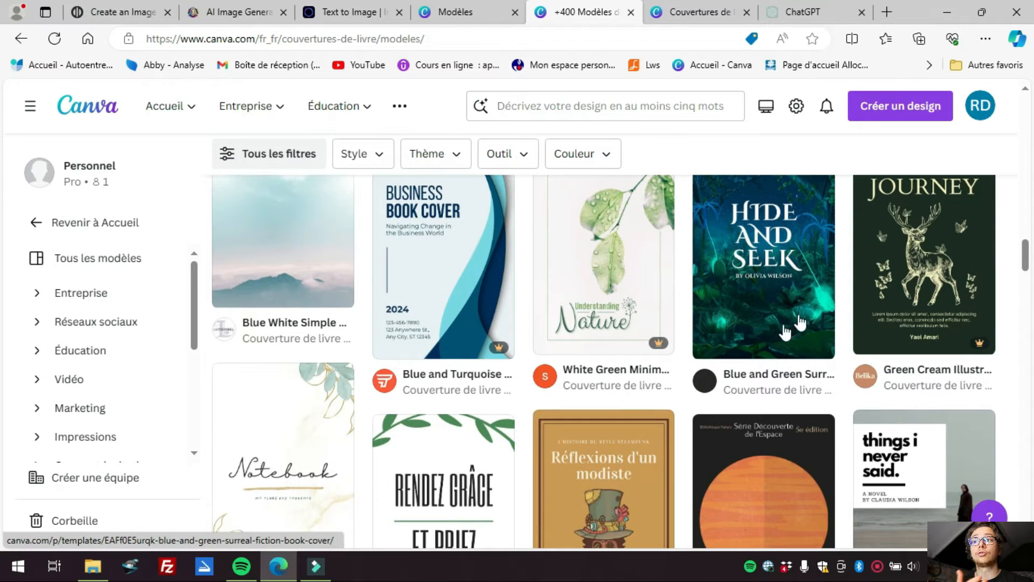
pyautogui.scroll(2, 799, 322)
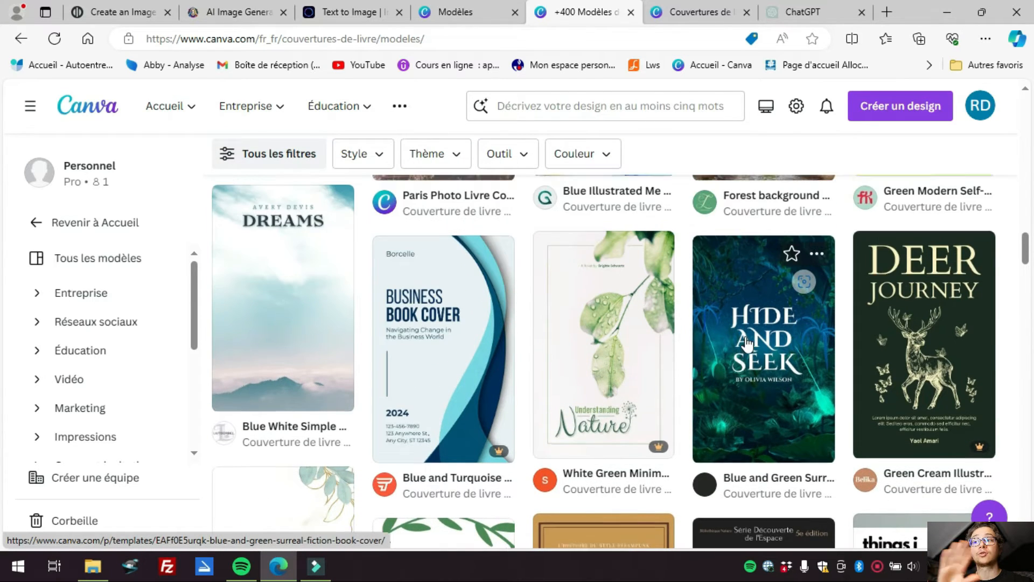
pyautogui.scroll(-5, 748, 334)
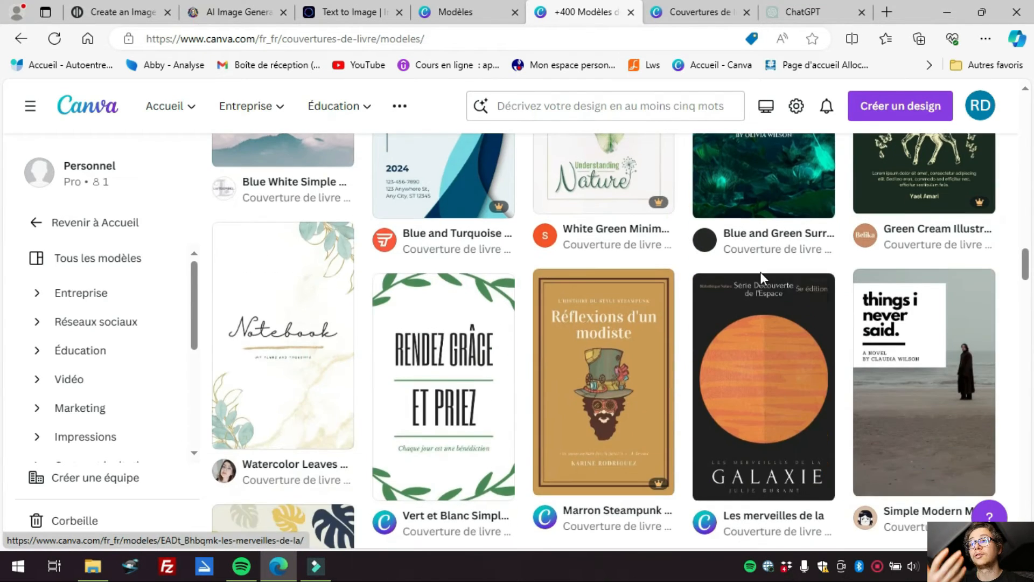
pyautogui.scroll(3, 761, 273)
pyautogui.click(751, 298)
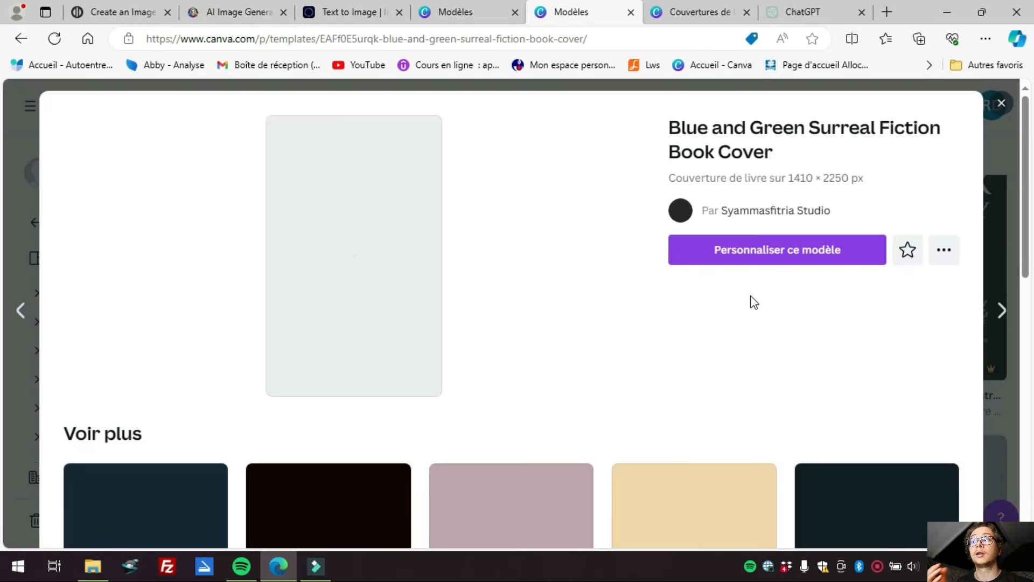
# Look through the similar fantasy templates and open the Black and Blue Modern Fantasy Dragon Novel Book Cover
pyautogui.scroll(-4, 407, 234)
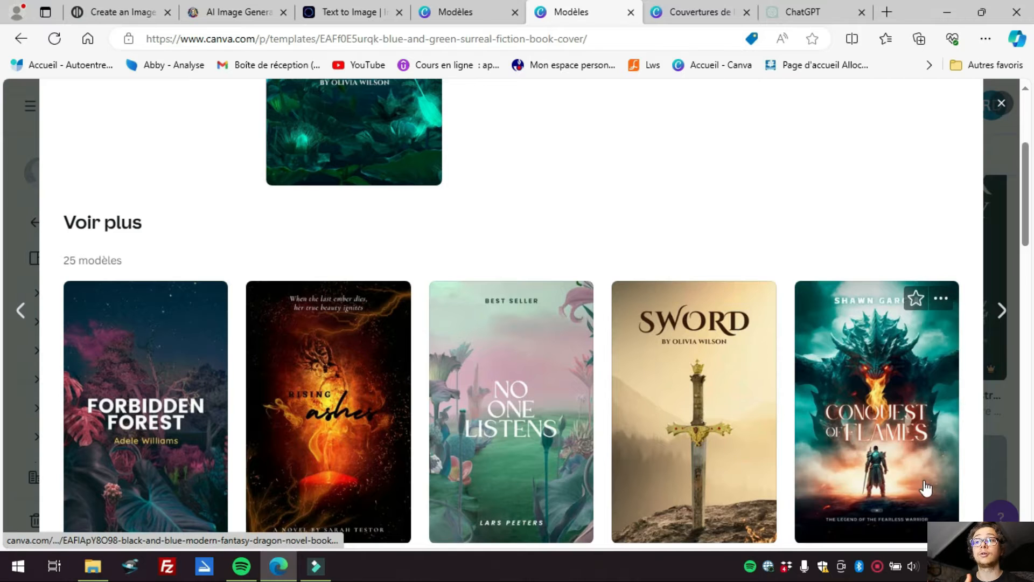
pyautogui.scroll(-3, 925, 487)
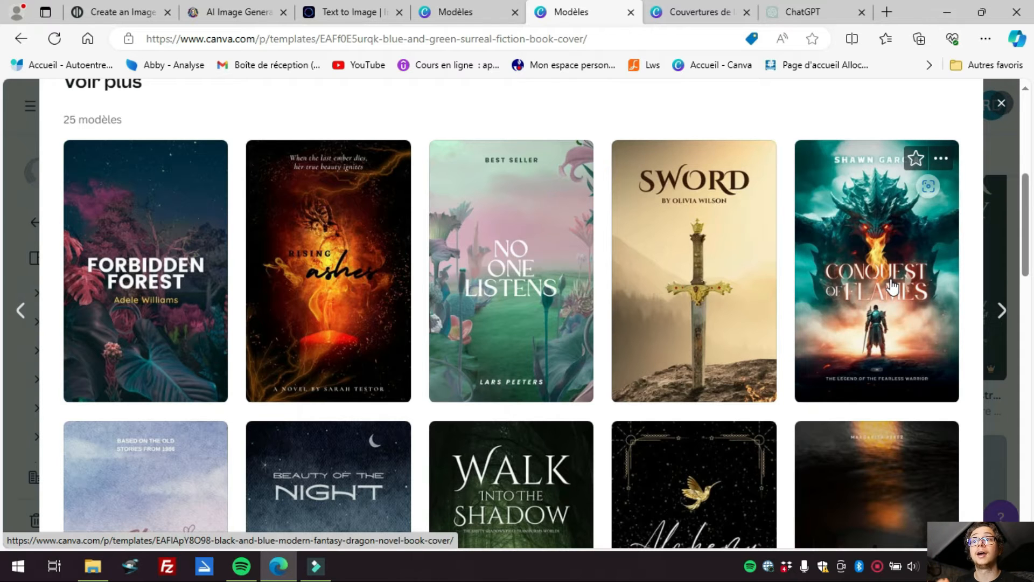
pyautogui.scroll(-6, 892, 285)
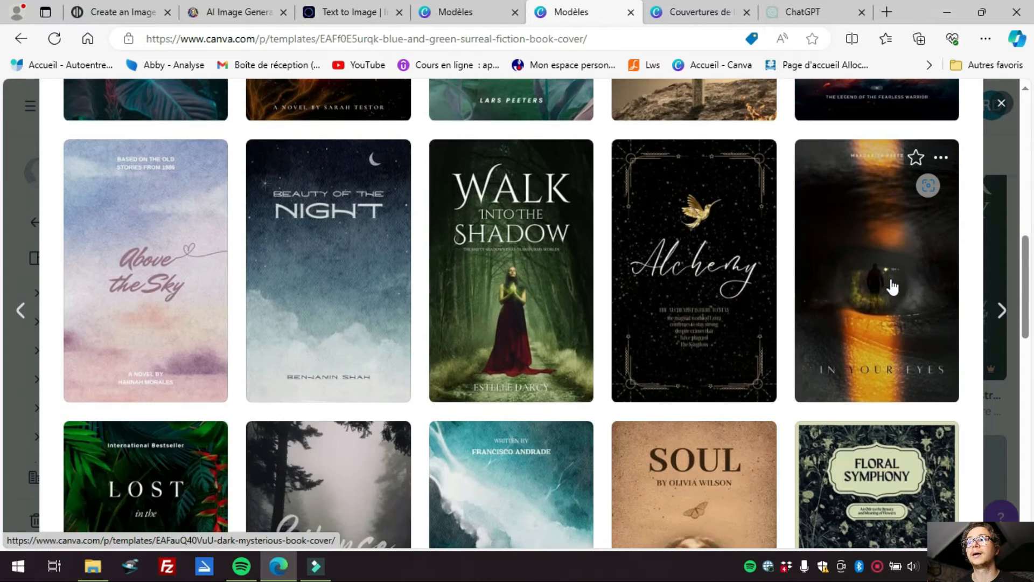
pyautogui.scroll(-9, 892, 287)
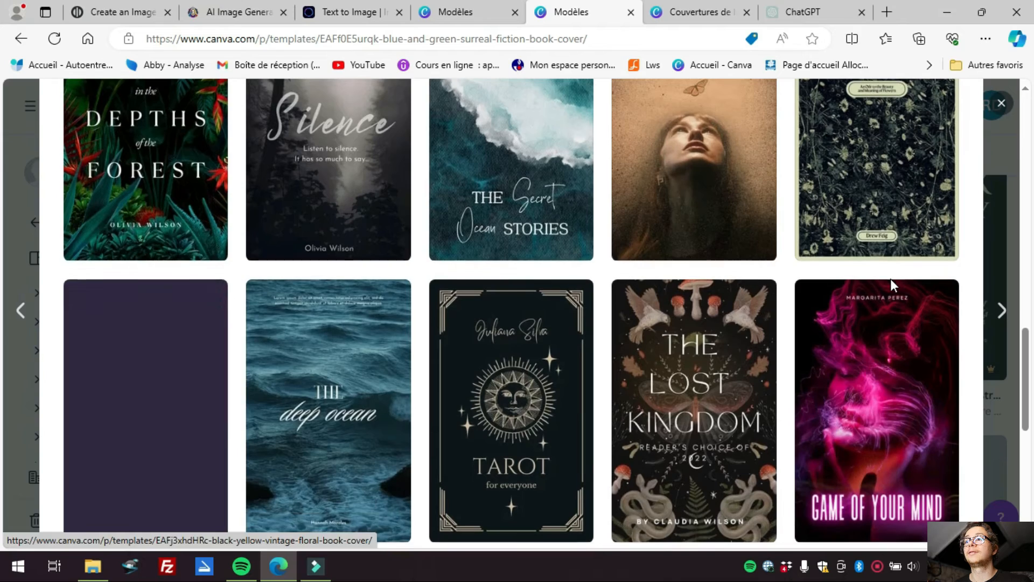
pyautogui.scroll(-4, 890, 279)
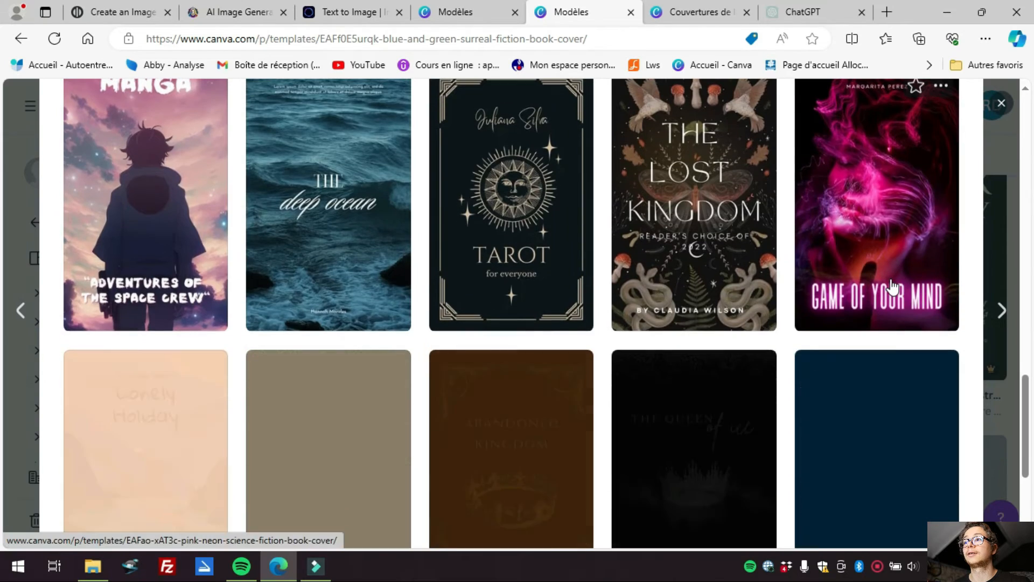
pyautogui.scroll(-4, 891, 285)
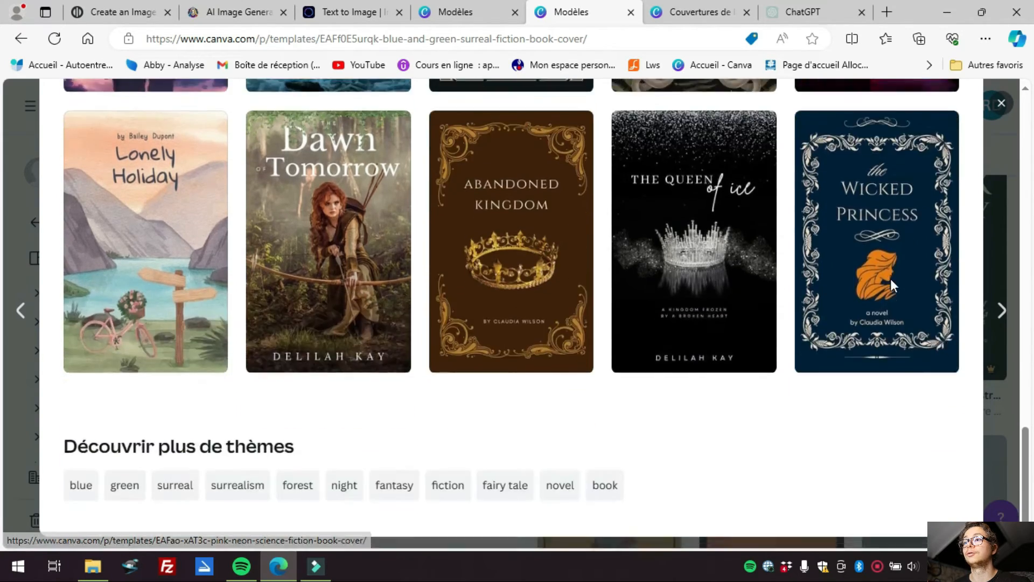
pyautogui.scroll(14, 891, 285)
pyautogui.scroll(10, 891, 287)
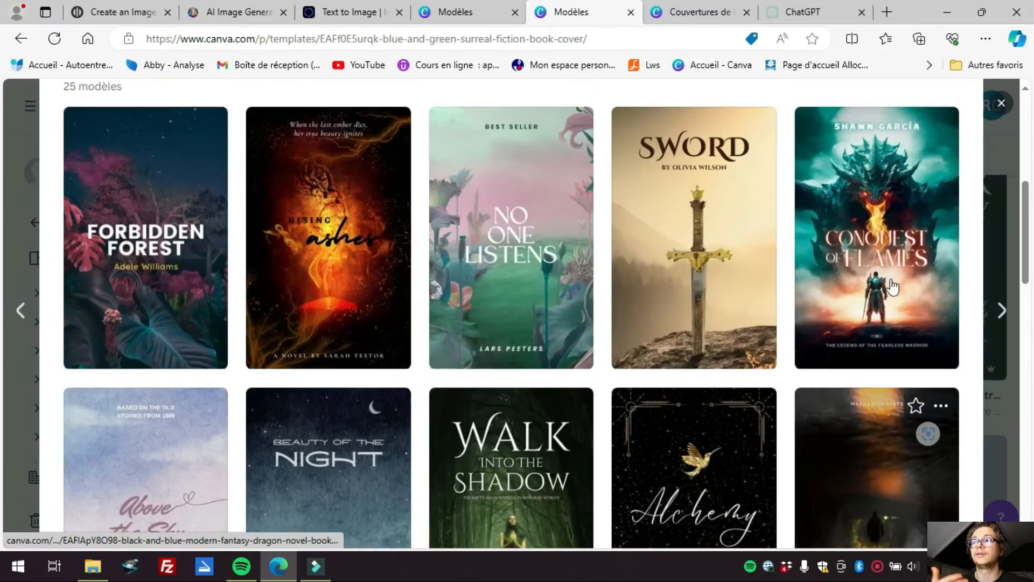
pyautogui.scroll(-3, 888, 286)
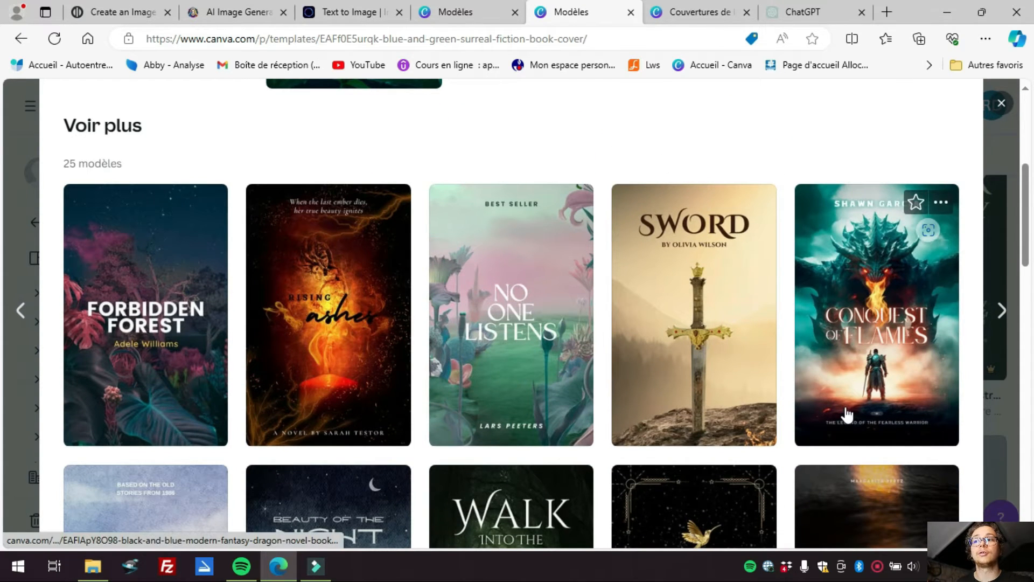
pyautogui.click(897, 311)
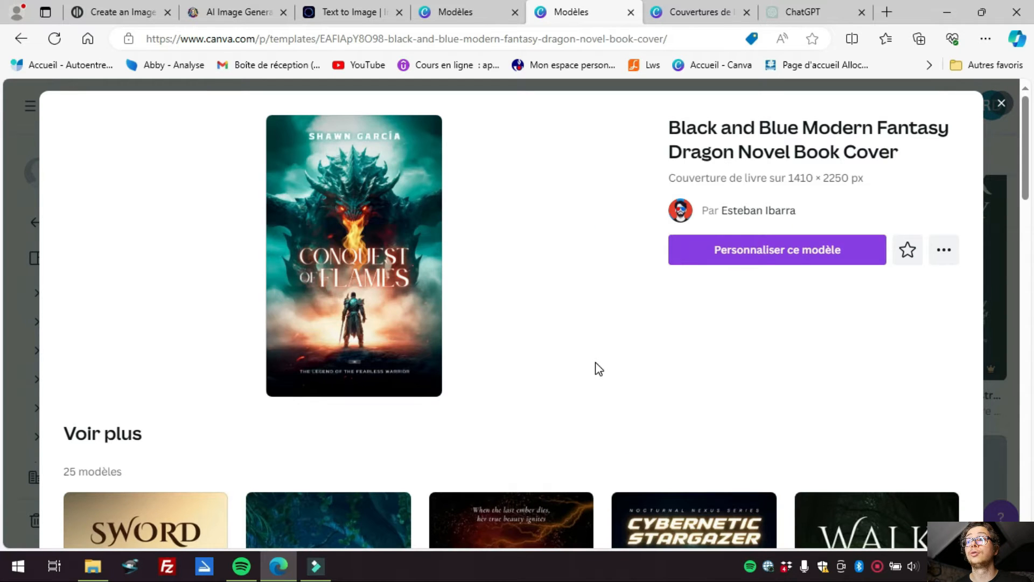
# Create an editable design from the dragon novel template and view the cover up close
pyautogui.click(743, 258)
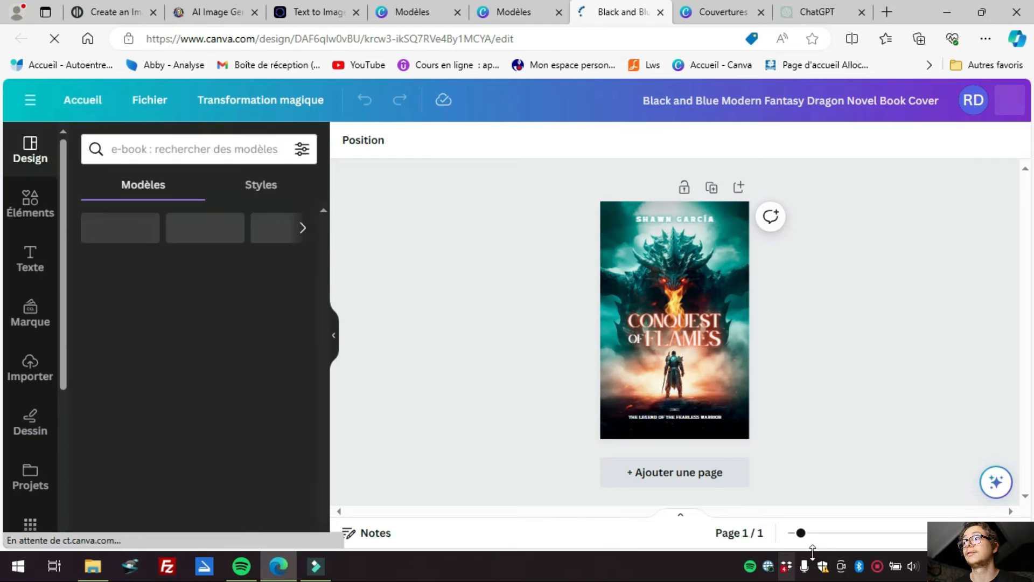
pyautogui.moveTo(775, 533); pyautogui.dragTo(781, 534)
pyautogui.scroll(5, 731, 392)
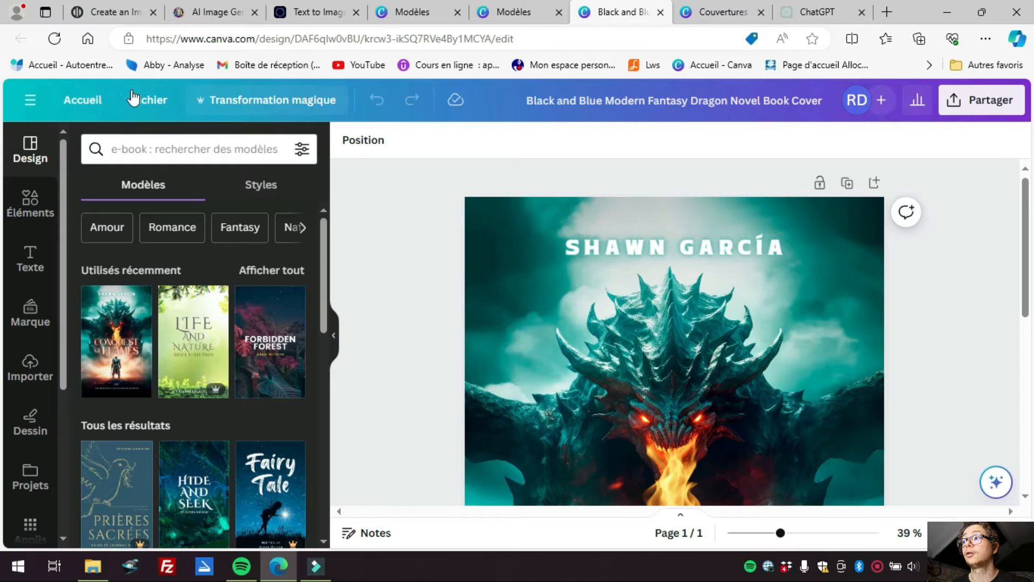
# Rename the design as "Couverture ex dragon"
pyautogui.click(656, 107)
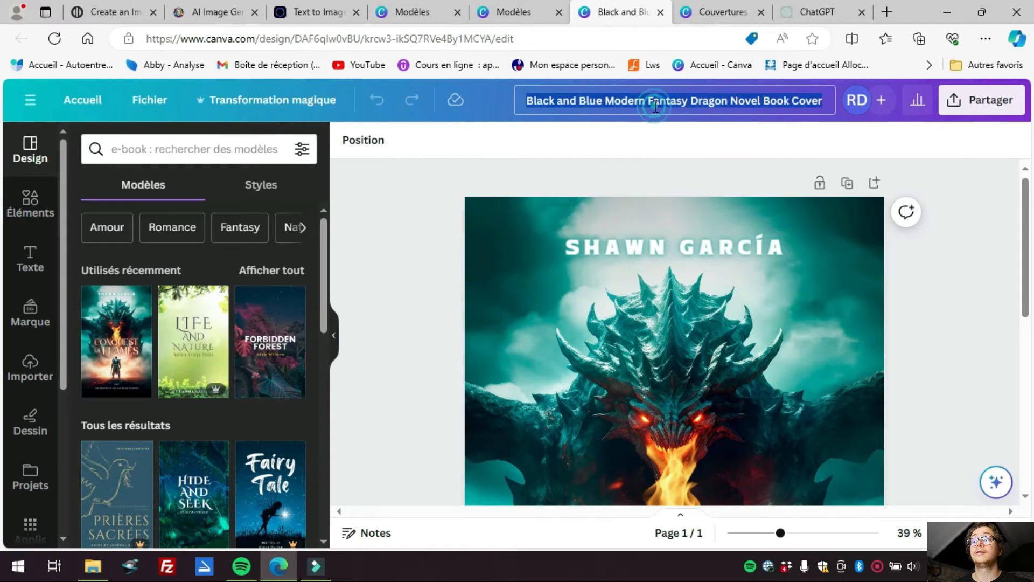
pyautogui.write('Couverture')
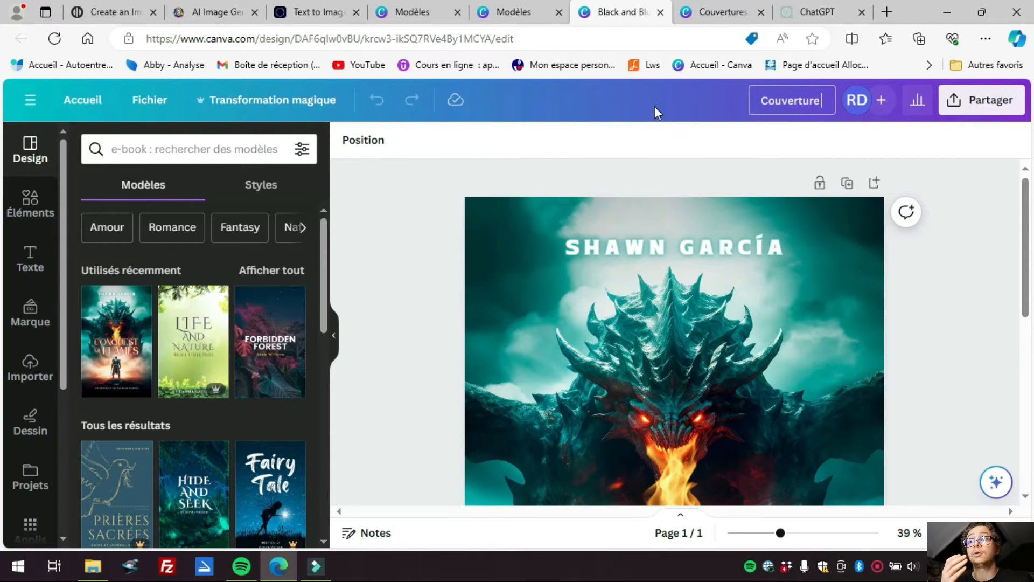
pyautogui.write(' ex dragon')
pyautogui.click(976, 380)
# Delete the template's dragon background image from the cover, keeping the flame and the text
pyautogui.click(675, 298)
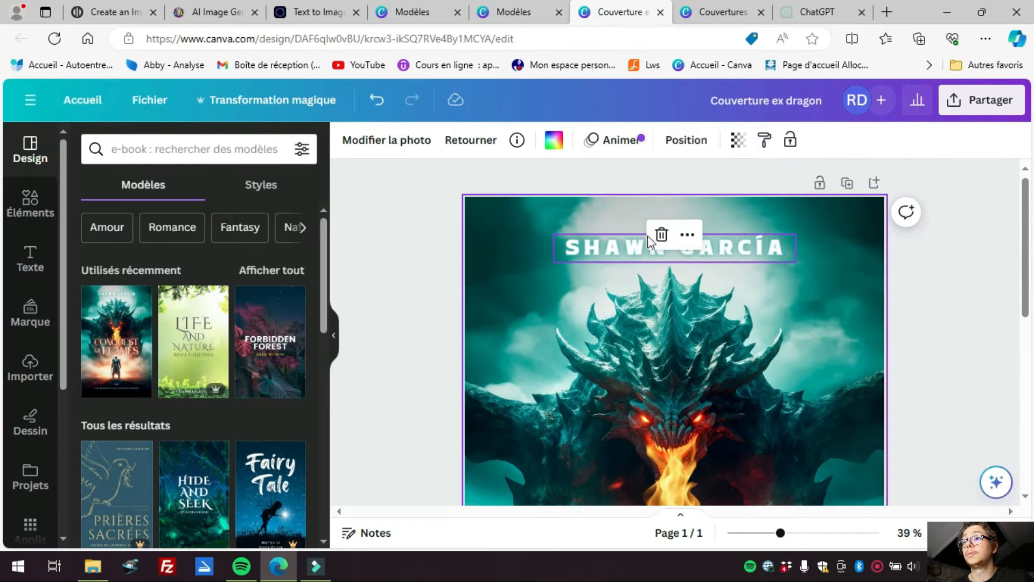
pyautogui.click(661, 235)
pyautogui.scroll(-3, 655, 284)
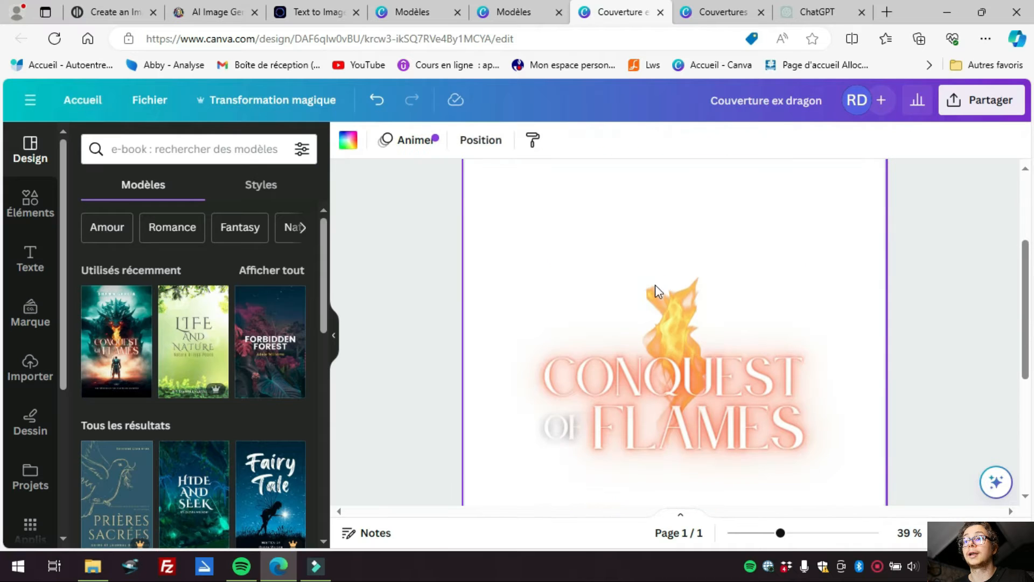
pyautogui.scroll(3, 663, 302)
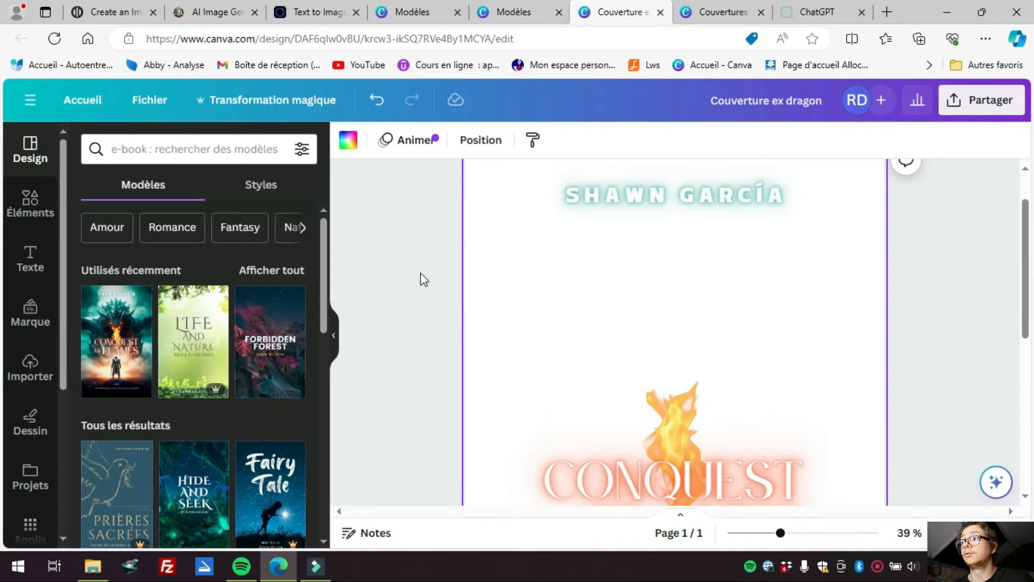
# Upload the dragon PNG starting with d5a0ce3d-fa4b-4f2e-8fba-ed9984849e8f_, dated 23/01/2024 00:26, from the Téléchargements folder
pyautogui.click(32, 364)
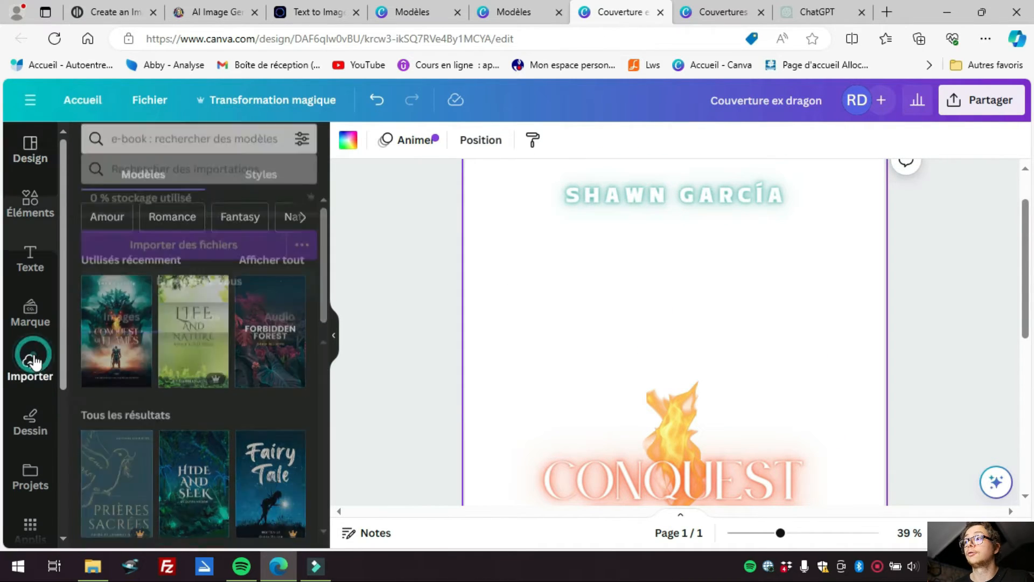
pyautogui.click(166, 236)
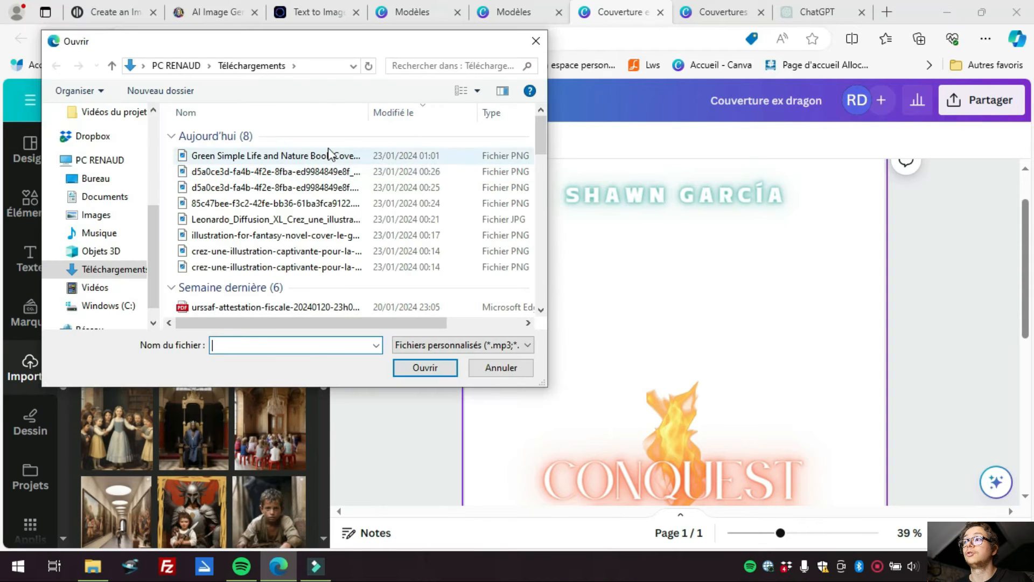
pyautogui.click(316, 172)
pyautogui.click(422, 366)
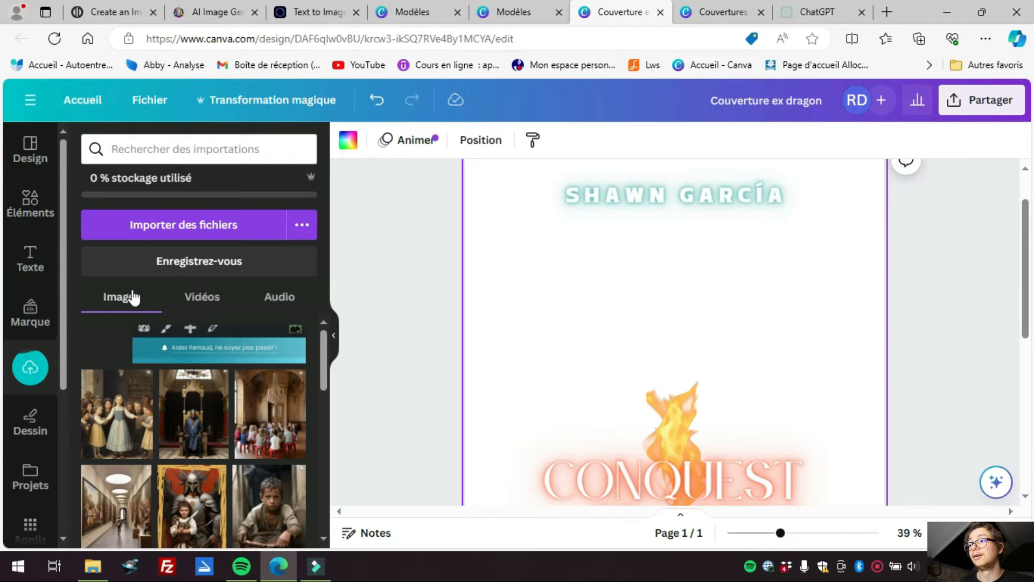
# Place the uploaded dragon image on the cover as artwork behind the titles and check the whole page
pyautogui.moveTo(102, 361); pyautogui.dragTo(503, 311)
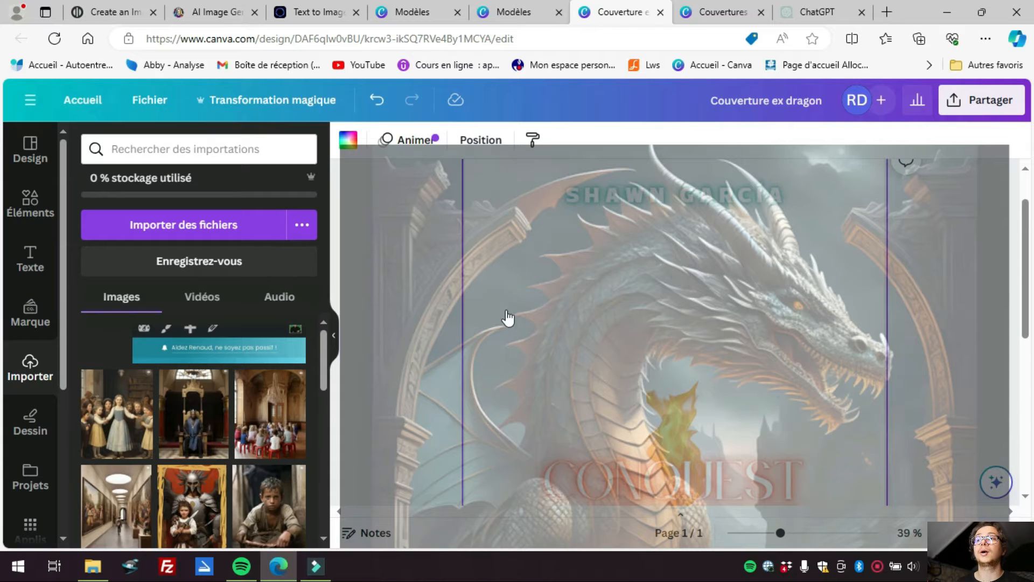
pyautogui.moveTo(796, 315); pyautogui.dragTo(795, 315)
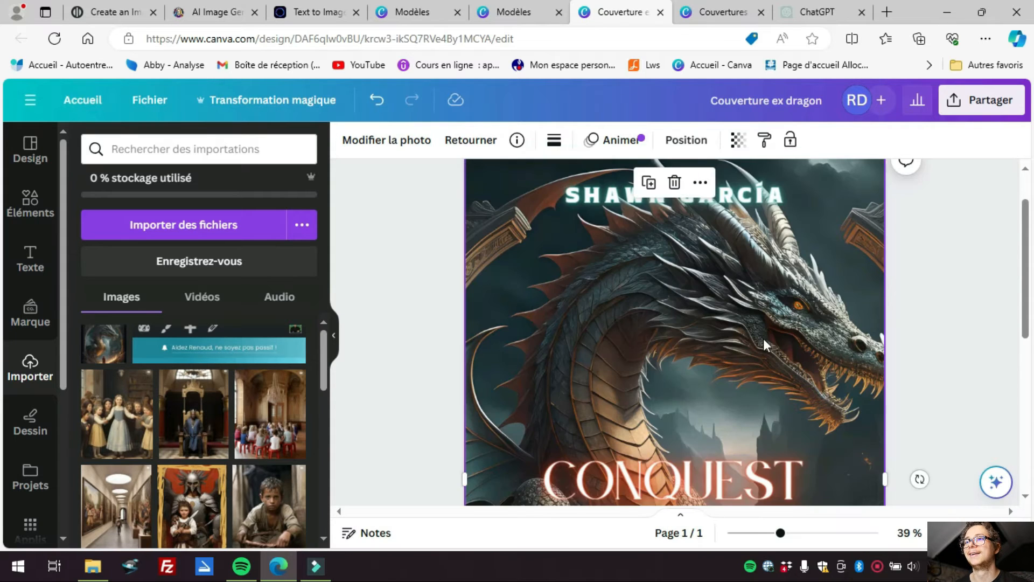
pyautogui.scroll(1, 764, 339)
pyautogui.scroll(-5, 802, 283)
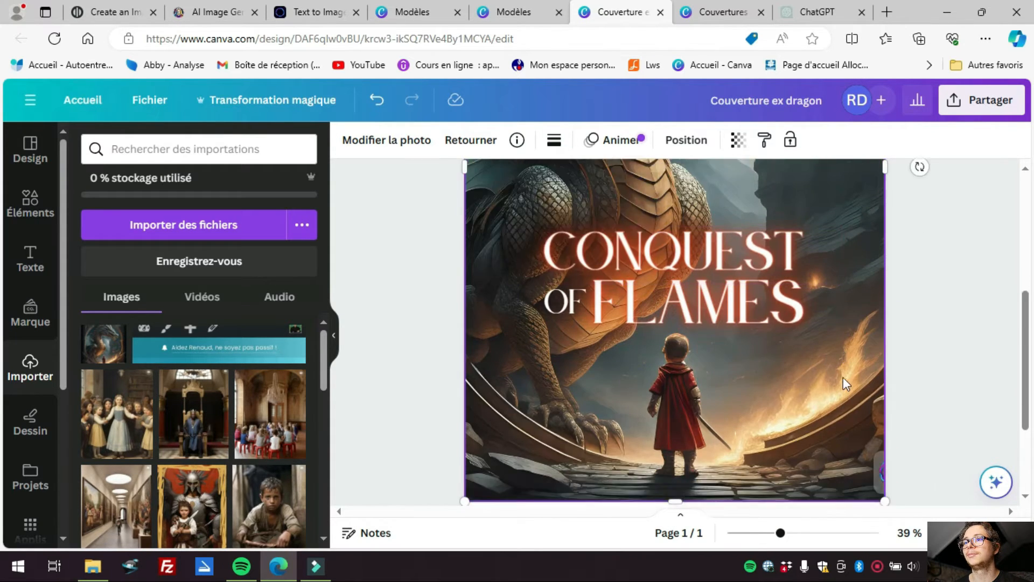
pyautogui.scroll(-3, 834, 355)
pyautogui.scroll(8, 825, 331)
# Try shifting the dragon image vertically and check how it covers the upper and lower parts of the cover
pyautogui.moveTo(825, 334); pyautogui.dragTo(822, 361)
pyautogui.scroll(-5, 826, 348)
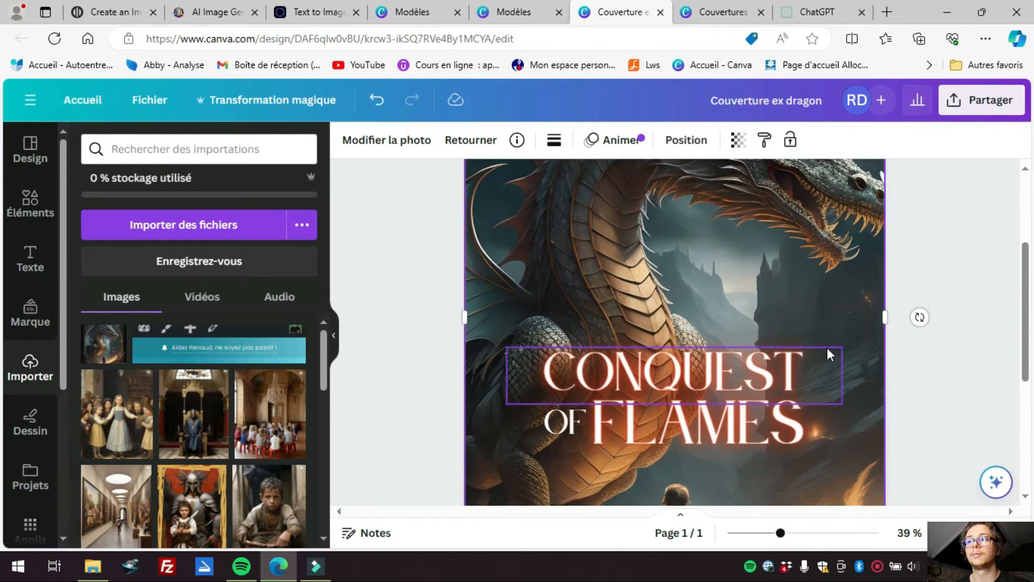
pyautogui.moveTo(820, 321)
pyautogui.mouseDown()
pyautogui.moveTo(821, 336)
pyautogui.moveTo(819, 321)
pyautogui.mouseUp()
pyautogui.click(645, 407)
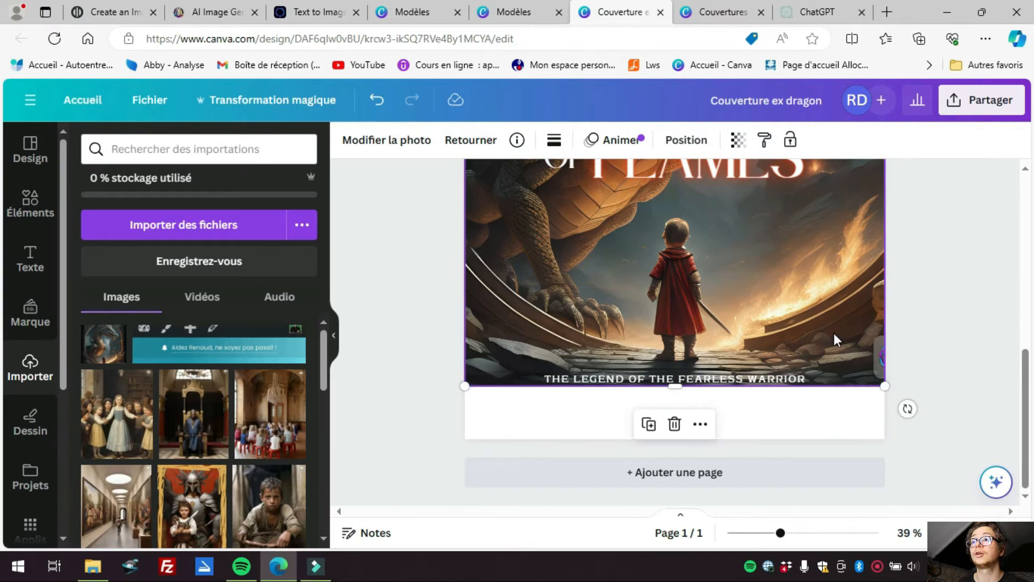
pyautogui.scroll(5, 832, 334)
pyautogui.scroll(1, 858, 203)
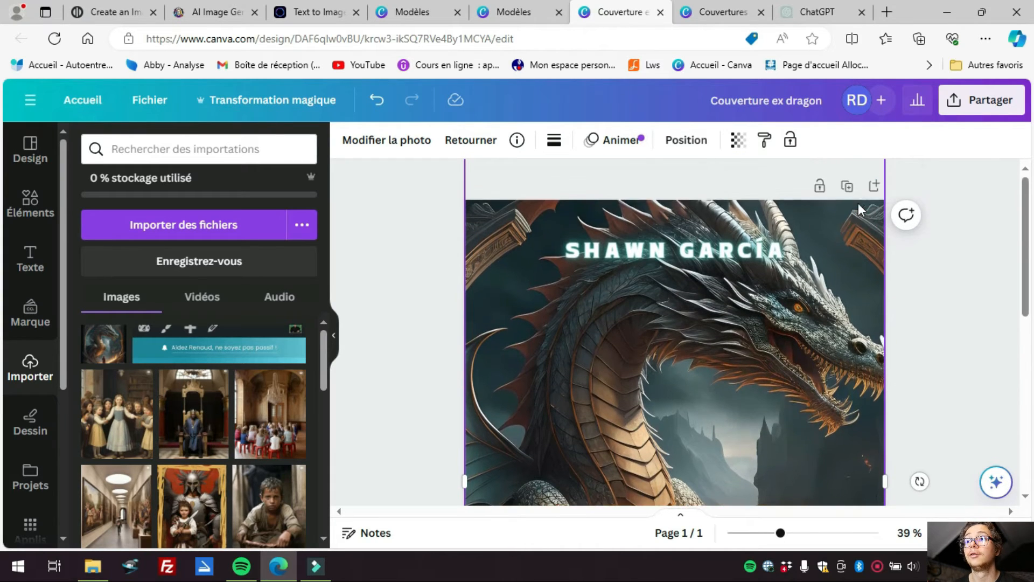
pyautogui.scroll(-1, 851, 428)
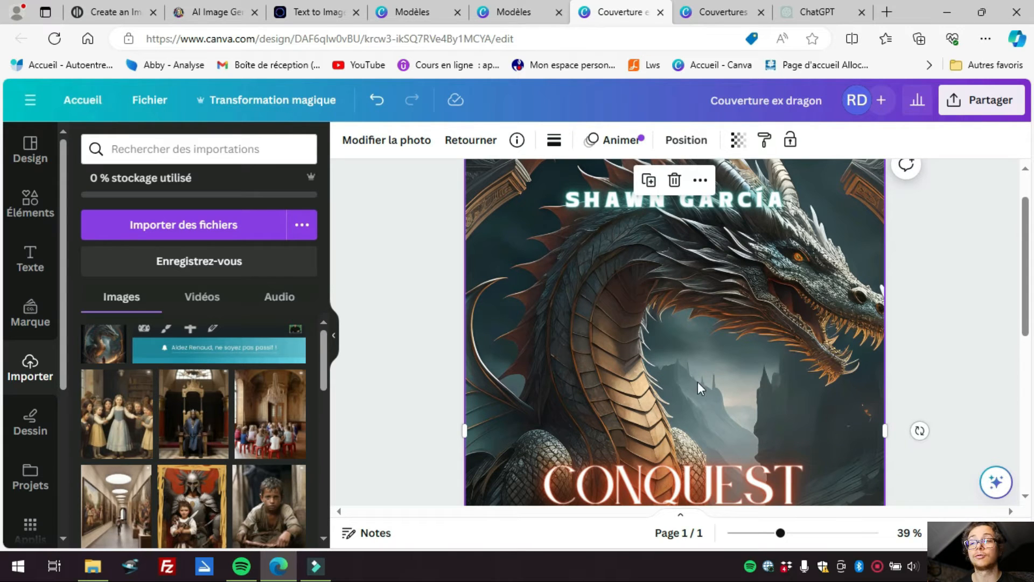
pyautogui.scroll(-6, 716, 392)
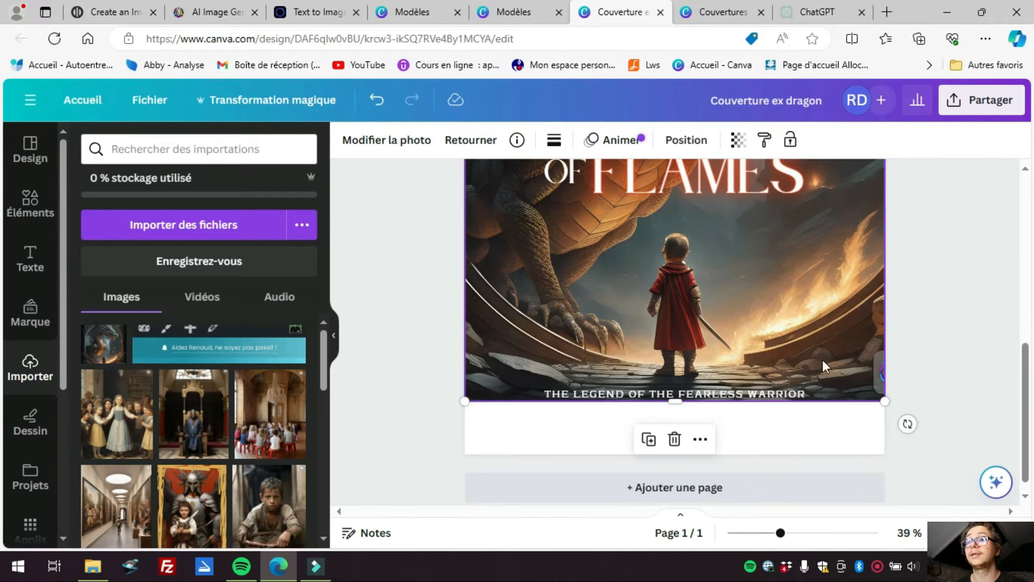
# Move the dragon image down toward the lower edge of the cover and check the upper edge
pyautogui.click(950, 368)
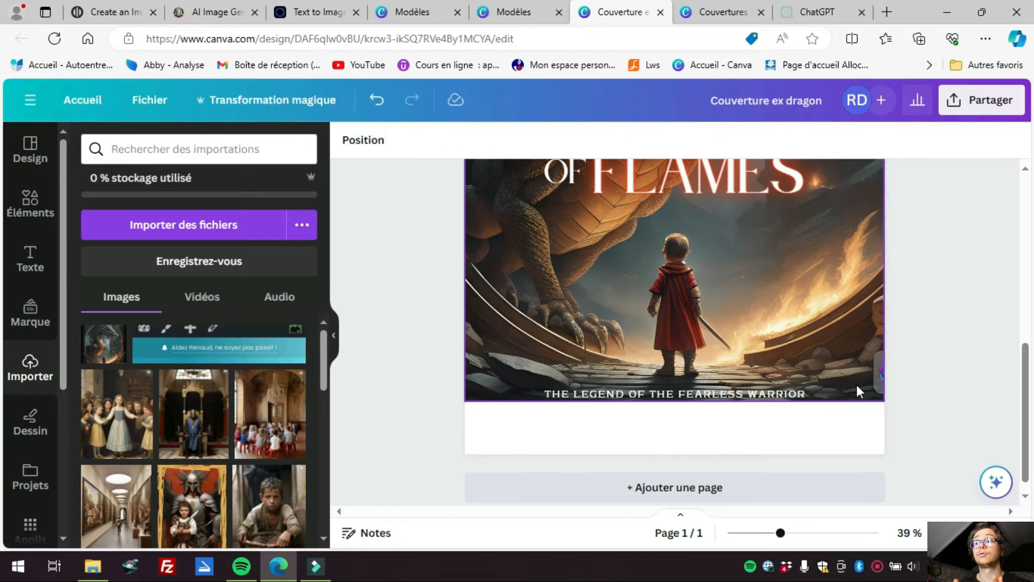
pyautogui.click(821, 354)
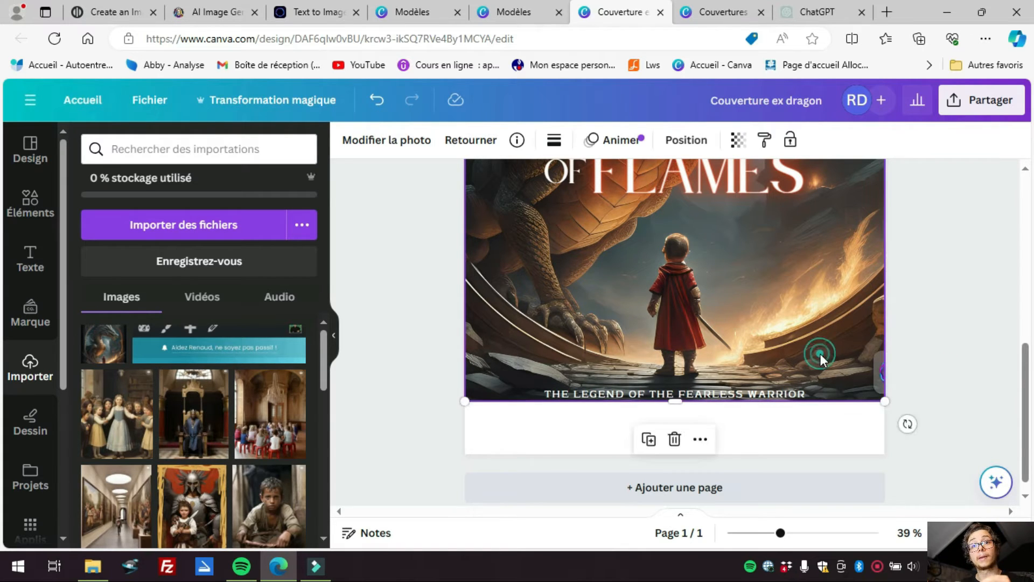
pyautogui.moveTo(821, 354); pyautogui.dragTo(816, 364)
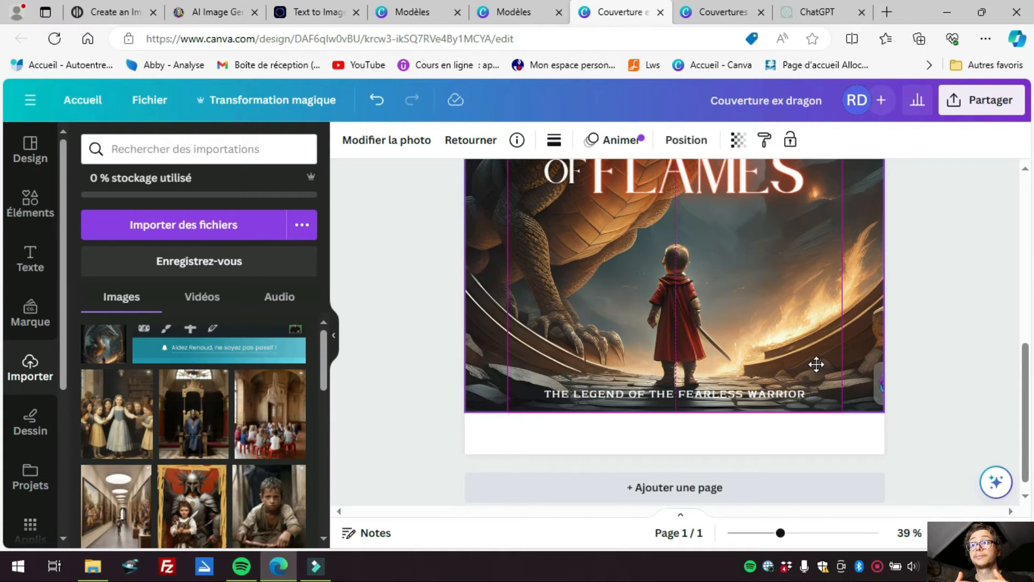
pyautogui.moveTo(824, 358)
pyautogui.mouseDown()
pyautogui.moveTo(828, 333)
pyautogui.moveTo(832, 371)
pyautogui.mouseUp()
pyautogui.scroll(7, 852, 322)
pyautogui.click(828, 325)
pyautogui.scroll(-10, 948, 270)
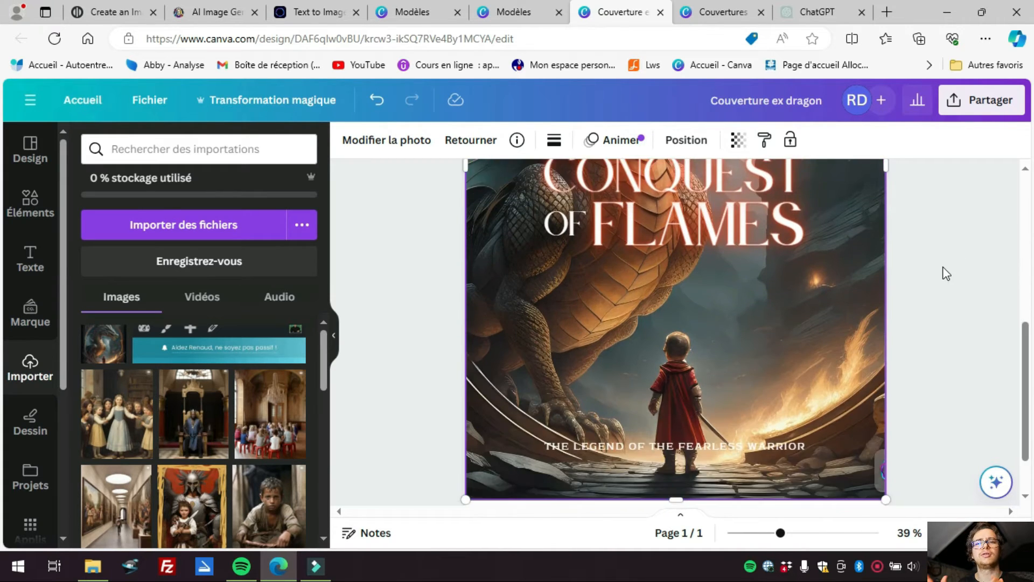
# Shrink the dragon image proportionally and centre it on the page with a white margin around it
pyautogui.moveTo(848, 304); pyautogui.dragTo(851, 301)
pyautogui.moveTo(884, 408); pyautogui.dragTo(849, 351)
pyautogui.scroll(10, 846, 331)
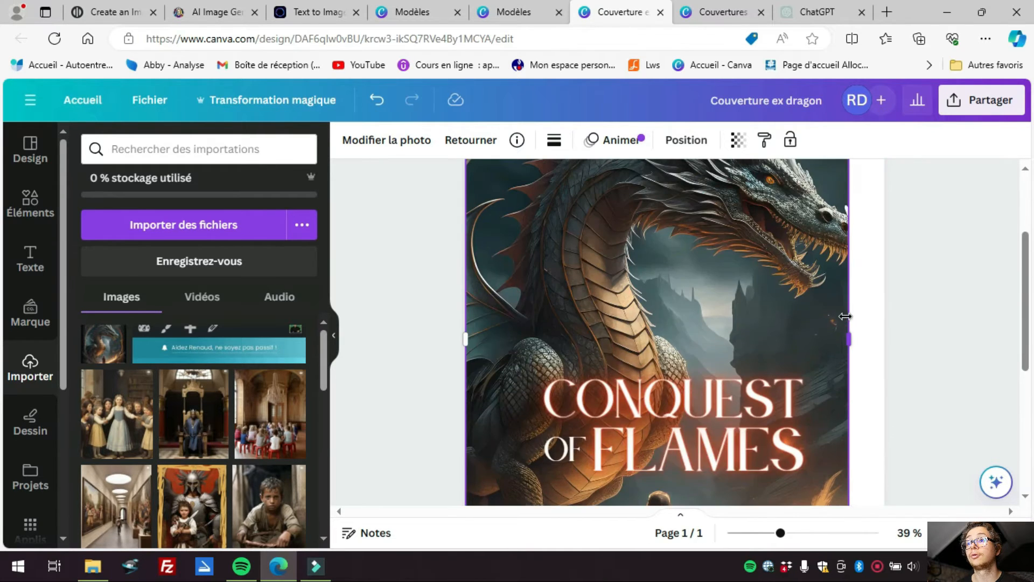
pyautogui.moveTo(784, 347)
pyautogui.mouseDown()
pyautogui.moveTo(800, 347)
pyautogui.moveTo(800, 359)
pyautogui.mouseUp()
pyautogui.scroll(-10, 810, 306)
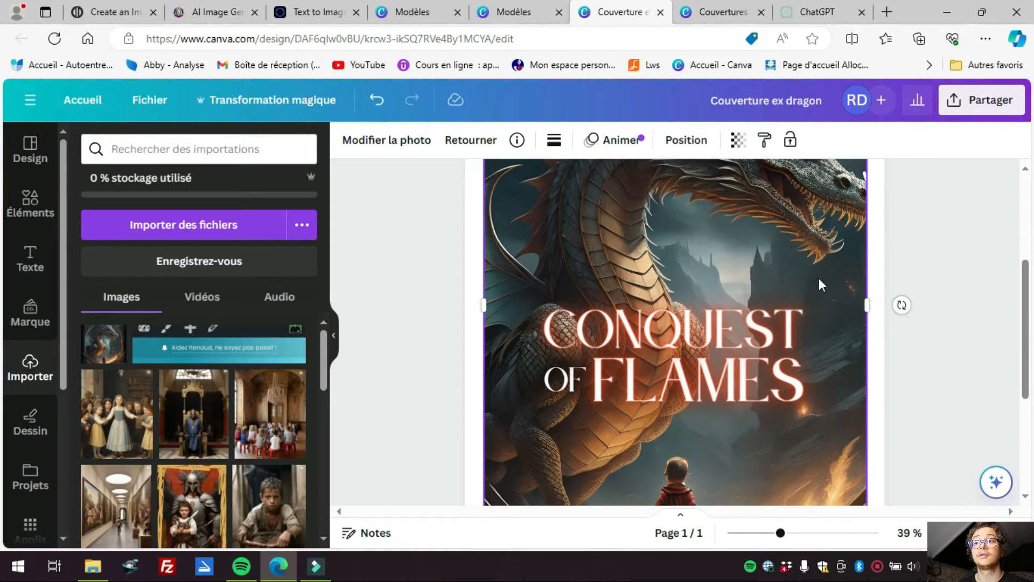
pyautogui.moveTo(835, 352); pyautogui.dragTo(834, 357)
pyautogui.scroll(10, 816, 337)
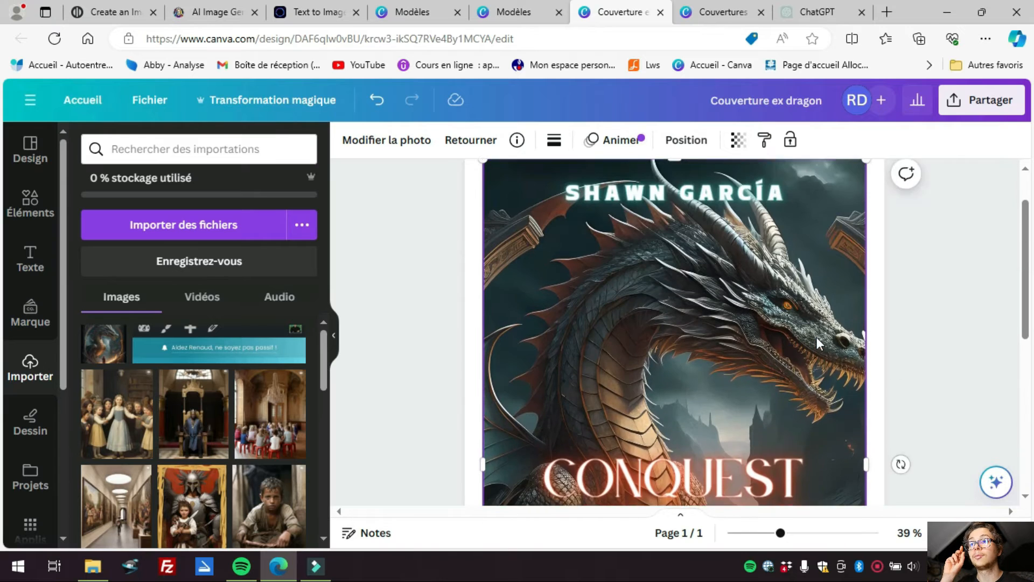
# Extend the dragon image with Agrandissement magique, using the Page entière size
pyautogui.click(954, 306)
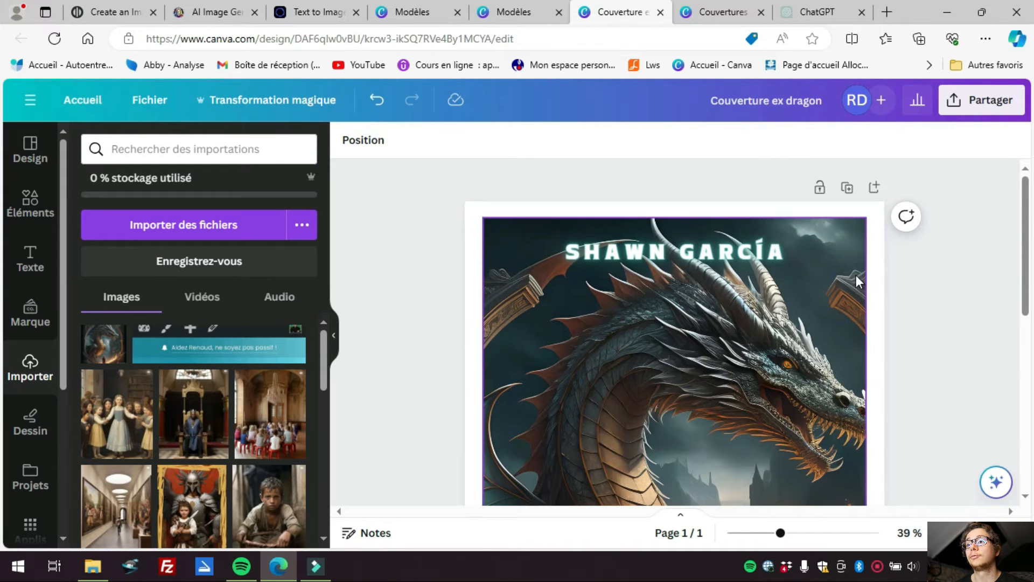
pyautogui.click(858, 271)
pyautogui.click(392, 145)
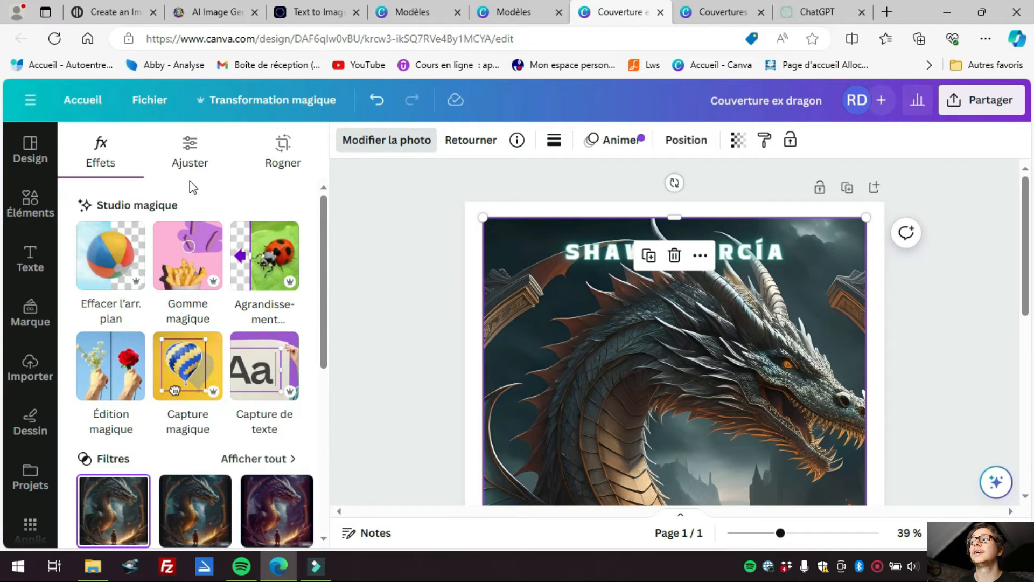
pyautogui.click(273, 295)
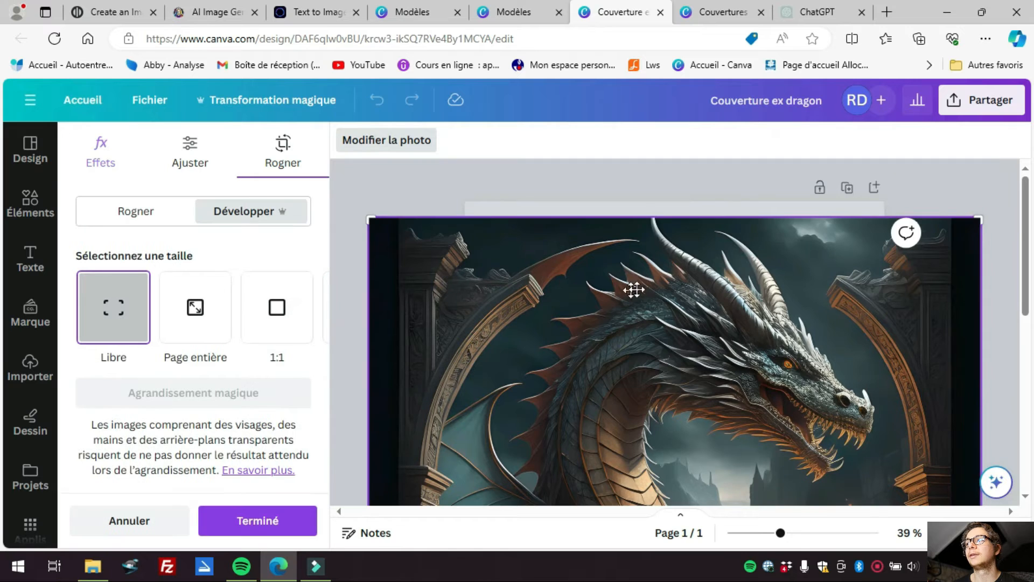
pyautogui.click(207, 331)
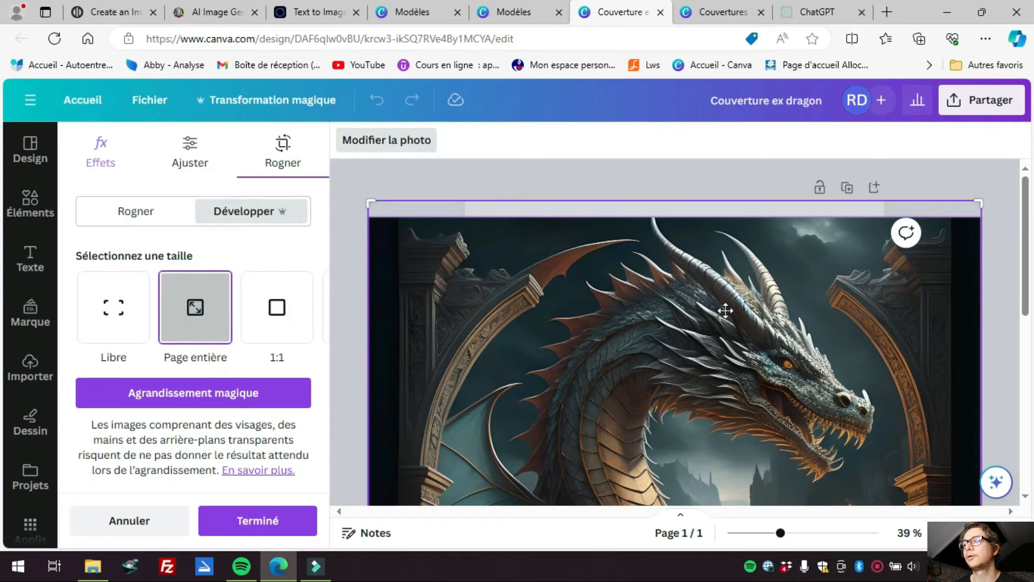
pyautogui.scroll(-5, 725, 310)
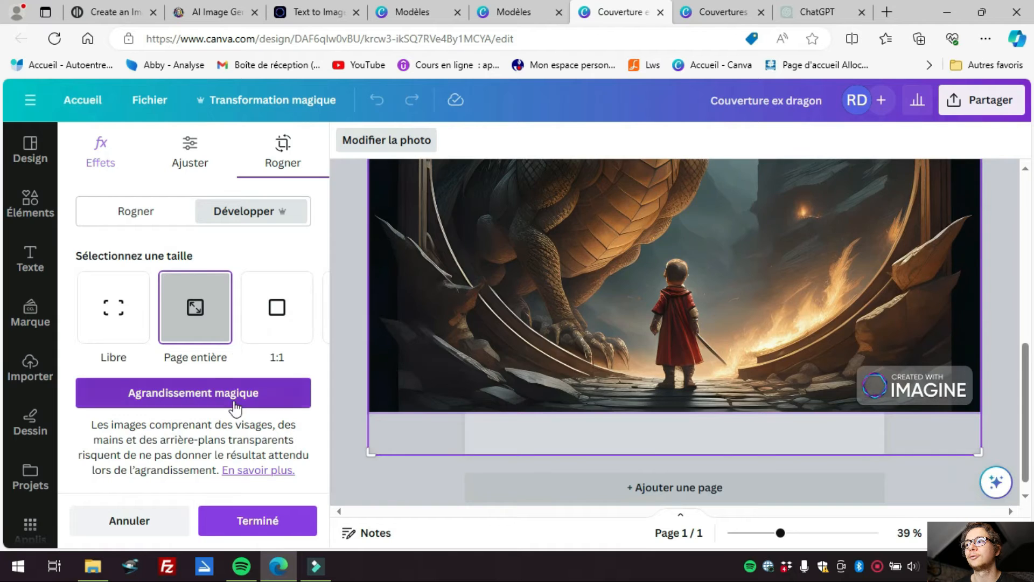
pyautogui.click(236, 393)
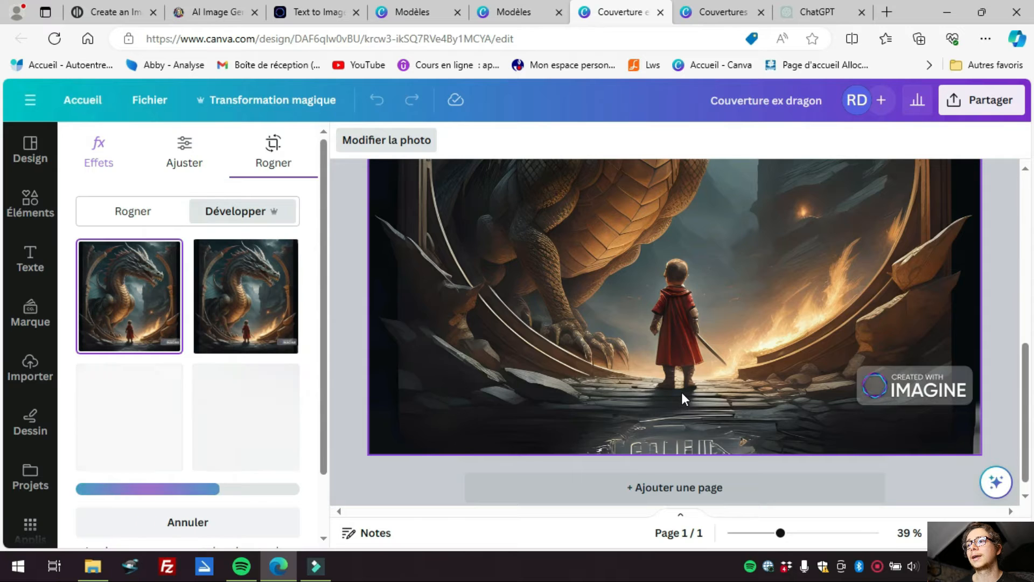
# Inspect the first expanded version of the dragon image and select the second generated result instead
pyautogui.scroll(10, 680, 392)
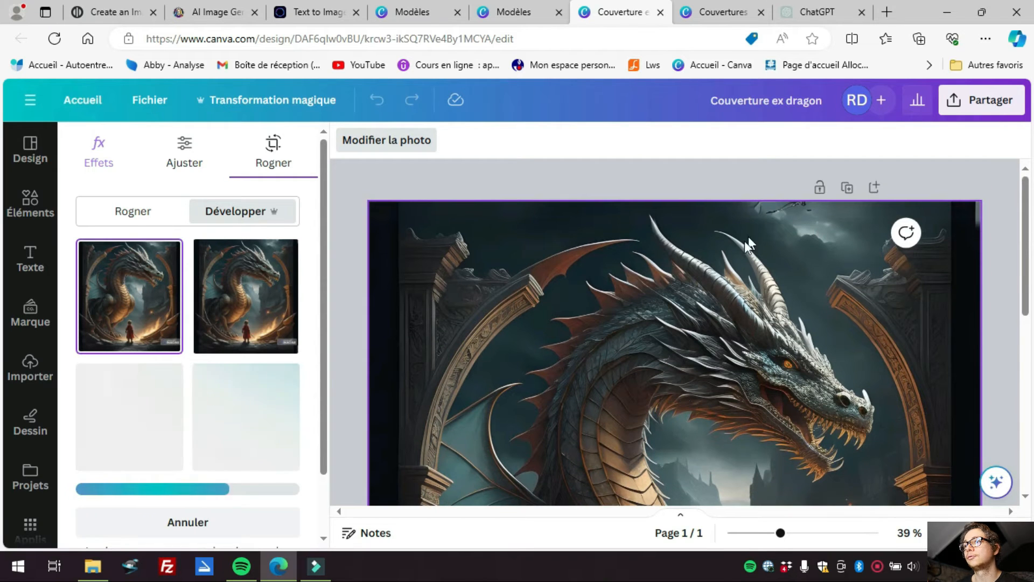
pyautogui.scroll(-10, 674, 302)
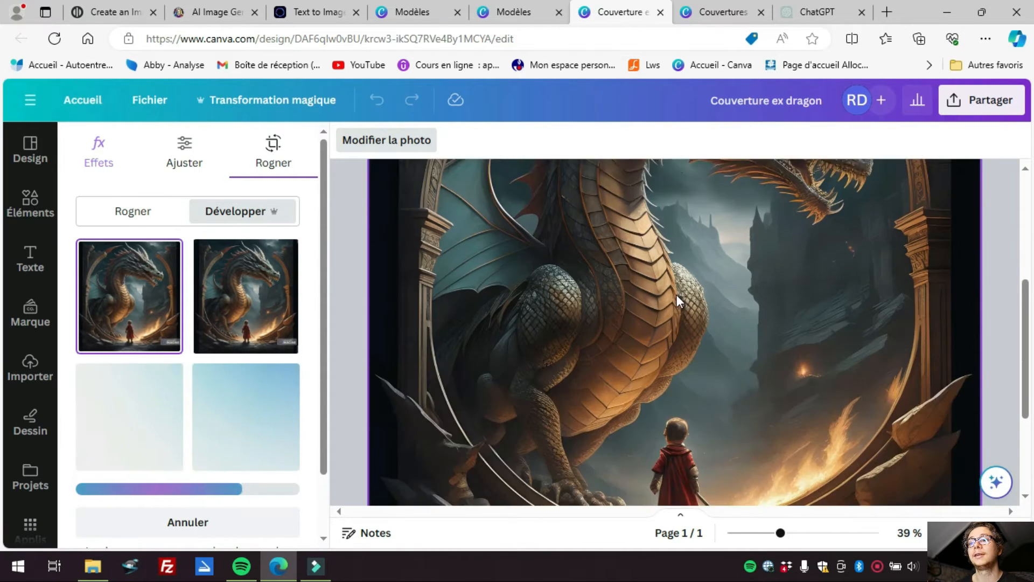
pyautogui.scroll(1, 690, 279)
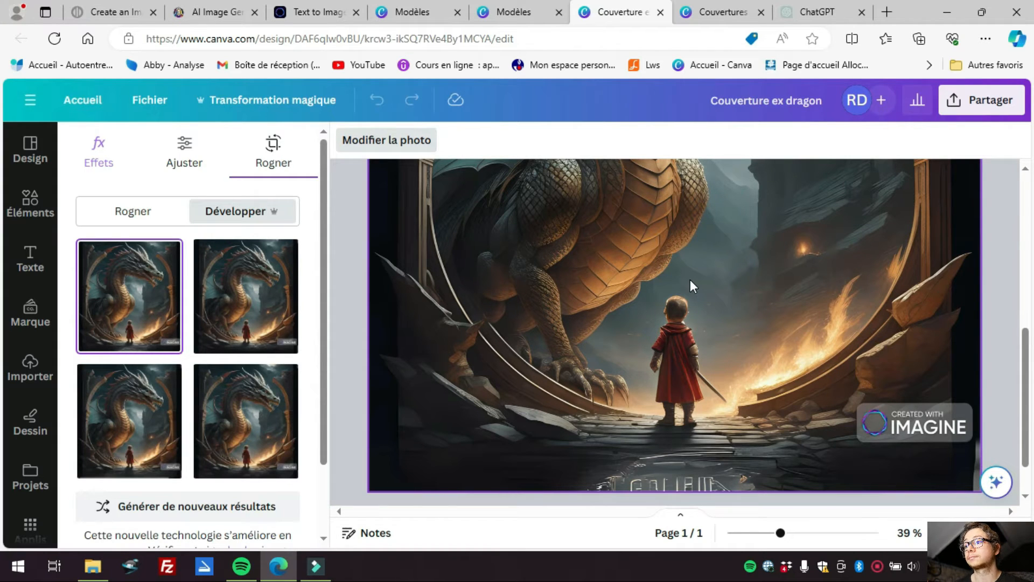
pyautogui.click(275, 315)
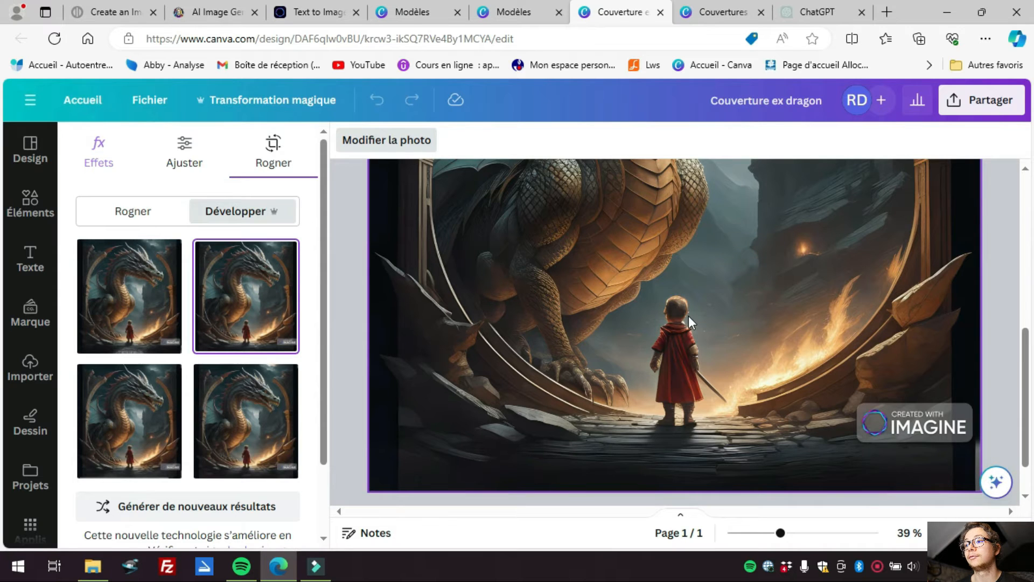
# Compare the four generated expansions of the dragon image and apply the second variant to the cover
pyautogui.scroll(5, 687, 307)
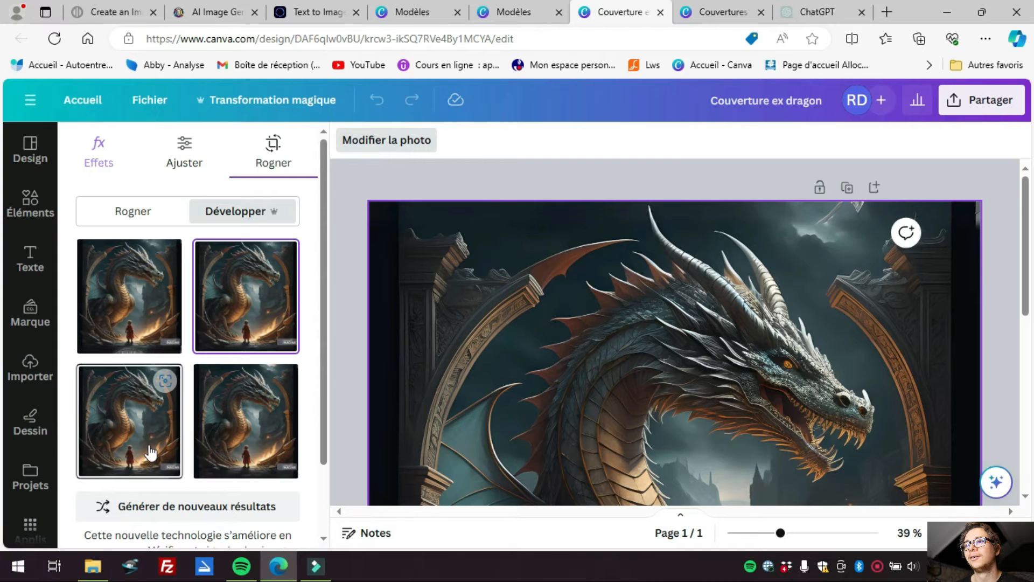
pyautogui.scroll(-5, 668, 357)
pyautogui.click(157, 423)
pyautogui.scroll(-2, 684, 389)
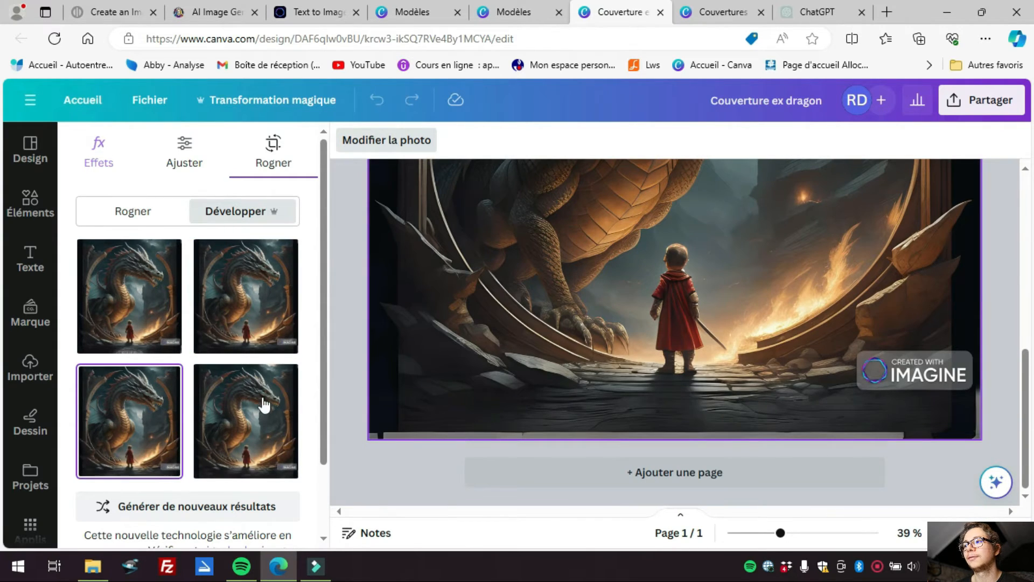
pyautogui.click(260, 407)
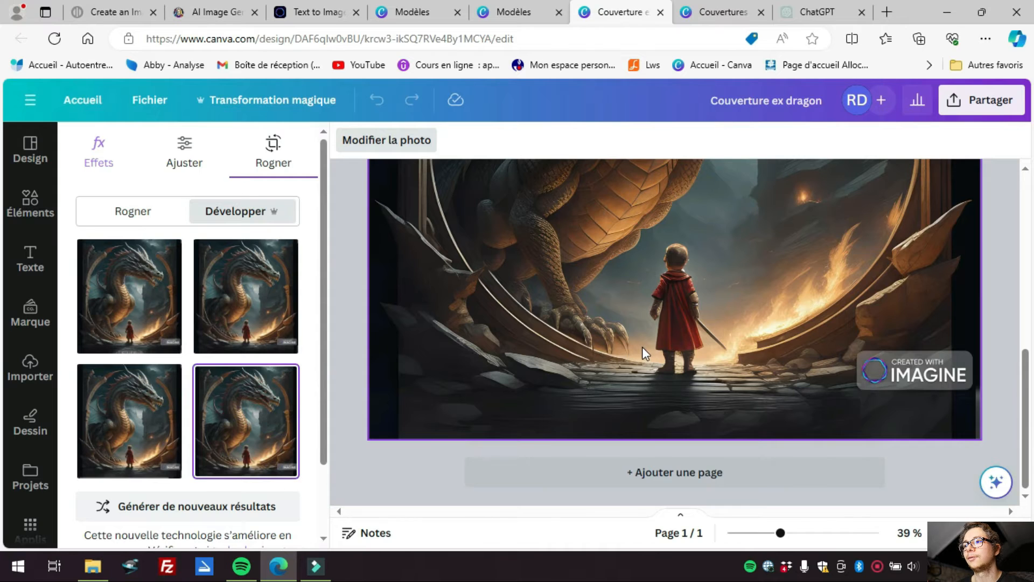
pyautogui.scroll(7, 644, 353)
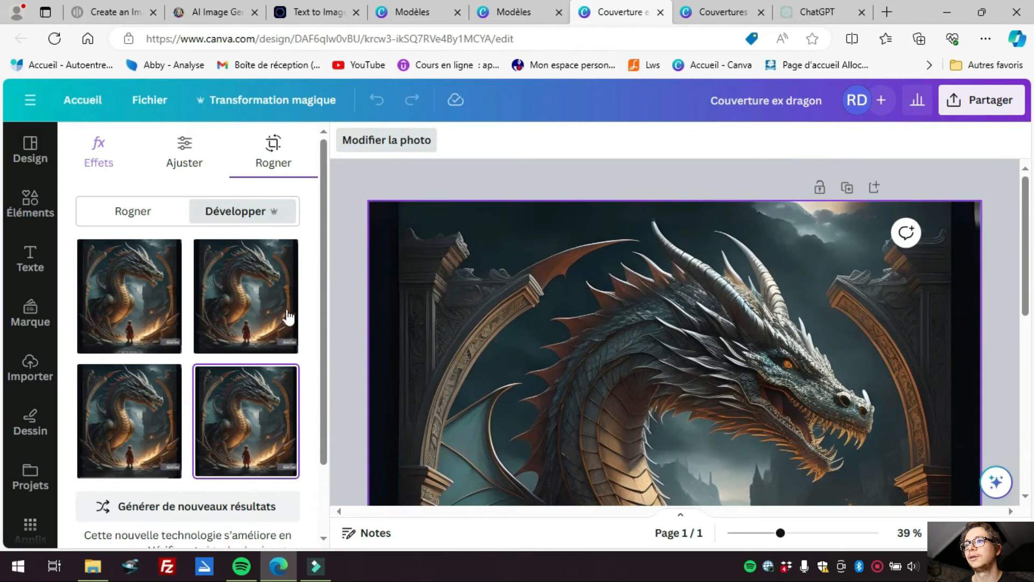
pyautogui.click(257, 317)
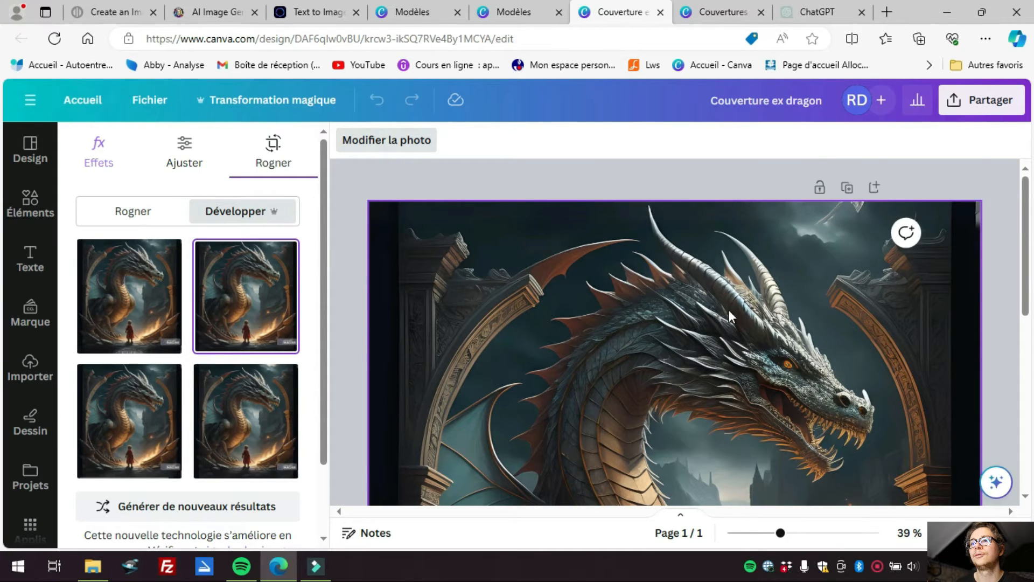
pyautogui.scroll(-6, 746, 308)
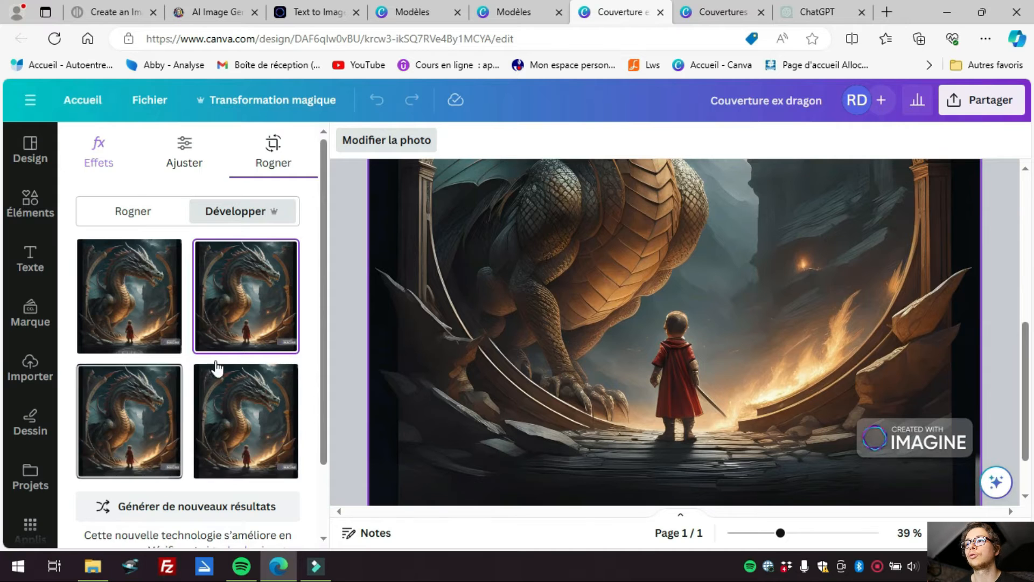
pyautogui.scroll(-3, 226, 431)
pyautogui.click(254, 521)
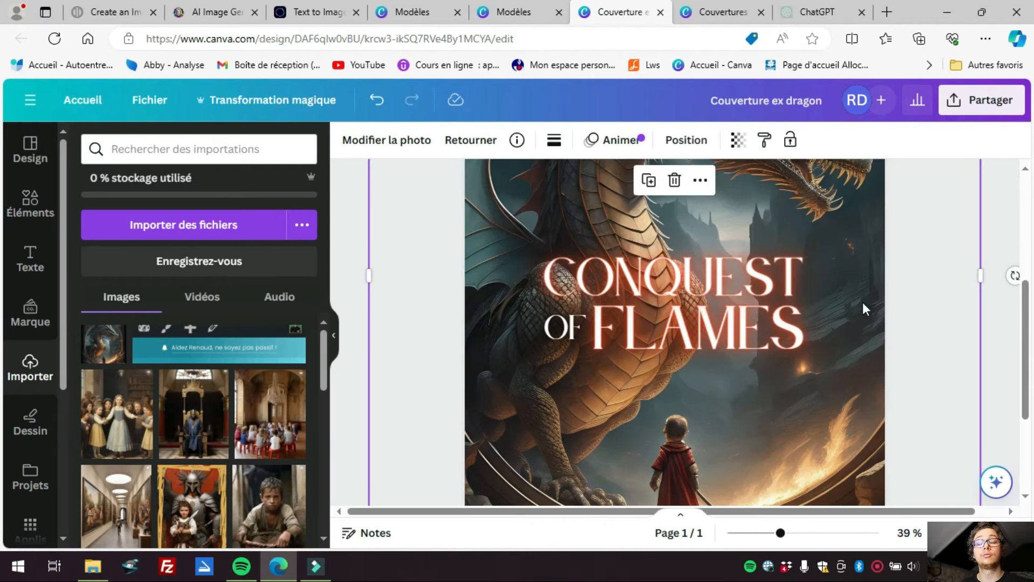
pyautogui.scroll(5, 925, 270)
pyautogui.click(926, 245)
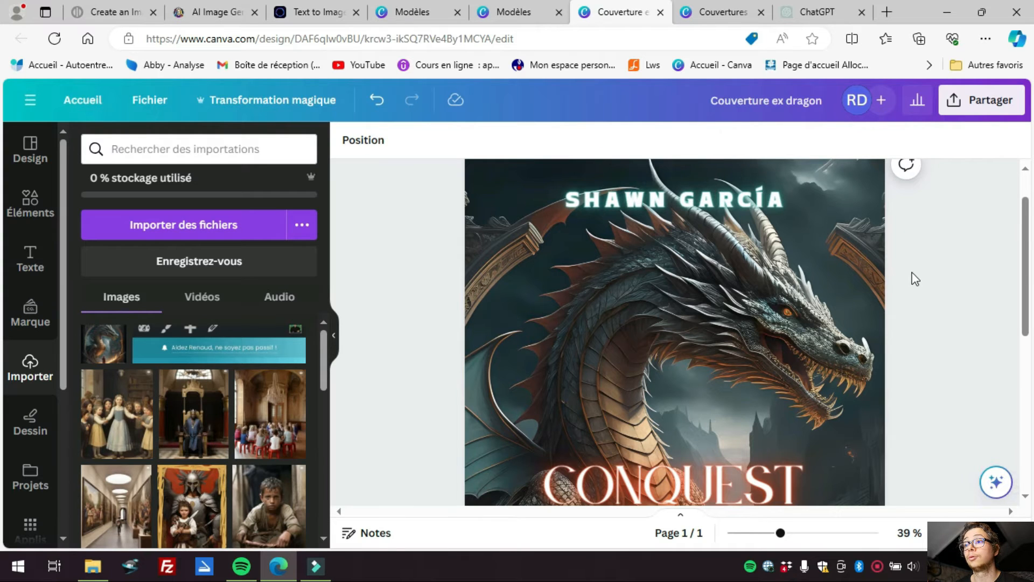
# Erase the "Created with Imagine" watermark from the dragon photo with the Magic Eraser
pyautogui.scroll(-5, 910, 268)
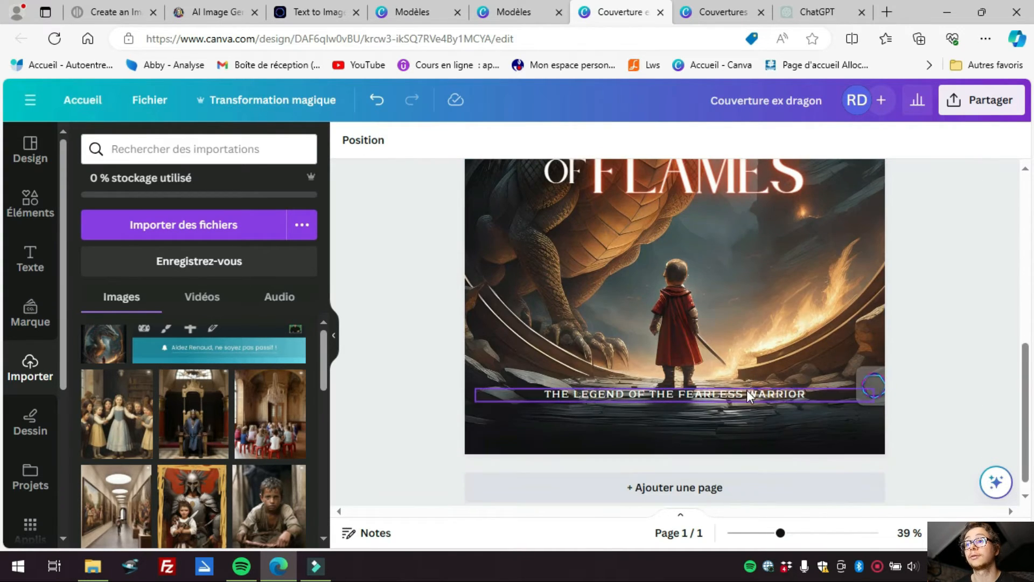
pyautogui.click(861, 376)
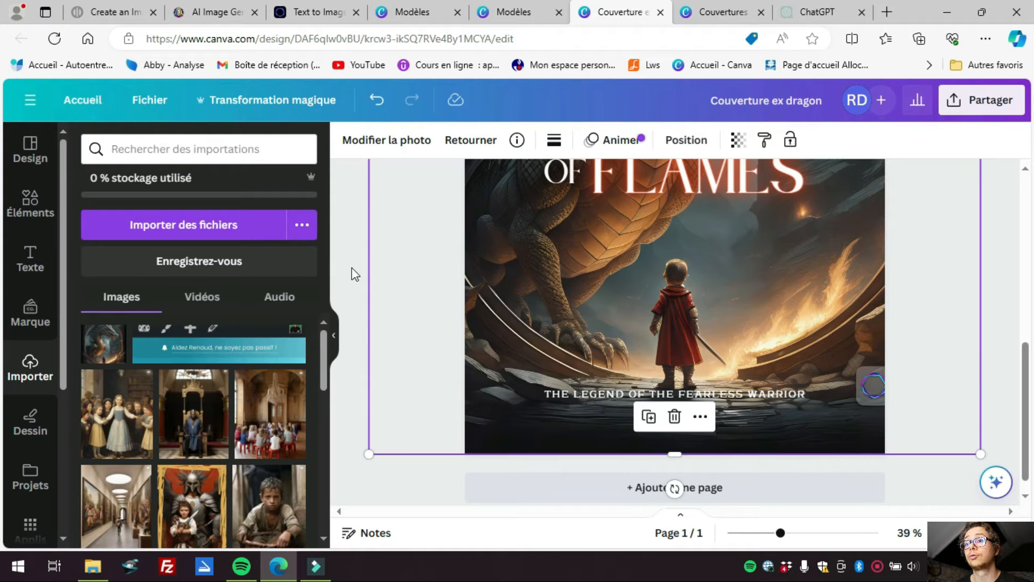
pyautogui.click(396, 145)
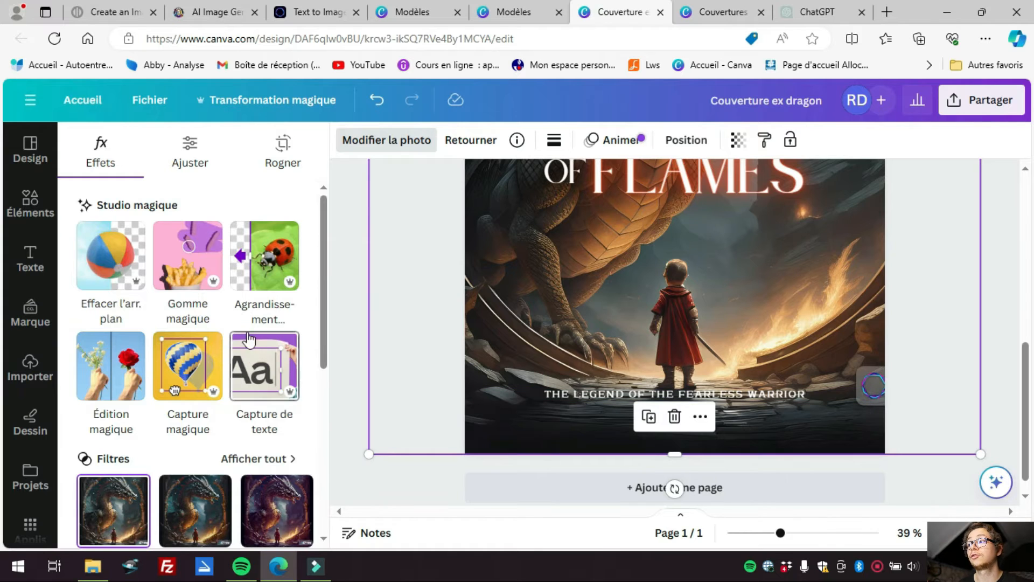
pyautogui.click(205, 286)
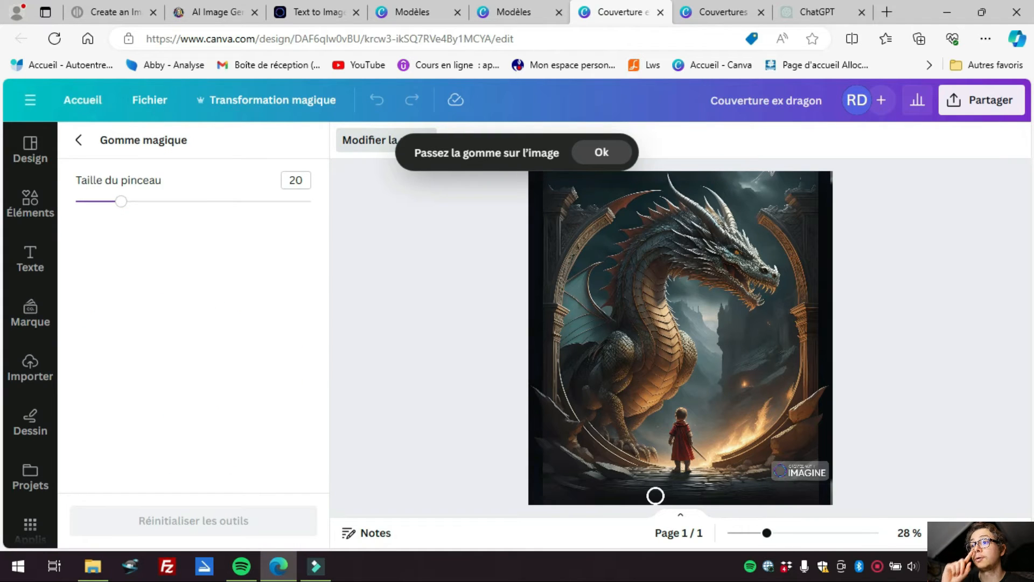
pyautogui.moveTo(823, 463)
pyautogui.mouseDown()
pyautogui.moveTo(772, 470)
pyautogui.moveTo(826, 474)
pyautogui.mouseUp()
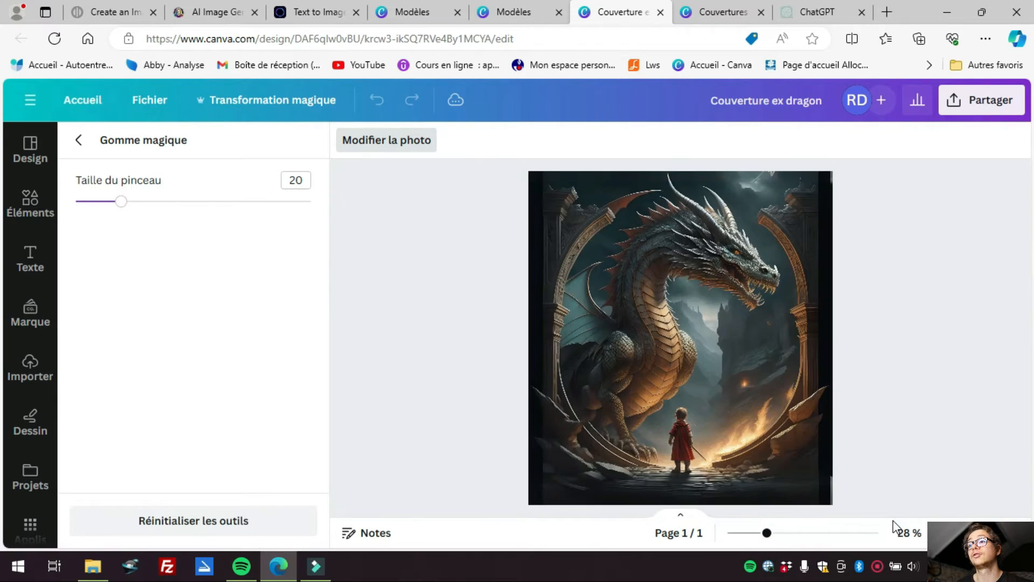
# Erase the light strip left at the lower-right edge of the dragon photo and leave the Magic Eraser
pyautogui.click(769, 533)
pyautogui.moveTo(772, 533); pyautogui.dragTo(784, 534)
pyautogui.scroll(-1, 840, 440)
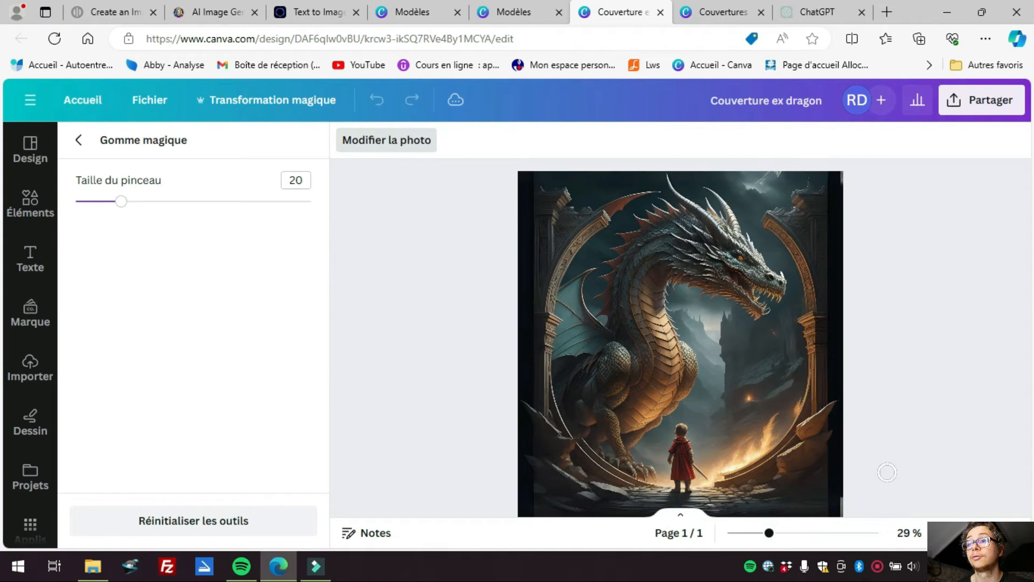
pyautogui.scroll(3, 887, 472)
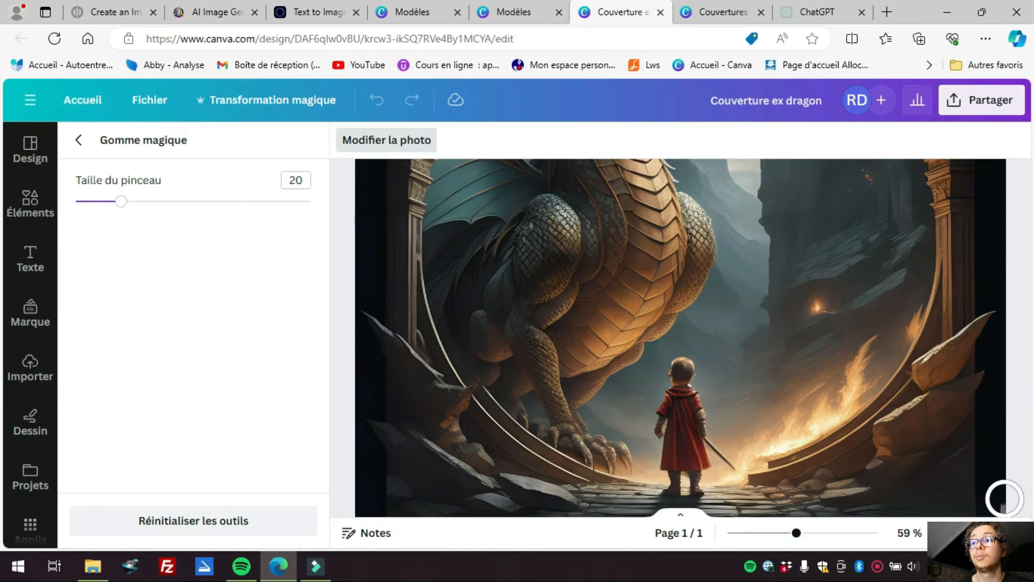
pyautogui.click(999, 509)
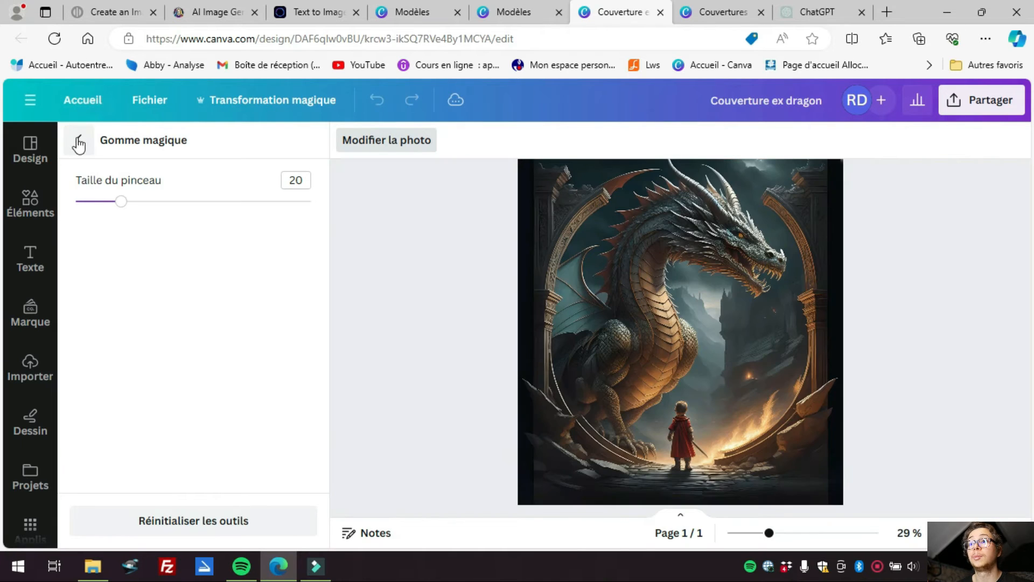
pyautogui.click(75, 141)
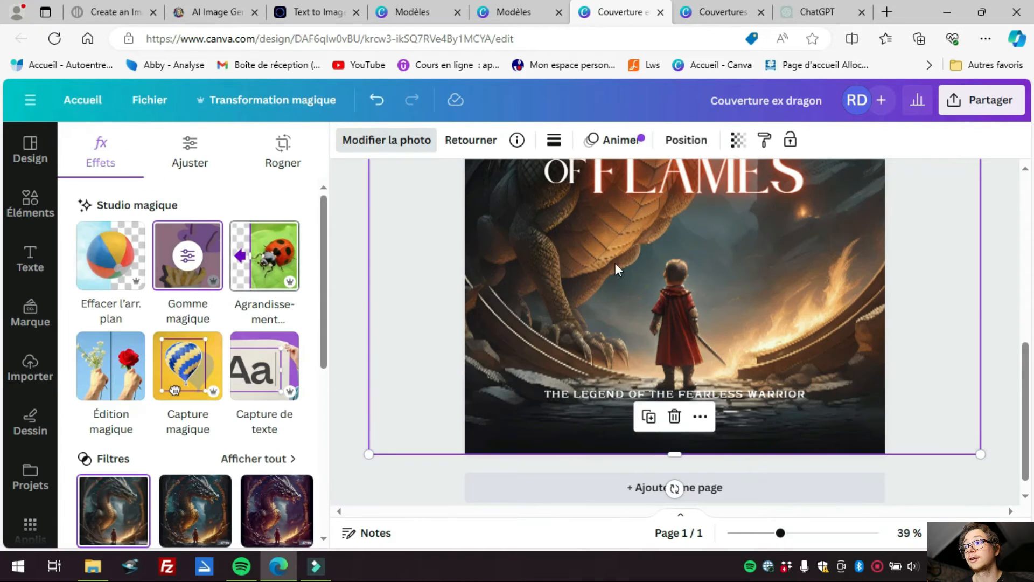
# Add a second page to the cover design
pyautogui.click(884, 487)
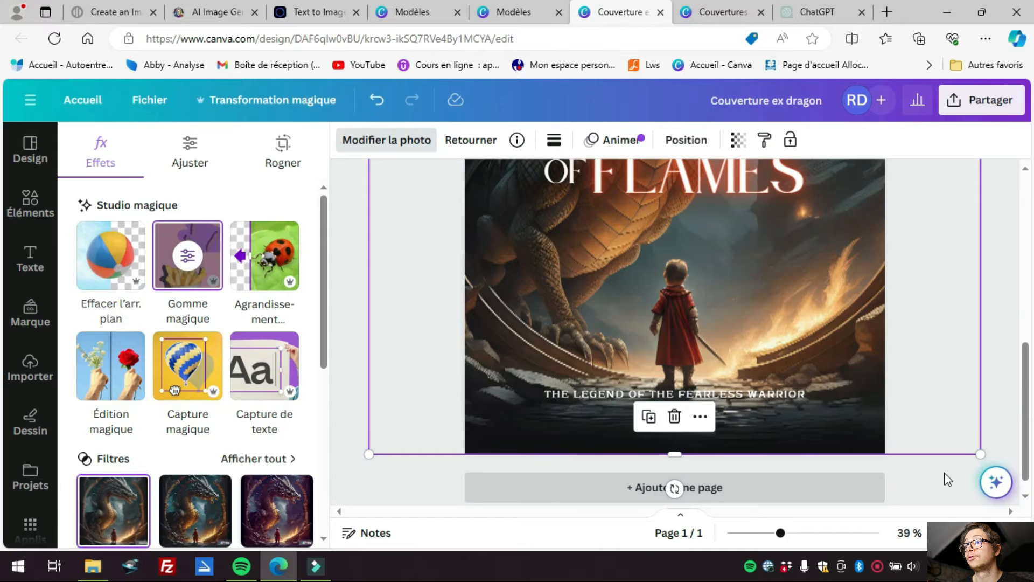
pyautogui.scroll(5, 820, 368)
pyautogui.scroll(-2, 820, 367)
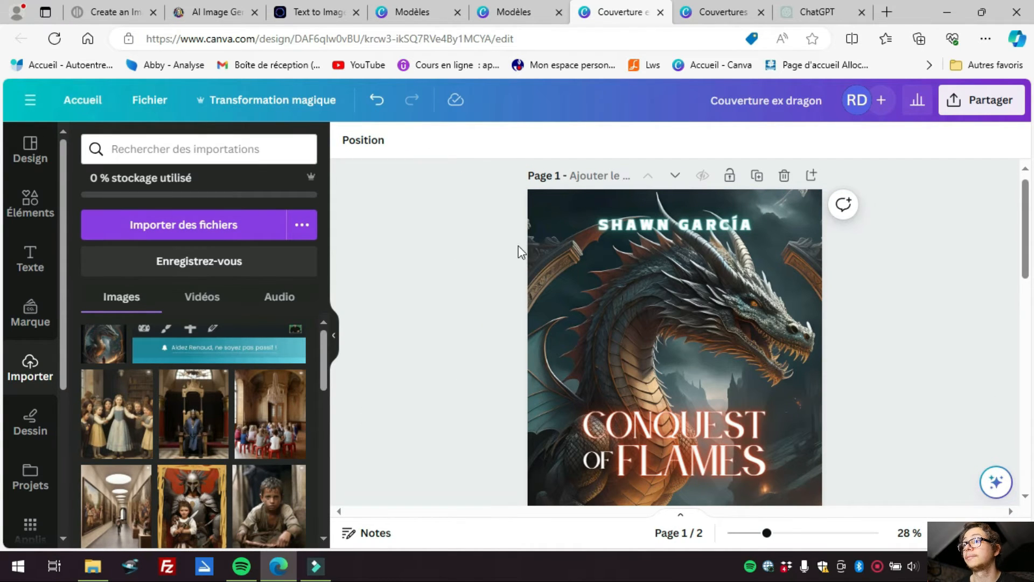
# Erase the arch along the right side of page 1's dragon photo using the Magic Eraser at brush size 48
pyautogui.click(538, 260)
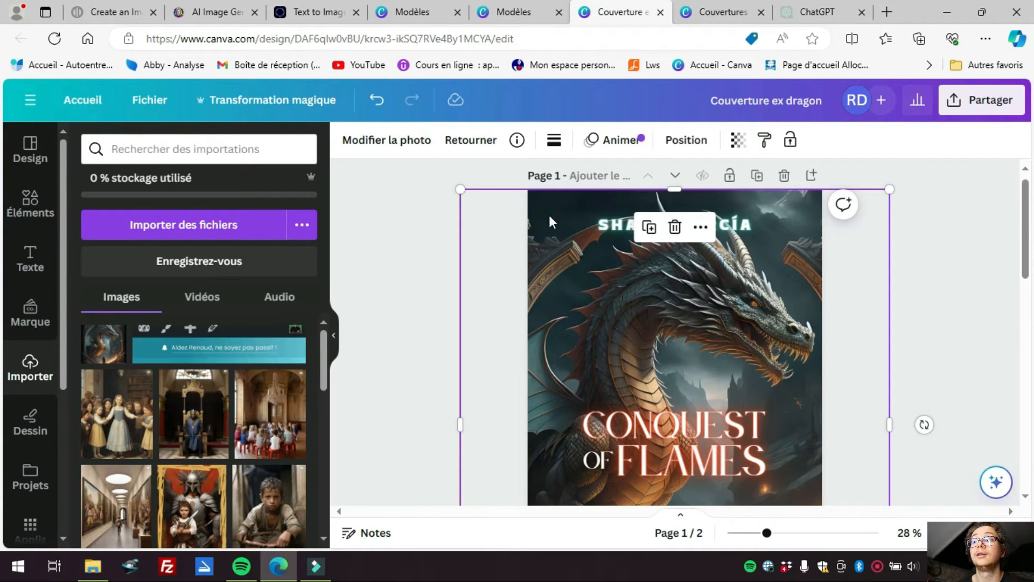
pyautogui.click(405, 152)
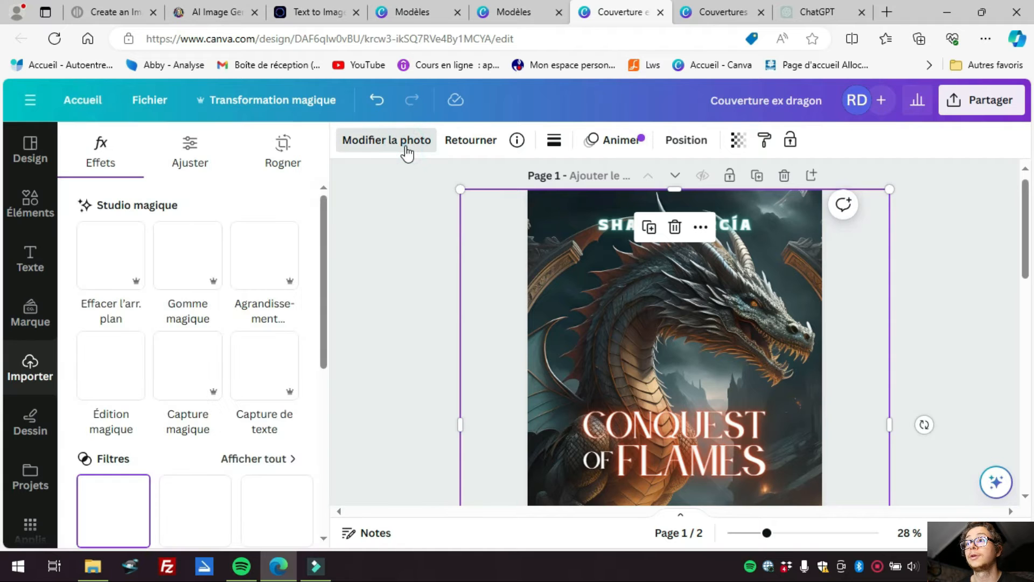
pyautogui.scroll(-2, 547, 336)
pyautogui.scroll(1, 547, 336)
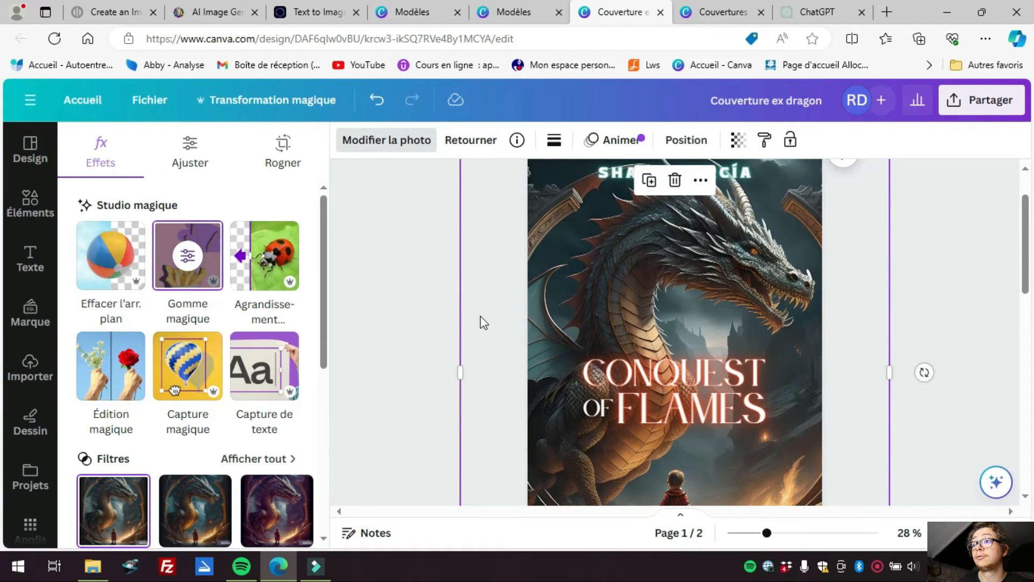
pyautogui.click(183, 293)
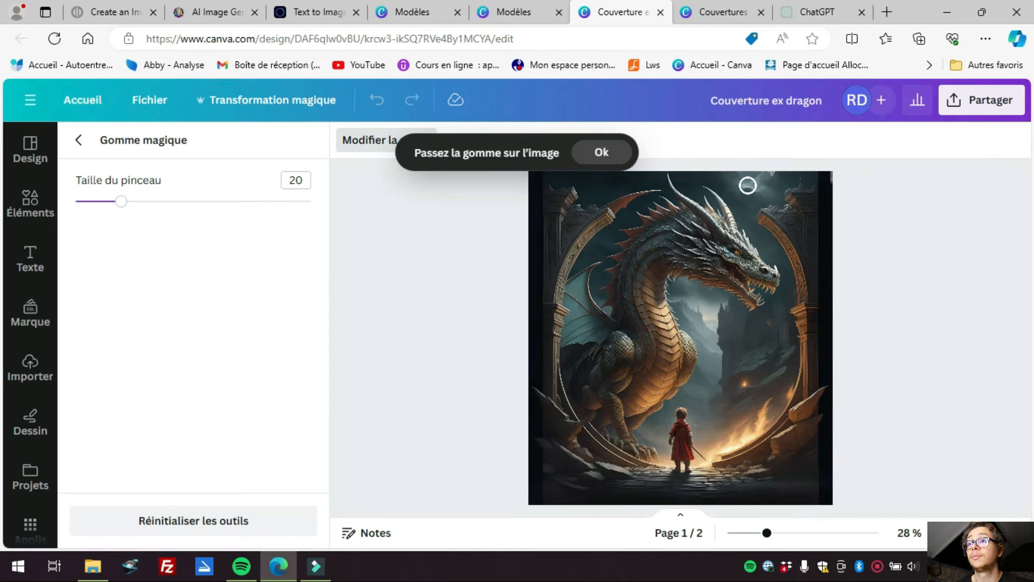
pyautogui.moveTo(142, 204); pyautogui.dragTo(190, 230)
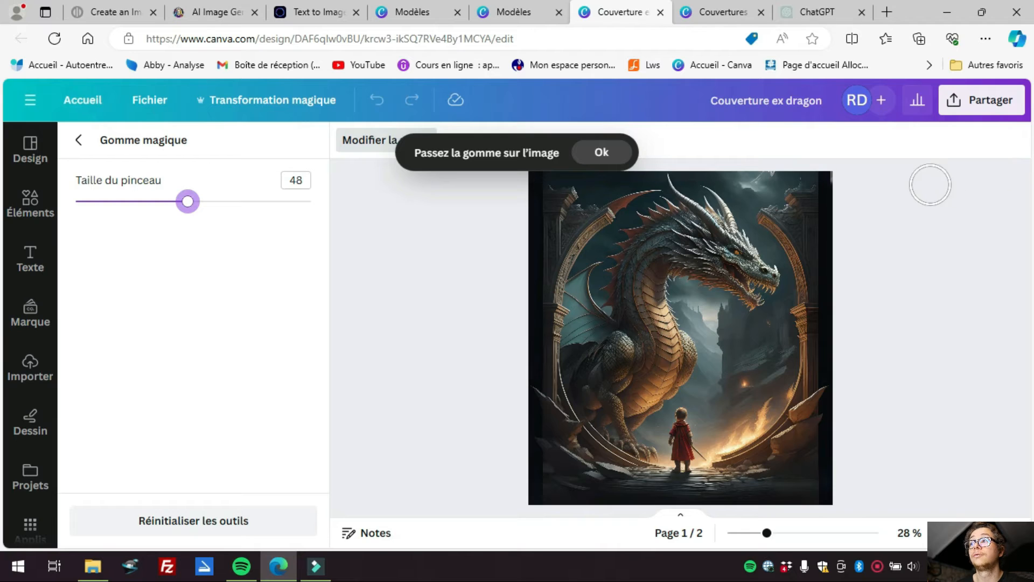
pyautogui.moveTo(806, 184)
pyautogui.mouseDown()
pyautogui.moveTo(753, 187)
pyautogui.moveTo(778, 203)
pyautogui.moveTo(771, 224)
pyautogui.moveTo(797, 247)
pyautogui.moveTo(808, 305)
pyautogui.moveTo(817, 295)
pyautogui.moveTo(813, 215)
pyautogui.moveTo(812, 367)
pyautogui.moveTo(829, 424)
pyautogui.moveTo(830, 505)
pyautogui.mouseUp()
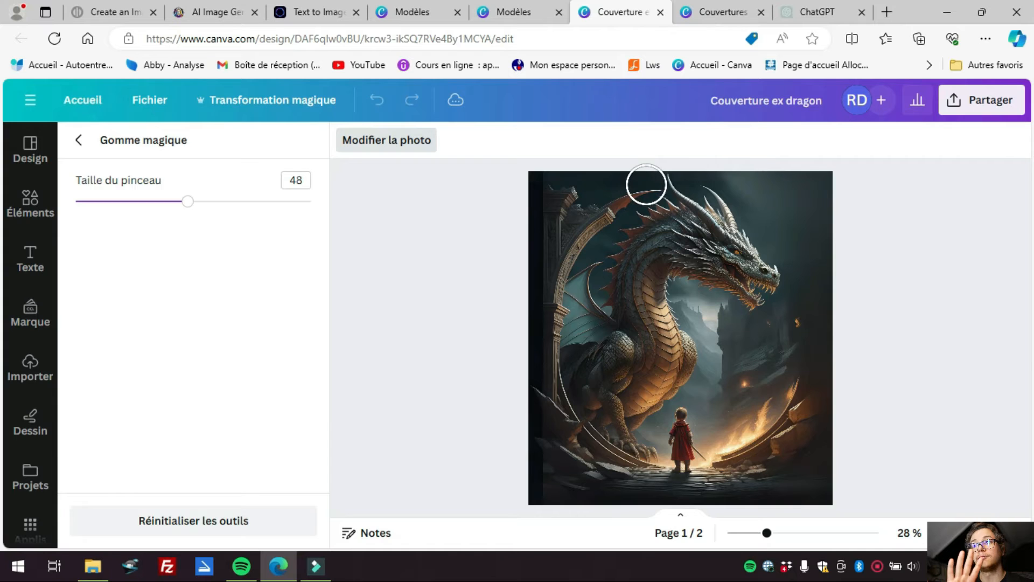
# Erase the arch left of the dragon, clean up the upper-right sky and the area above the wing, and leave the Magic Eraser
pyautogui.moveTo(648, 185)
pyautogui.mouseDown()
pyautogui.moveTo(607, 197)
pyautogui.moveTo(566, 250)
pyautogui.moveTo(602, 158)
pyautogui.moveTo(558, 188)
pyautogui.moveTo(543, 183)
pyautogui.moveTo(563, 236)
pyautogui.moveTo(545, 242)
pyautogui.moveTo(539, 219)
pyautogui.moveTo(550, 320)
pyautogui.moveTo(536, 531)
pyautogui.mouseUp()
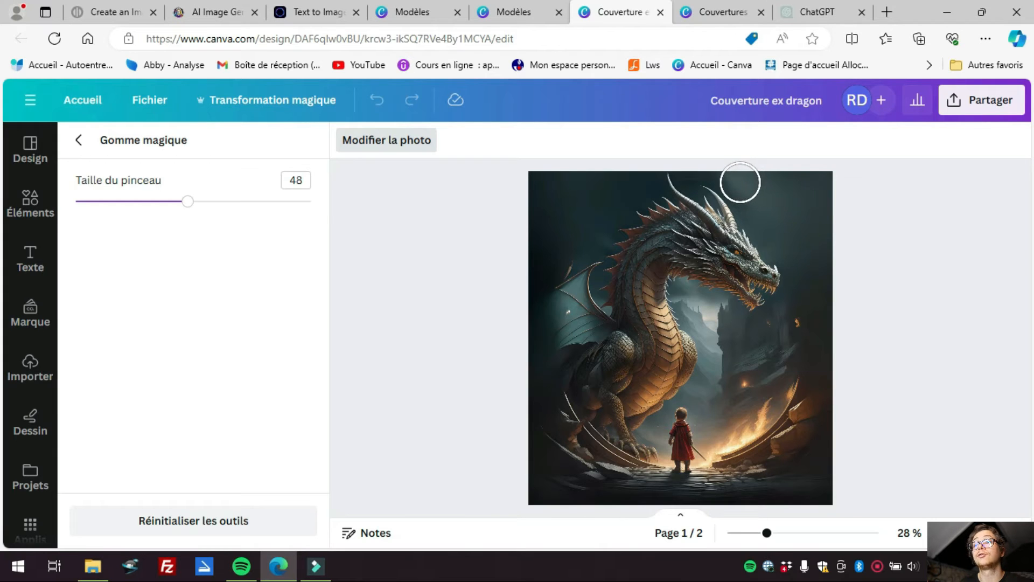
pyautogui.moveTo(734, 175)
pyautogui.mouseDown()
pyautogui.moveTo(761, 199)
pyautogui.moveTo(854, 201)
pyautogui.moveTo(818, 178)
pyautogui.moveTo(784, 172)
pyautogui.moveTo(768, 186)
pyautogui.moveTo(764, 220)
pyautogui.moveTo(806, 240)
pyautogui.moveTo(800, 277)
pyautogui.moveTo(814, 273)
pyautogui.moveTo(826, 230)
pyautogui.mouseUp()
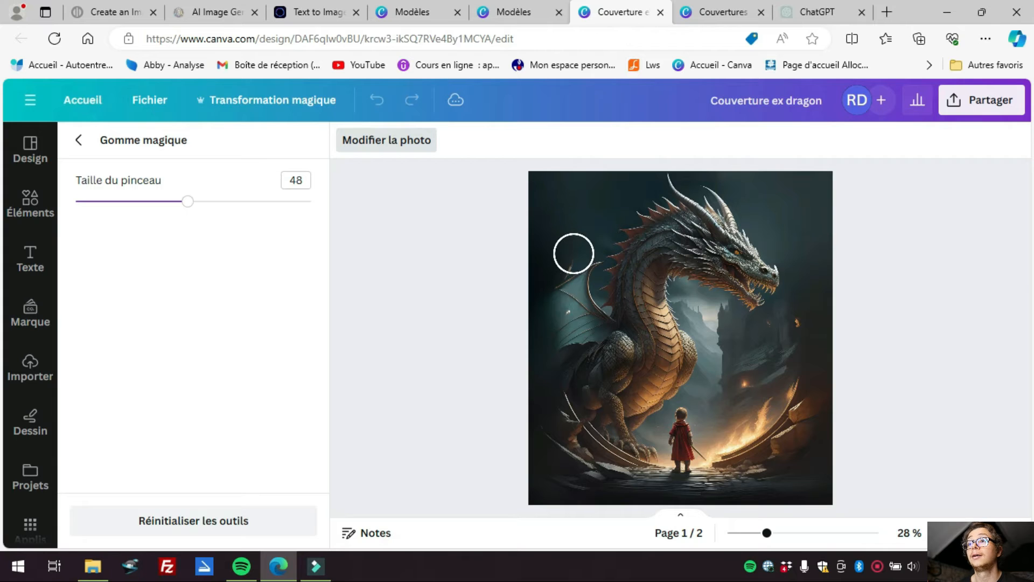
pyautogui.moveTo(573, 253); pyautogui.dragTo(559, 257)
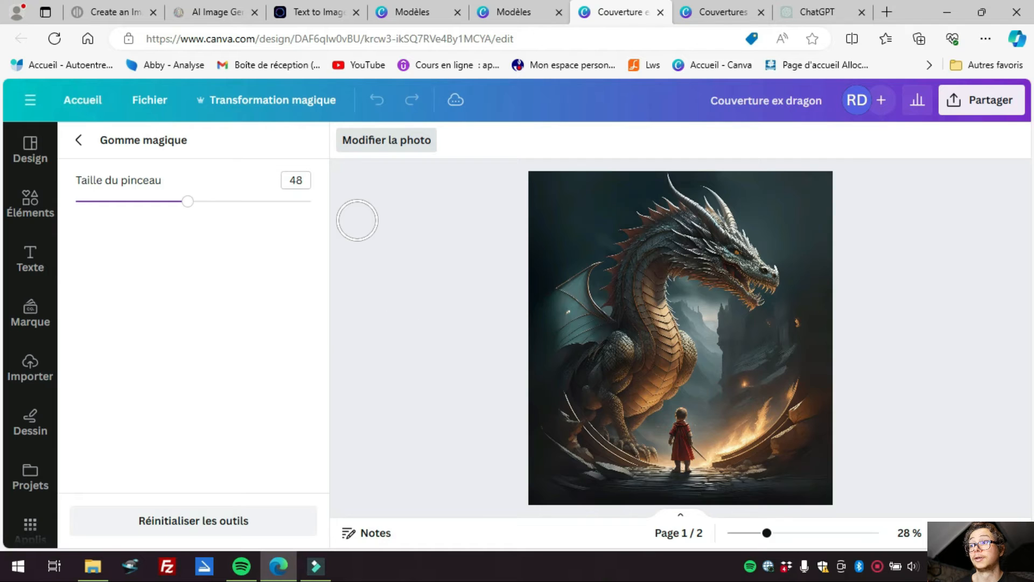
pyautogui.scroll(-2, 384, 400)
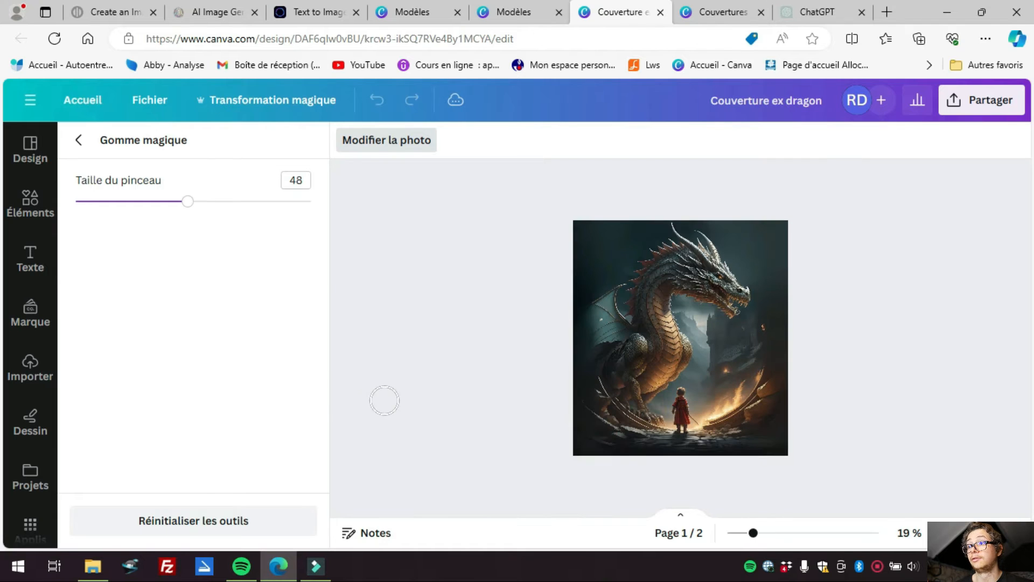
pyautogui.click(77, 142)
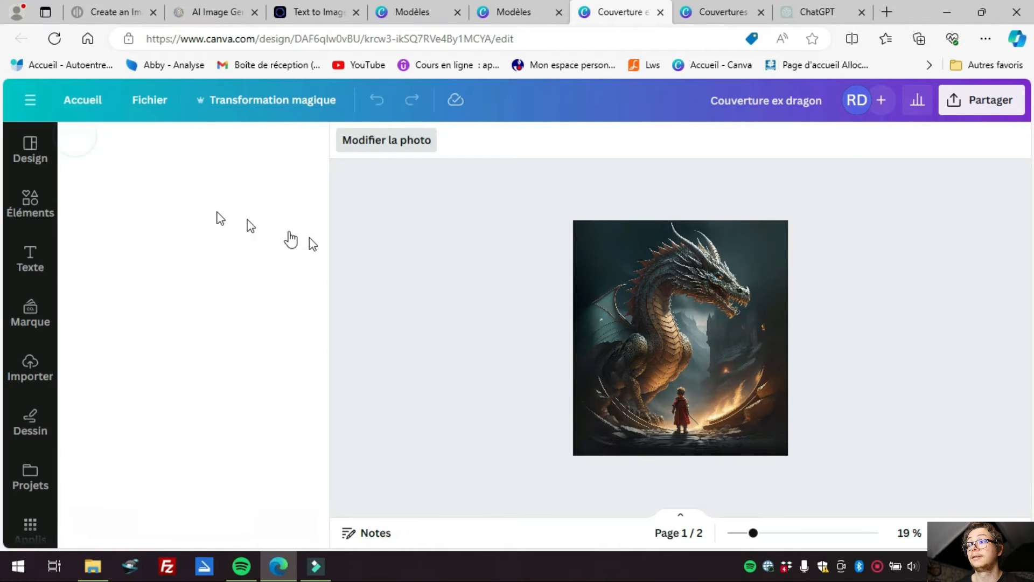
pyautogui.scroll(-4, 922, 286)
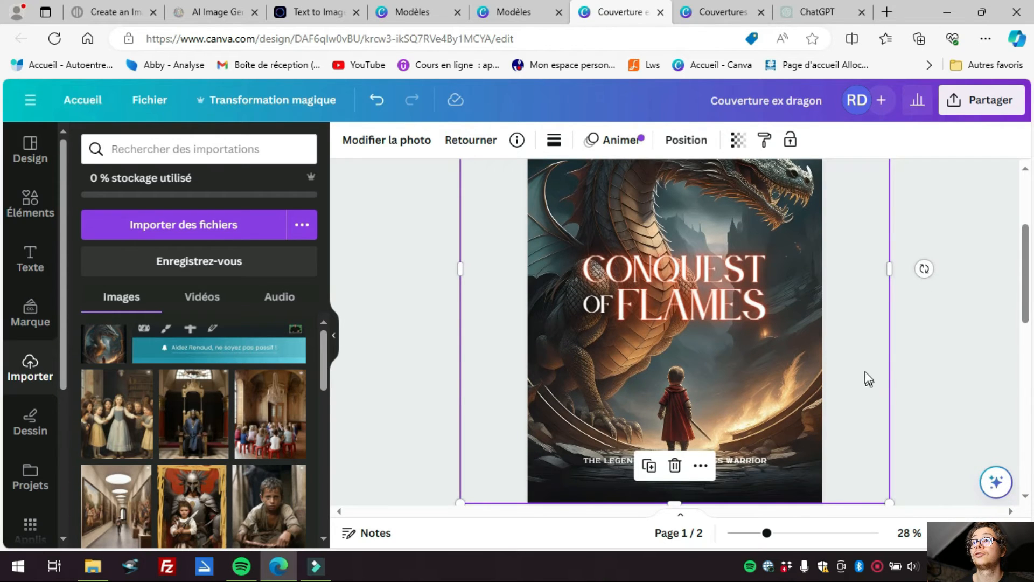
# Delete the author name at the top of page 1's cover
pyautogui.click(934, 372)
pyautogui.click(736, 454)
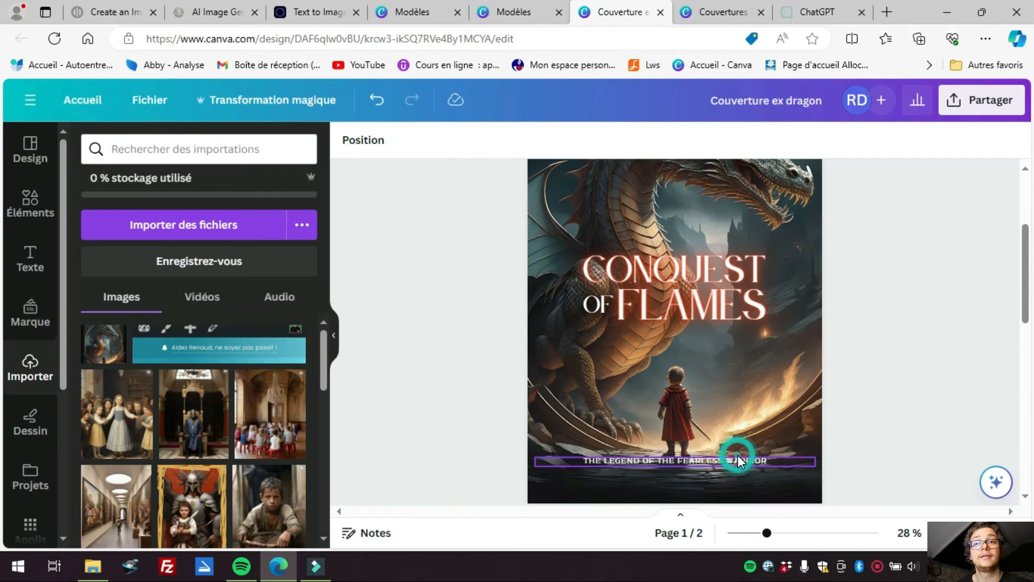
pyautogui.click(720, 277)
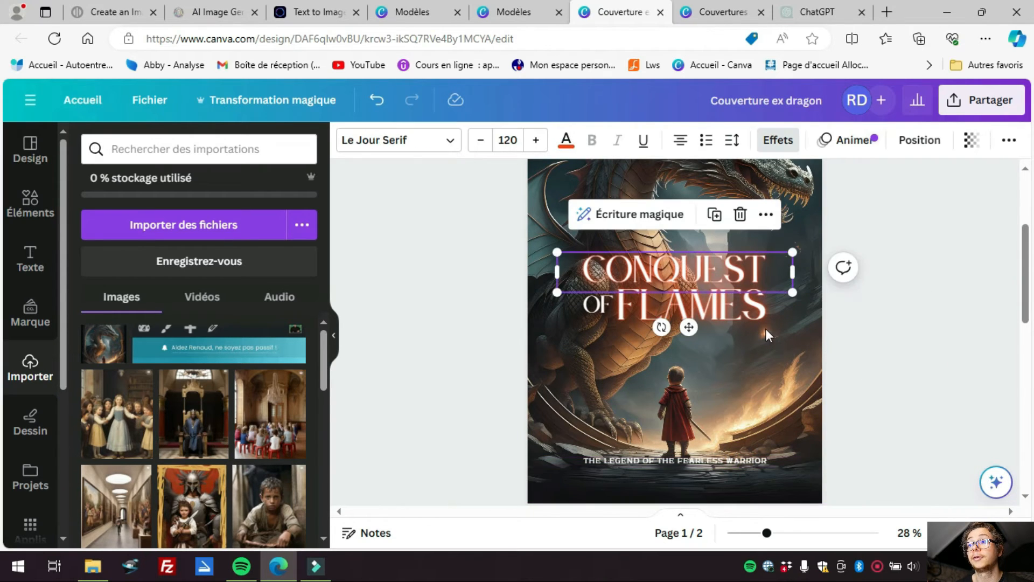
pyautogui.click(737, 315)
pyautogui.scroll(2, 795, 387)
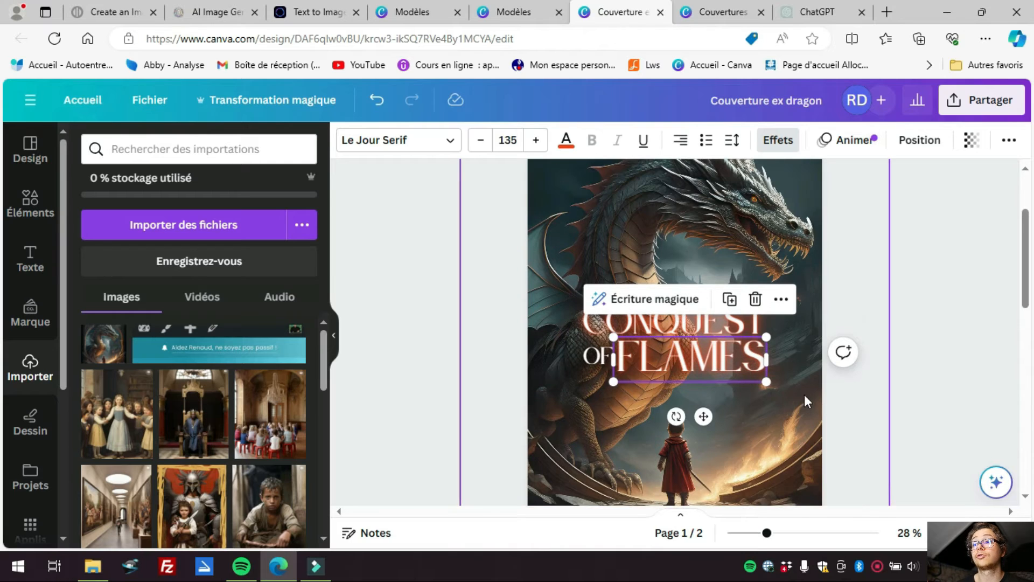
pyautogui.scroll(2, 804, 394)
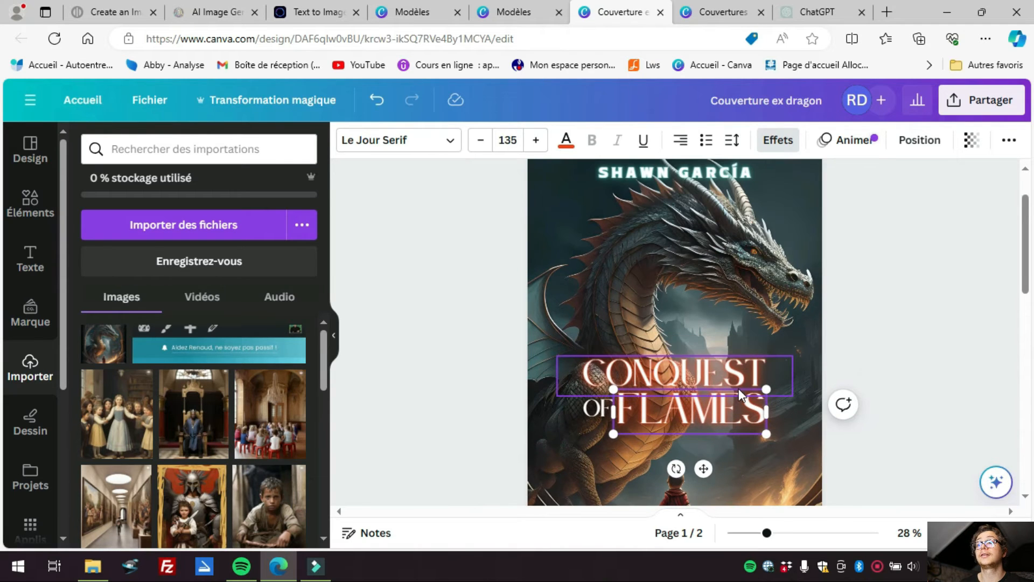
pyautogui.click(700, 169)
pyautogui.press('Delete')
pyautogui.scroll(1, 892, 303)
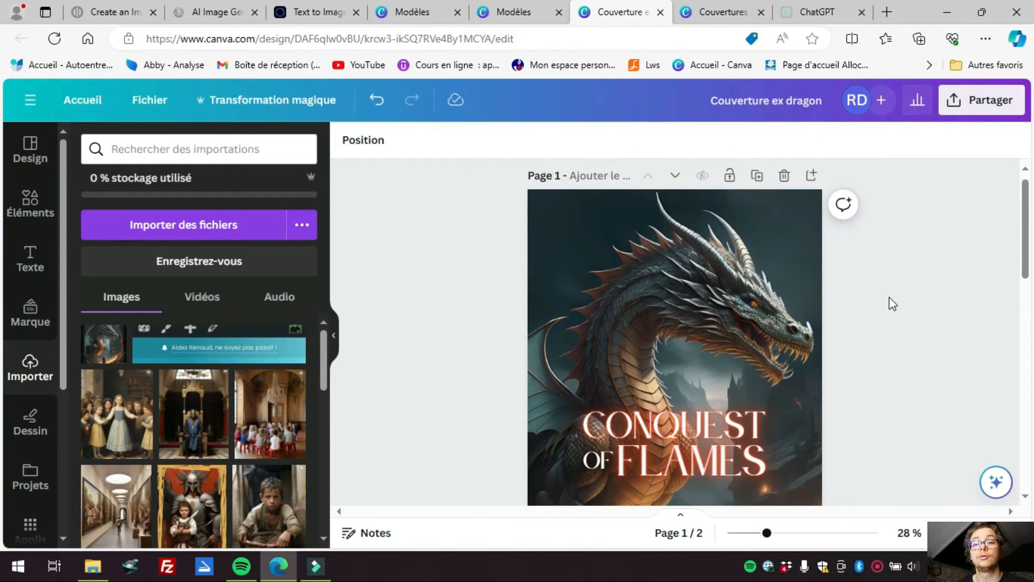
# Delete the title words "CONQUEST", "FLAMES" and "OF" from the cover
pyautogui.scroll(-2, 893, 295)
pyautogui.click(754, 364)
pyautogui.press('Delete')
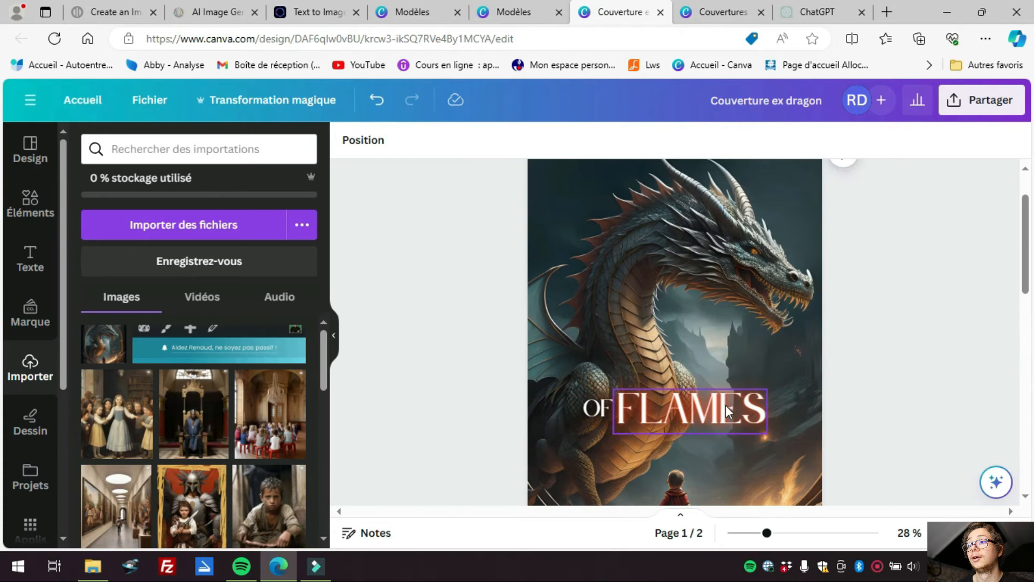
pyautogui.click(725, 405)
pyautogui.press('Delete')
pyautogui.click(605, 415)
pyautogui.press('Delete')
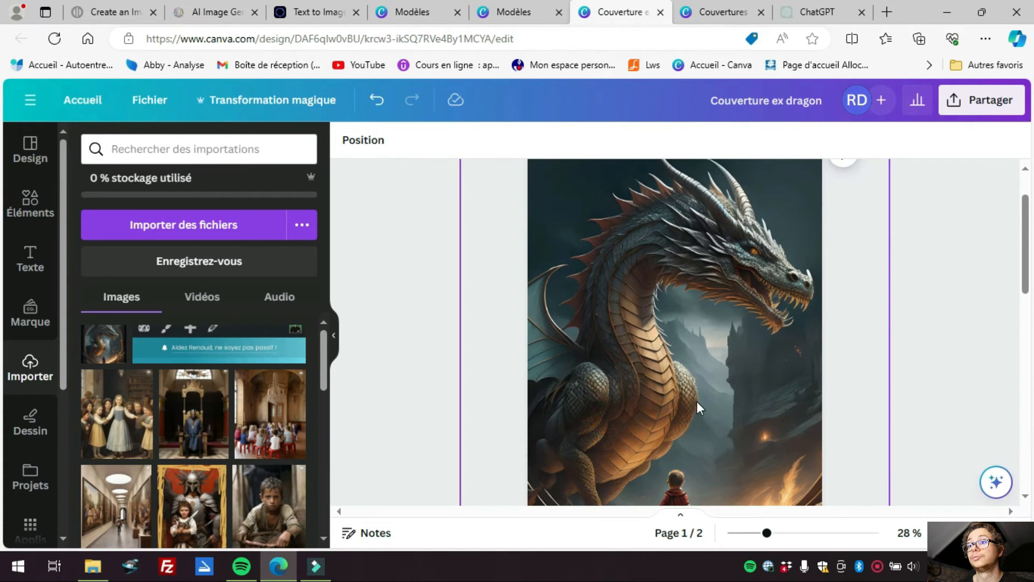
# Delete the subtitle "THE LEGEND OF THE FEARLESS WARRIOR" near the lower edge of the cover
pyautogui.scroll(-2, 696, 401)
pyautogui.click(679, 468)
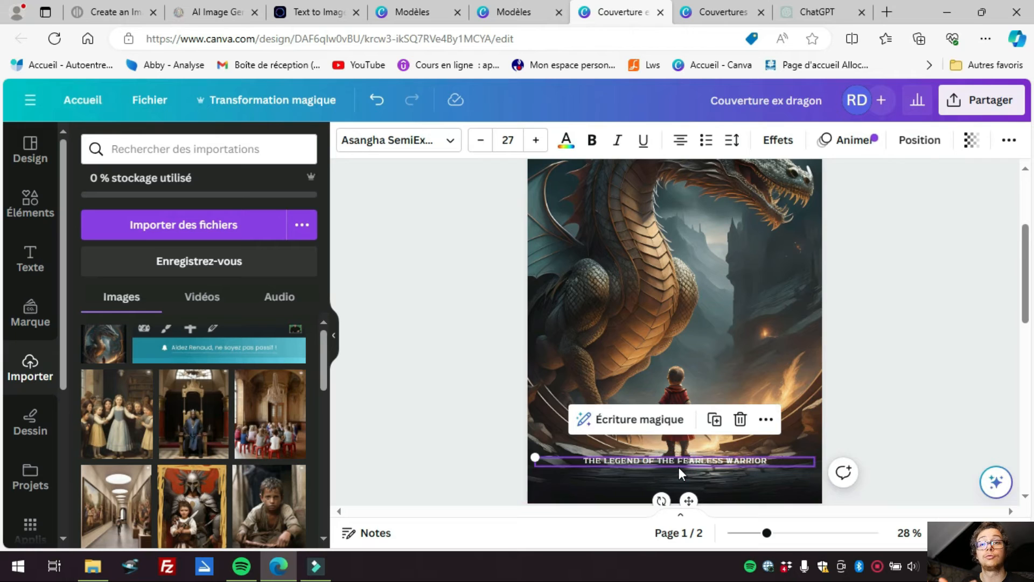
pyautogui.press('Delete')
pyautogui.scroll(2, 899, 326)
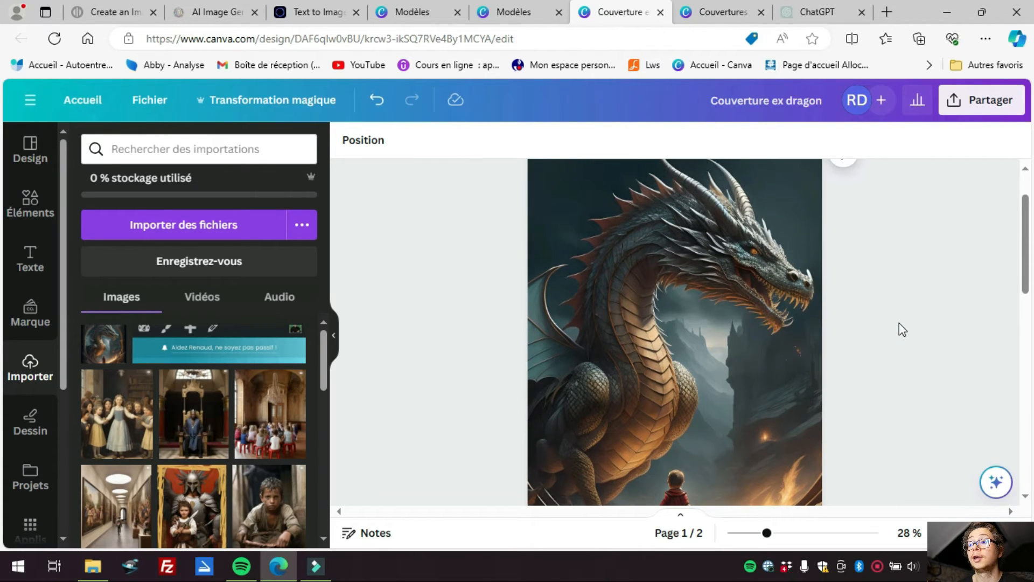
# Examine the text-free dragon image on page 1 from top to bottom at 21% zoom
pyautogui.scroll(-1, 899, 322)
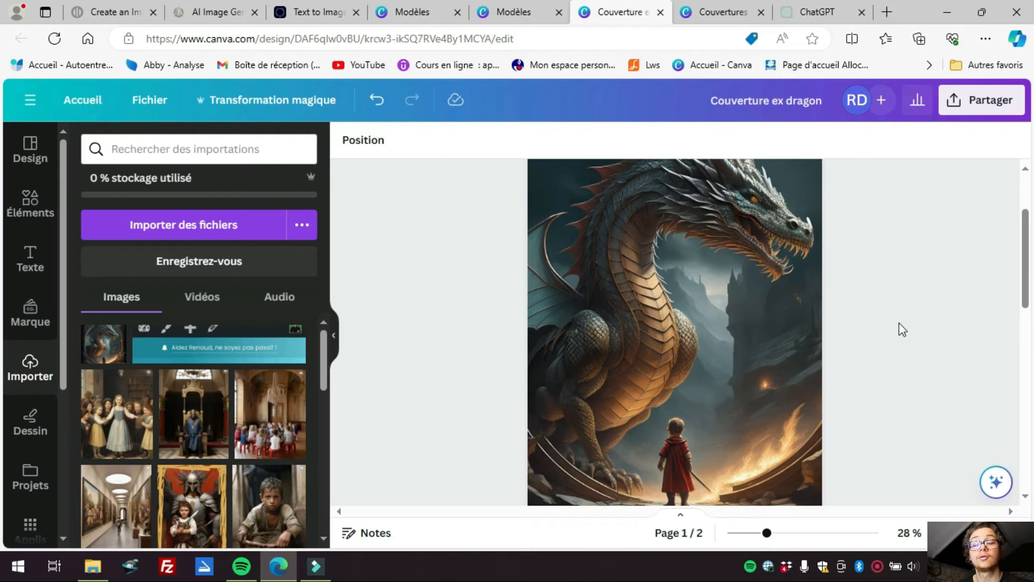
pyautogui.scroll(1, 898, 323)
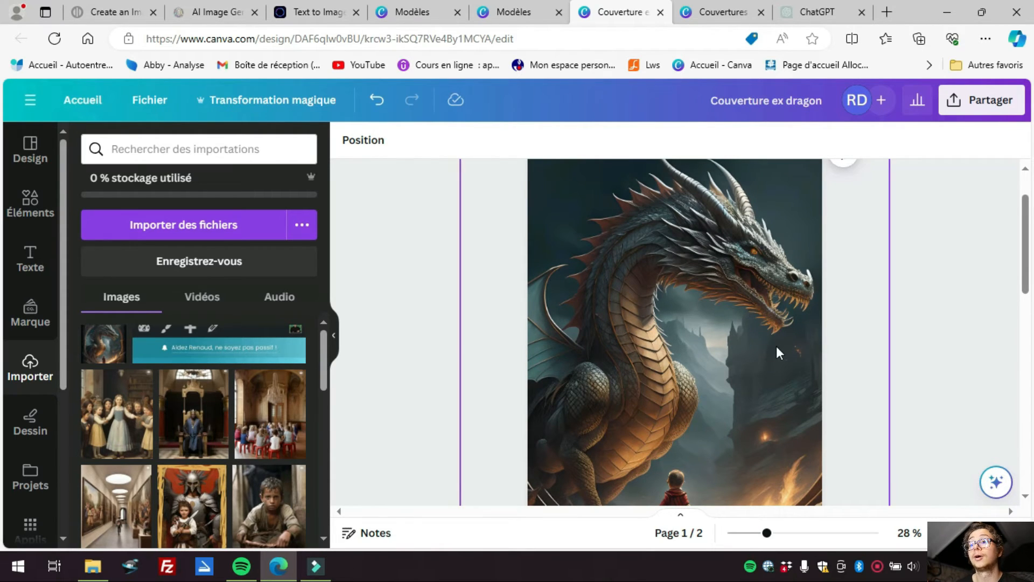
pyautogui.scroll(-1, 777, 345)
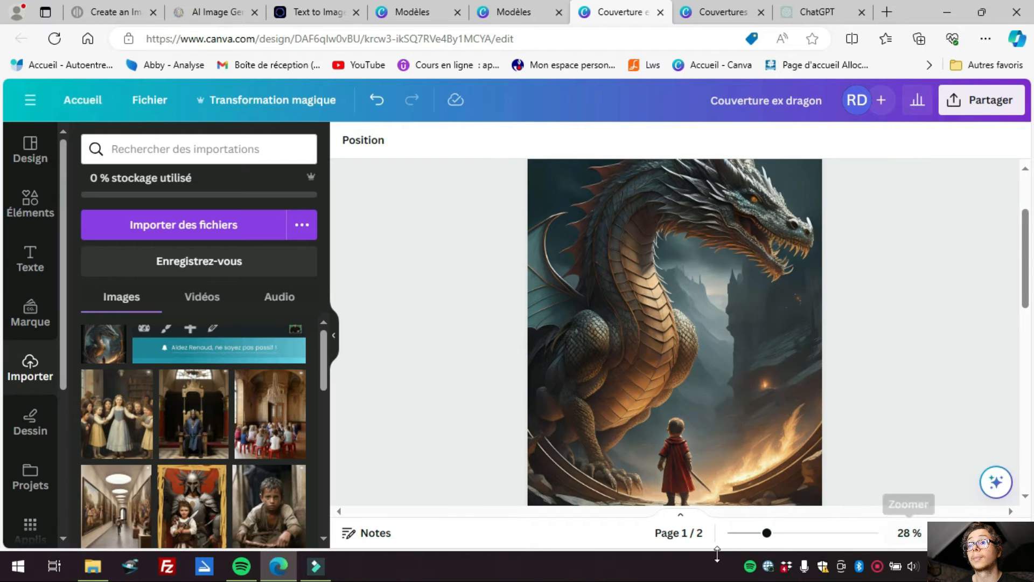
pyautogui.moveTo(765, 540); pyautogui.dragTo(757, 542)
pyautogui.scroll(1, 810, 446)
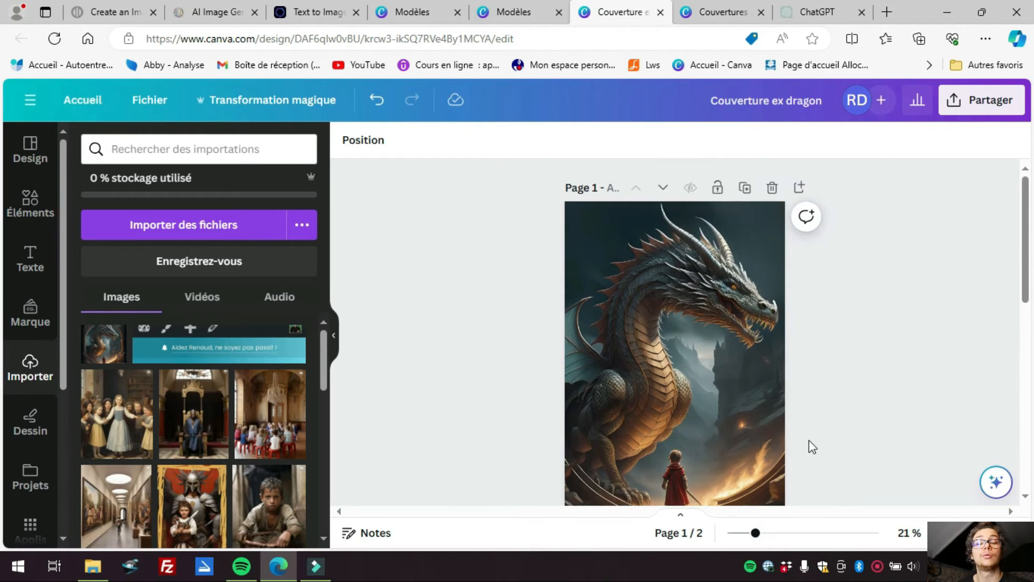
pyautogui.scroll(-1, 812, 447)
pyautogui.scroll(1, 811, 447)
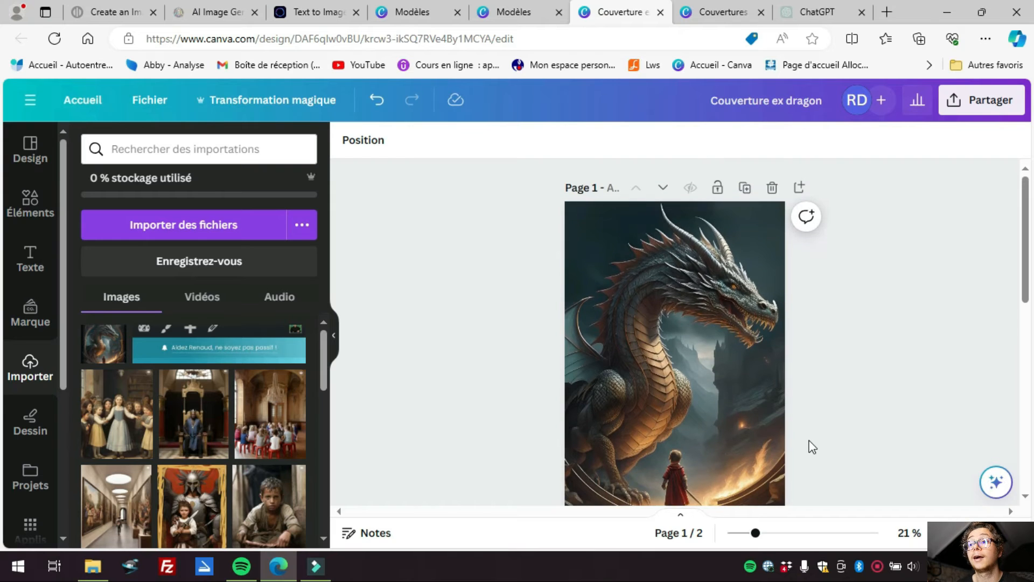
pyautogui.scroll(-1, 812, 446)
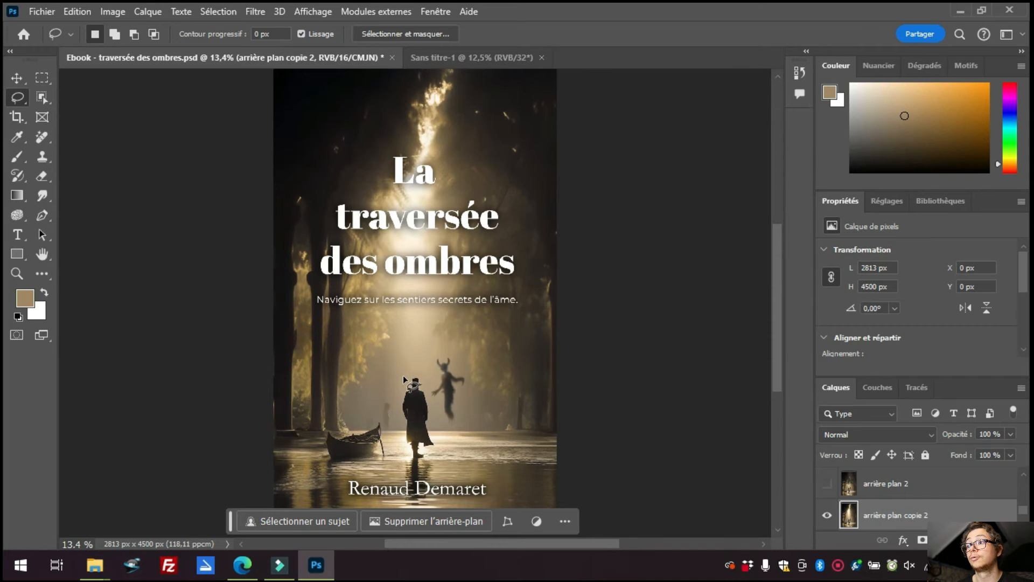
# Switch to Photoshop, lasso the background above the waterline excluding the man in the hat, and start a Generative Fill on it
pyautogui.moveTo(362, 414)
pyautogui.mouseDown()
pyautogui.moveTo(297, 434)
pyautogui.moveTo(208, 416)
pyautogui.moveTo(150, 259)
pyautogui.moveTo(109, 6)
pyautogui.moveTo(459, 12)
pyautogui.moveTo(605, 63)
pyautogui.moveTo(633, 305)
pyautogui.moveTo(613, 403)
pyautogui.moveTo(594, 426)
pyautogui.moveTo(546, 427)
pyautogui.mouseUp()
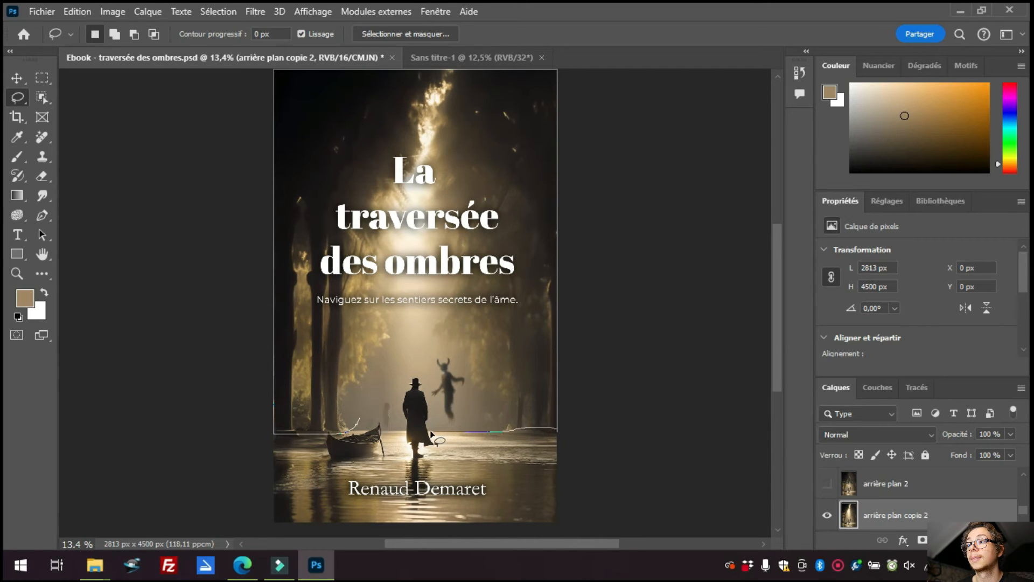
pyautogui.moveTo(428, 414); pyautogui.dragTo(405, 390)
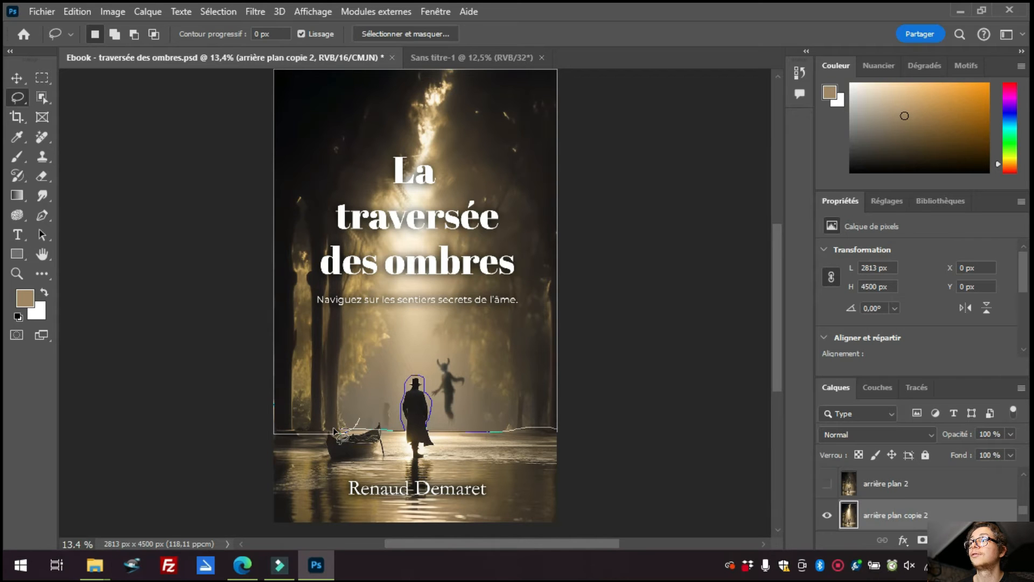
pyautogui.moveTo(324, 428); pyautogui.dragTo(317, 431)
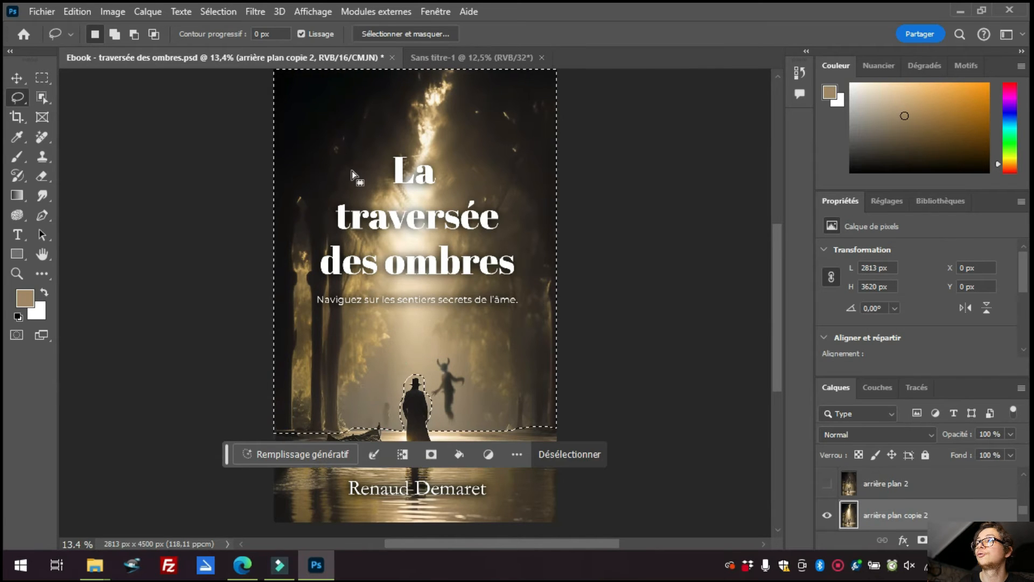
pyautogui.click(315, 452)
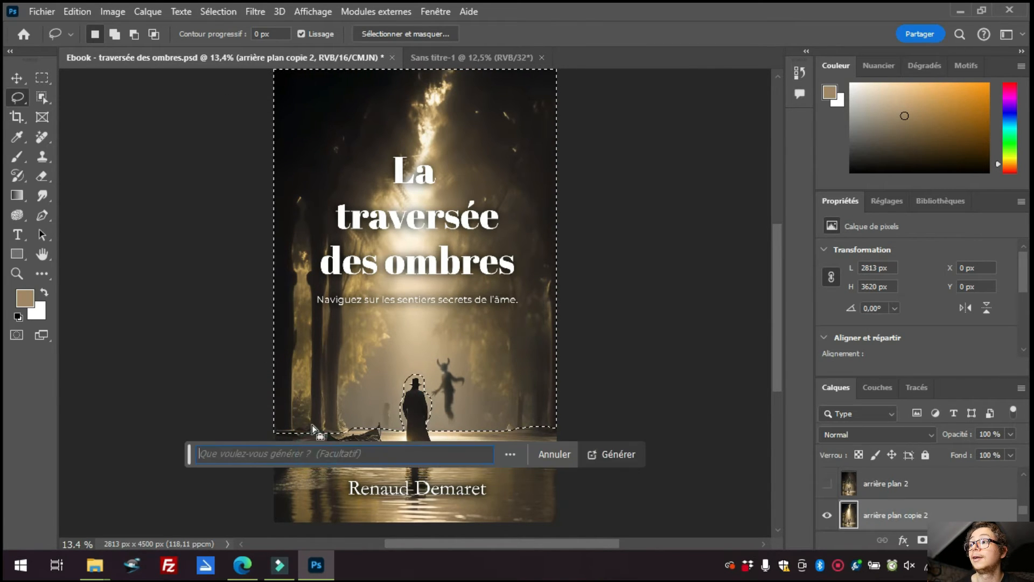
pyautogui.write('re')
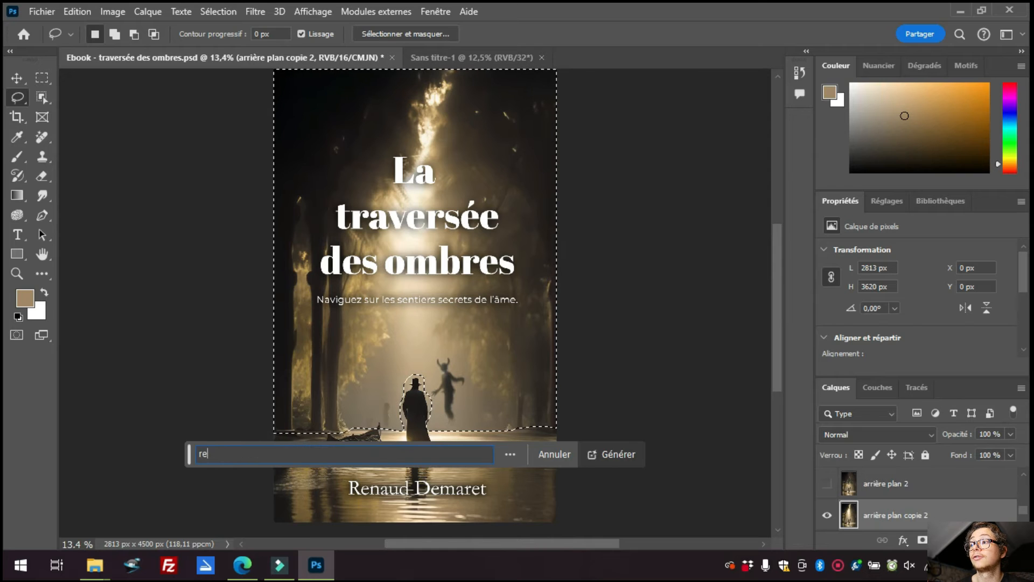
pyautogui.write('mov')
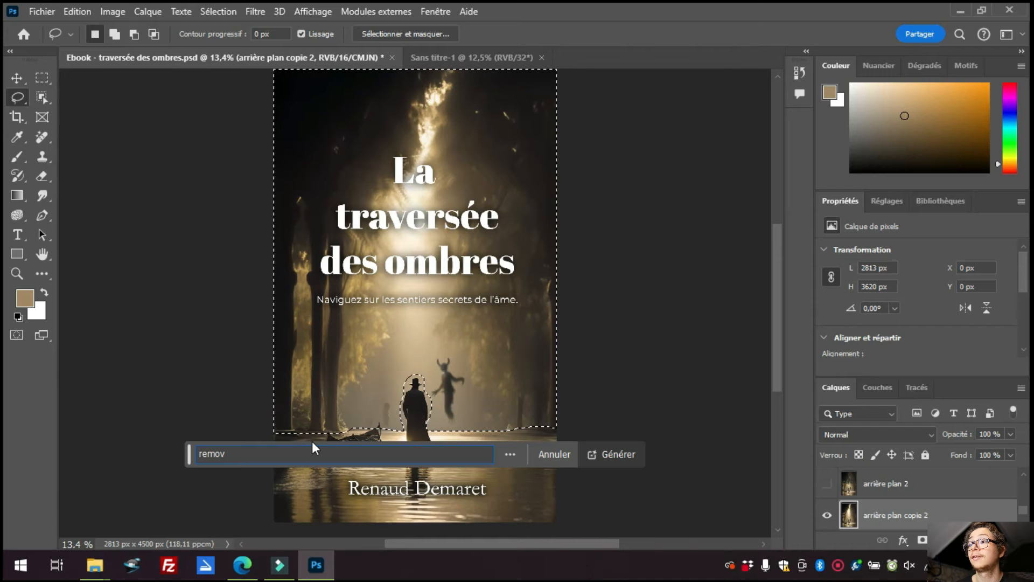
pyautogui.press('BackSpace')
pyautogui.press('BackSpace')
pyautogui.press('BackSpace')
pyautogui.press('BackSpace')
pyautogui.press('BackSpace')
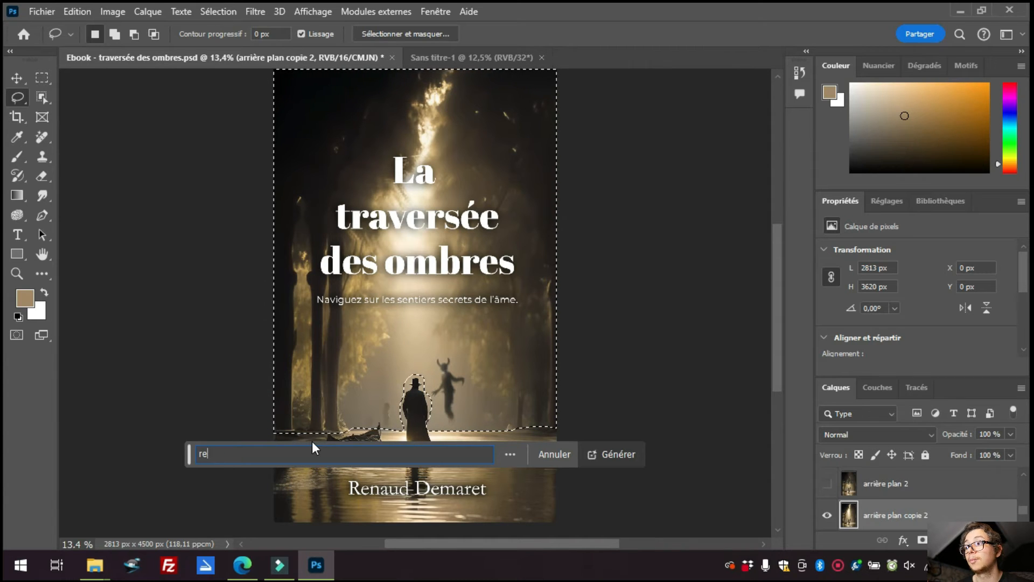
pyautogui.write('a f')
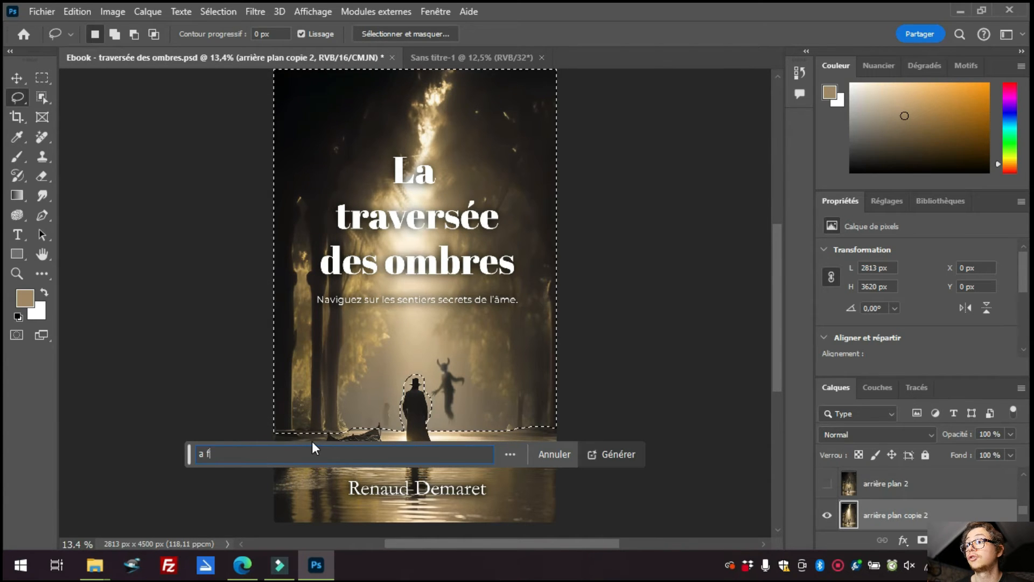
pyautogui.write('ull black')
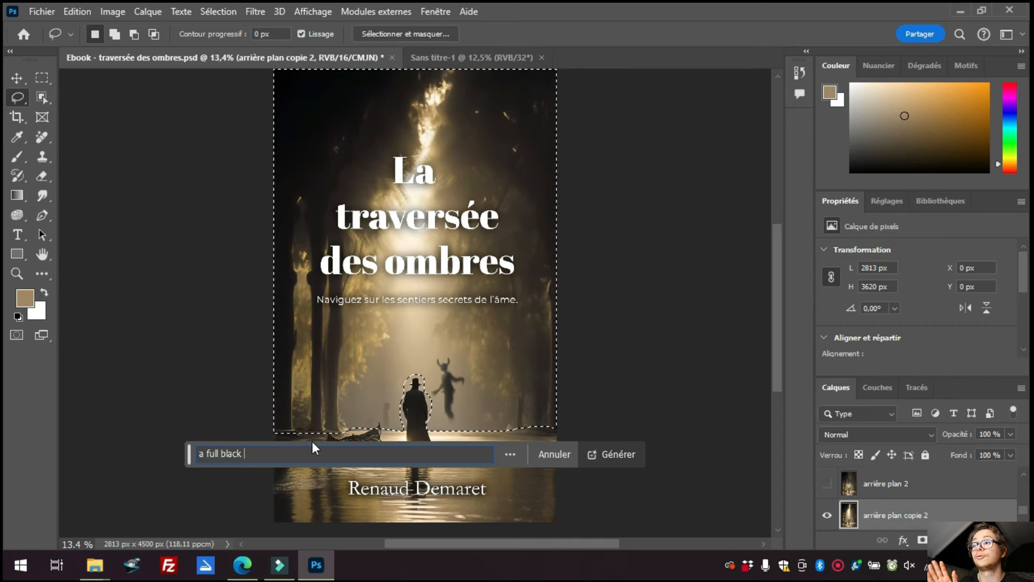
pyautogui.hotkey('ctrl', 'a')
pyautogui.press('BackSpace')
# Try a Generative Fill of the selected background with the prompt "remove" and compare the generated variations
pyautogui.write('remove')
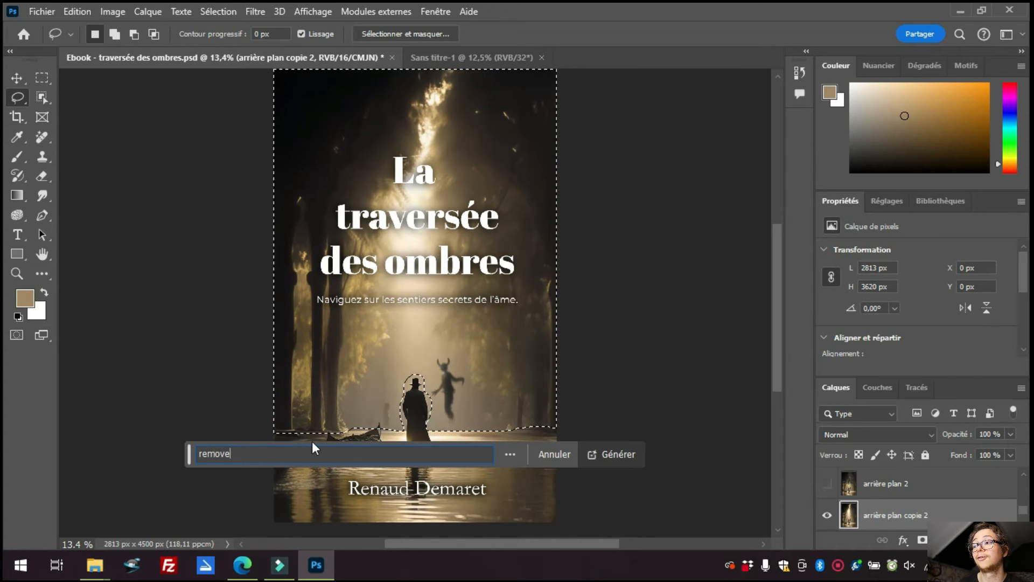
pyautogui.click(627, 455)
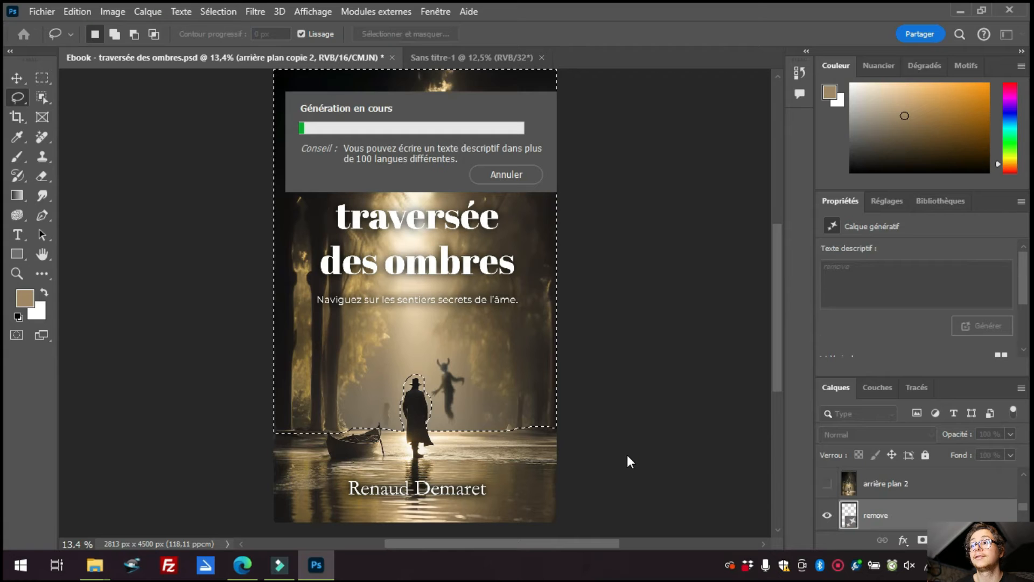
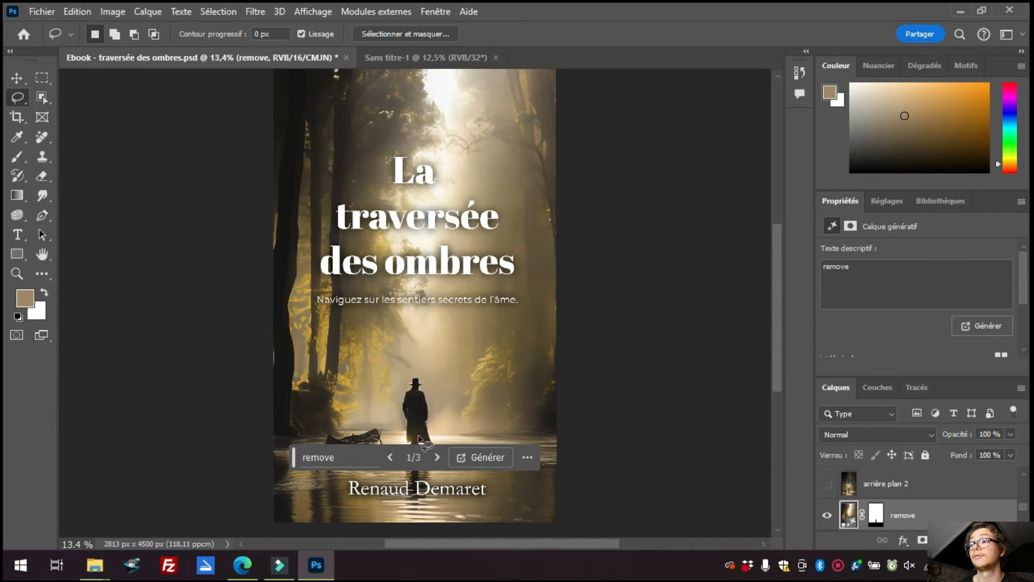
pyautogui.click(436, 457)
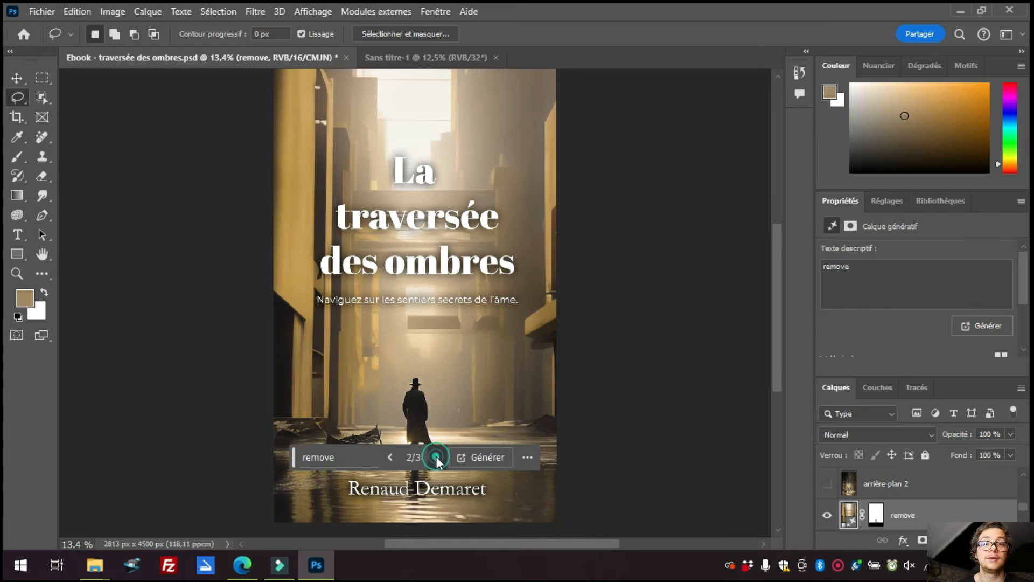
pyautogui.click(437, 456)
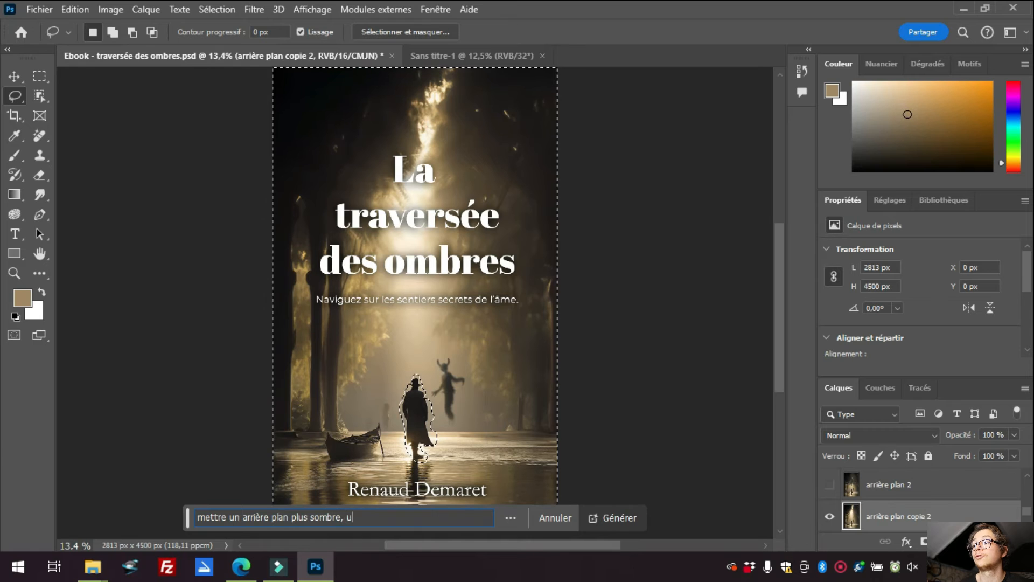
# Generate a new background with the prompt "mettre un arrière plan plus sombre, une grotte", compare its variations and return to the second one
pyautogui.write('ne grotte')
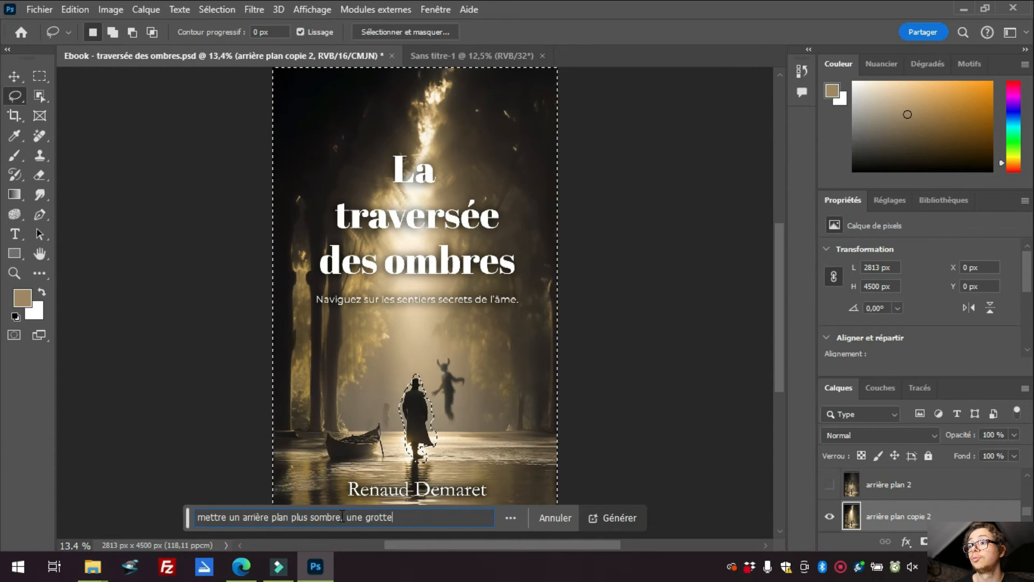
pyautogui.click(618, 517)
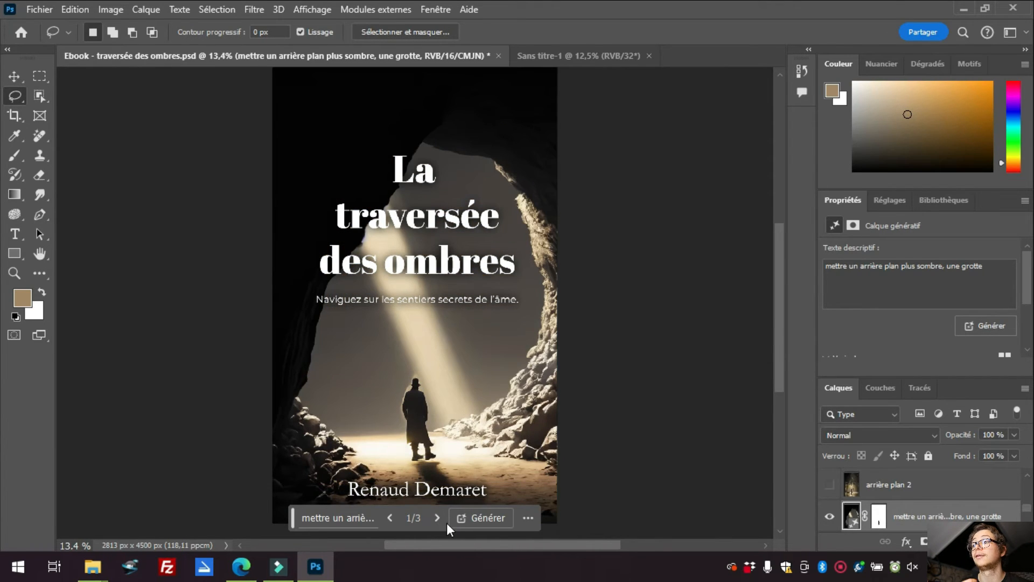
pyautogui.click(438, 518)
pyautogui.click(438, 518)
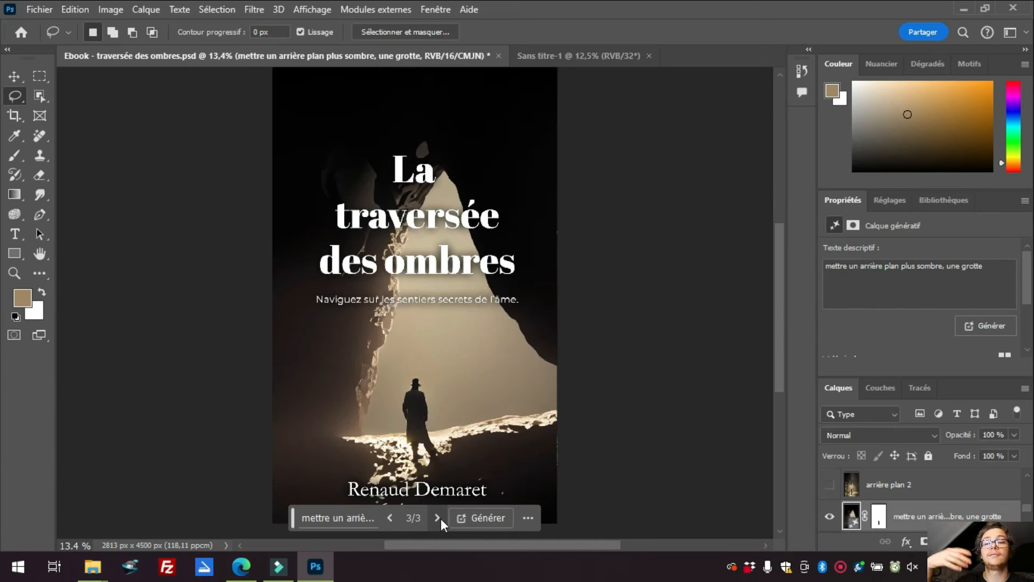
pyautogui.click(390, 518)
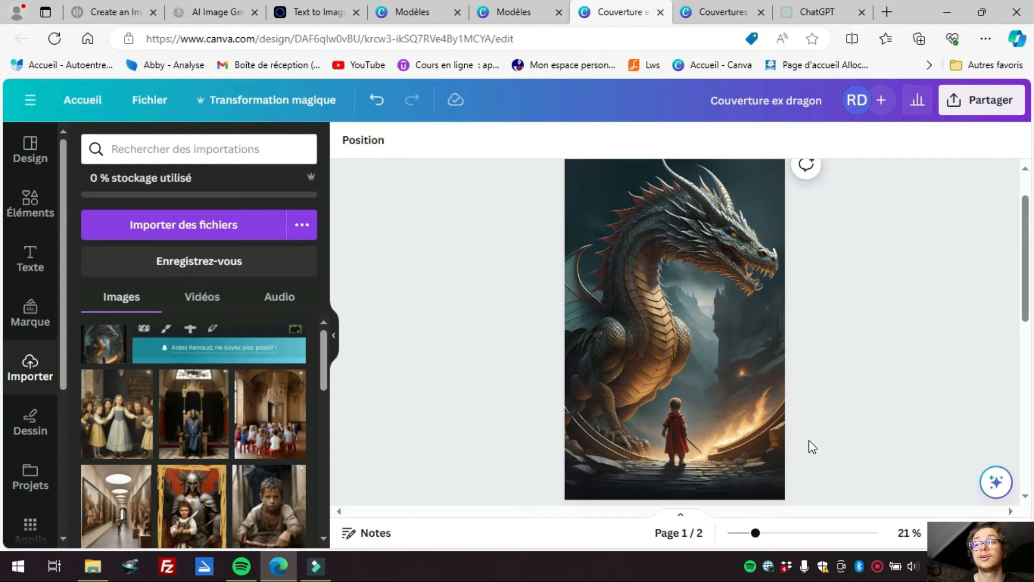
# Undo the last change, shrink the dragon image on page 1 and place it lower, leaving a blank band above it
pyautogui.hotkey('ctrl', 'z')
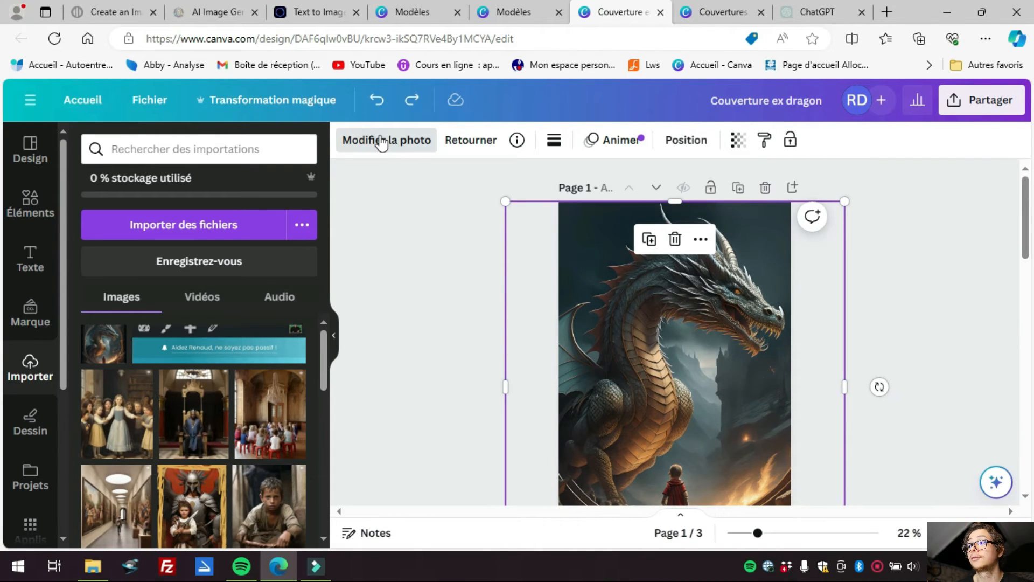
pyautogui.click(382, 141)
pyautogui.scroll(-2, 457, 278)
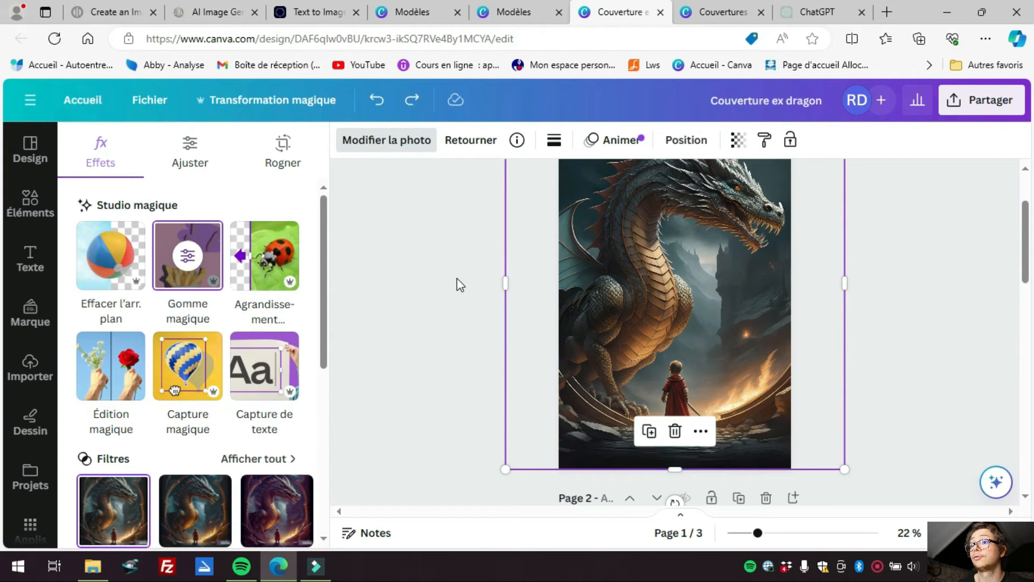
pyautogui.scroll(2, 844, 362)
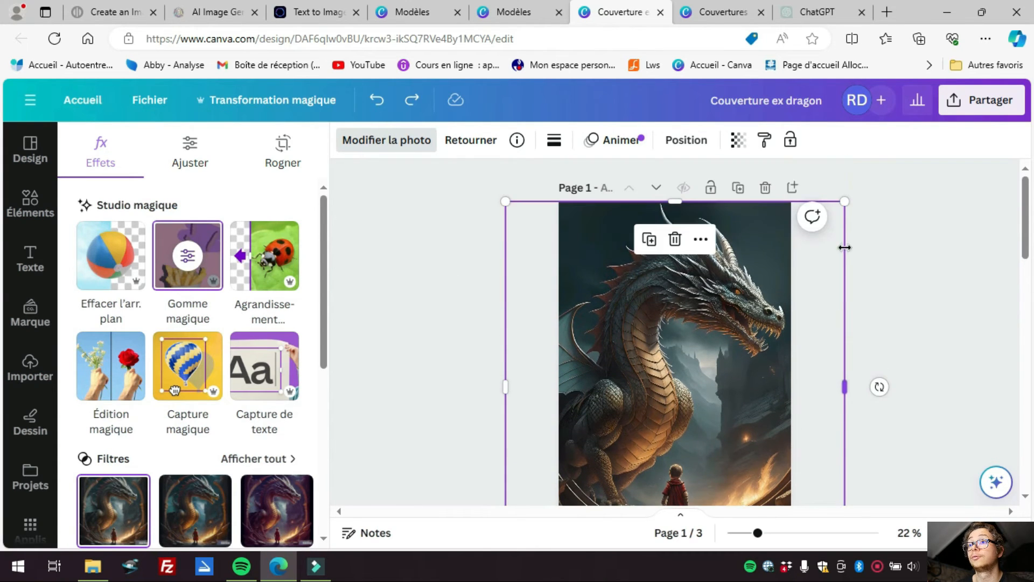
pyautogui.moveTo(844, 202); pyautogui.dragTo(805, 222)
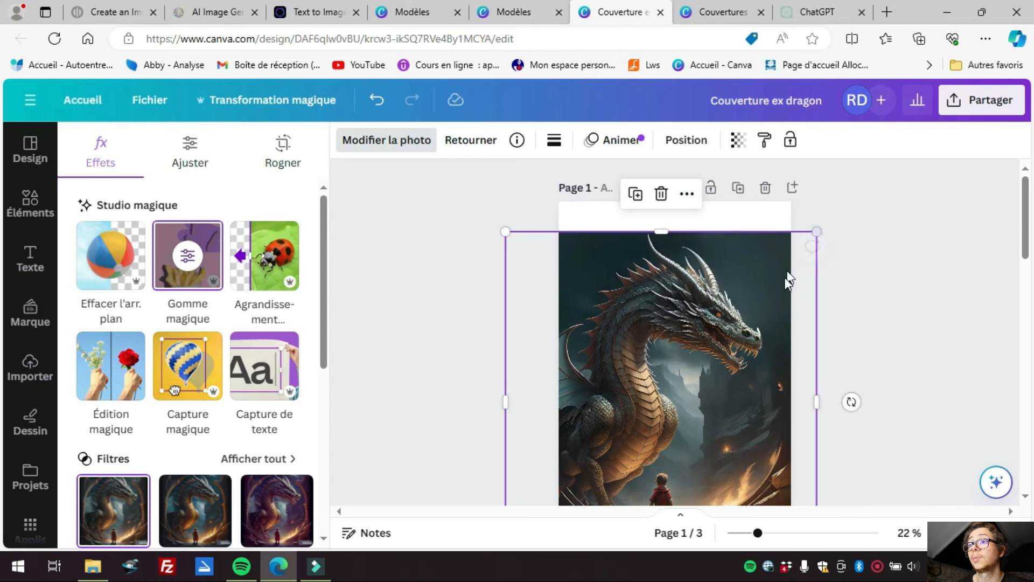
pyautogui.moveTo(768, 314); pyautogui.dragTo(785, 295)
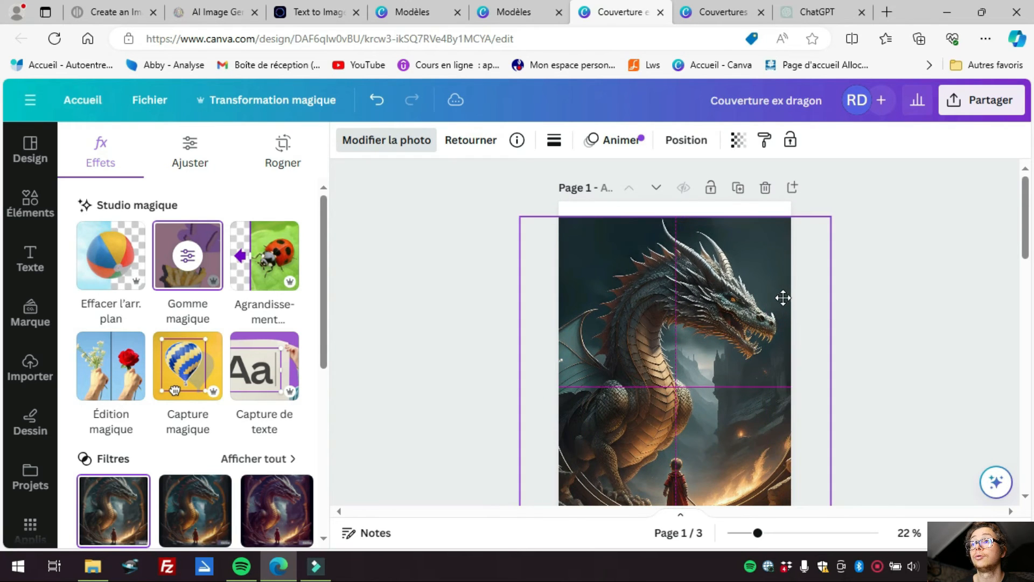
pyautogui.scroll(-2, 908, 297)
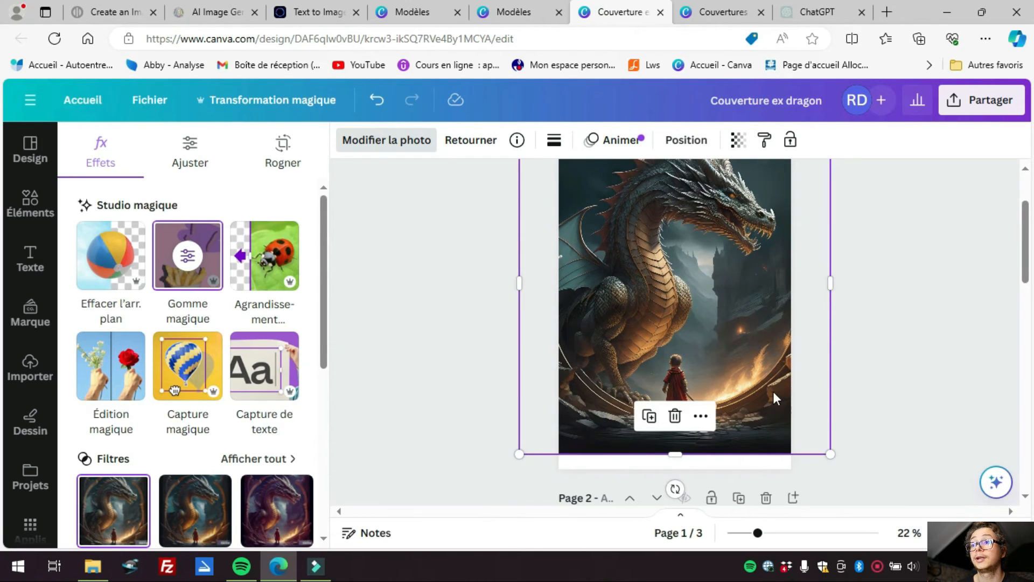
pyautogui.moveTo(774, 386); pyautogui.dragTo(780, 386)
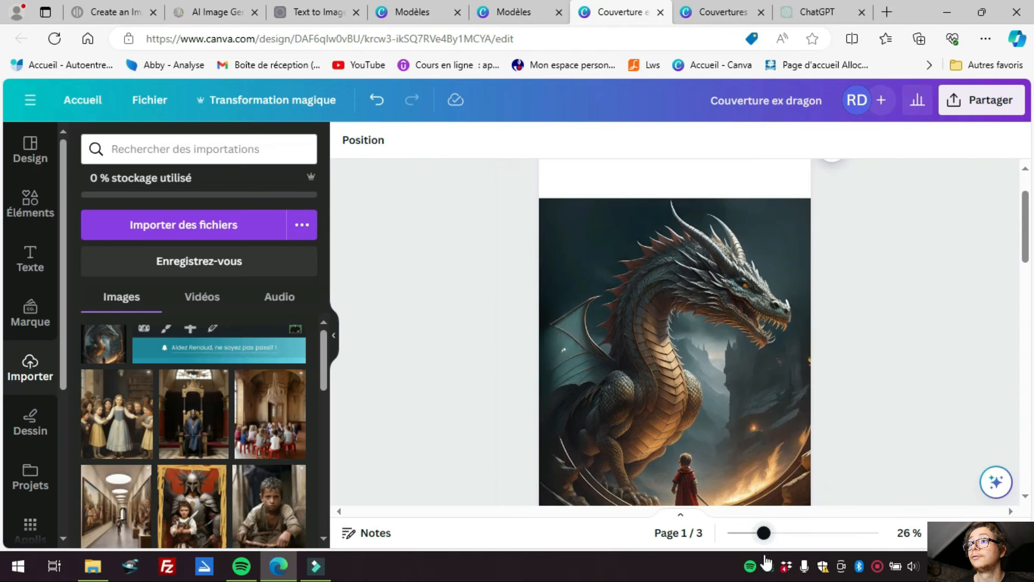
# Extend the dragon image to the full page (Page entière) with Magic Expand and keep the fourth generated result
pyautogui.doubleClick(789, 291)
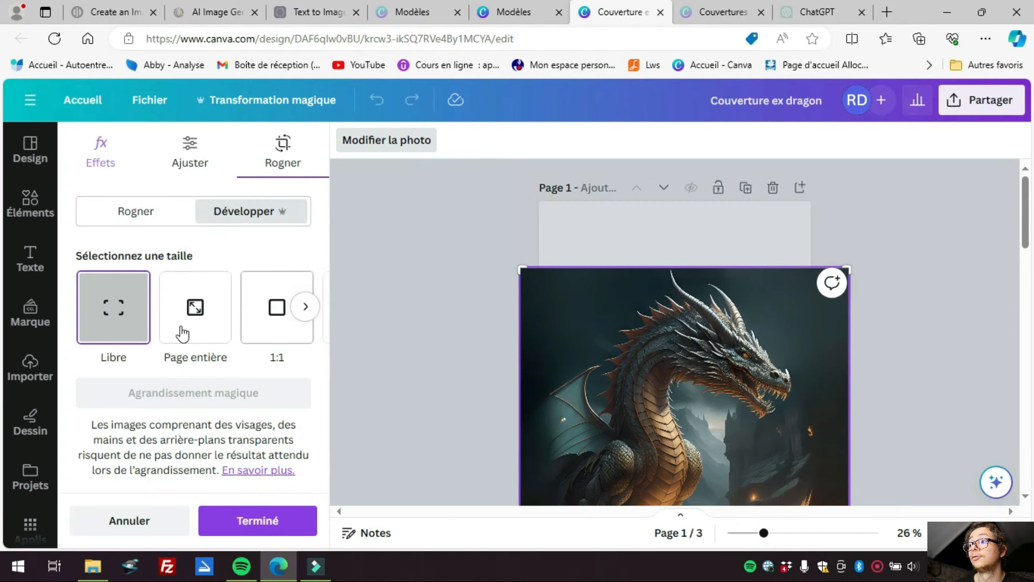
pyautogui.click(195, 310)
pyautogui.click(193, 393)
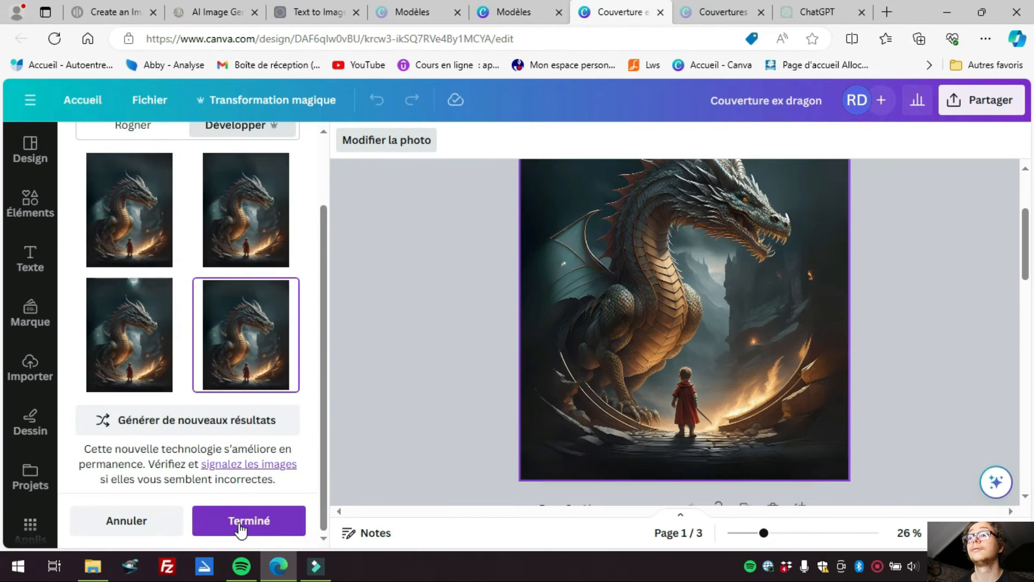
pyautogui.click(241, 522)
pyautogui.click(862, 321)
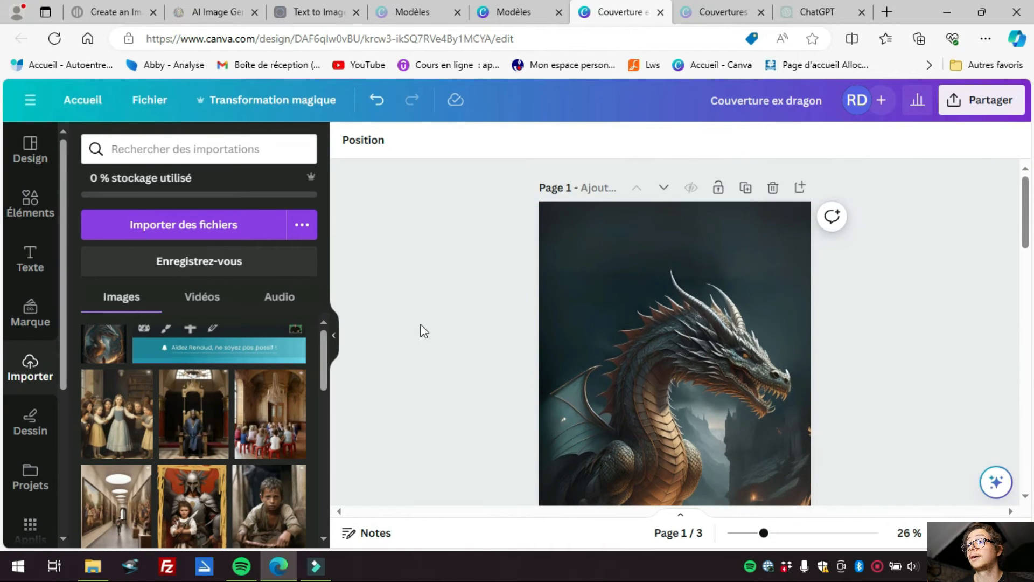
# Erase the stray marks above the dragon's head and between its horns with the Magic Eraser at brush size 20
pyautogui.click(540, 235)
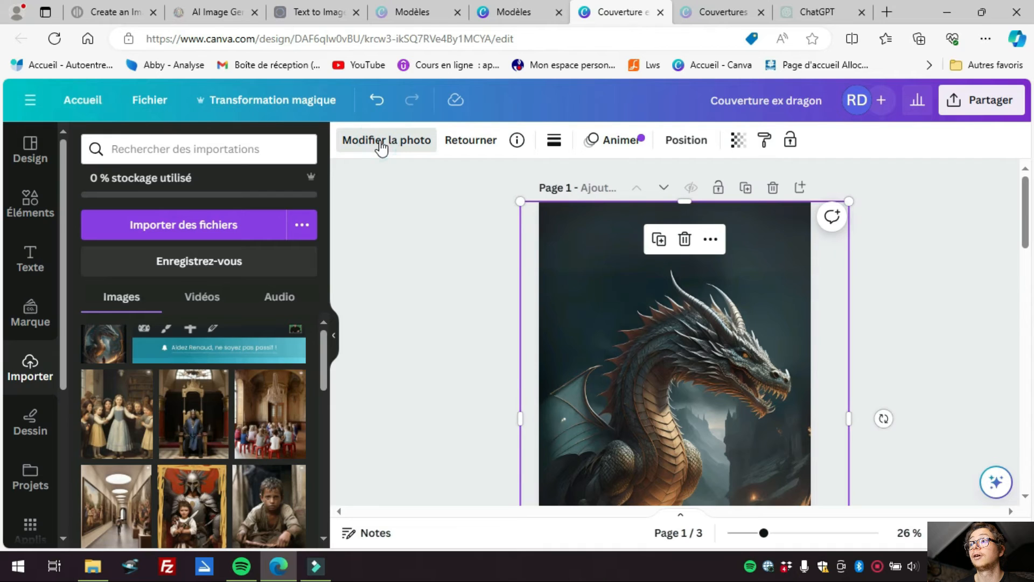
pyautogui.click(396, 158)
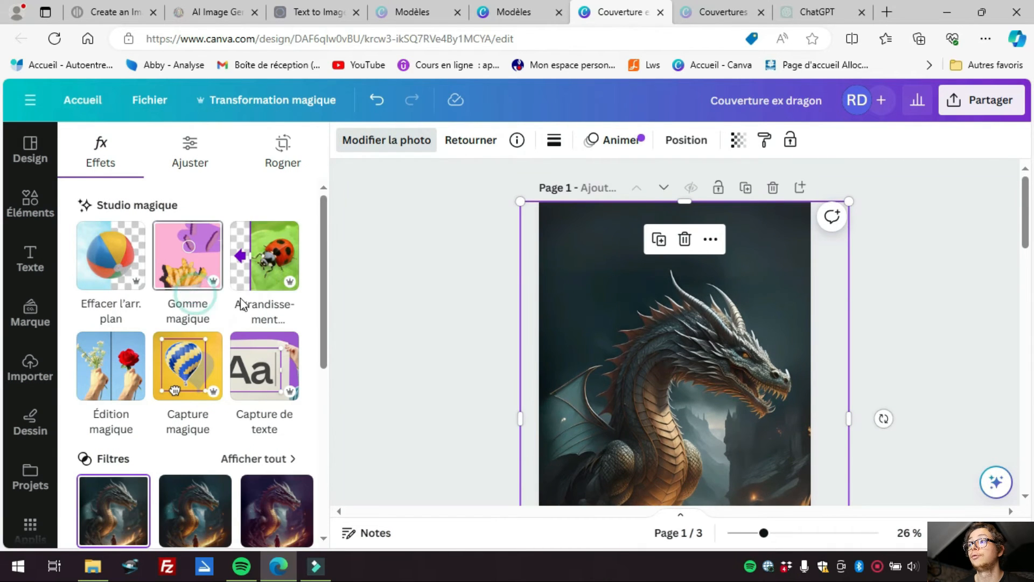
pyautogui.click(187, 299)
pyautogui.moveTo(649, 229)
pyautogui.mouseDown()
pyautogui.moveTo(561, 229)
pyautogui.moveTo(655, 228)
pyautogui.moveTo(640, 189)
pyautogui.moveTo(654, 189)
pyautogui.moveTo(588, 184)
pyautogui.moveTo(716, 183)
pyautogui.moveTo(579, 172)
pyautogui.moveTo(801, 184)
pyautogui.moveTo(724, 184)
pyautogui.moveTo(762, 184)
pyautogui.moveTo(733, 200)
pyautogui.moveTo(744, 208)
pyautogui.moveTo(807, 218)
pyautogui.moveTo(783, 201)
pyautogui.moveTo(804, 191)
pyautogui.moveTo(803, 178)
pyautogui.moveTo(700, 177)
pyautogui.mouseUp()
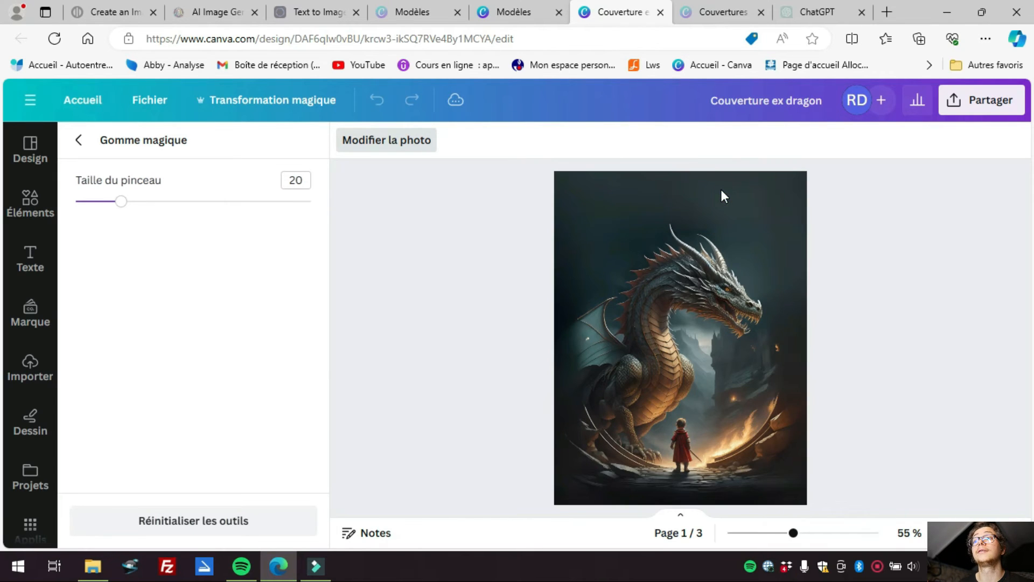
pyautogui.scroll(3, 720, 197)
pyautogui.scroll(5, 706, 190)
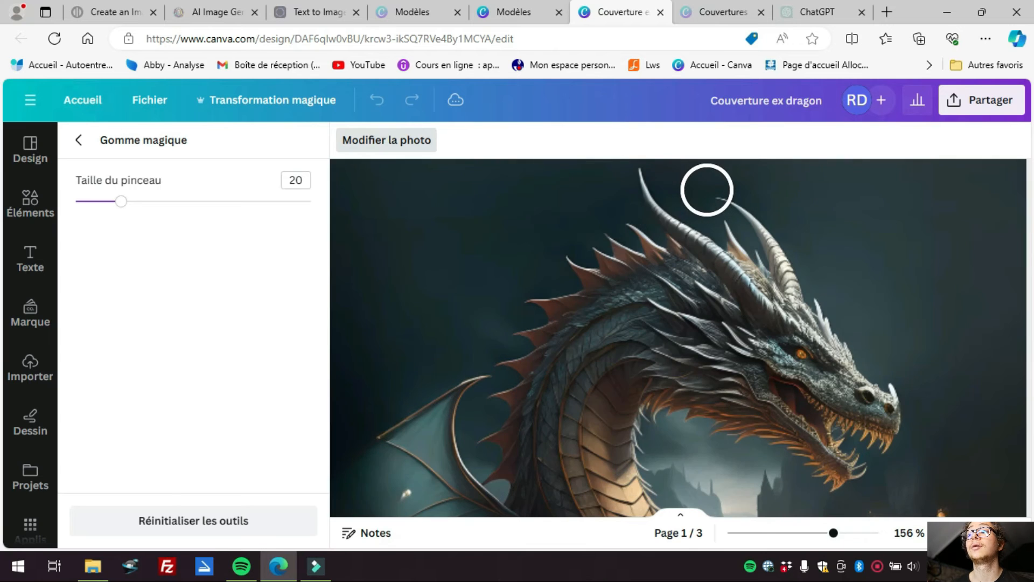
pyautogui.click(679, 173)
pyautogui.moveTo(679, 173); pyautogui.dragTo(690, 199)
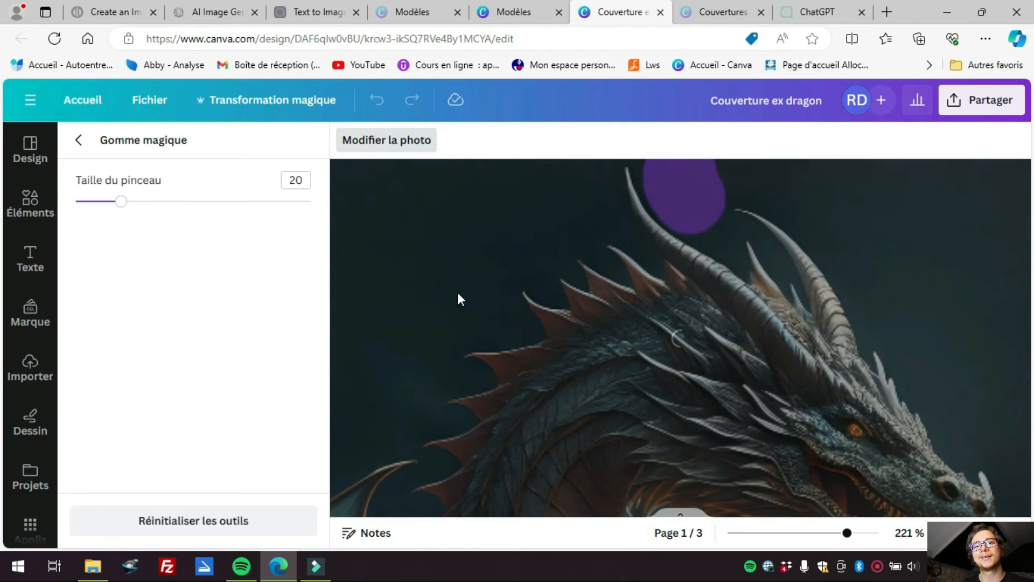
# Erase the stray mark in the dark background just behind the dragon's longest horn with the Magic Eraser
pyautogui.moveTo(847, 532); pyautogui.dragTo(818, 542)
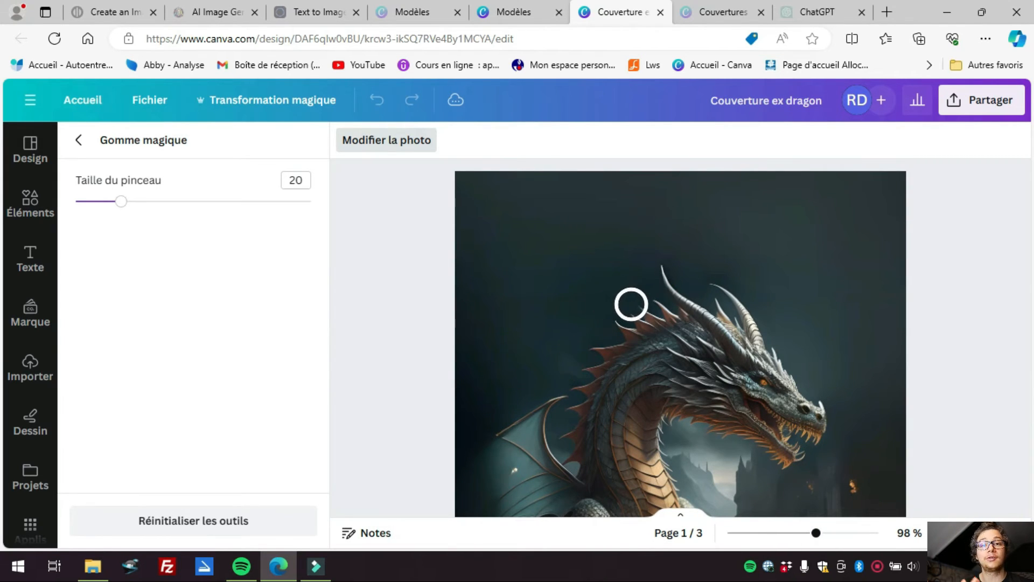
pyautogui.click(644, 287)
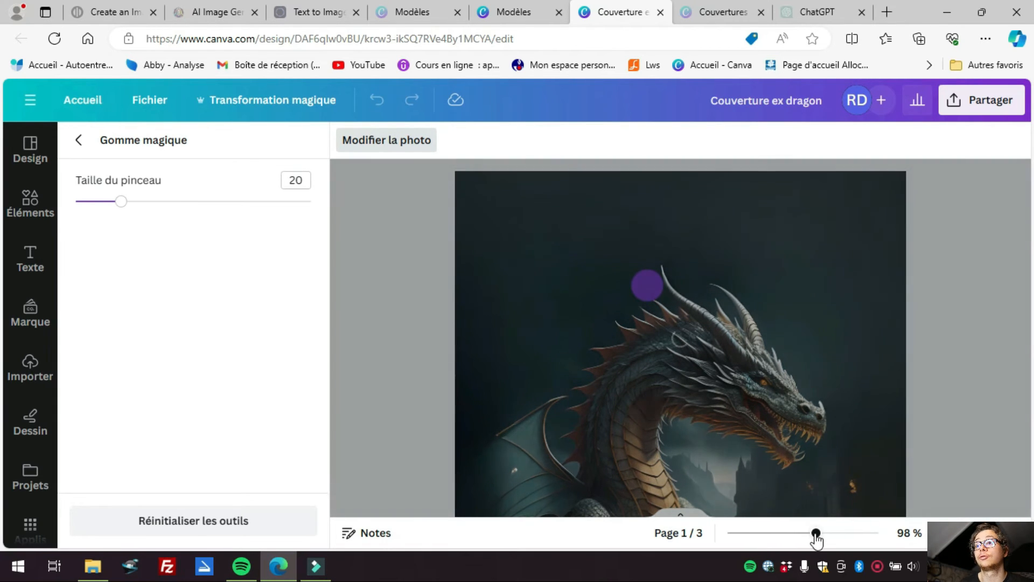
pyautogui.moveTo(815, 532); pyautogui.dragTo(795, 533)
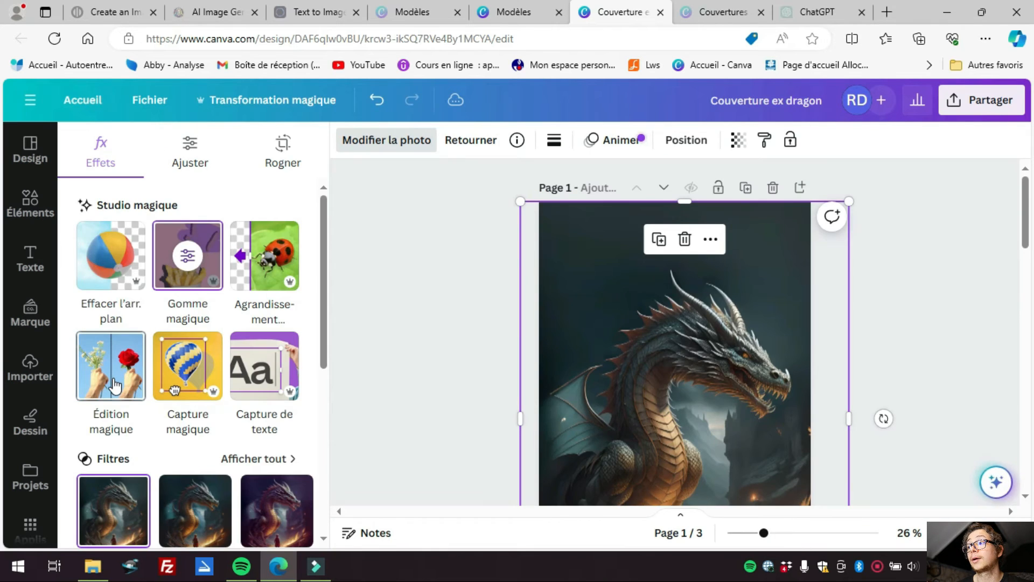
# Apply Magic Edit to the entire dragon image with the prompt "Rendre l'image plus chaleureuse." and keep the first result
pyautogui.click(112, 371)
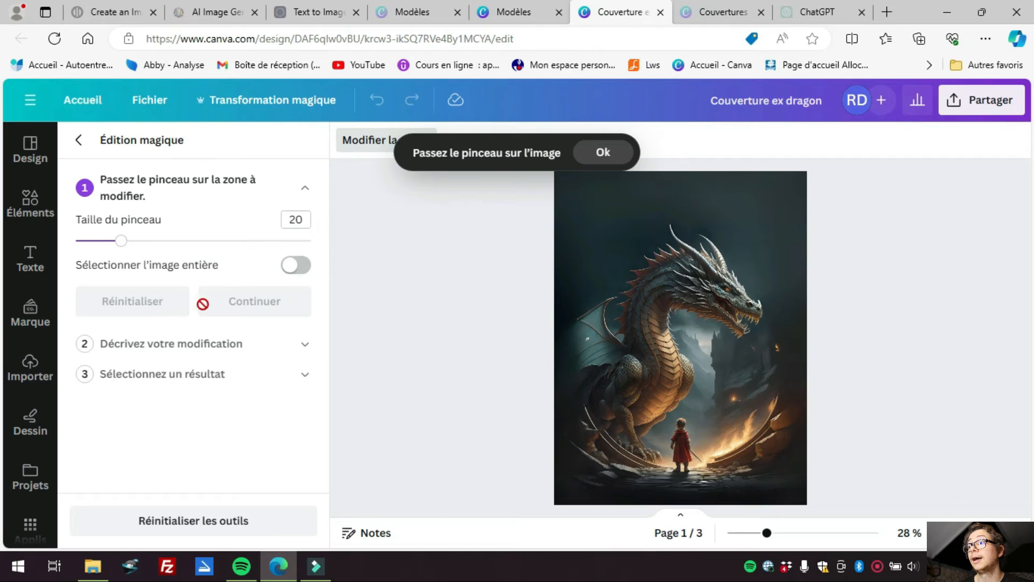
pyautogui.click(297, 264)
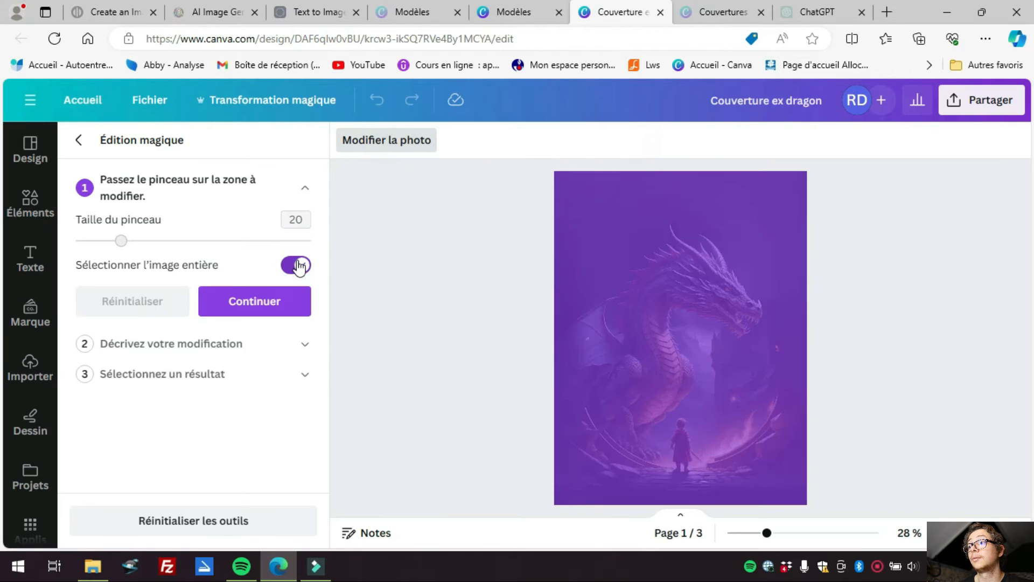
pyautogui.click(226, 294)
pyautogui.write("Rendre l'image plus chaleureuse")
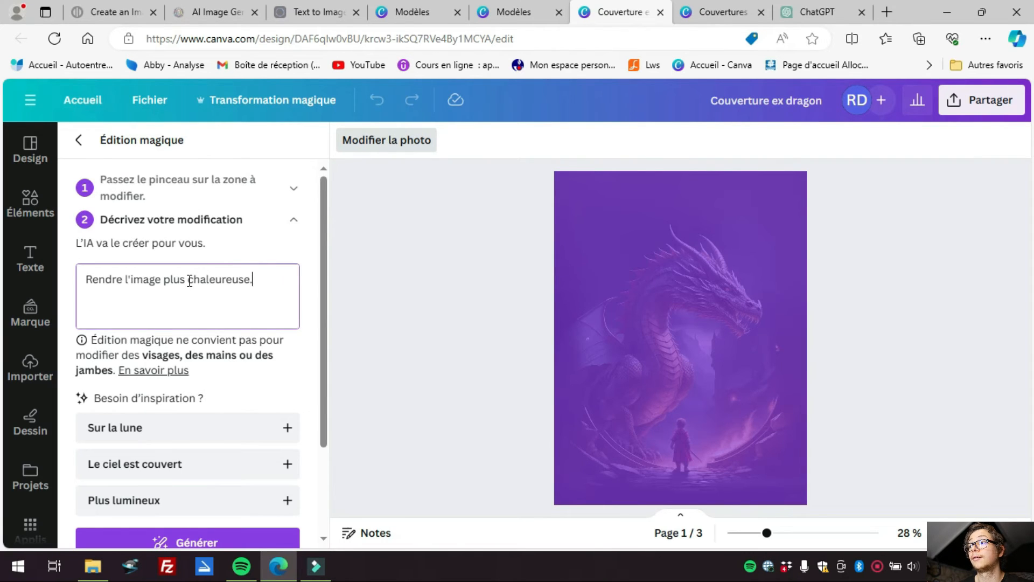
pyautogui.scroll(-1, 240, 464)
pyautogui.click(221, 487)
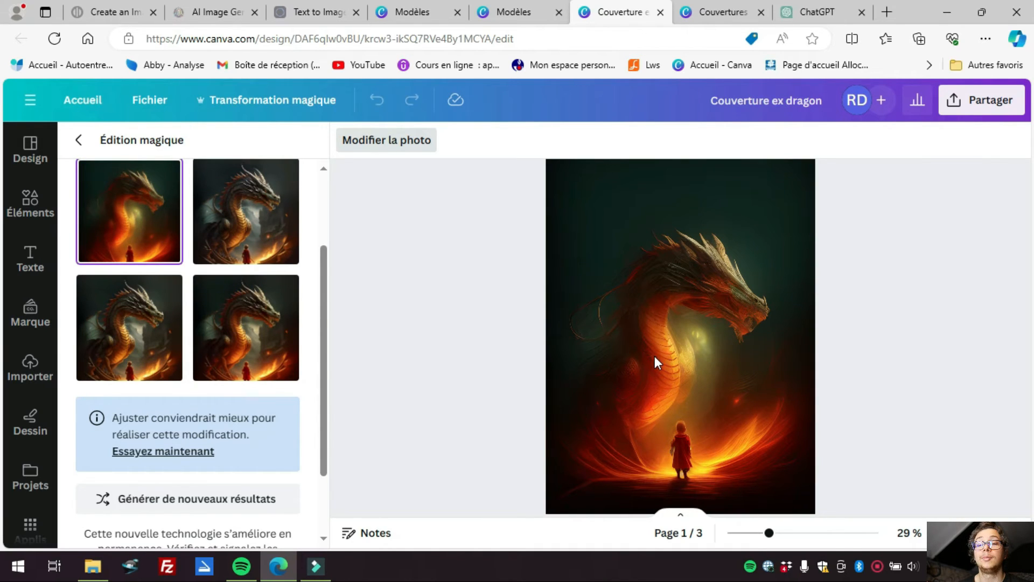
pyautogui.scroll(-1, 654, 355)
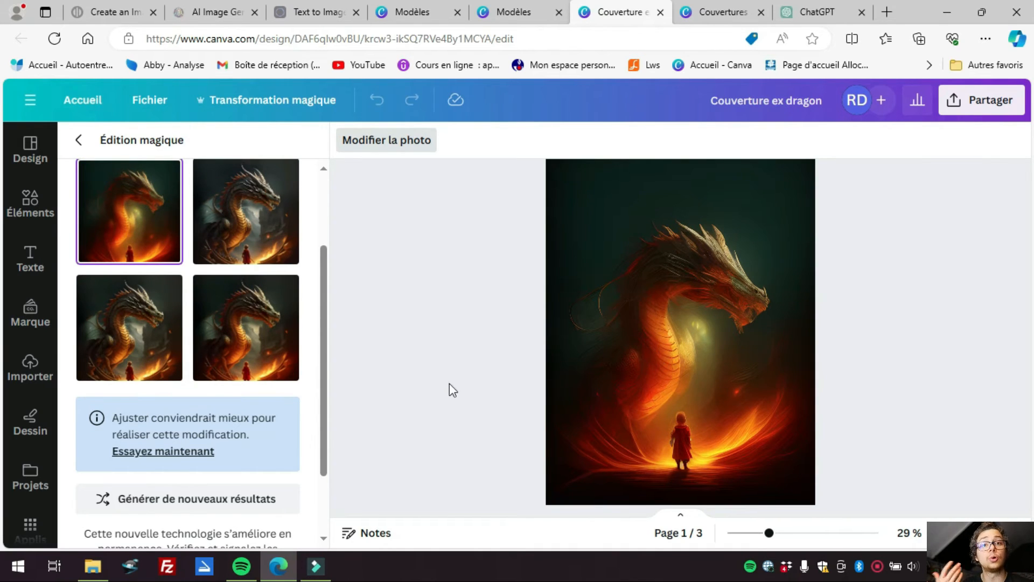
pyautogui.scroll(-2, 228, 453)
pyautogui.click(242, 519)
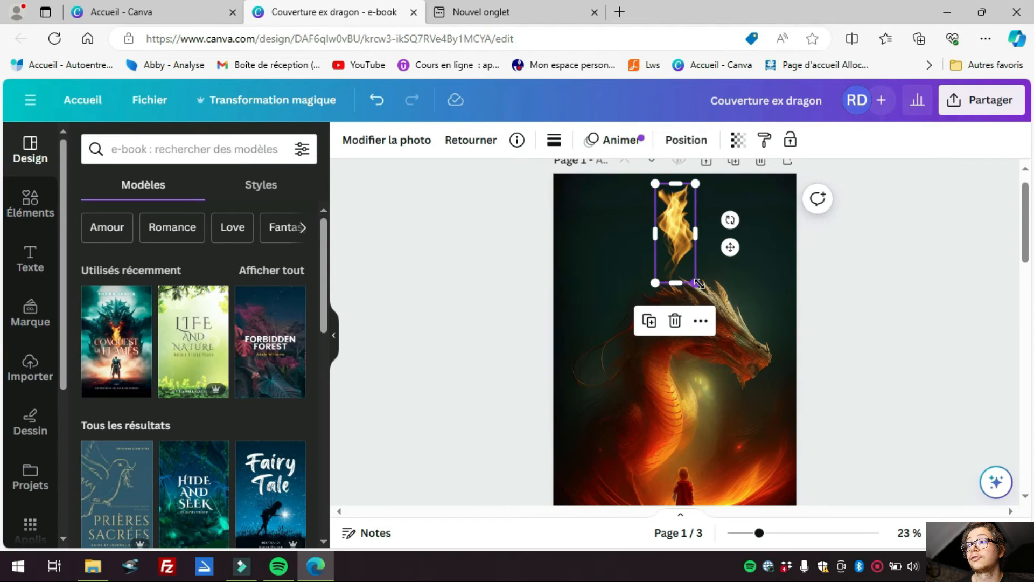
# Shrink the flame graphic placed above the dragon's head on page 1
pyautogui.moveTo(698, 283); pyautogui.dragTo(682, 246)
pyautogui.click(876, 258)
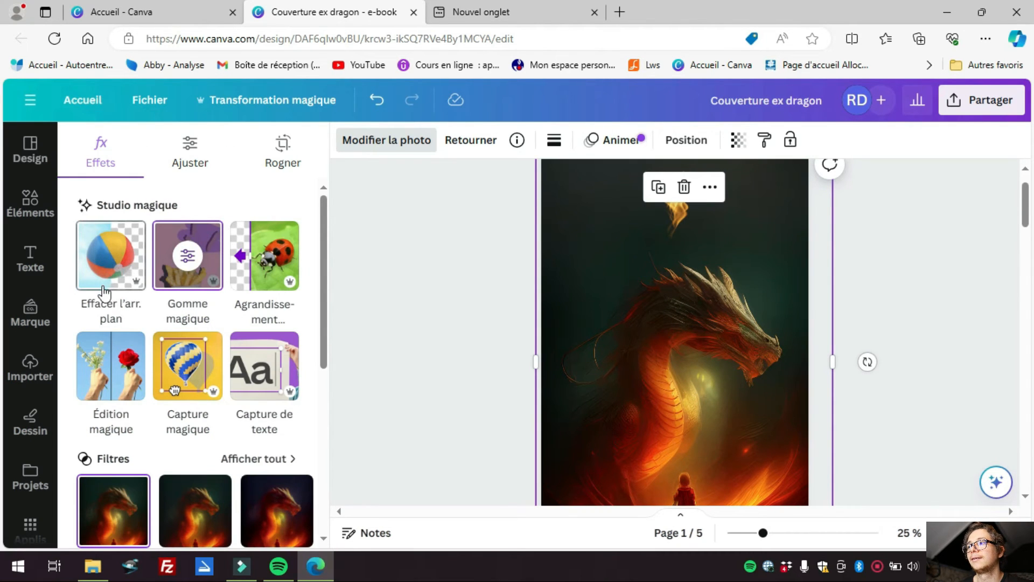
# Brush over the dark sky above the dragon in Magic Edit and generate results with the prompt "Ajouter des étoiles lumineuses au loin."
pyautogui.click(132, 396)
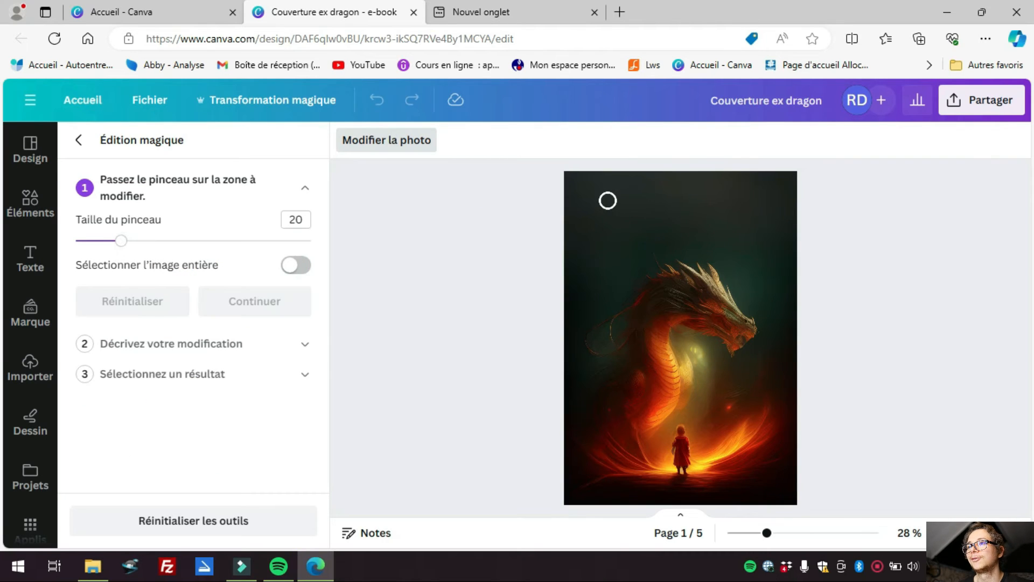
pyautogui.moveTo(595, 208)
pyautogui.mouseDown()
pyautogui.moveTo(598, 231)
pyautogui.moveTo(602, 207)
pyautogui.moveTo(703, 244)
pyautogui.moveTo(787, 242)
pyautogui.moveTo(663, 233)
pyautogui.moveTo(623, 245)
pyautogui.mouseUp()
pyautogui.click(268, 310)
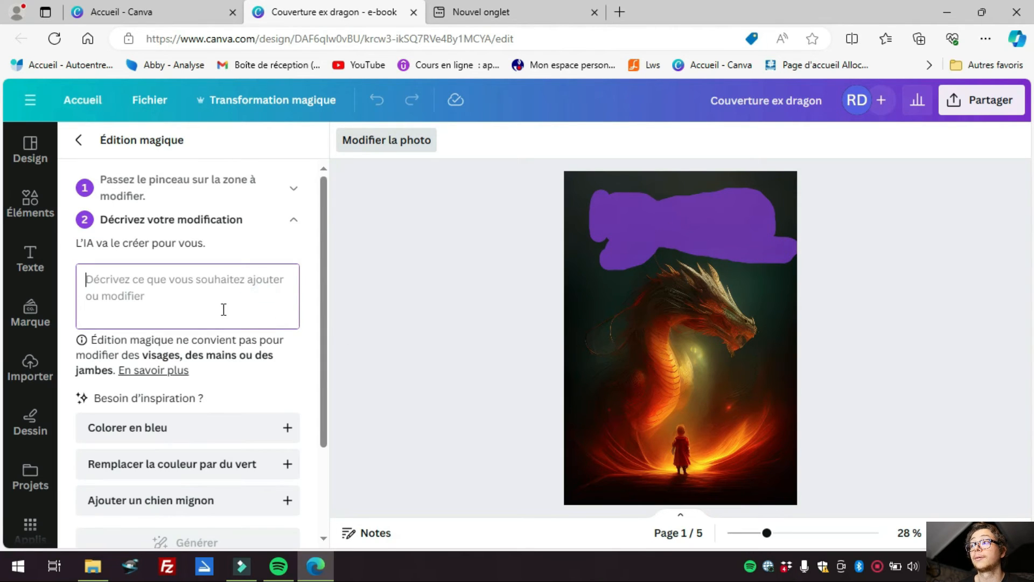
pyautogui.write('Ajou')
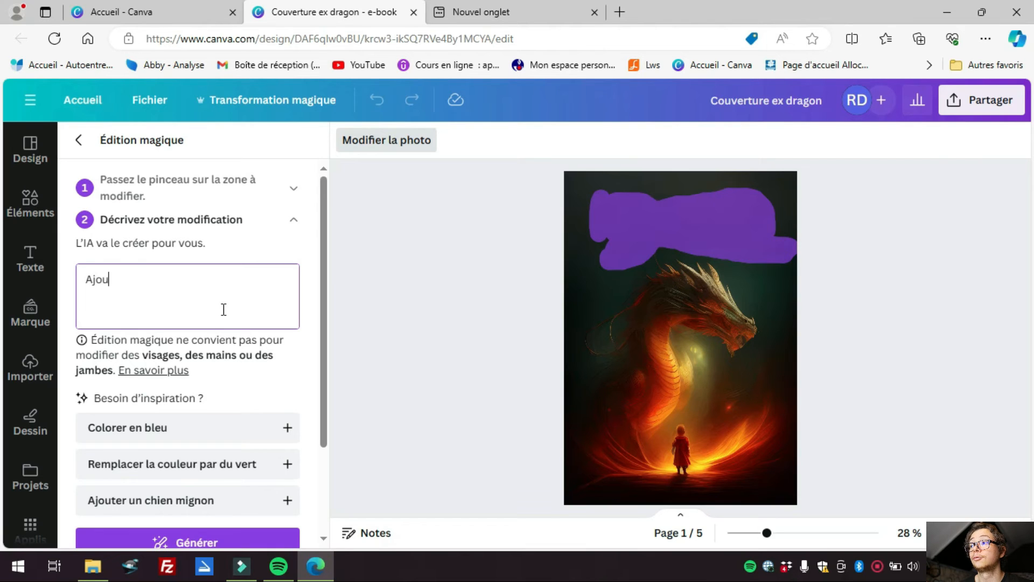
pyautogui.write('ter des étoiles.')
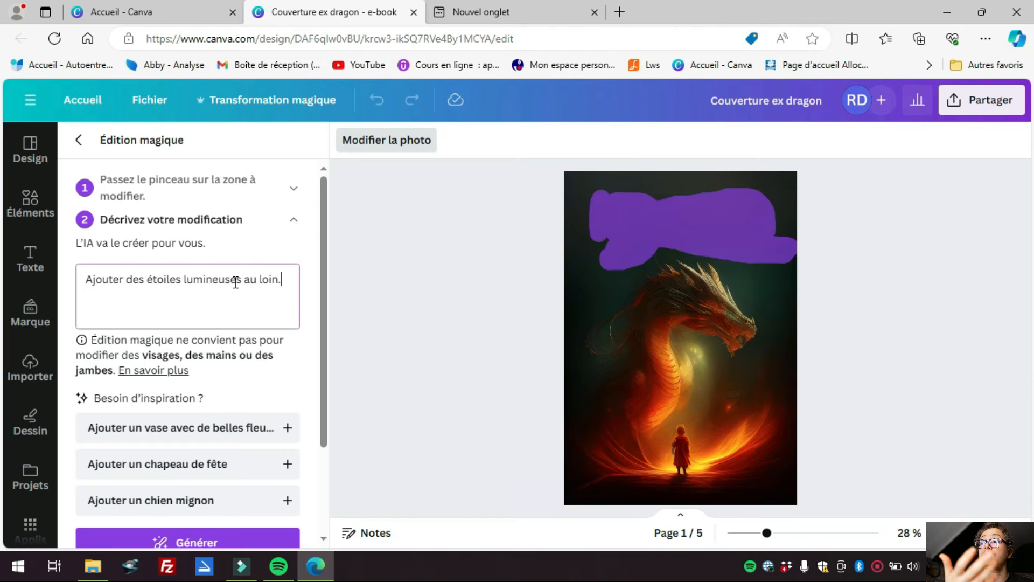
pyautogui.scroll(-1, 276, 339)
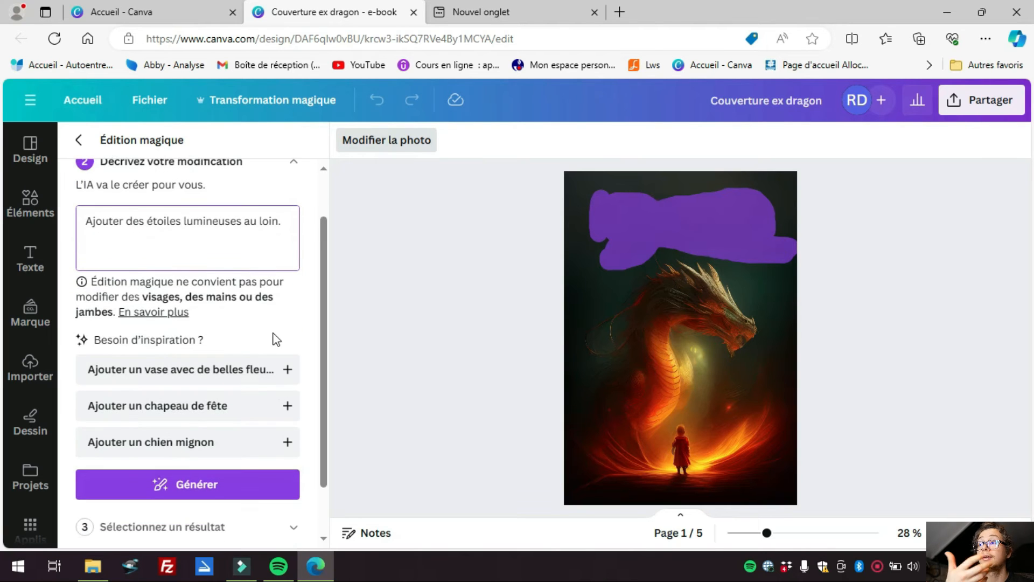
pyautogui.click(243, 487)
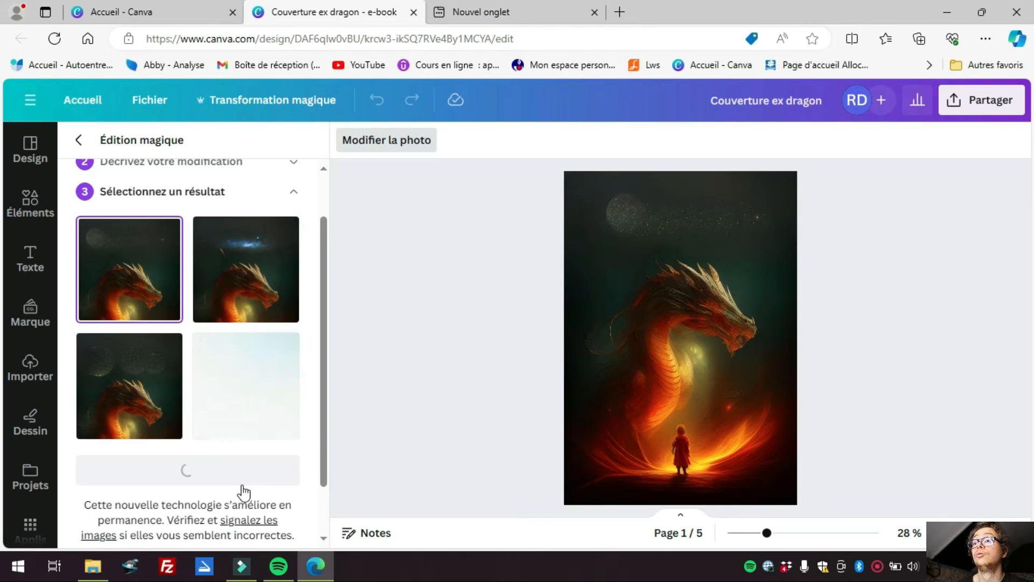
# Preview the second star variation on the whole cover and generate a new set of results
pyautogui.click(257, 294)
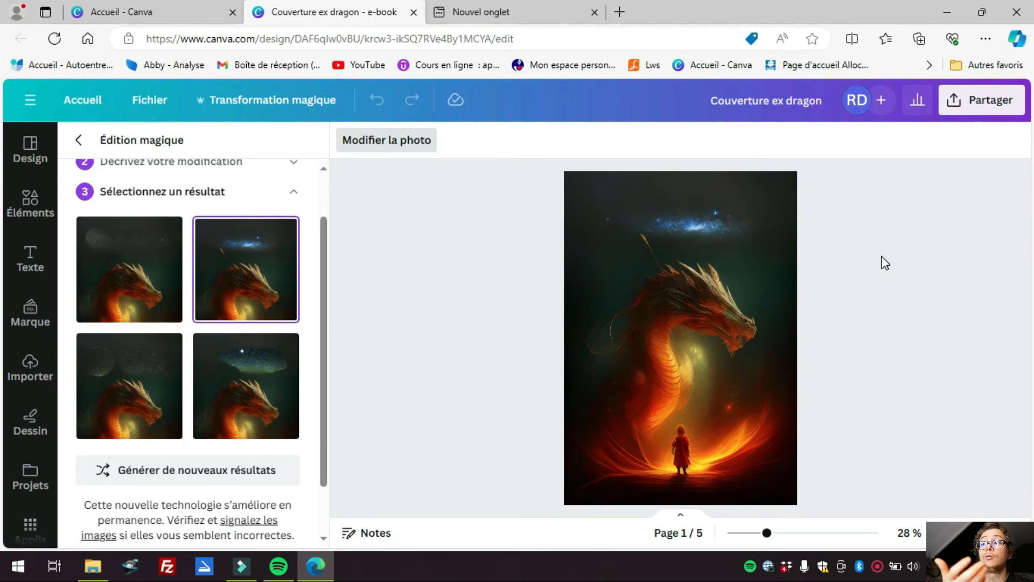
pyautogui.scroll(-3, 831, 358)
pyautogui.scroll(2, 824, 360)
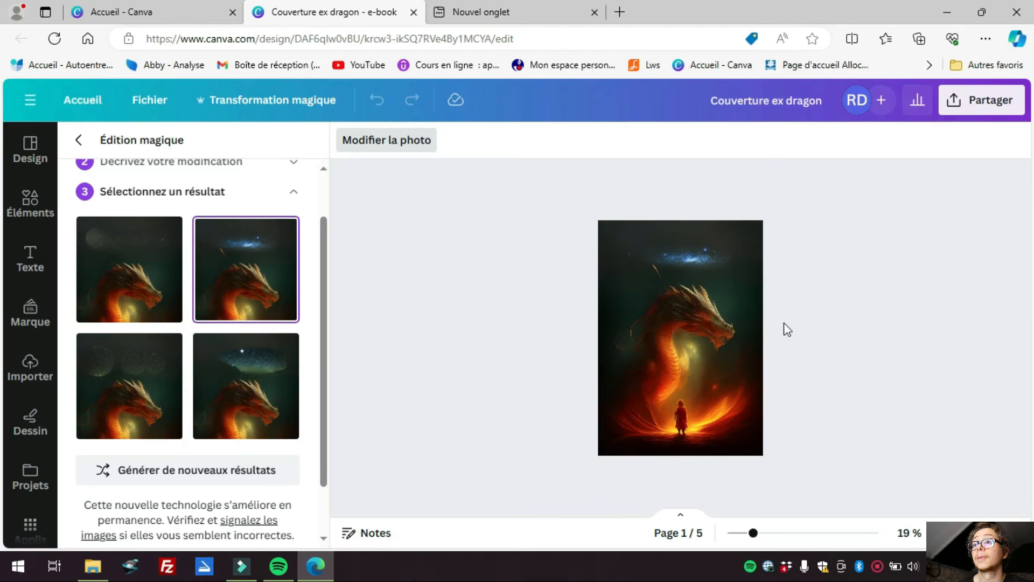
pyautogui.scroll(2, 657, 320)
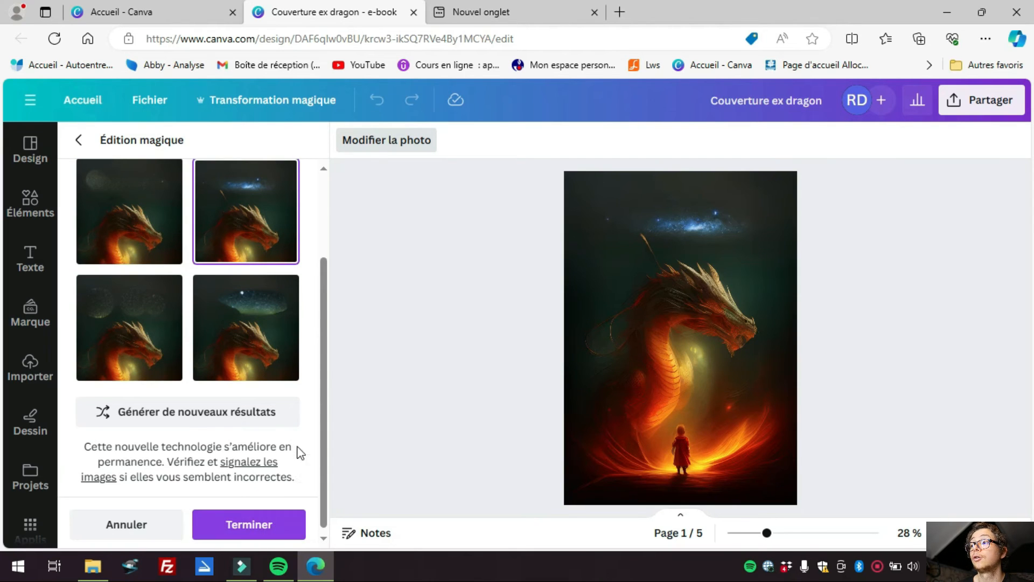
pyautogui.click(222, 421)
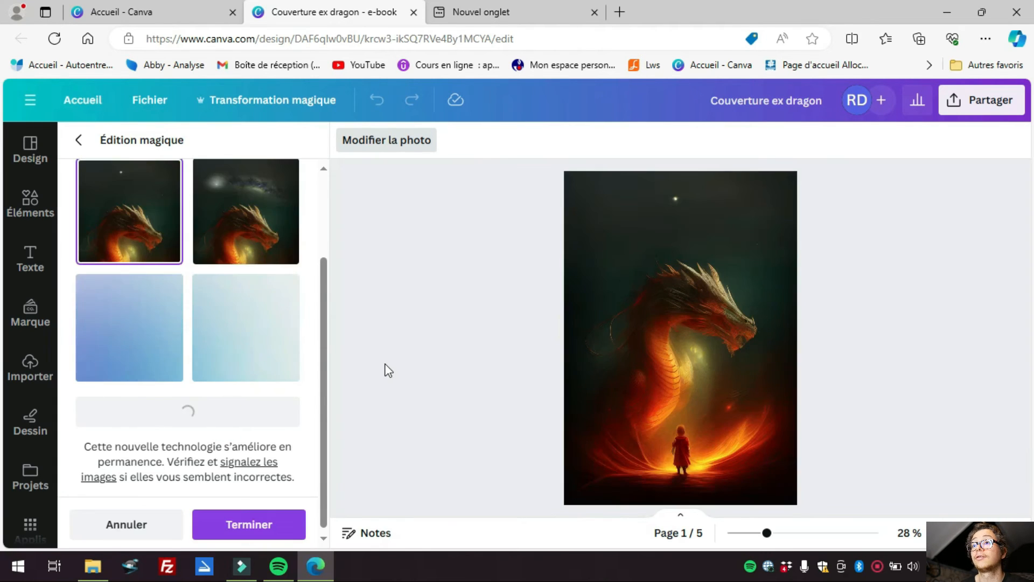
# Preview the second and fourth star variations on the cover, and generate another set of Magic Edit results
pyautogui.click(265, 232)
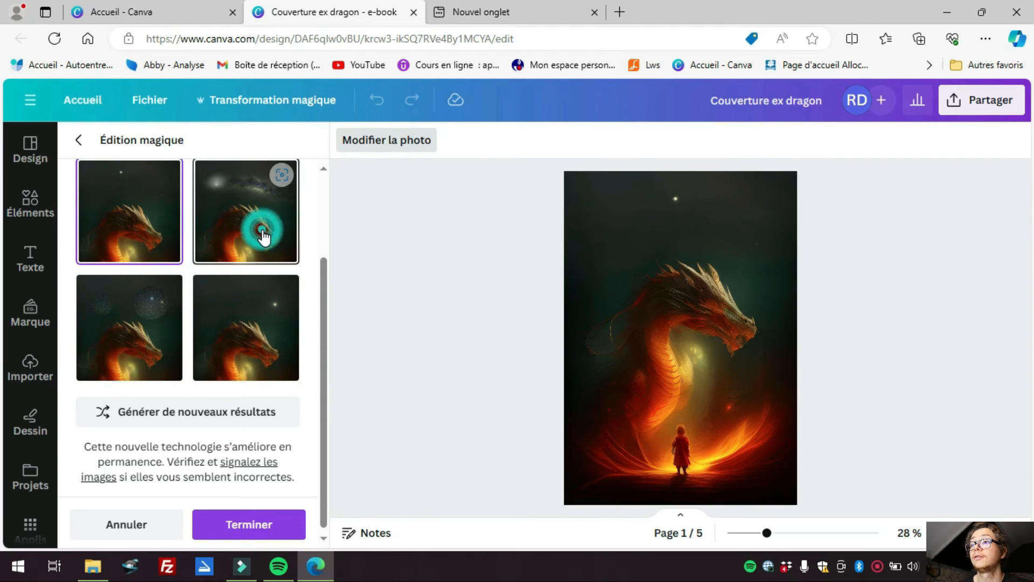
pyautogui.click(218, 327)
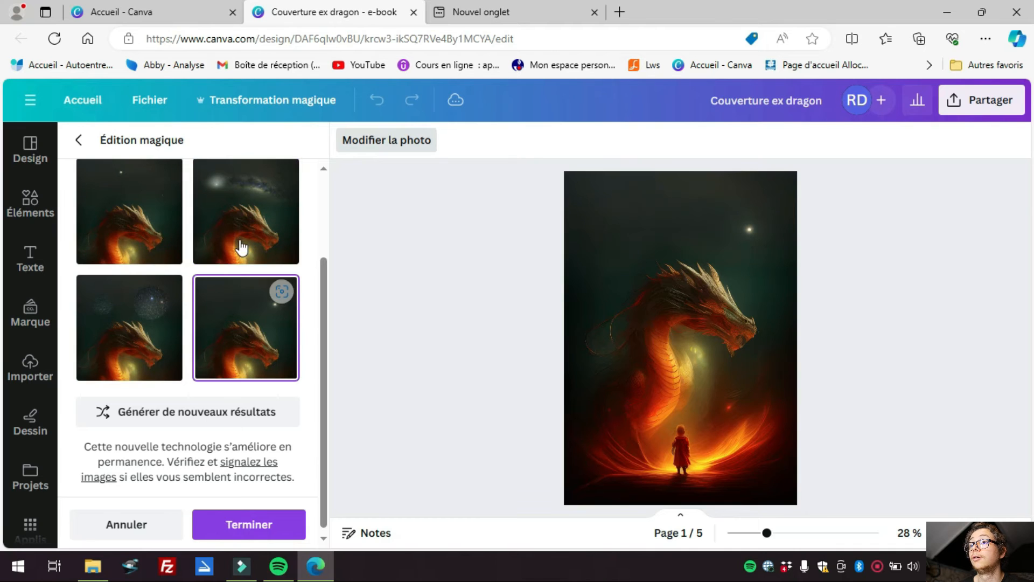
pyautogui.click(238, 401)
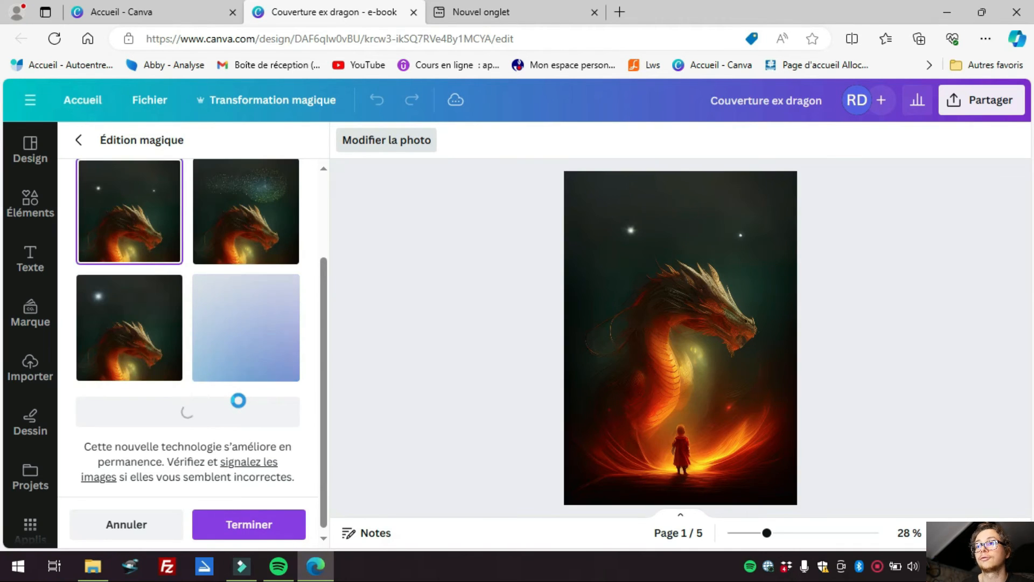
# Compare the second and fourth new star variations, and keep the fourth one with the faint starry band across the sky
pyautogui.click(247, 218)
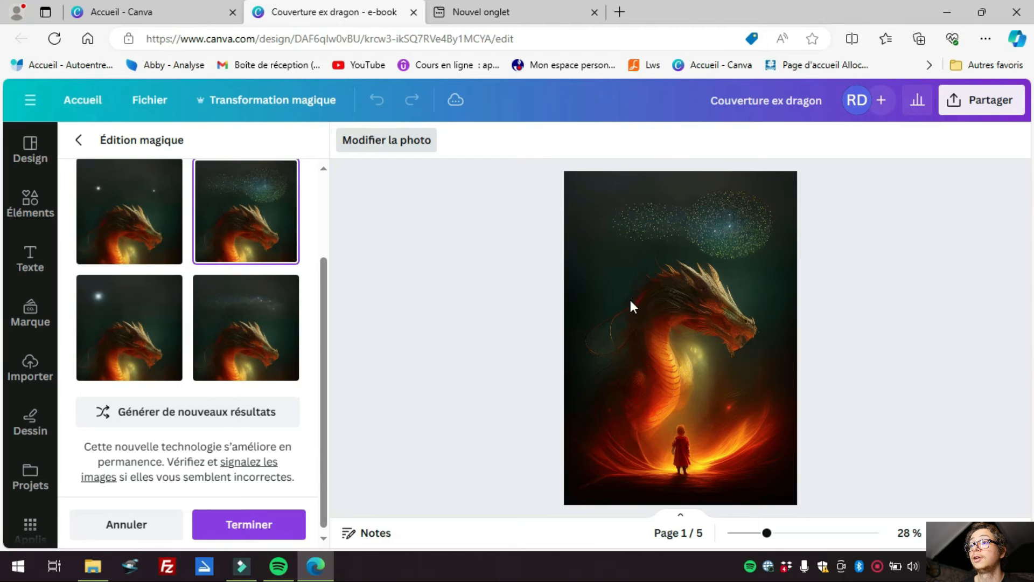
pyautogui.click(272, 355)
pyautogui.scroll(5, 768, 196)
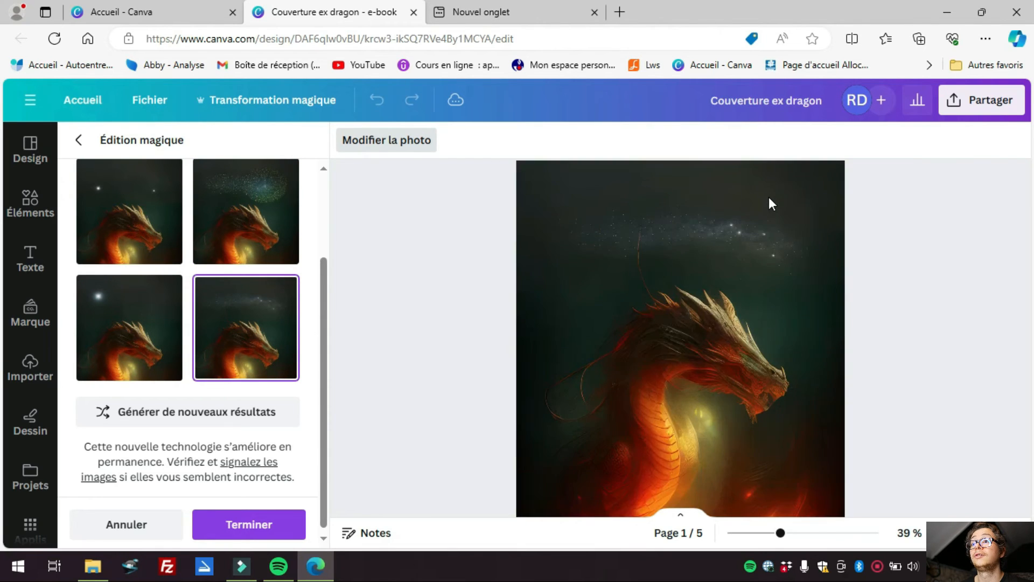
pyautogui.scroll(3, 765, 277)
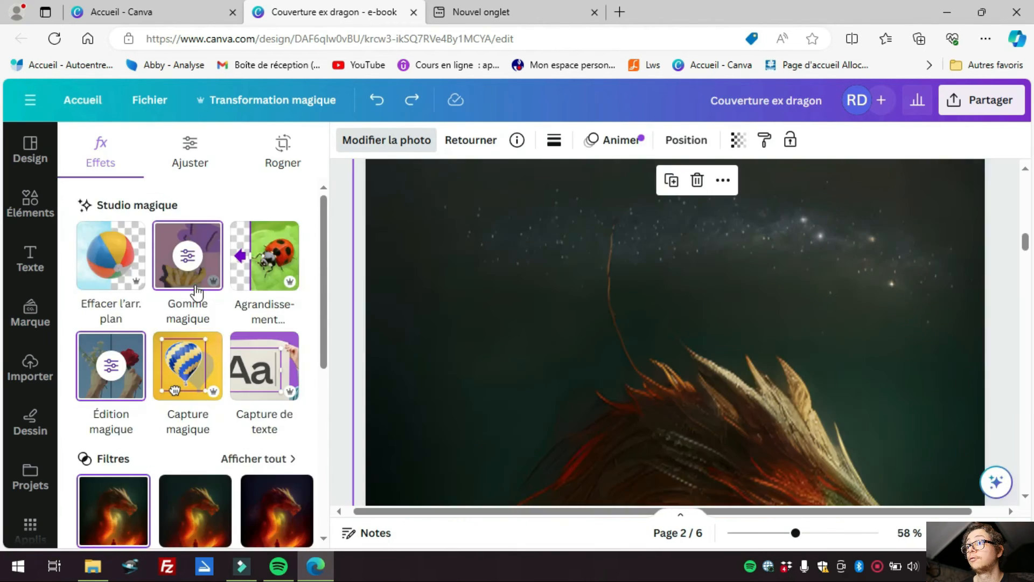
# Erase the thin curved strand rising above the dragon's head with the Magic Eraser, using a brush size of 5
pyautogui.click(193, 270)
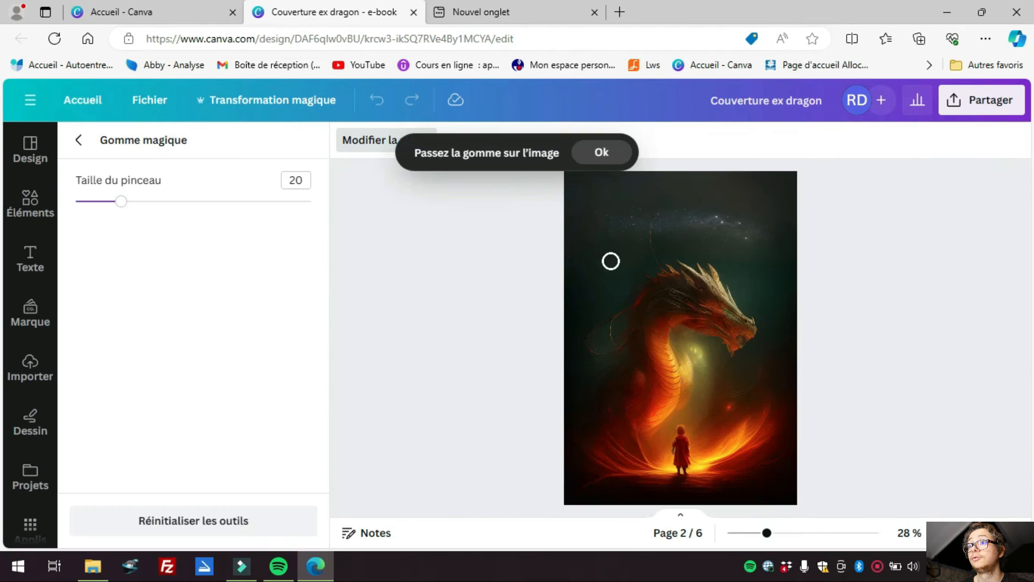
pyautogui.scroll(2, 638, 226)
pyautogui.scroll(2, 614, 264)
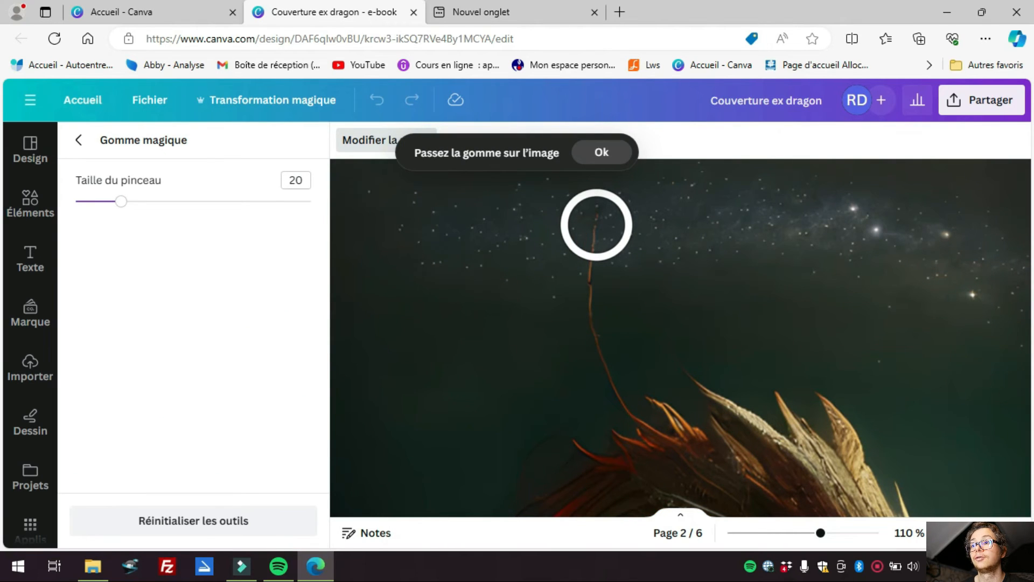
pyautogui.moveTo(129, 197); pyautogui.dragTo(86, 209)
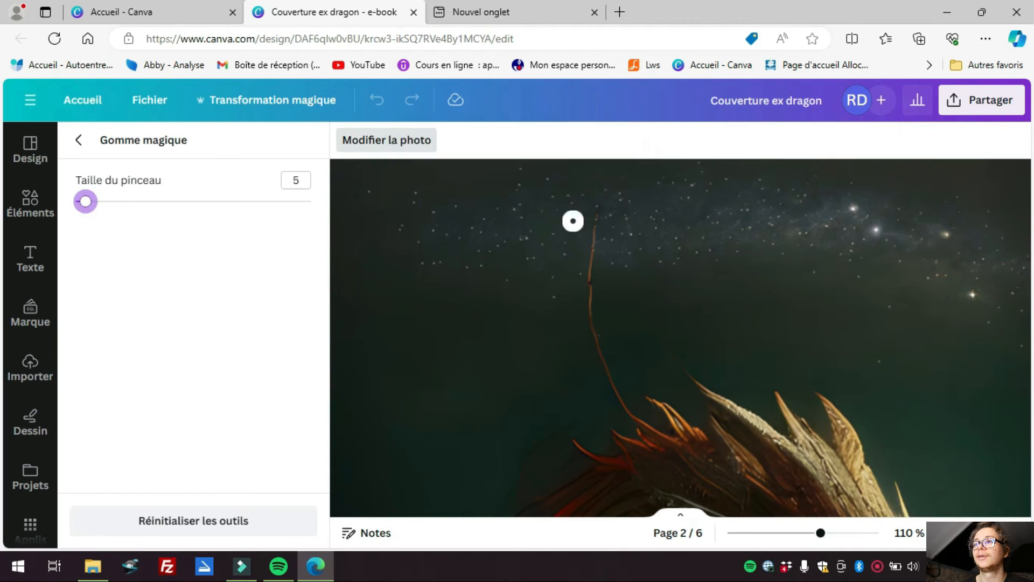
pyautogui.moveTo(600, 212)
pyautogui.mouseDown()
pyautogui.moveTo(594, 330)
pyautogui.moveTo(625, 411)
pyautogui.mouseUp()
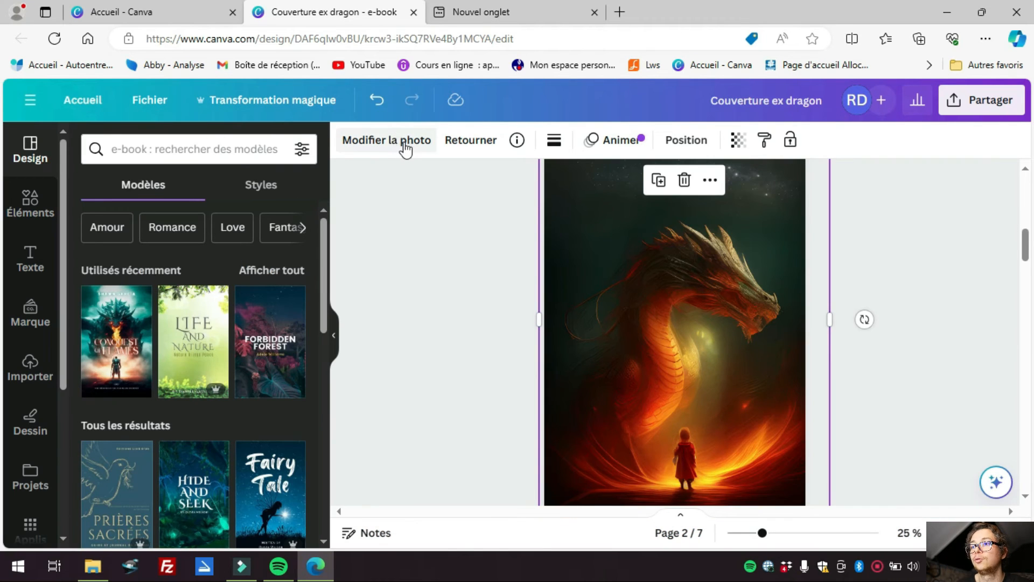
# Try the Fresco filter on the page 2 dragon image, compare it with the unfiltered version and remove the filter
pyautogui.click(405, 146)
pyautogui.click(184, 419)
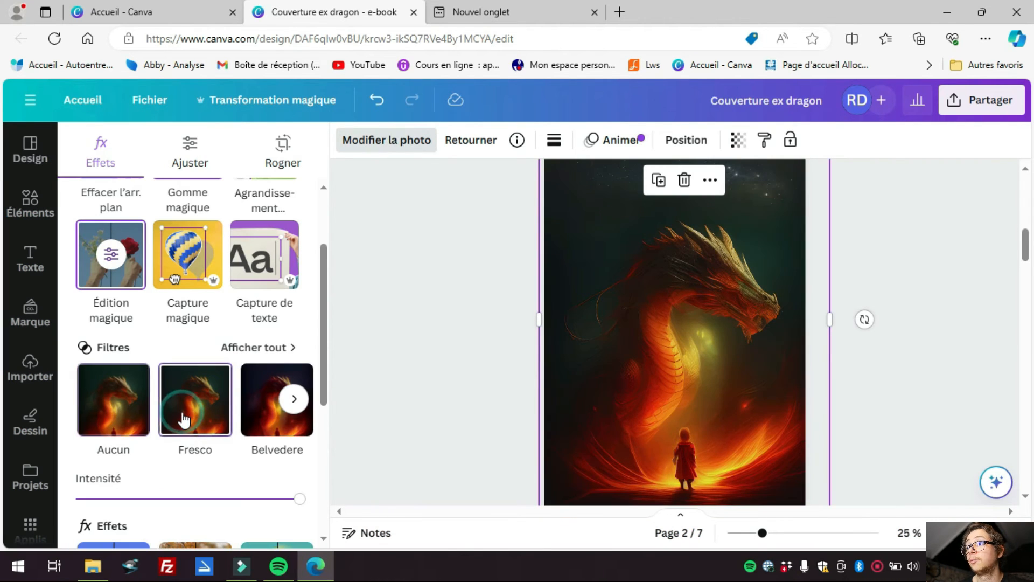
pyautogui.scroll(1, 487, 353)
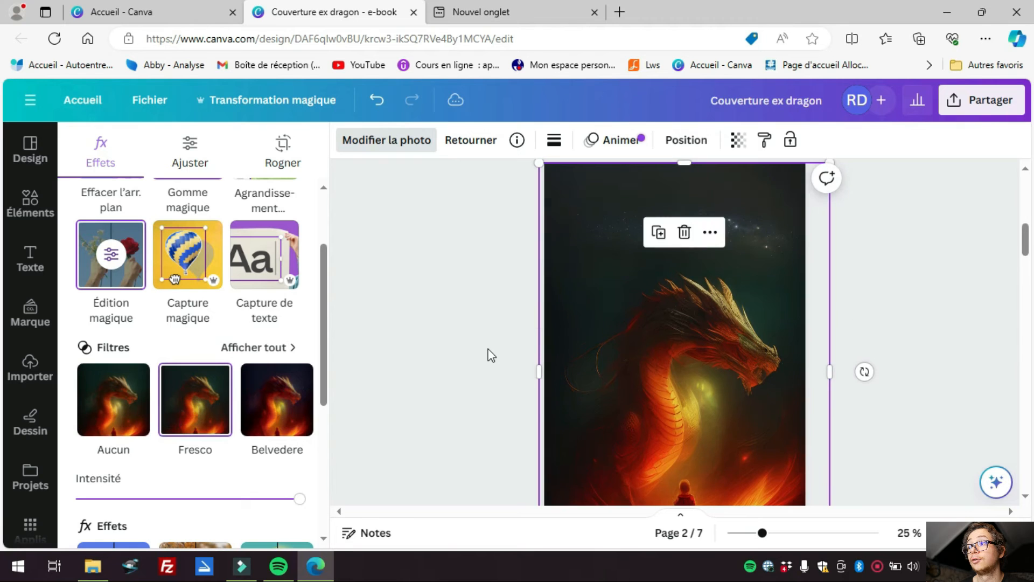
pyautogui.click(132, 413)
pyautogui.click(163, 410)
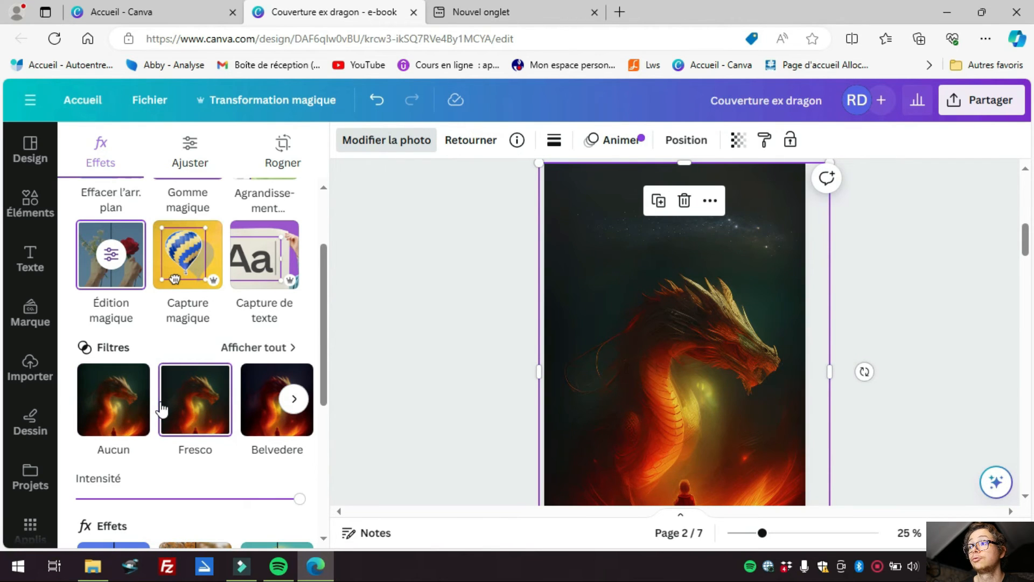
pyautogui.click(144, 411)
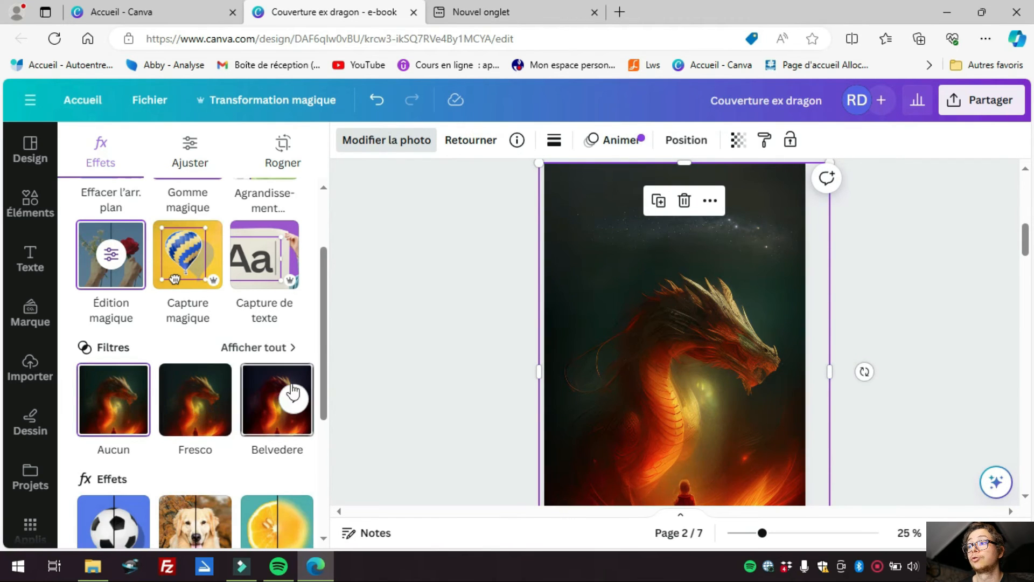
# Try the Flint filter from the full filter list on the dragon image, and set the filter back to Aucun
pyautogui.click(283, 348)
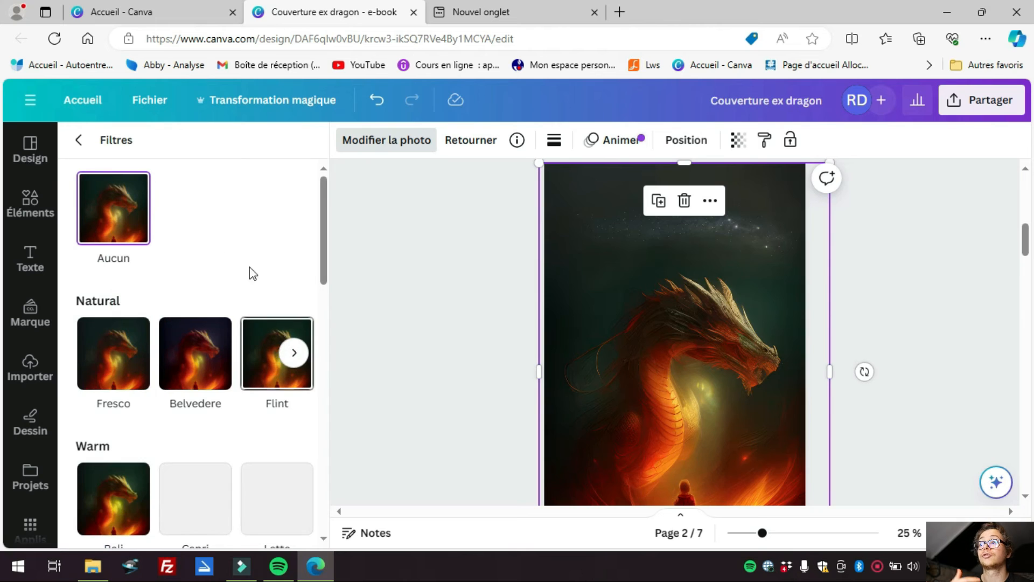
pyautogui.click(251, 361)
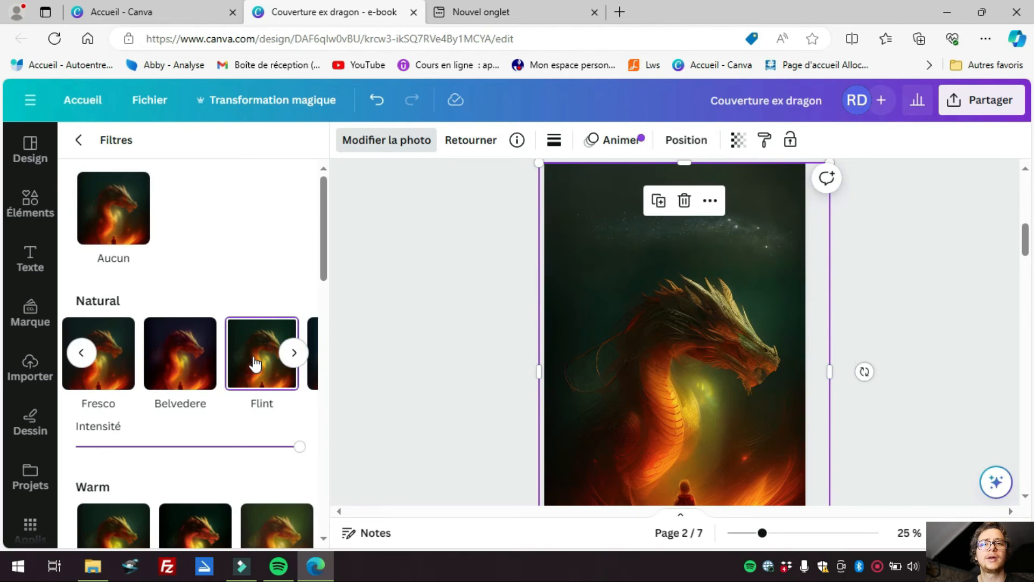
pyautogui.scroll(1, 401, 283)
pyautogui.scroll(-1, 400, 283)
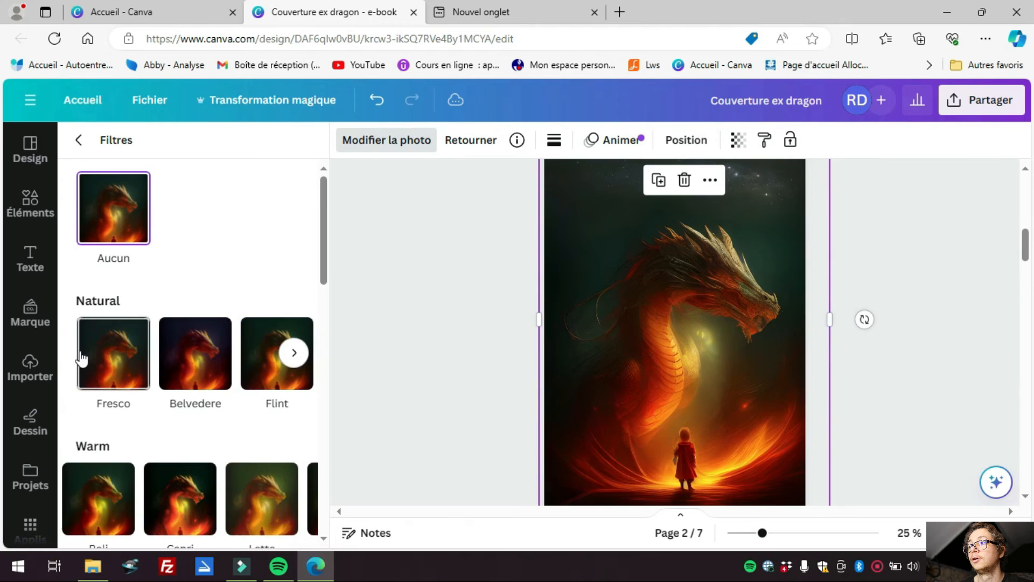
pyautogui.click(267, 377)
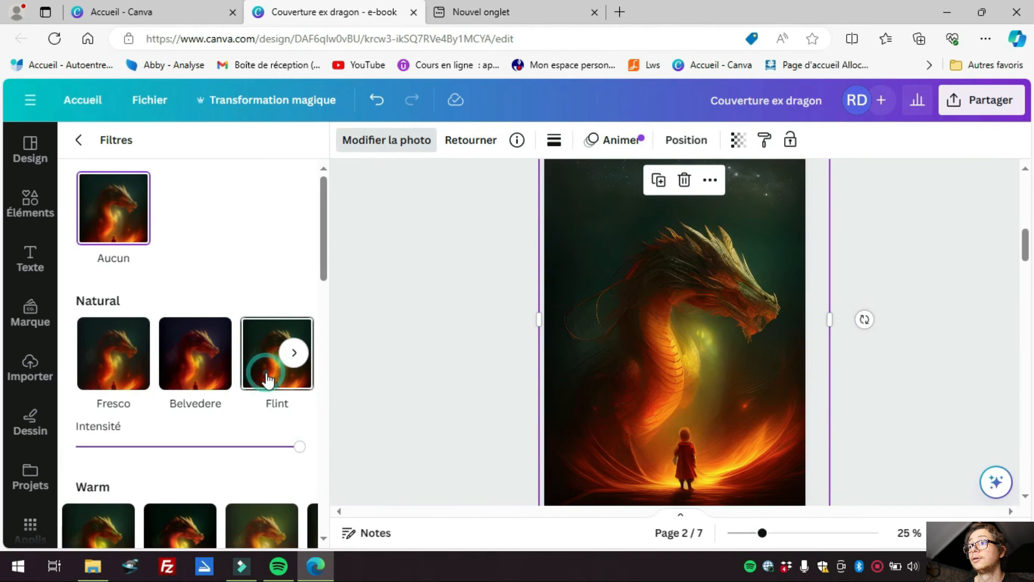
pyautogui.scroll(1, 522, 371)
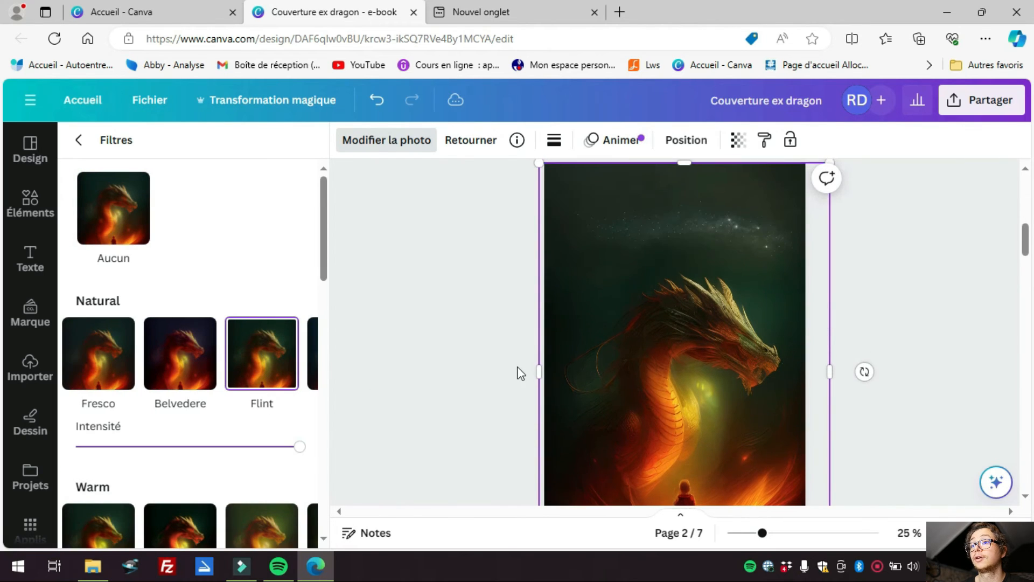
pyautogui.click(138, 228)
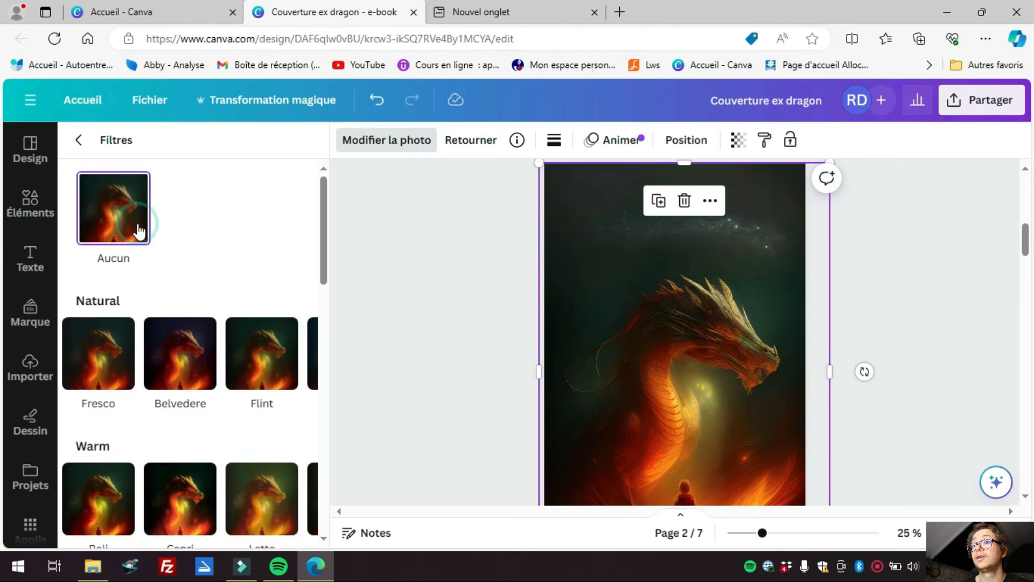
# Switch to Photoshop and run Generative Fill on the lasso selection above the boat with the pasted prompt about a newborn's fragility in the fog
pyautogui.press('Escape')
pyautogui.hotkey('ctrl', 'alt', 'p')
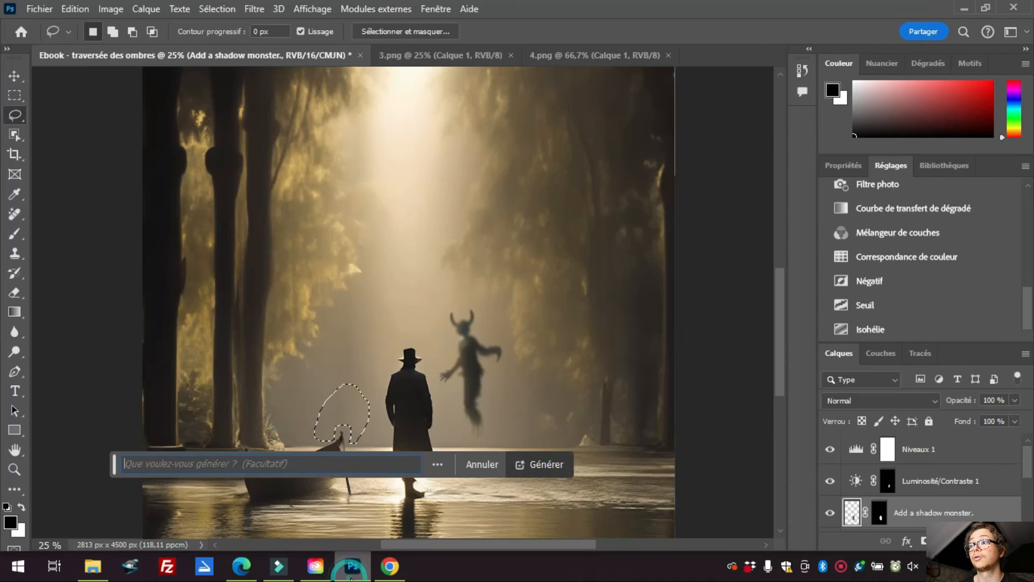
pyautogui.click(270, 461)
pyautogui.hotkey('ctrl', 'v')
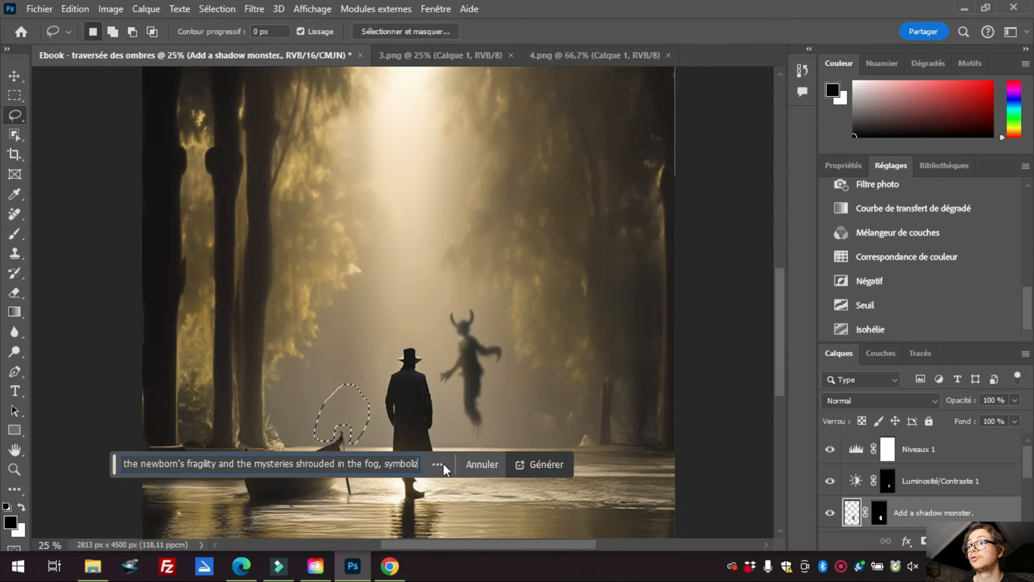
pyautogui.click(538, 463)
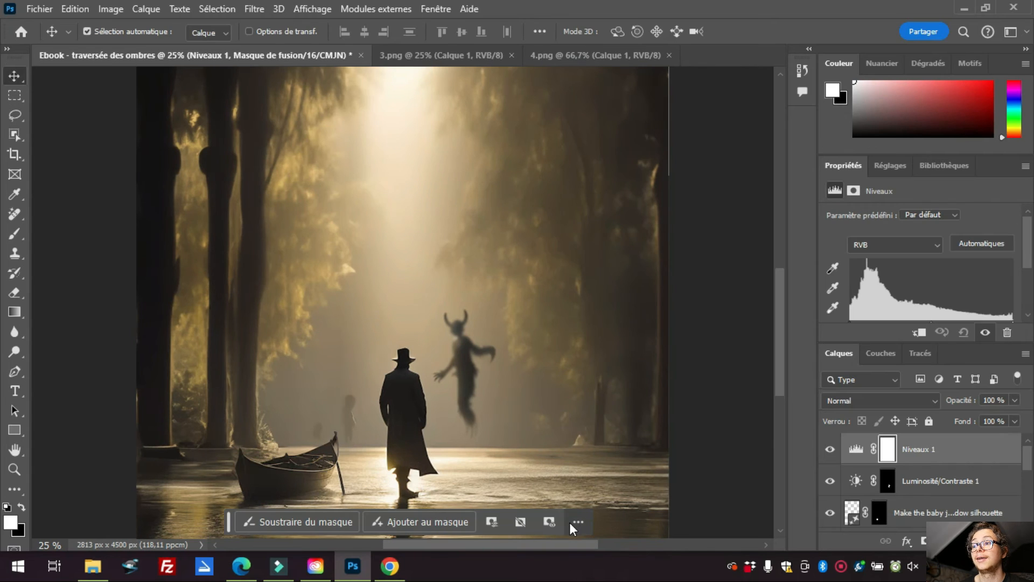
# Examine the generated child silhouette in the fog beside the man up close
pyautogui.click(570, 522)
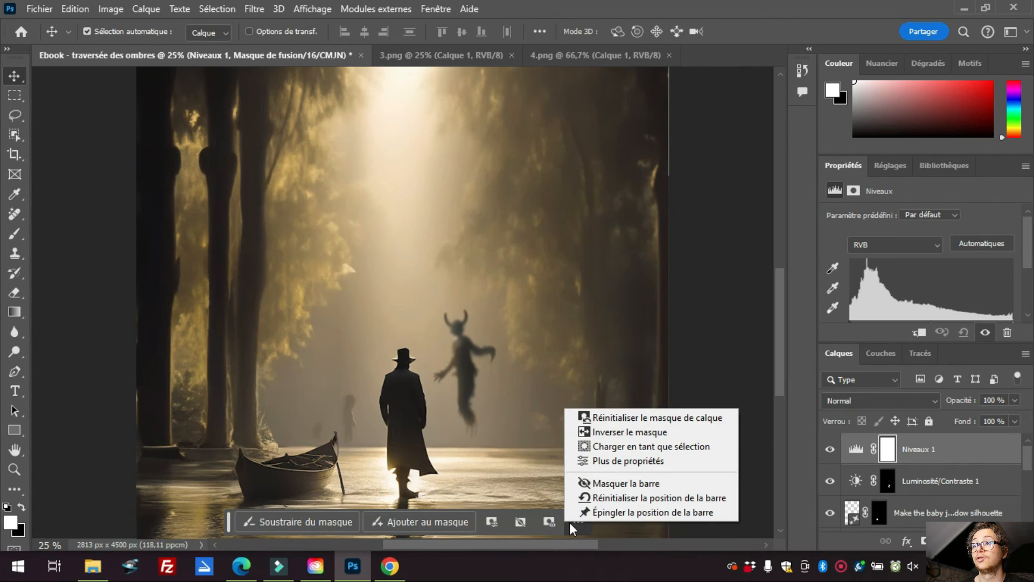
pyautogui.click(21, 467)
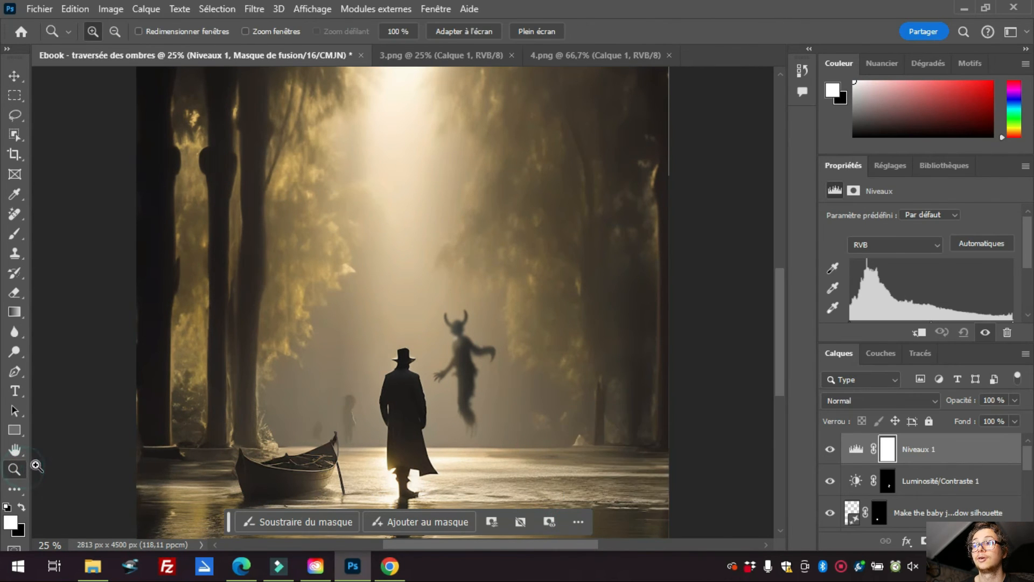
pyautogui.click(355, 416)
pyautogui.click(360, 425)
pyautogui.click(355, 426)
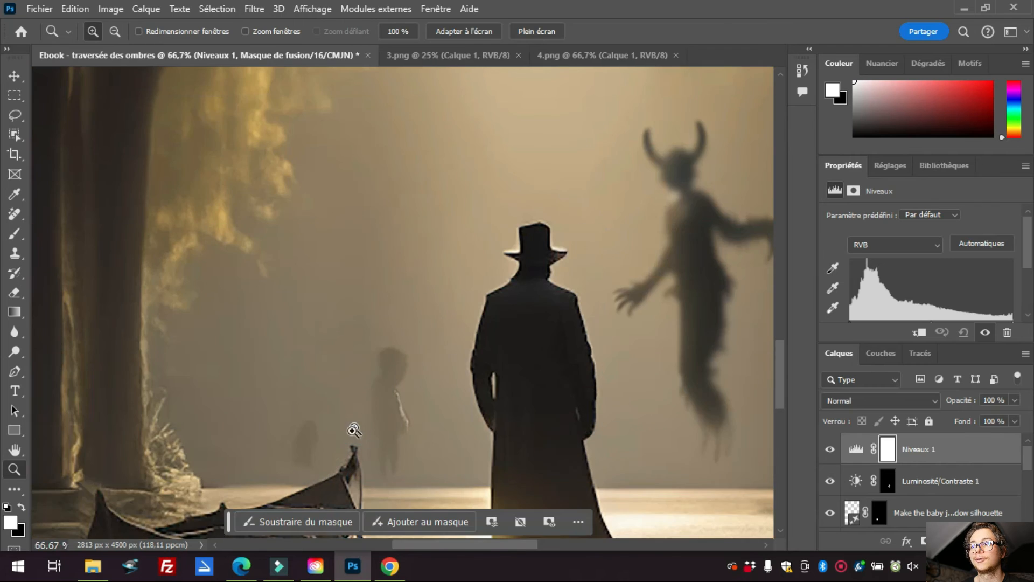
pyautogui.click(361, 484)
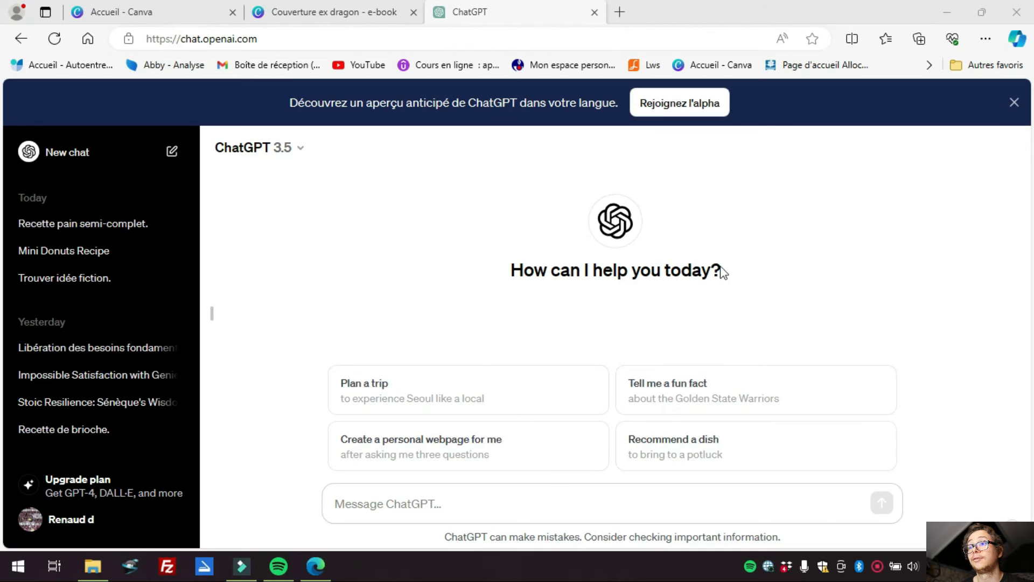
# Switch to ChatGPT and read through the ingredients and instructions in the "Mini Donuts Recipe" conversation
pyautogui.click(97, 252)
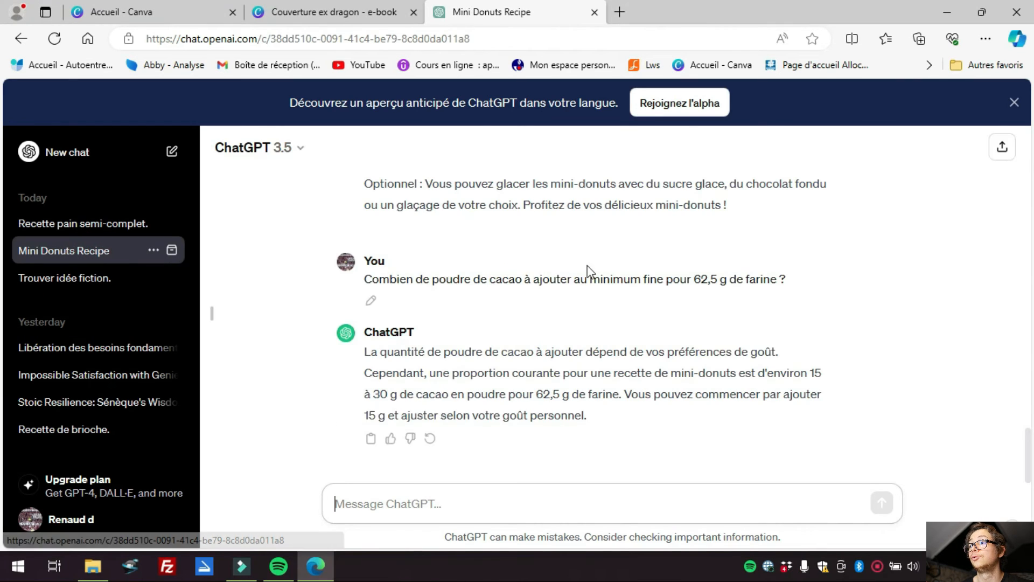
pyautogui.scroll(10, 733, 240)
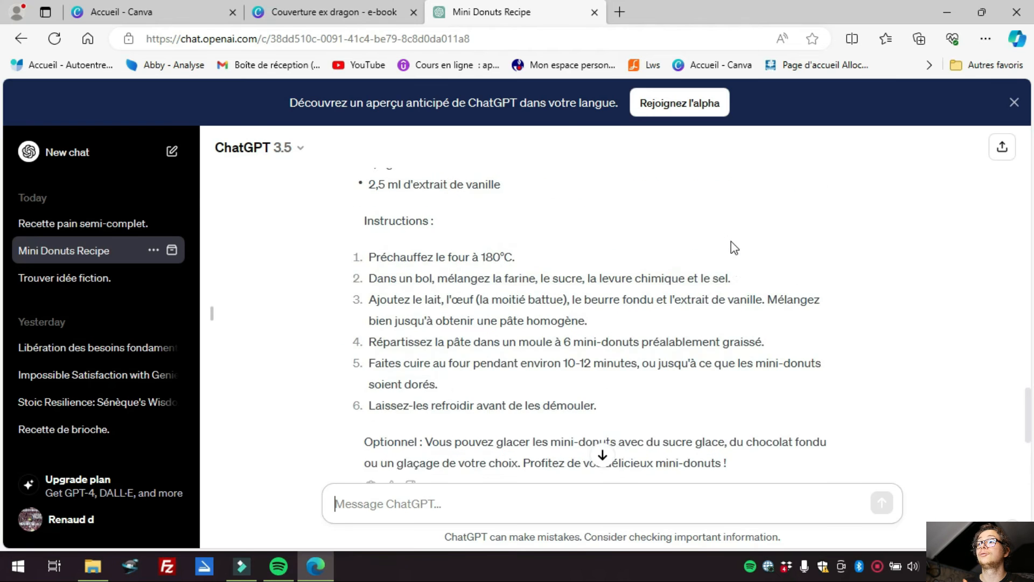
pyautogui.scroll(15, 736, 241)
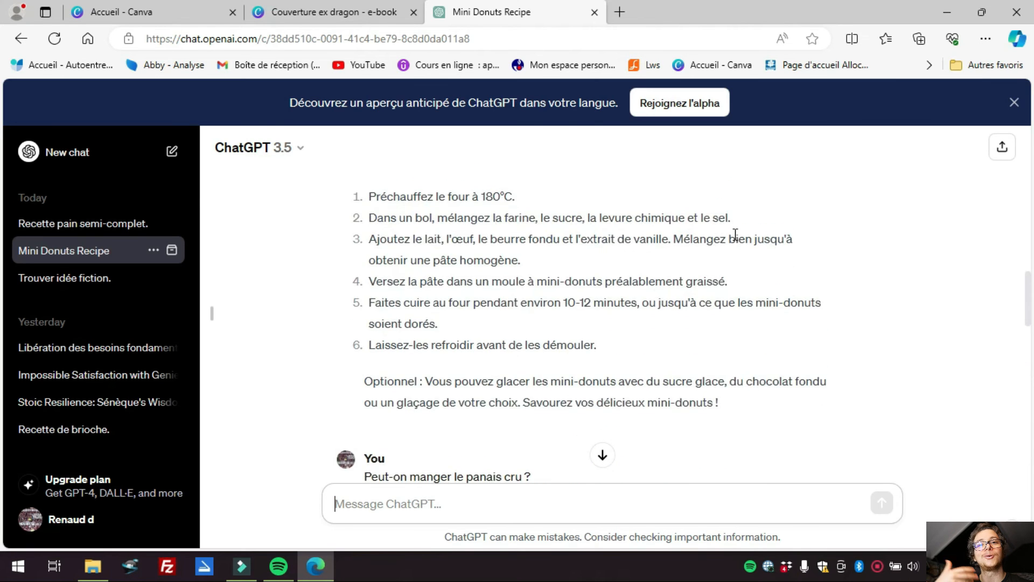
pyautogui.scroll(-3, 737, 241)
pyautogui.scroll(-1, 737, 240)
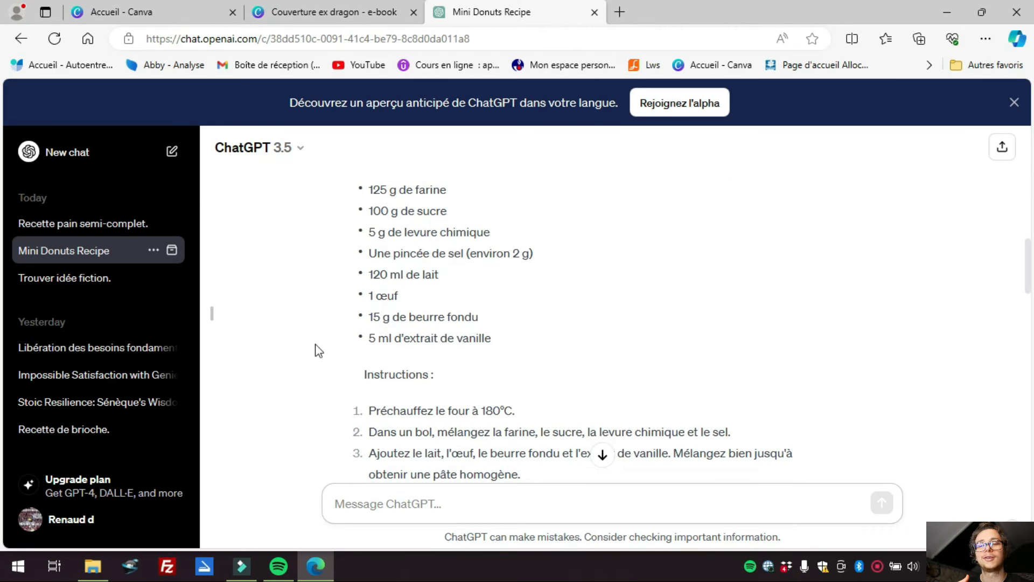
# In the "Trouver idée fiction." conversation, ask in French which fonts suit the title, subtitle, back cover and author name, and highlight "Trajan" in the answer
pyautogui.click(73, 285)
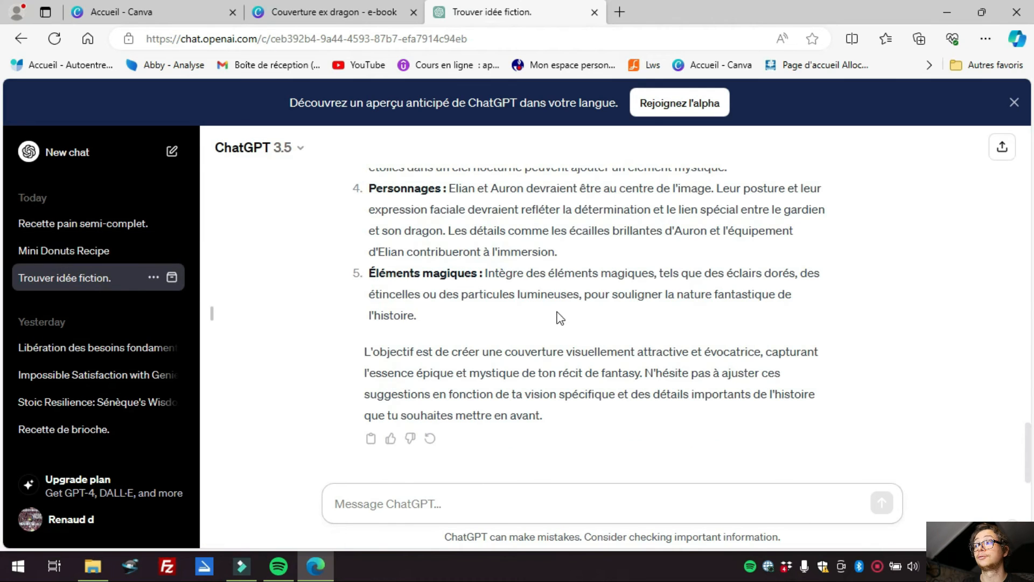
pyautogui.click(584, 494)
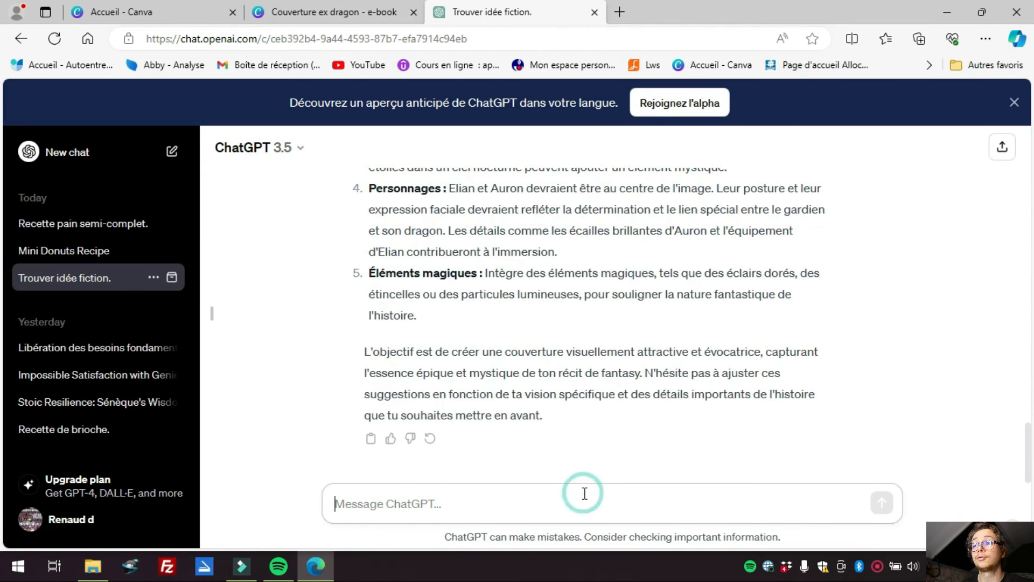
pyautogui.write('Que')
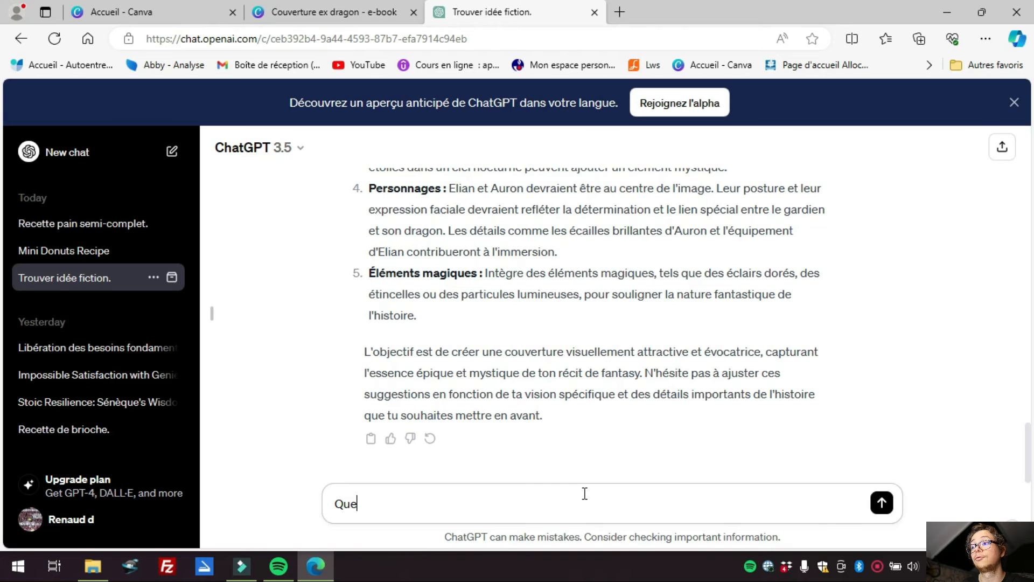
pyautogui.write("lle police de caractères utiliserais-tu pour le titre de ce livre, son sous-titre, sa quatrième de couverture, le nom de l'auteur ?")
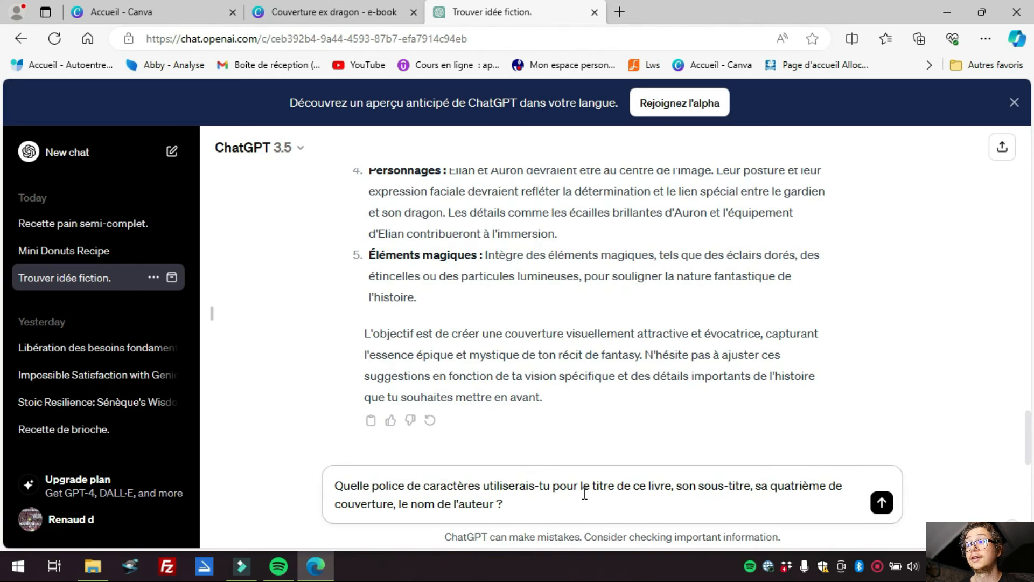
pyautogui.press('Return')
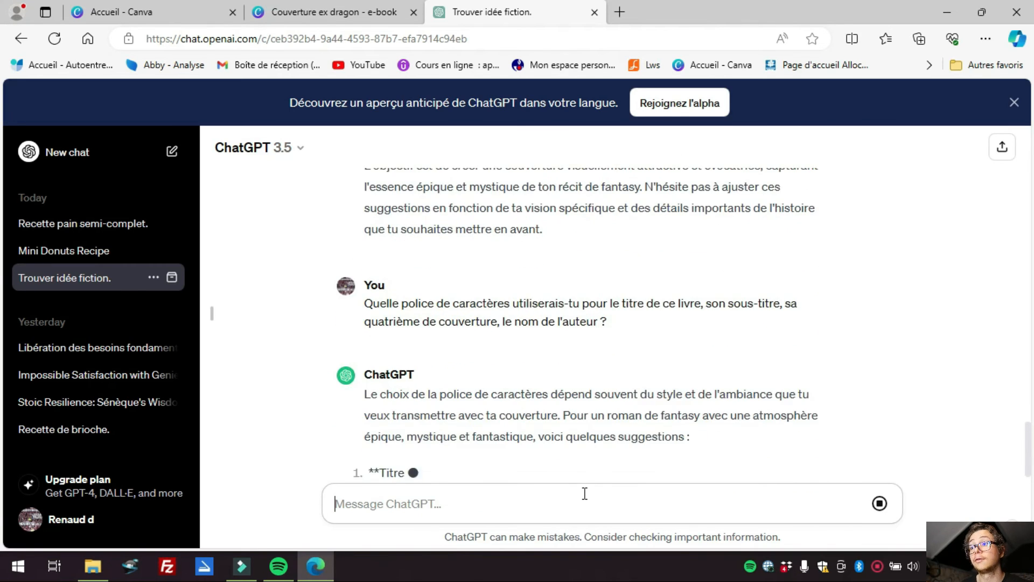
pyautogui.moveTo(644, 318); pyautogui.dragTo(609, 317)
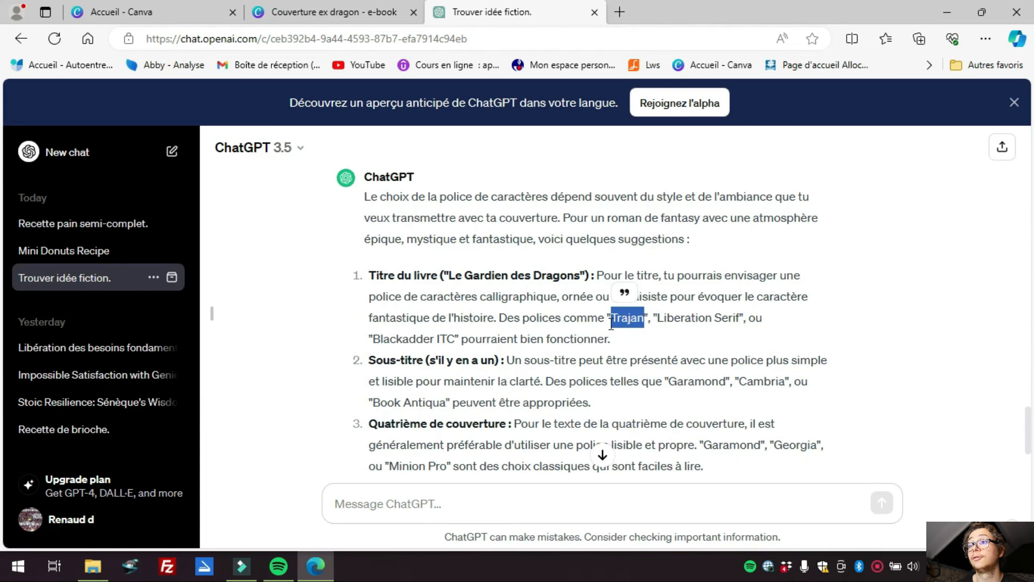
# Switch to the Canva cover design and add a text box reading "Le gardien des dragons" over the dragon image on page 2
pyautogui.click(336, 10)
pyautogui.scroll(-3, 668, 414)
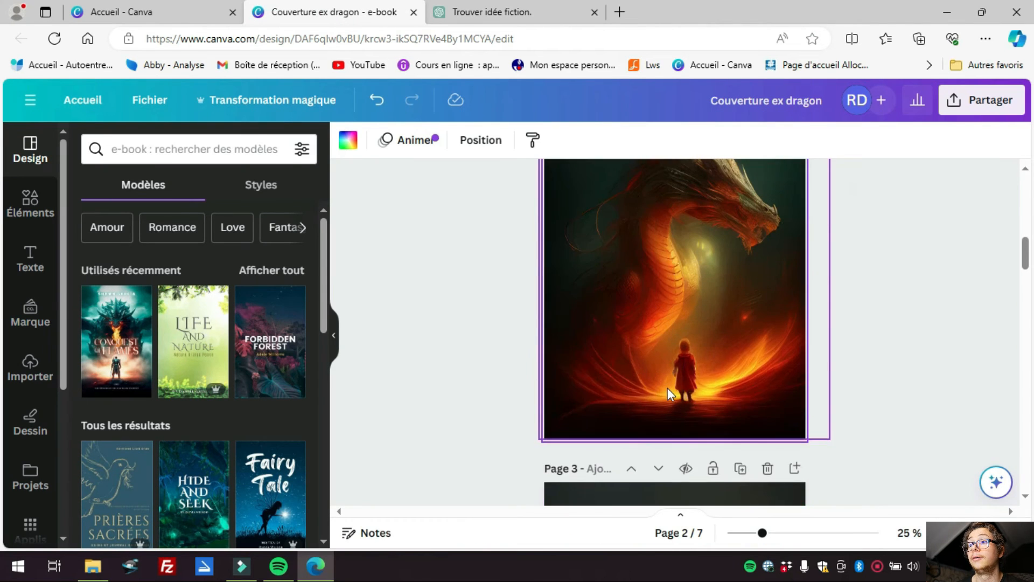
pyautogui.scroll(2, 667, 388)
pyautogui.click(930, 254)
pyautogui.click(31, 264)
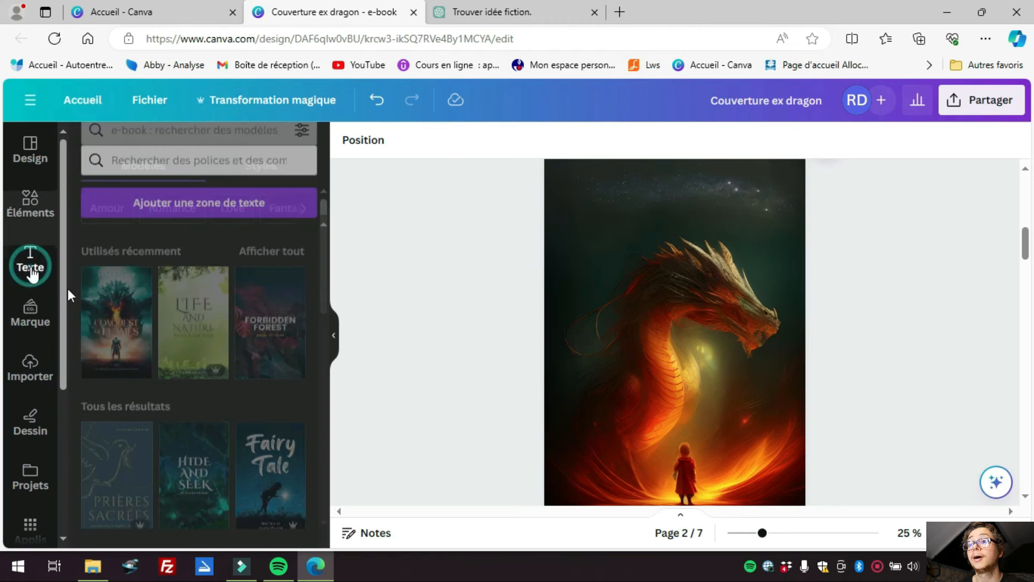
pyautogui.click(234, 203)
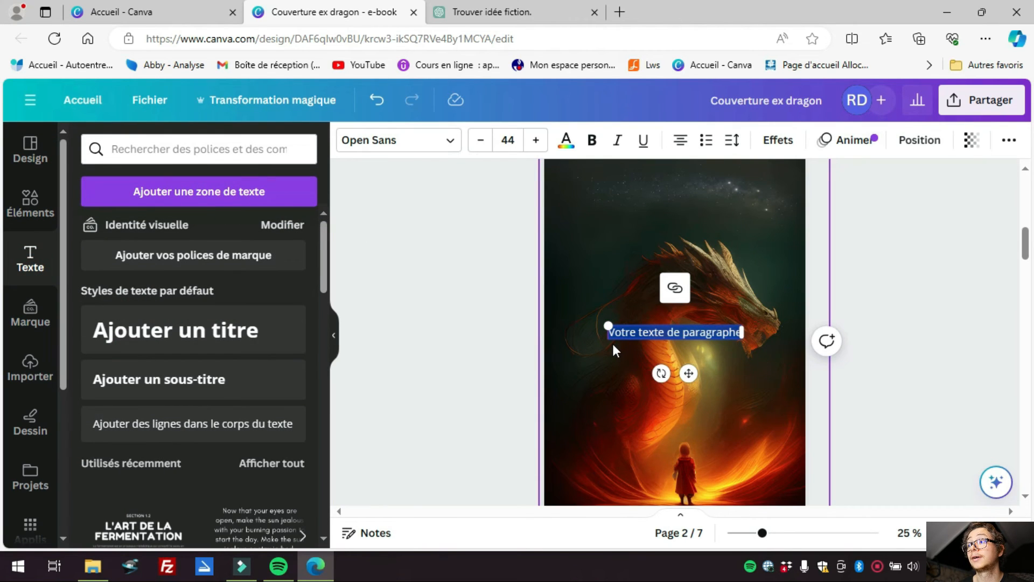
pyautogui.write('Le ga')
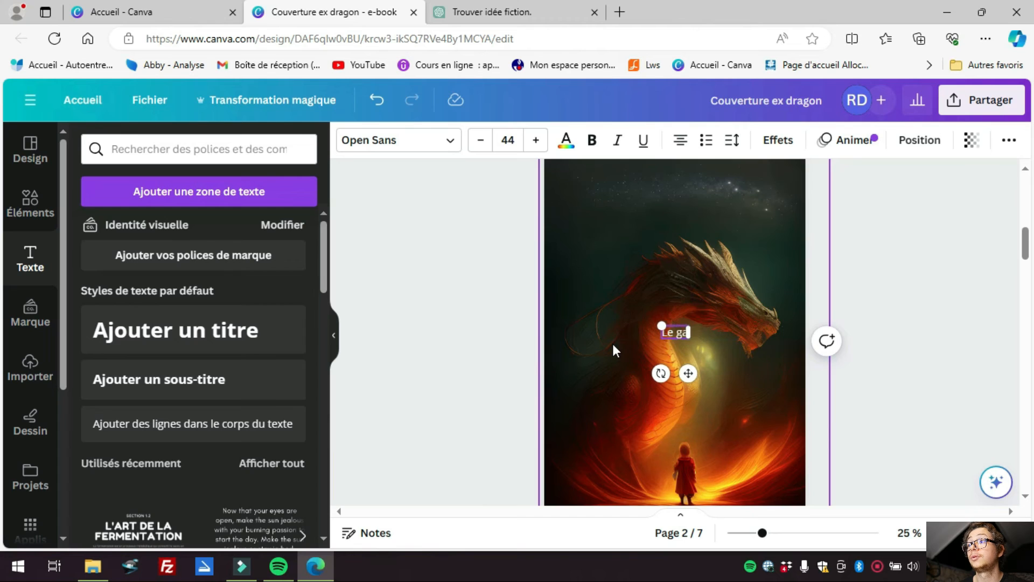
pyautogui.write('rdien des')
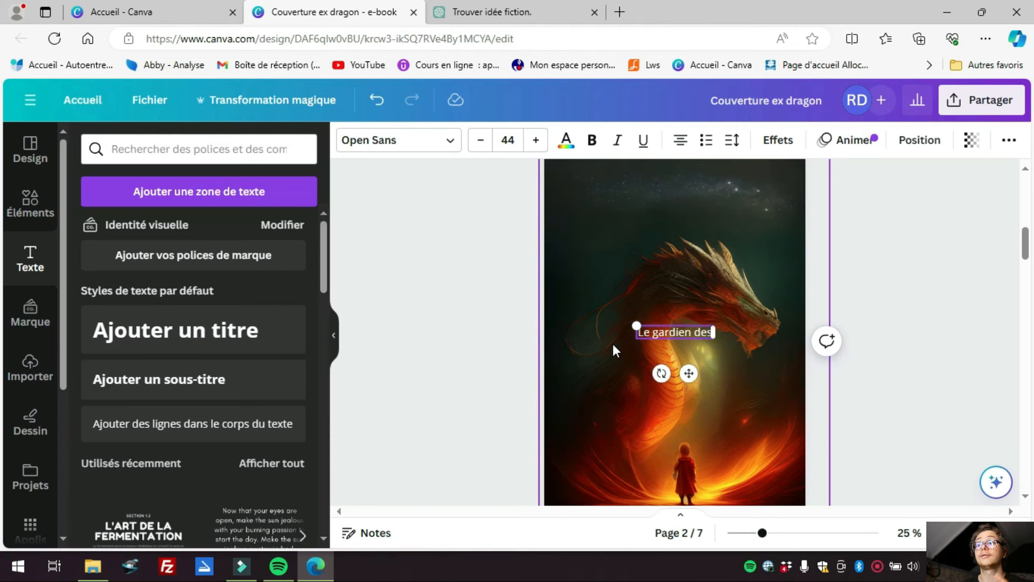
pyautogui.write(' dragons')
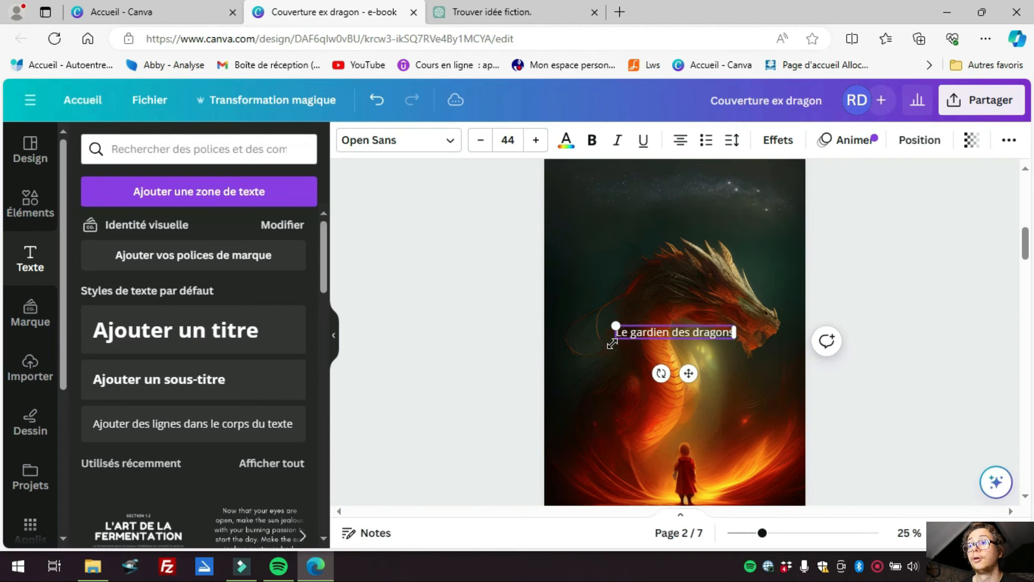
# Search the fonts for "trajan", try Cinzel Decorative on the title text, and set its font to Cinzel
pyautogui.doubleClick(674, 326)
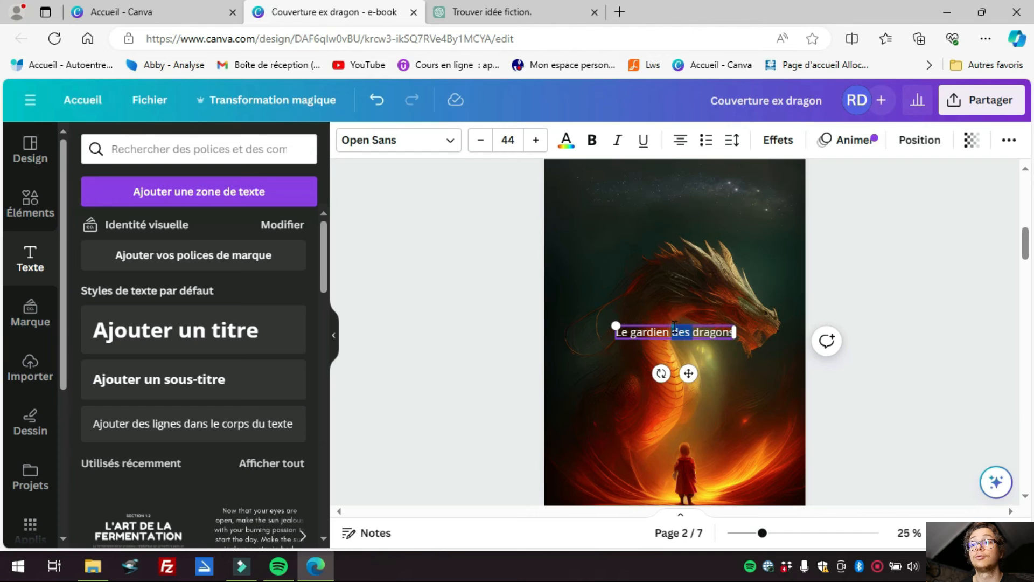
pyautogui.tripleClick(676, 338)
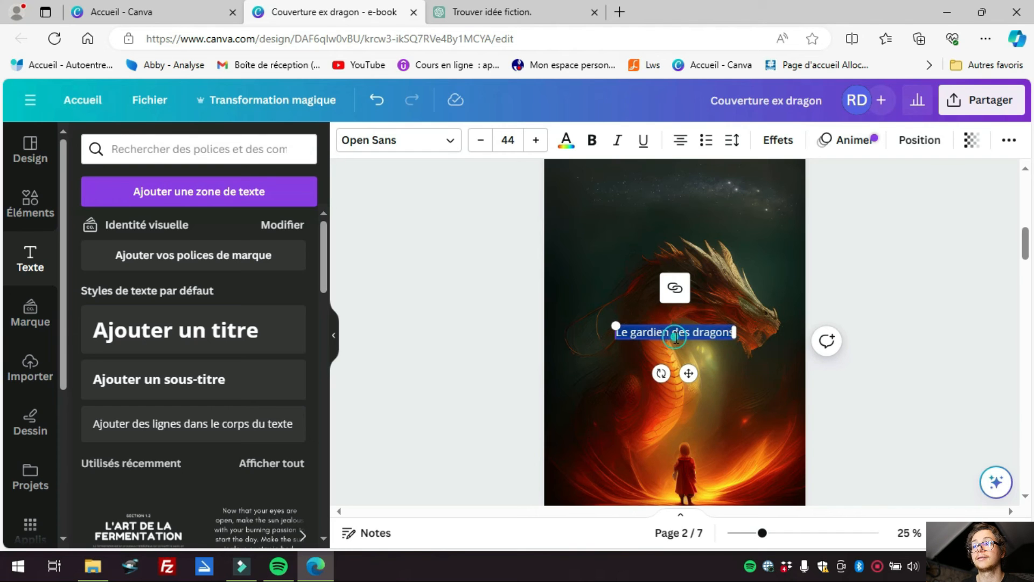
pyautogui.click(408, 149)
pyautogui.click(135, 187)
pyautogui.write('tr')
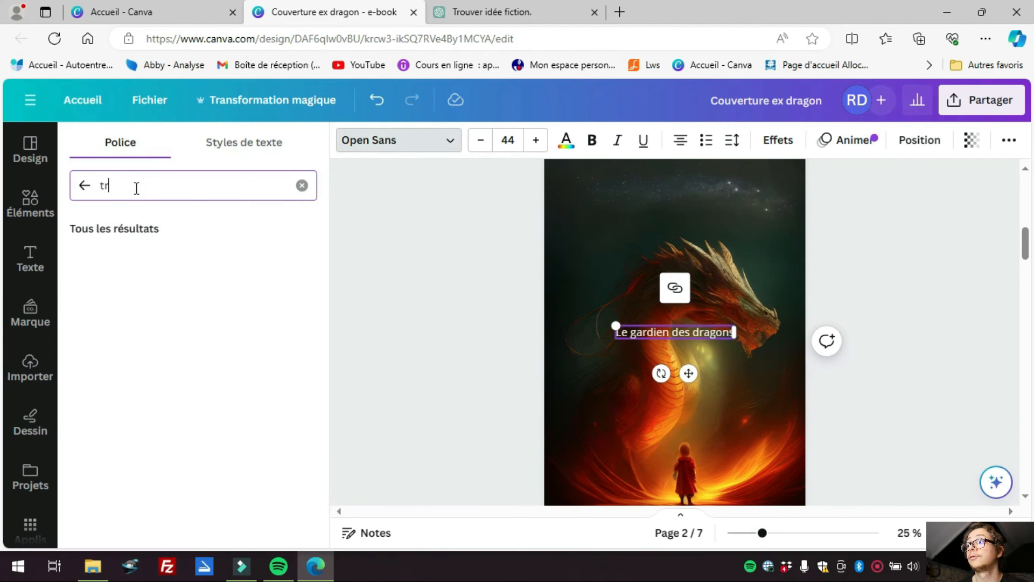
pyautogui.write('ajan')
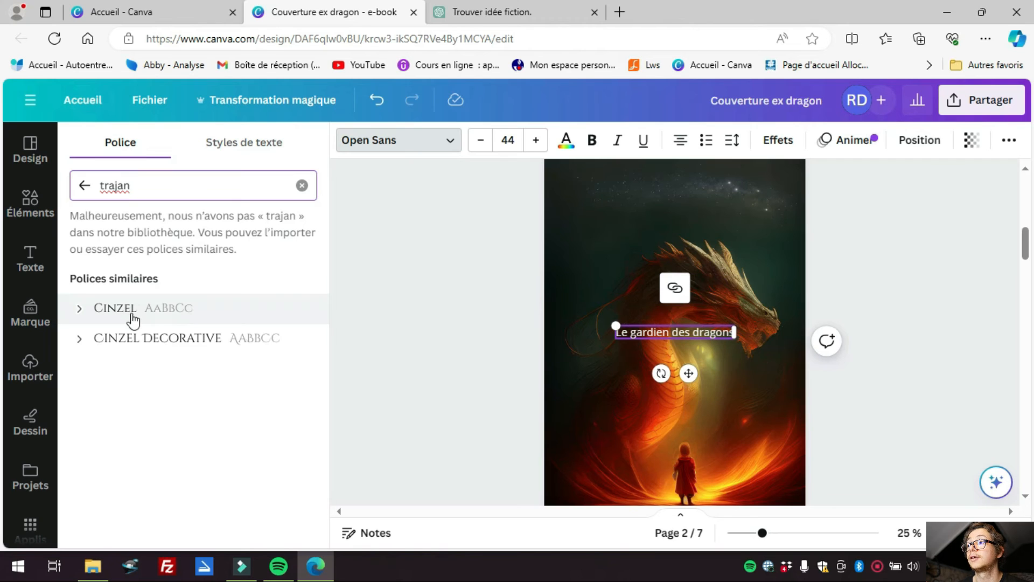
pyautogui.click(156, 320)
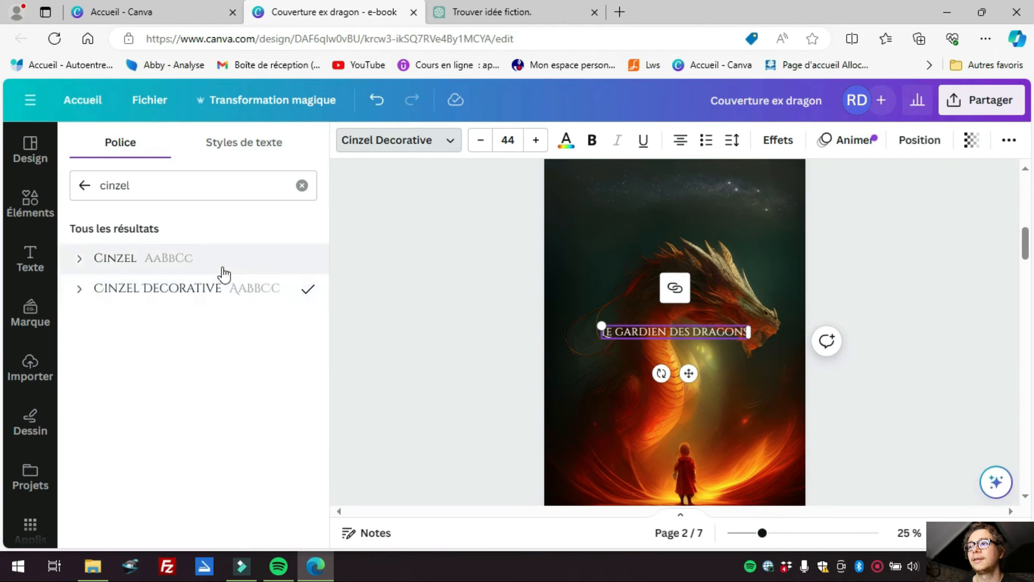
pyautogui.click(221, 268)
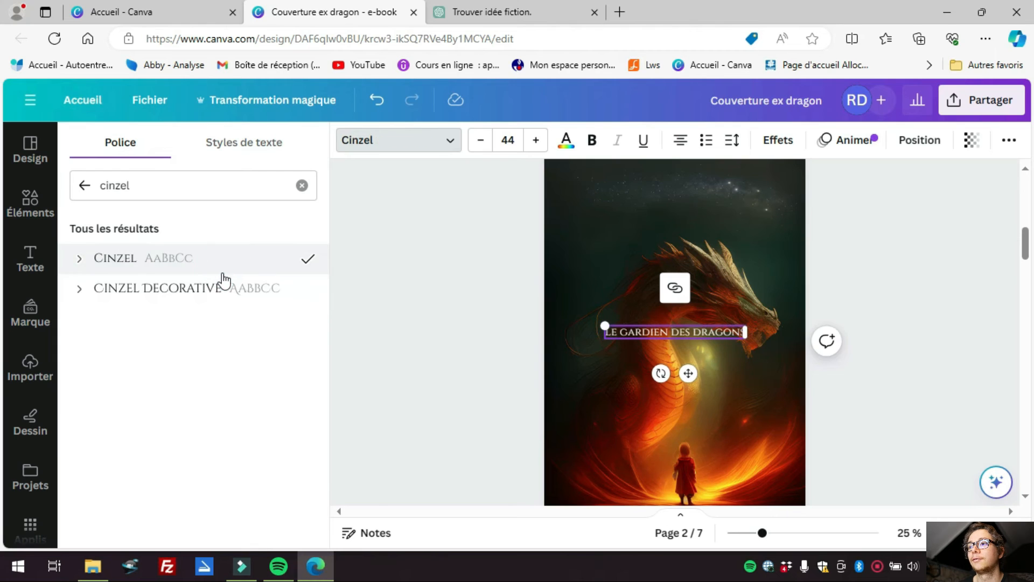
# Enlarge the title to font size 58 and move it into the dark sky above the dragon's head
pyautogui.click(533, 141)
pyautogui.click(533, 141)
pyautogui.click(533, 142)
pyautogui.click(533, 142)
pyautogui.click(532, 141)
pyautogui.click(532, 141)
pyautogui.click(532, 141)
pyautogui.click(532, 141)
pyautogui.click(532, 141)
pyautogui.click(532, 141)
pyautogui.click(532, 141)
pyautogui.doubleClick(532, 141)
pyautogui.click(534, 141)
pyautogui.moveTo(688, 376); pyautogui.dragTo(689, 245)
pyautogui.scroll(1, 688, 247)
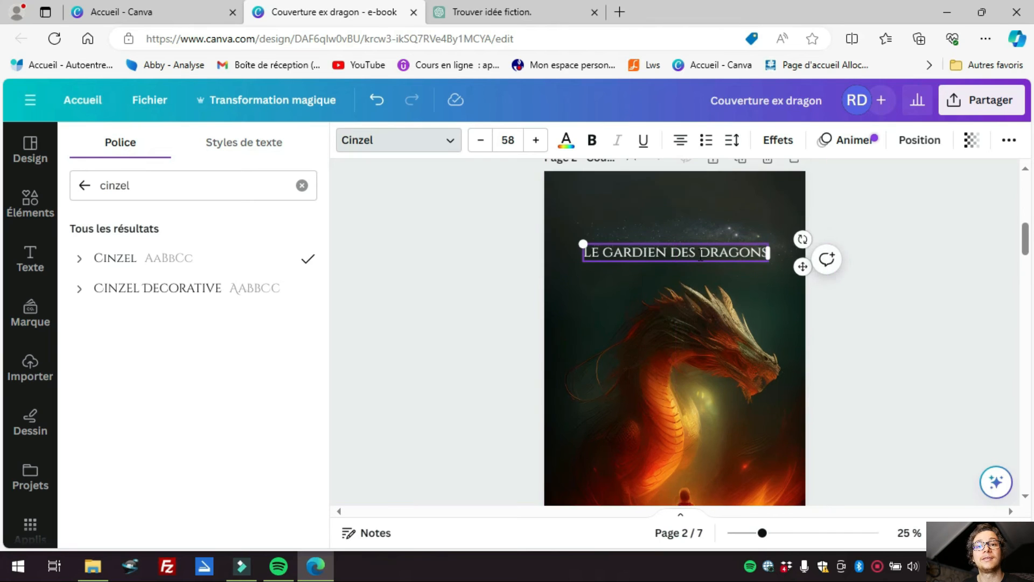
pyautogui.moveTo(694, 305); pyautogui.dragTo(692, 296)
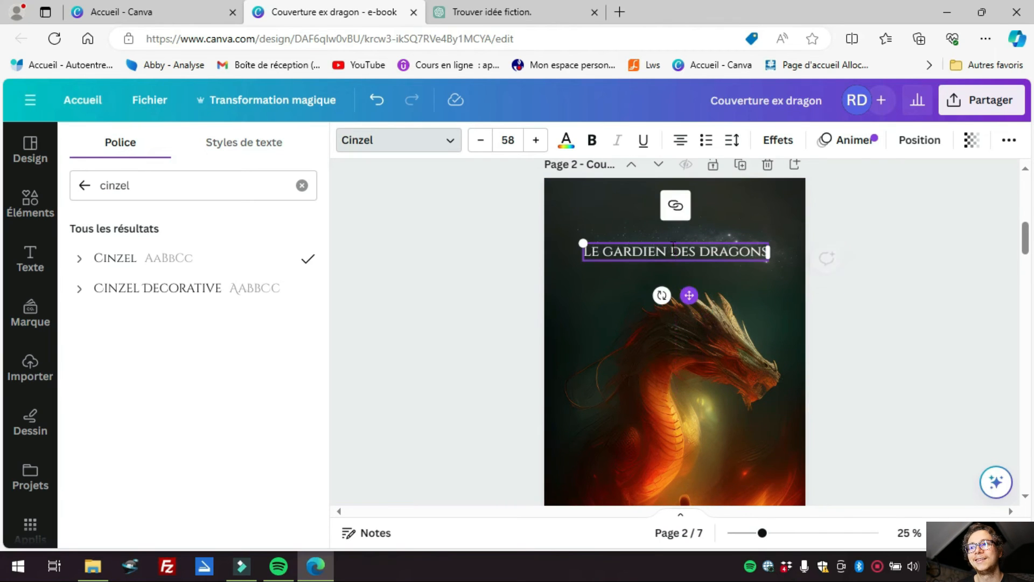
# Break the title into two lines after "Le gardien", raise it slightly, and enlarge the "des dragons" line
pyautogui.press('Return')
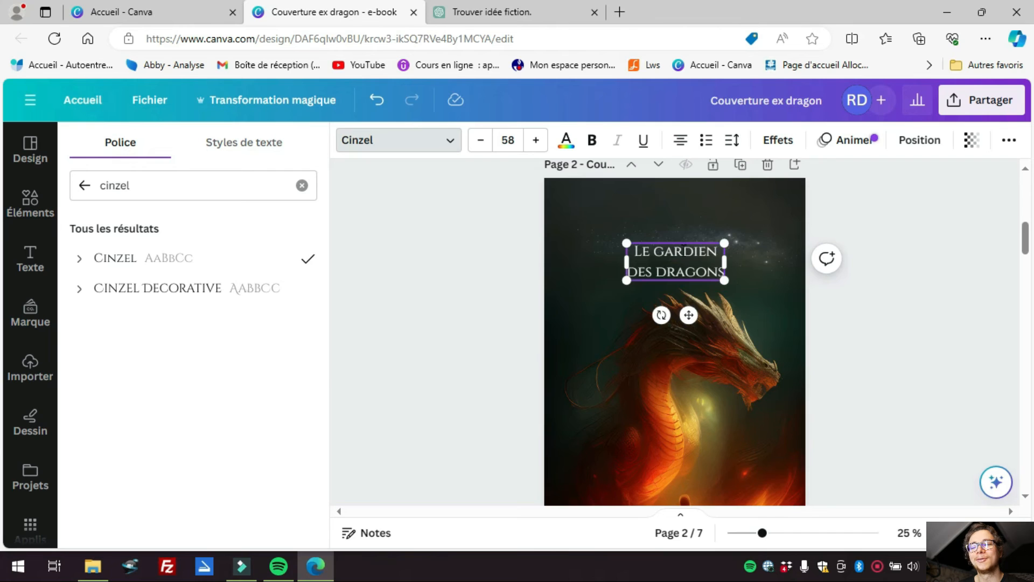
pyautogui.moveTo(689, 315); pyautogui.dragTo(689, 303)
pyautogui.click(536, 141)
pyautogui.click(536, 141)
pyautogui.click(536, 141)
pyautogui.click(536, 141)
pyautogui.click(537, 141)
pyautogui.click(537, 141)
pyautogui.click(536, 141)
pyautogui.click(537, 141)
pyautogui.click(536, 141)
pyautogui.click(536, 141)
pyautogui.click(536, 141)
pyautogui.click(537, 142)
# Slightly increase the font size of the title's first line, "Le gardien"
pyautogui.doubleClick(669, 240)
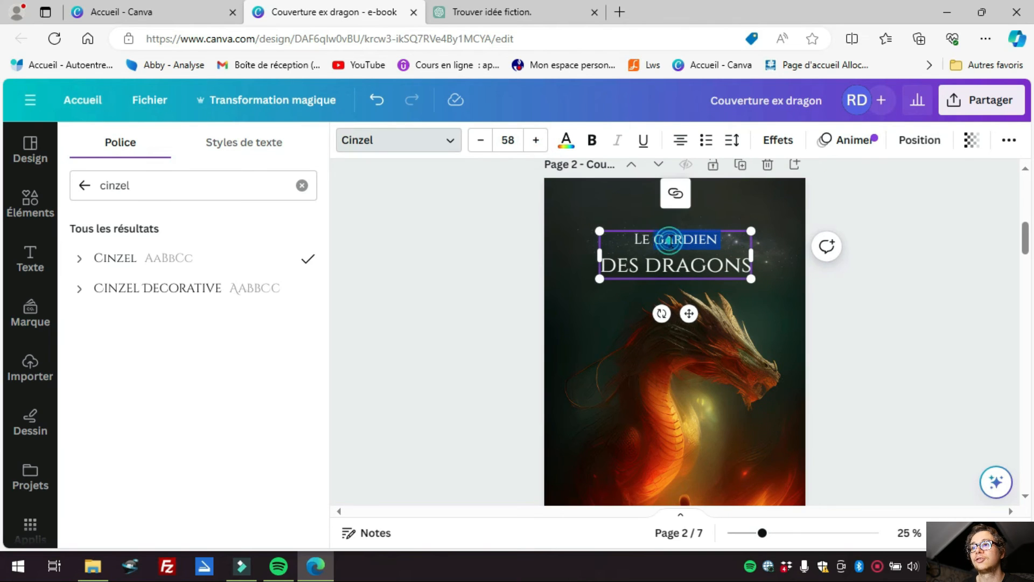
pyautogui.click(537, 141)
pyautogui.click(538, 142)
pyautogui.click(537, 141)
pyautogui.click(480, 144)
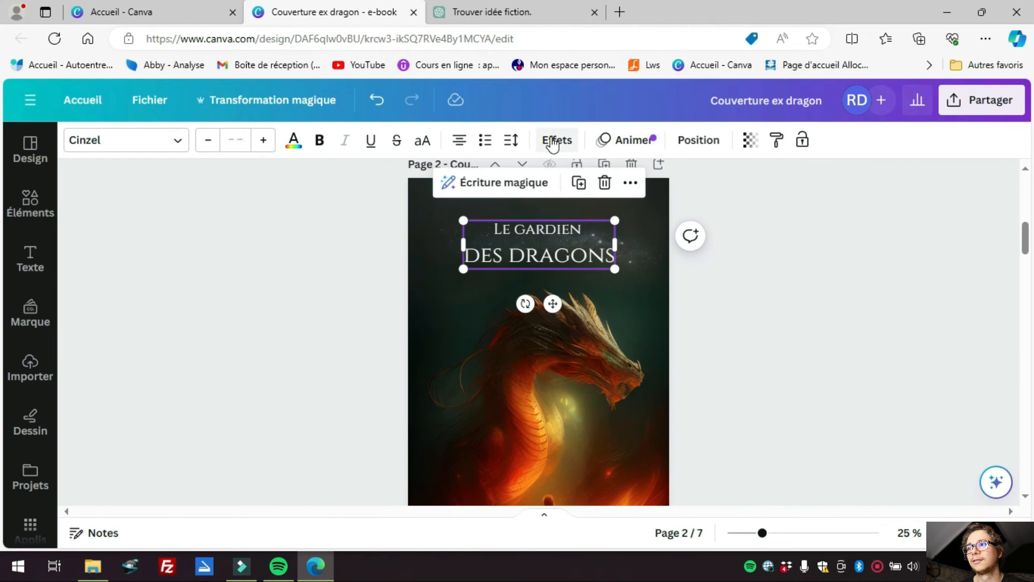
# Try the Ombres, Élévation and Contour text effects on the title, with Élévation intensity up to 100 and Contour thickness at 1
pyautogui.click(554, 140)
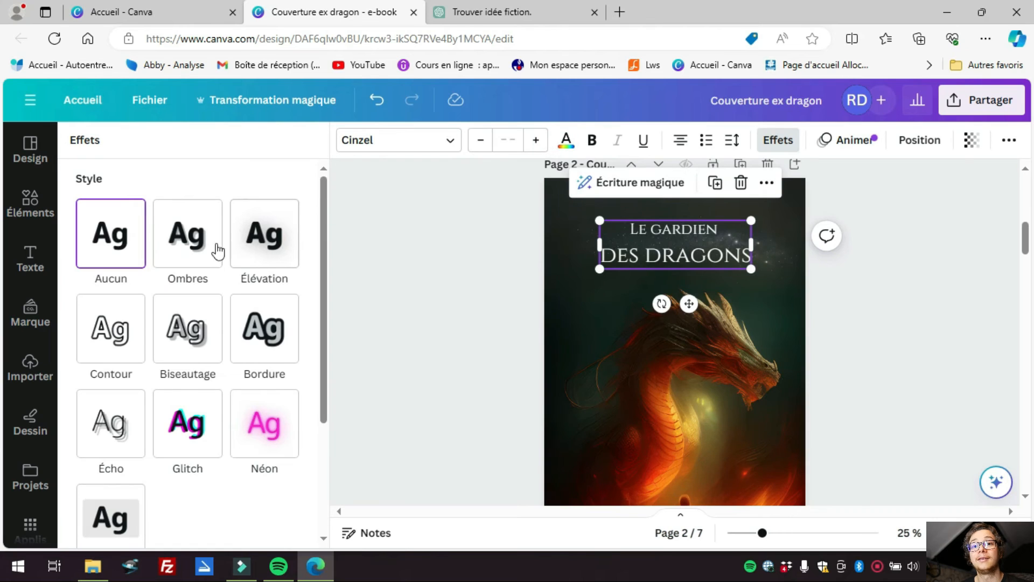
pyautogui.click(202, 256)
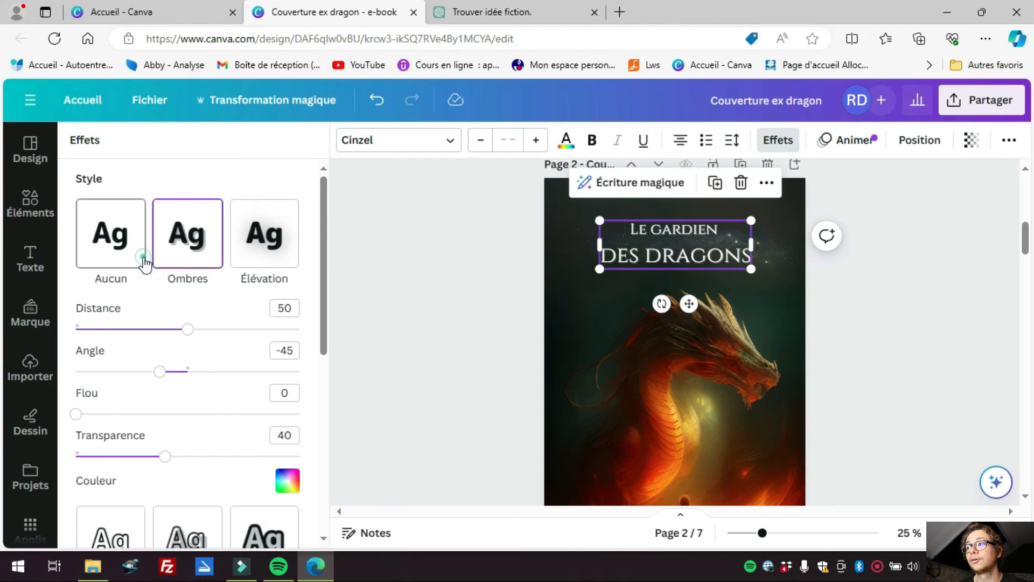
pyautogui.click(143, 260)
pyautogui.click(209, 254)
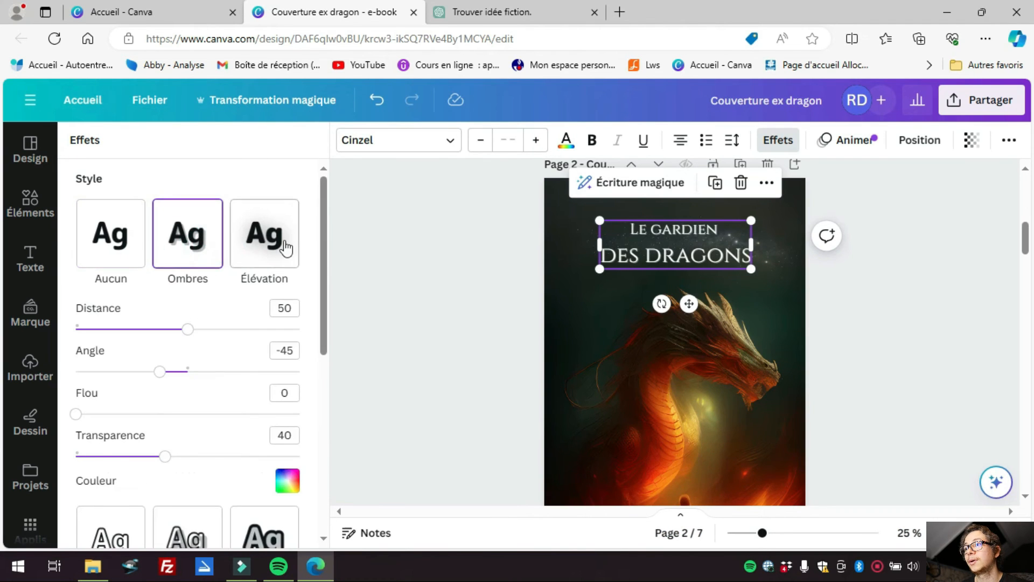
pyautogui.click(269, 240)
pyautogui.moveTo(194, 331); pyautogui.dragTo(323, 338)
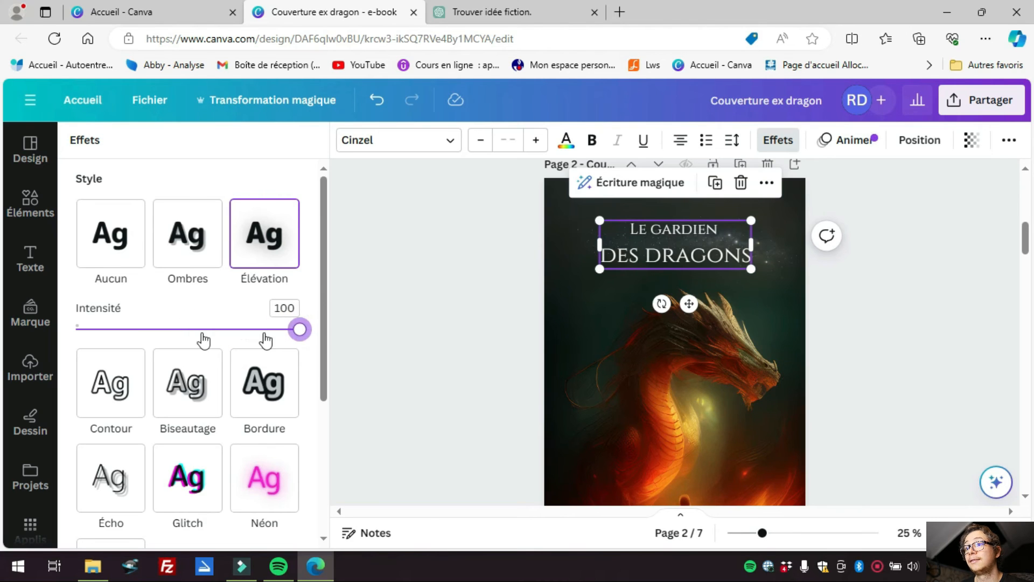
pyautogui.moveTo(203, 340); pyautogui.dragTo(127, 335)
pyautogui.click(110, 382)
pyautogui.moveTo(85, 421); pyautogui.dragTo(75, 426)
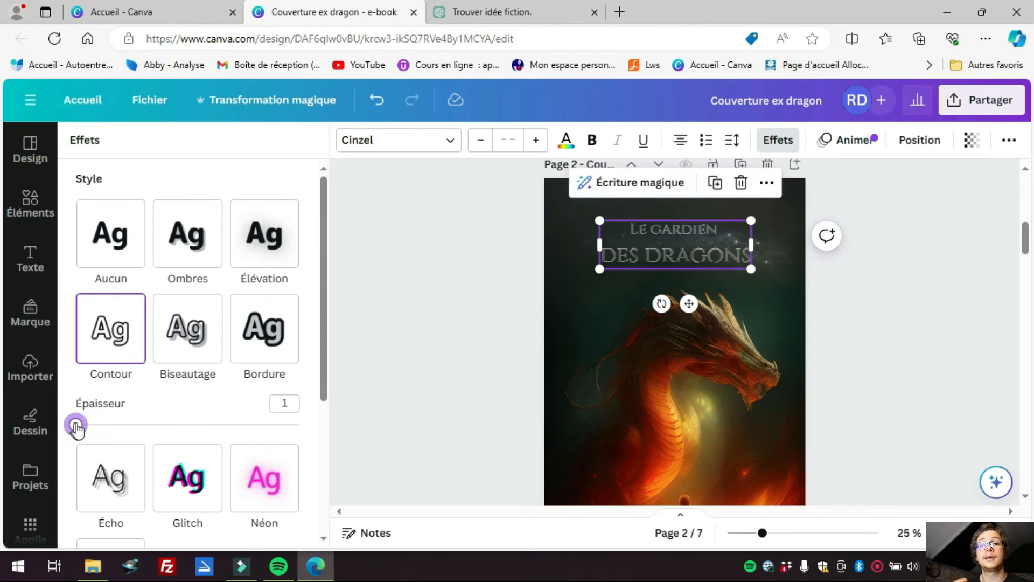
# Apply the Biseautage effect to the title with a thickness of 43 and a distance of 0
pyautogui.click(188, 339)
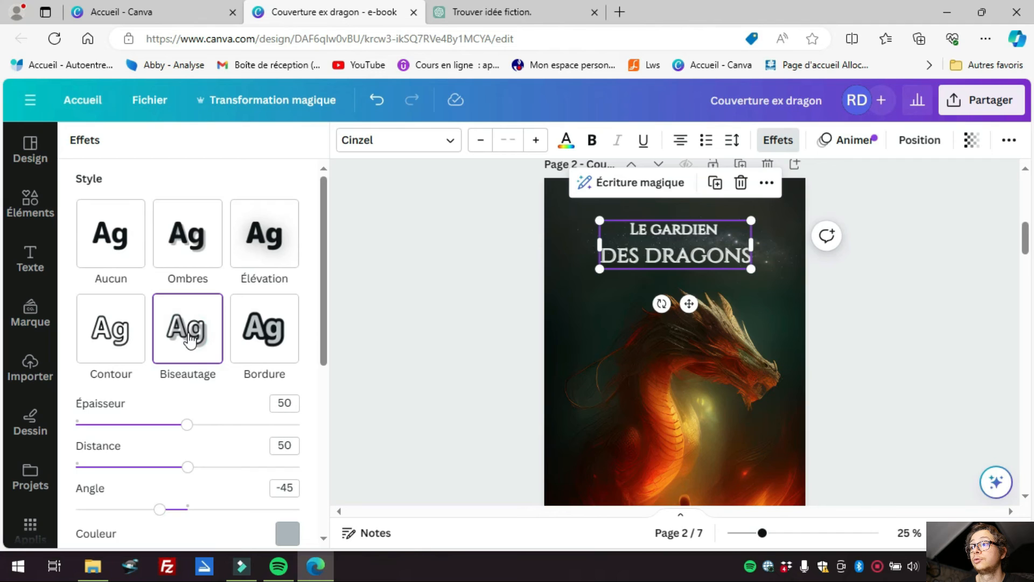
pyautogui.moveTo(193, 468); pyautogui.dragTo(102, 468)
pyautogui.moveTo(186, 425)
pyautogui.mouseDown()
pyautogui.moveTo(80, 447)
pyautogui.moveTo(86, 428)
pyautogui.moveTo(173, 434)
pyautogui.mouseUp()
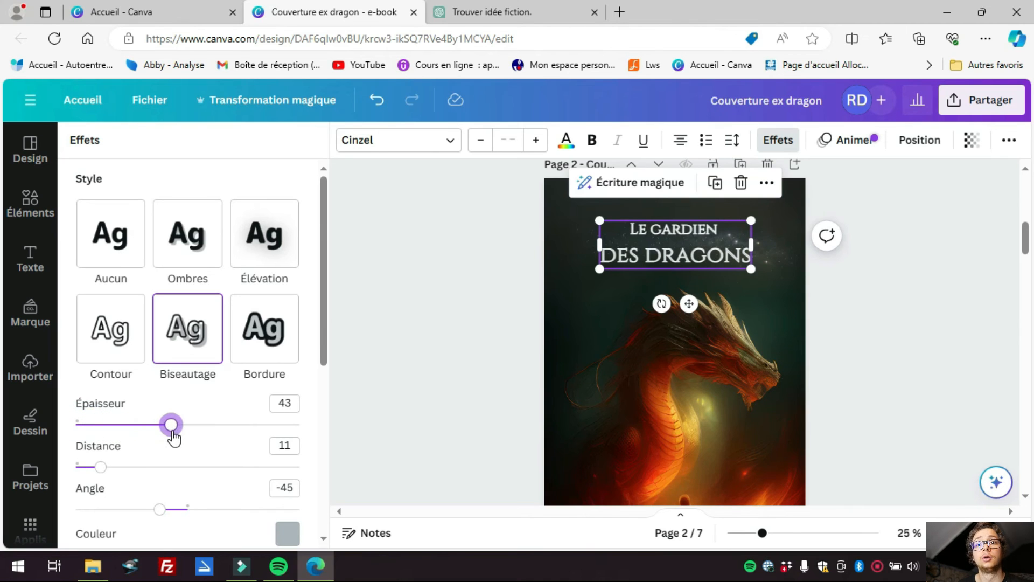
pyautogui.moveTo(99, 462); pyautogui.dragTo(113, 467)
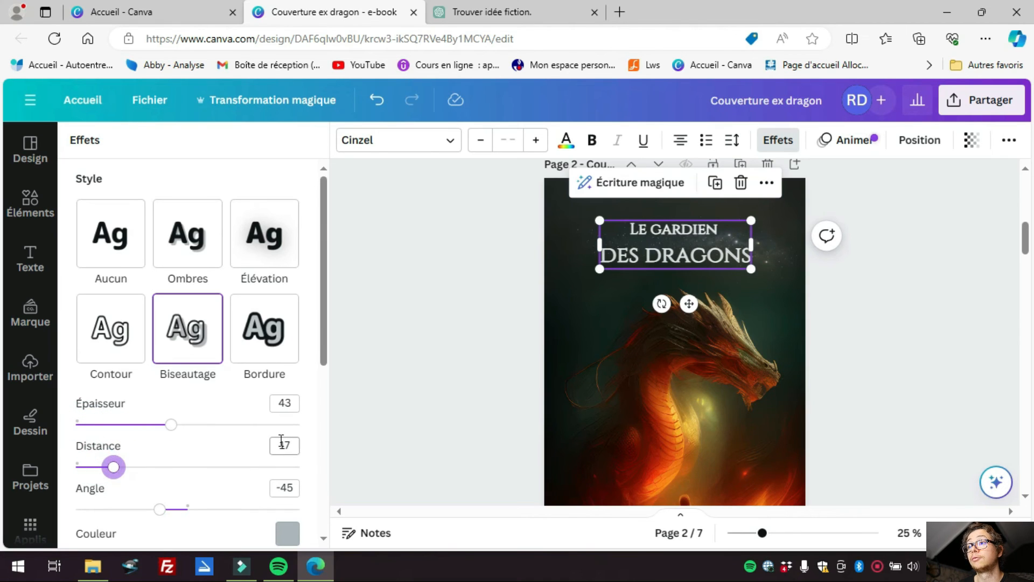
pyautogui.click(281, 443)
pyautogui.write('0')
pyautogui.press('Return')
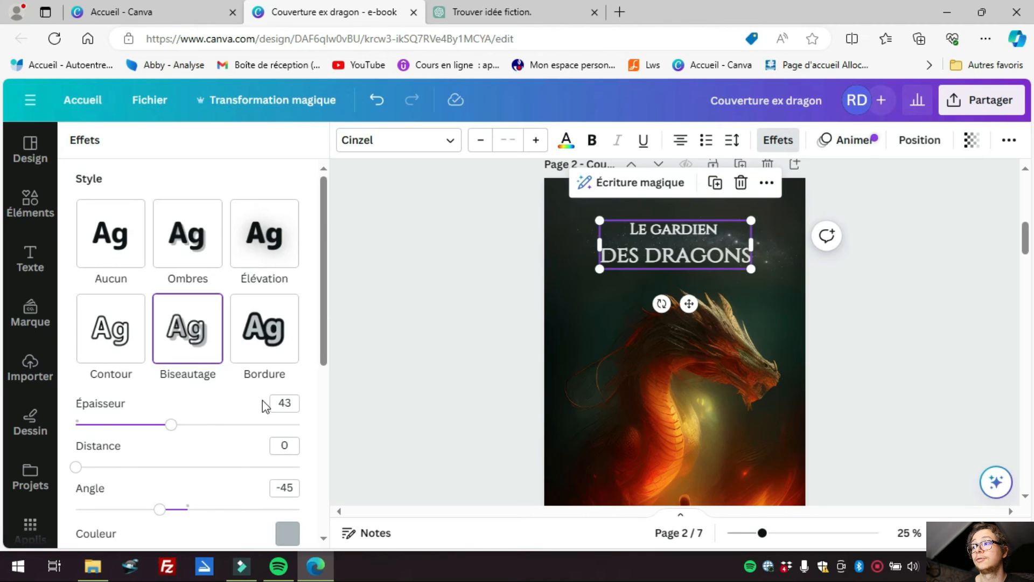
# Reduce the title's Biseautage thickness to 4, increase the effect's angle, and deselect the text
pyautogui.moveTo(173, 425); pyautogui.dragTo(84, 441)
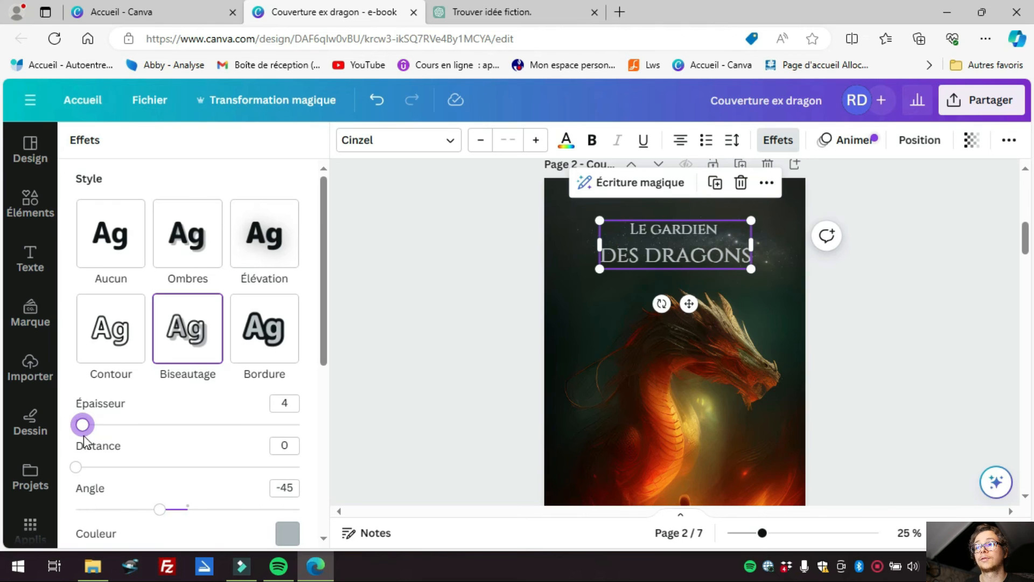
pyautogui.scroll(-1, 108, 480)
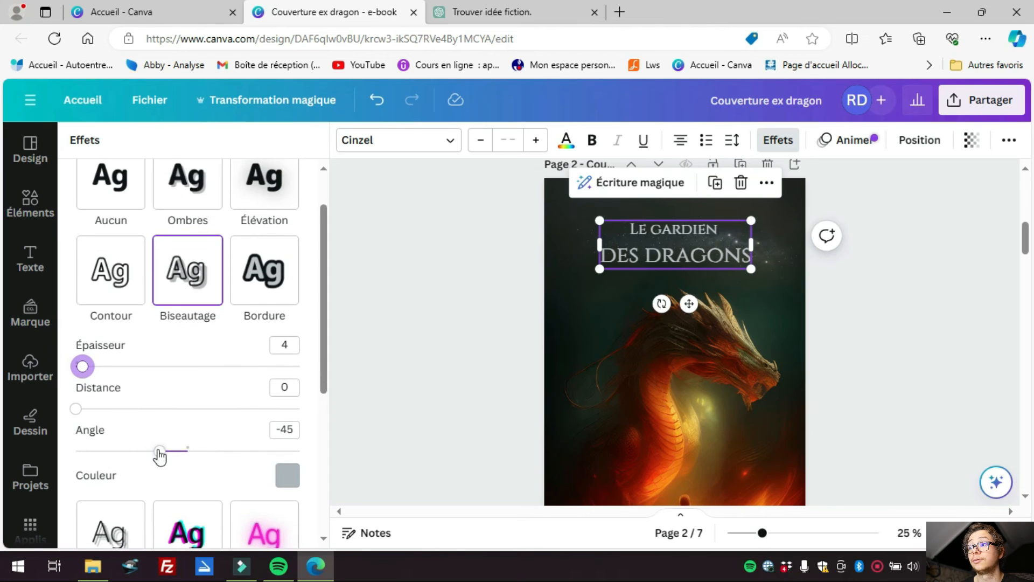
pyautogui.moveTo(160, 458); pyautogui.dragTo(239, 464)
pyautogui.click(802, 384)
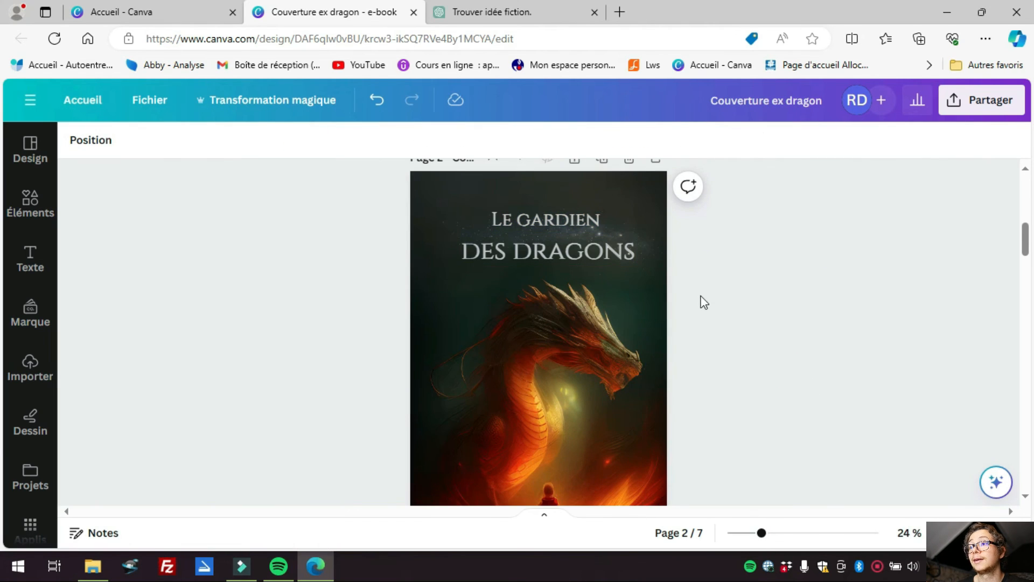
# Move the title up slightly and recolour its text with the orange taken from the dragon photo's colours
pyautogui.click(598, 249)
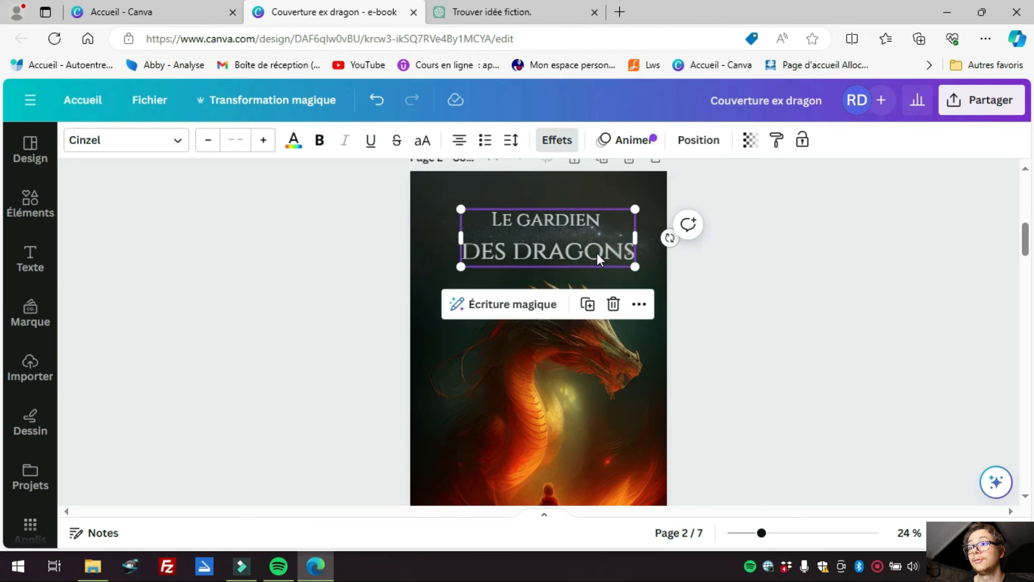
pyautogui.moveTo(596, 254); pyautogui.dragTo(597, 250)
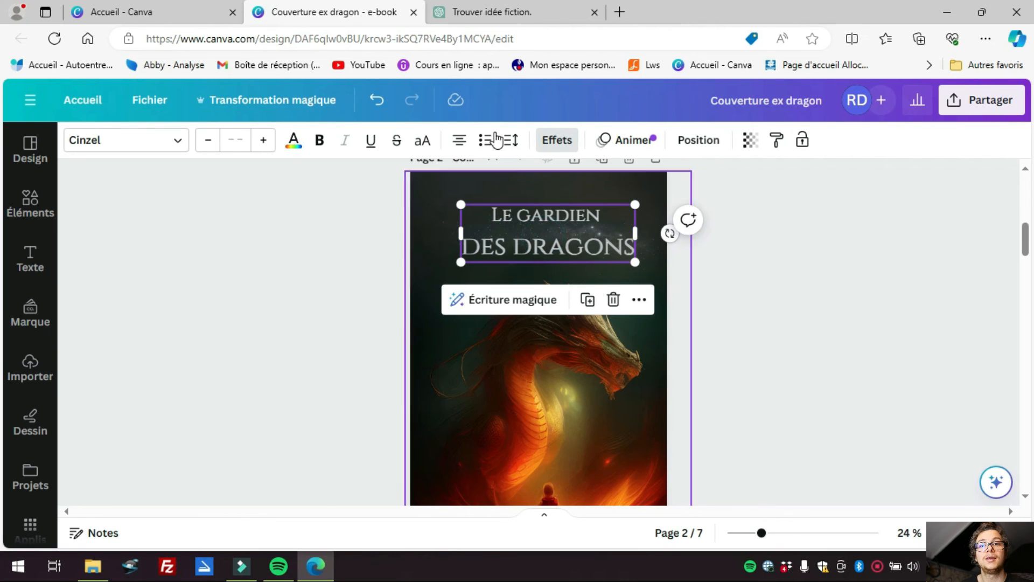
pyautogui.click(293, 141)
pyautogui.click(85, 231)
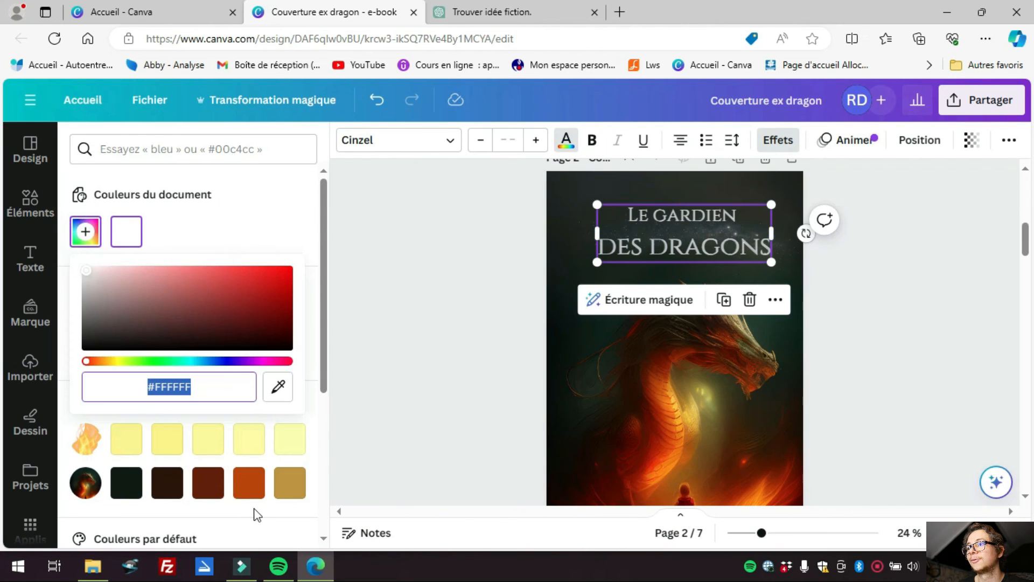
pyautogui.click(249, 484)
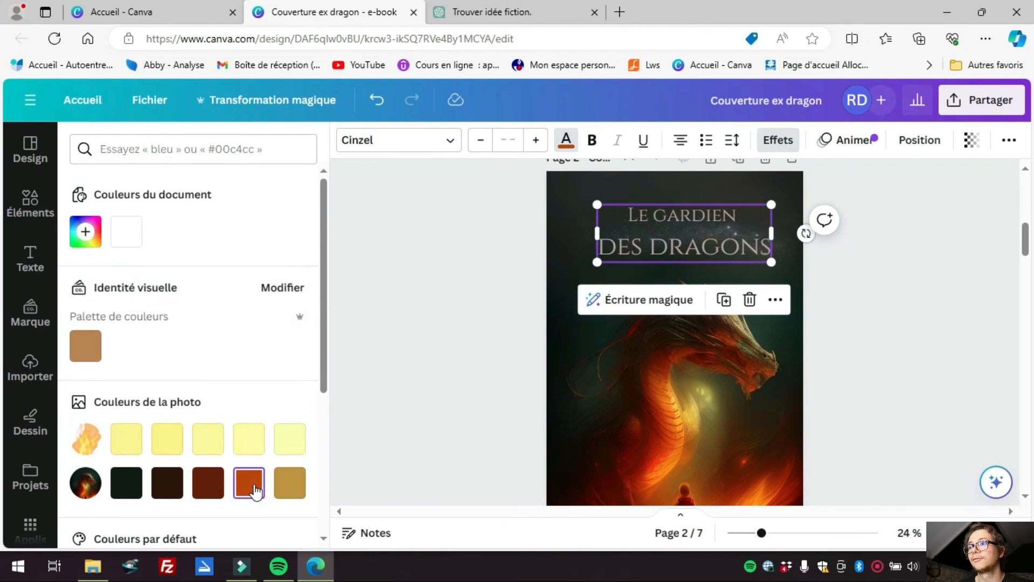
# Try the custom dark blue #345D96 as the colour of the title's Biseautage effect
pyautogui.click(673, 357)
pyautogui.scroll(-2, 677, 357)
pyautogui.scroll(5, 679, 365)
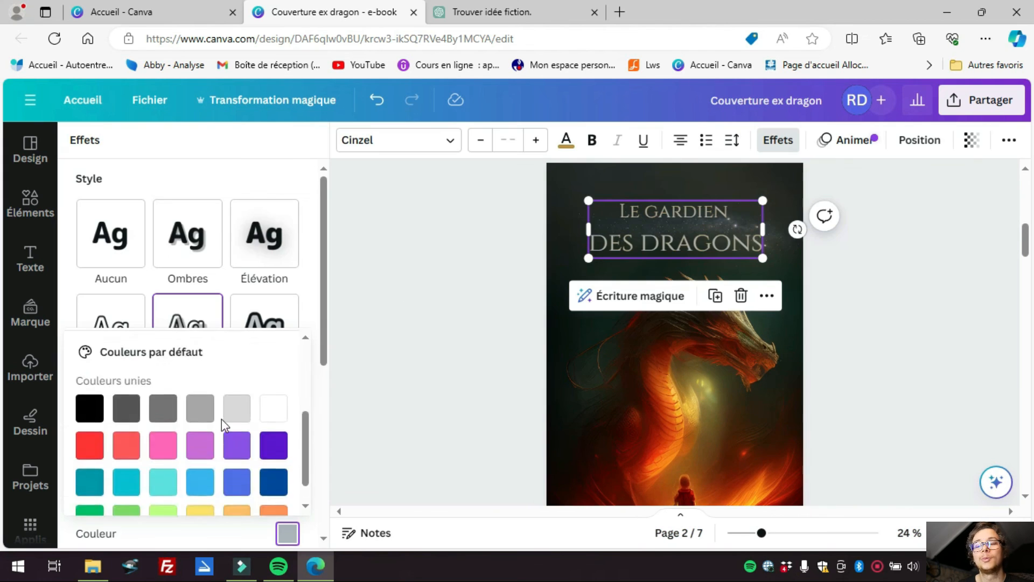
pyautogui.scroll(3, 222, 418)
pyautogui.click(90, 390)
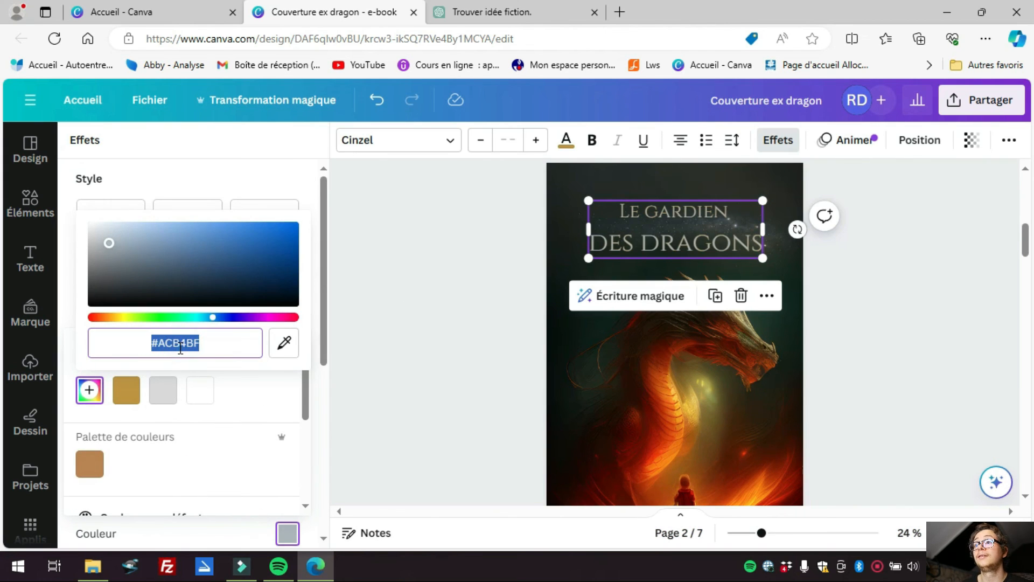
pyautogui.click(226, 257)
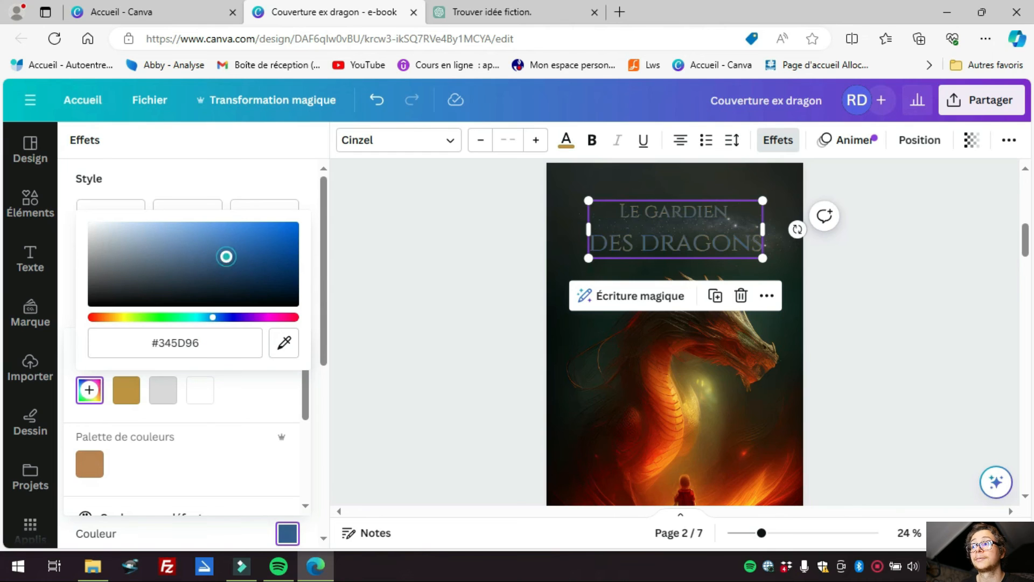
# Shift the title's Biseautage colour through red, gold and bright yellow to olive #9B9325, and deselect the text
pyautogui.click(96, 318)
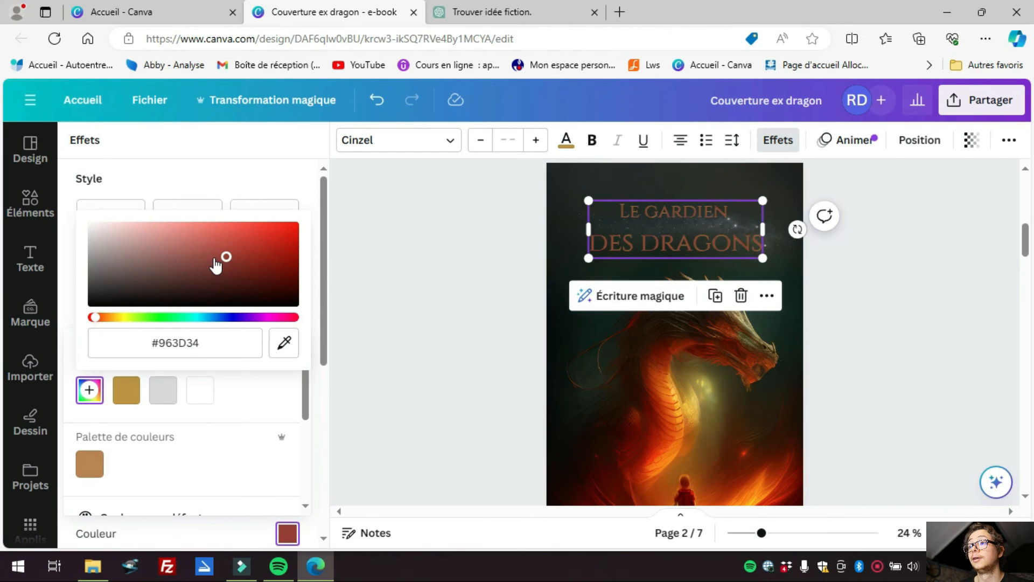
pyautogui.click(118, 319)
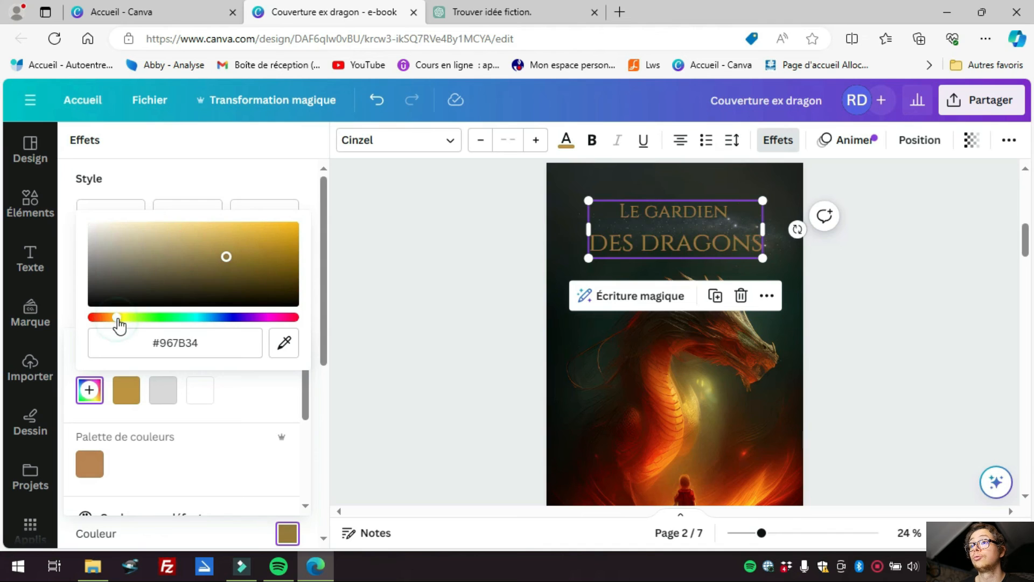
pyautogui.moveTo(119, 323); pyautogui.dragTo(126, 327)
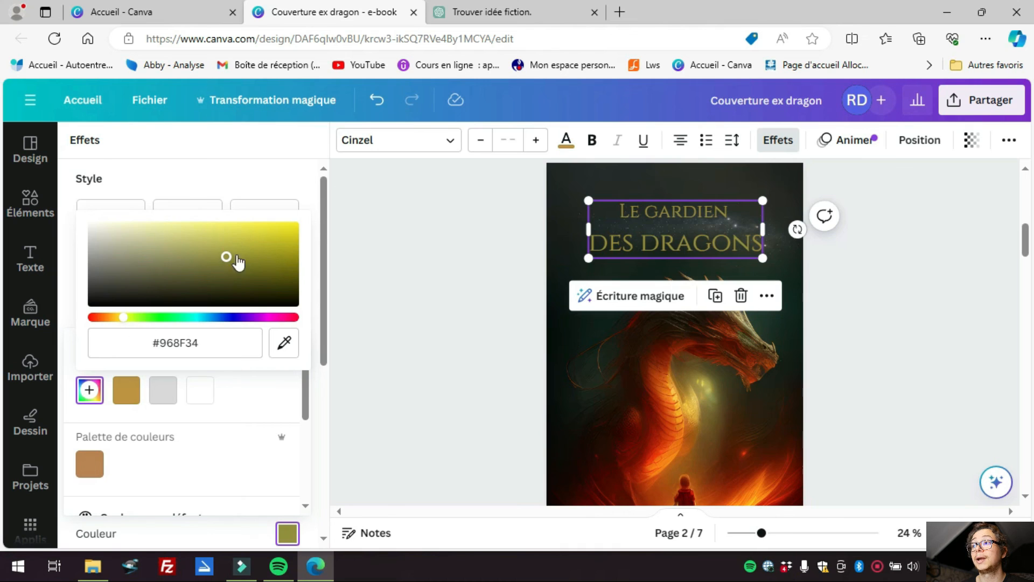
pyautogui.click(262, 229)
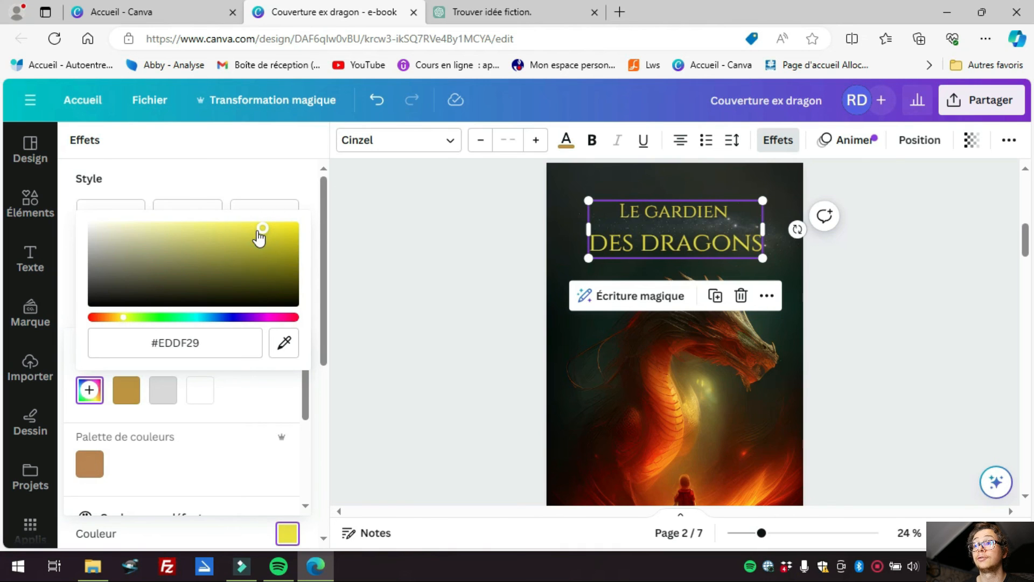
pyautogui.moveTo(259, 246)
pyautogui.mouseDown()
pyautogui.moveTo(277, 240)
pyautogui.moveTo(259, 266)
pyautogui.moveTo(260, 237)
pyautogui.moveTo(247, 256)
pyautogui.mouseUp()
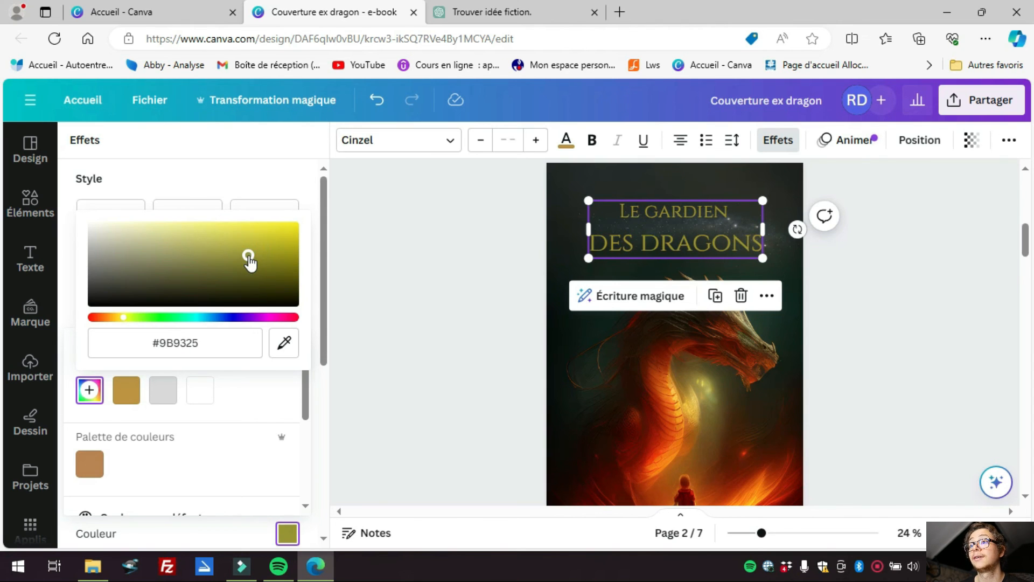
pyautogui.click(885, 291)
pyautogui.scroll(-3, 872, 279)
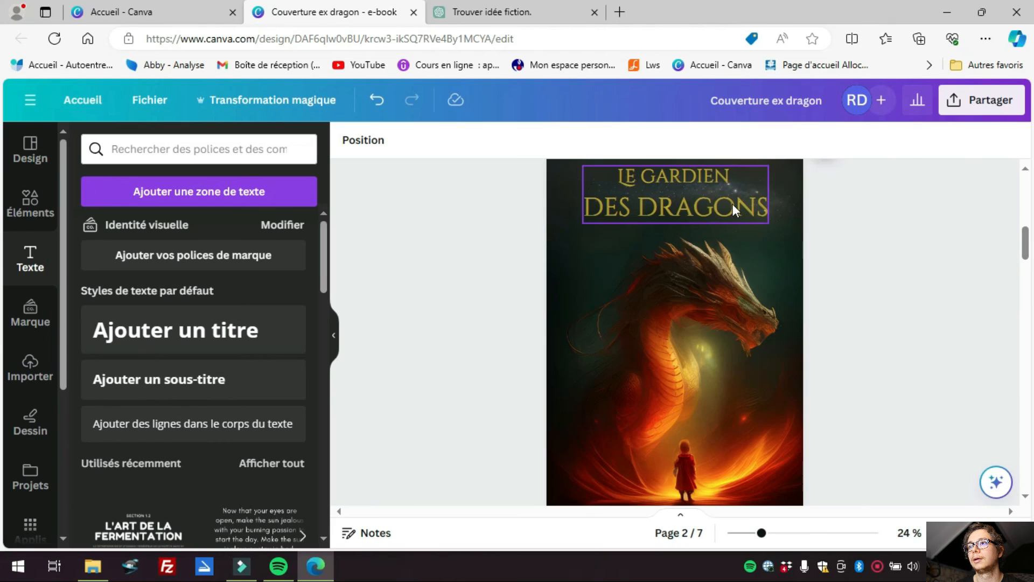
# Try the title without any text effect, and open its custom text colour code for editing
pyautogui.click(732, 203)
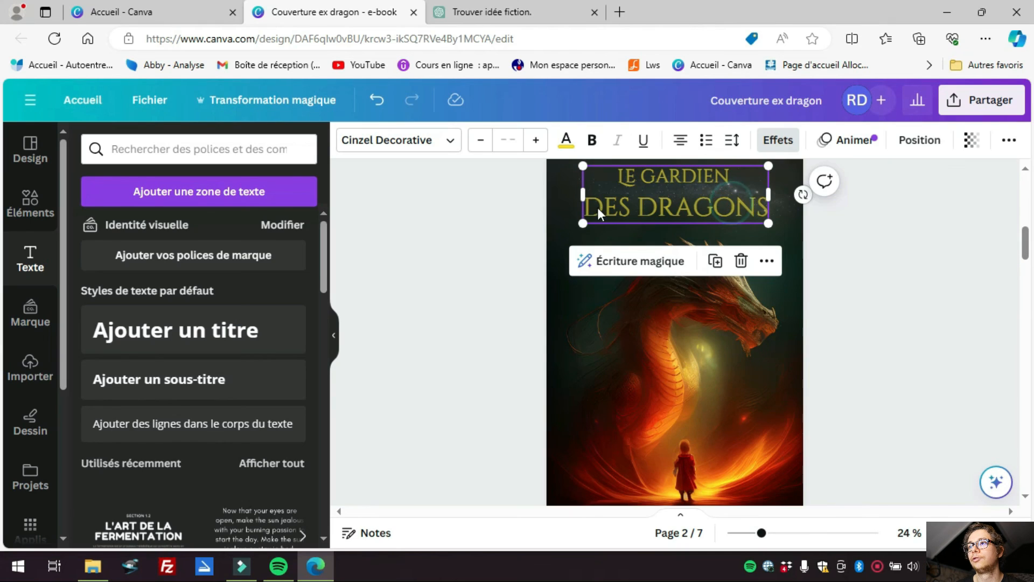
pyautogui.click(567, 142)
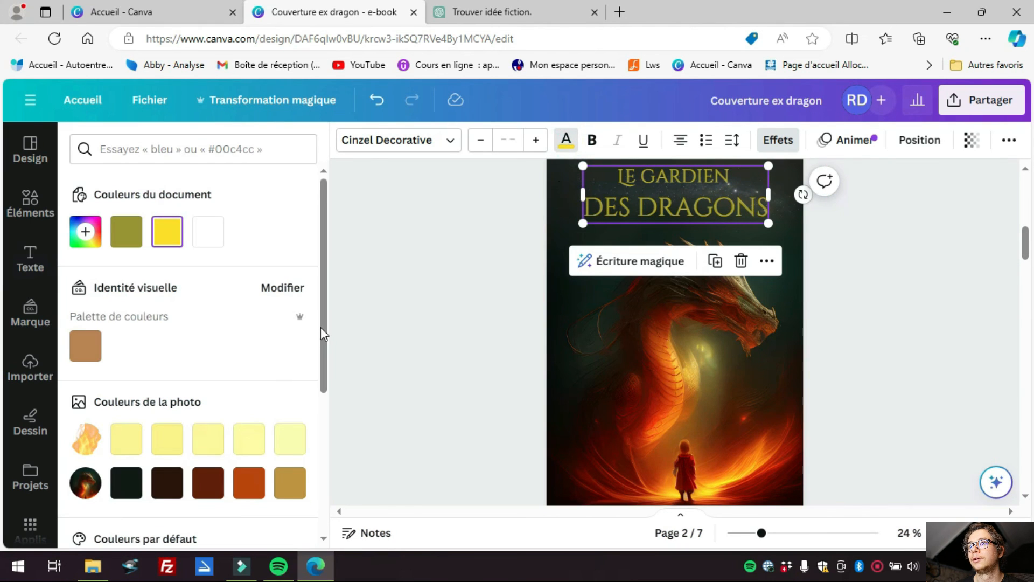
pyautogui.click(765, 141)
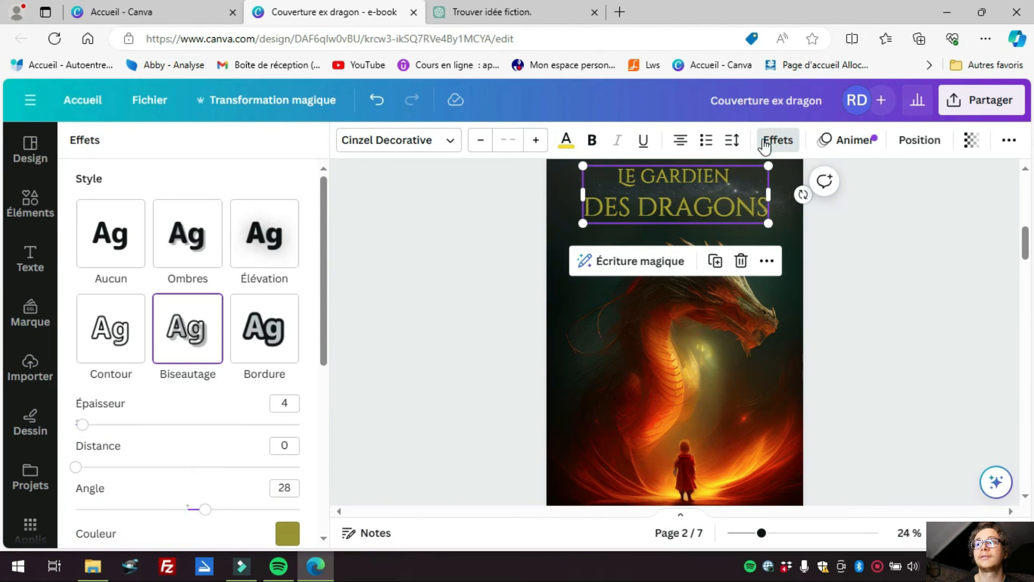
pyautogui.click(119, 251)
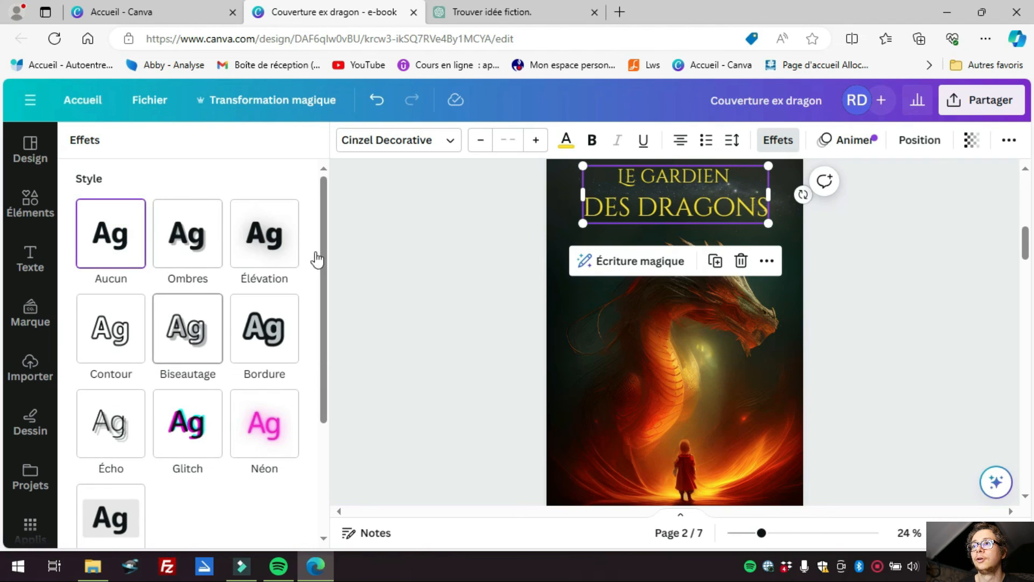
pyautogui.click(566, 141)
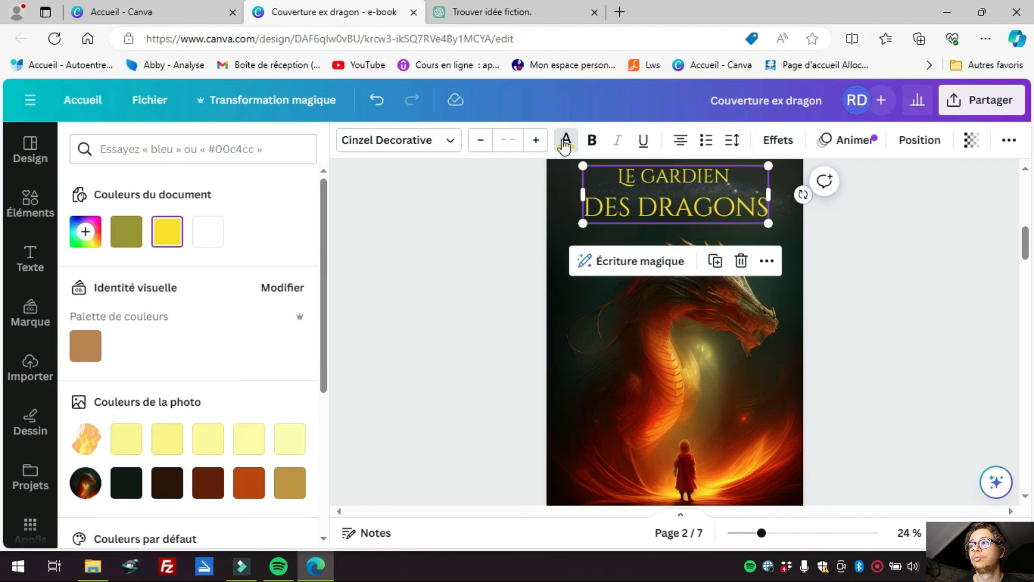
pyautogui.click(85, 231)
pyautogui.doubleClick(209, 387)
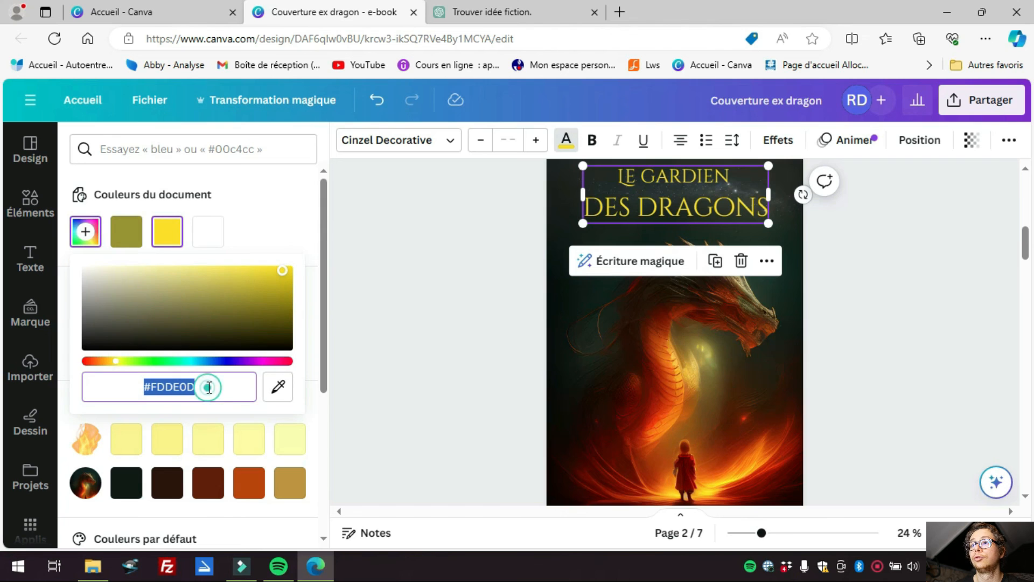
pyautogui.click(442, 173)
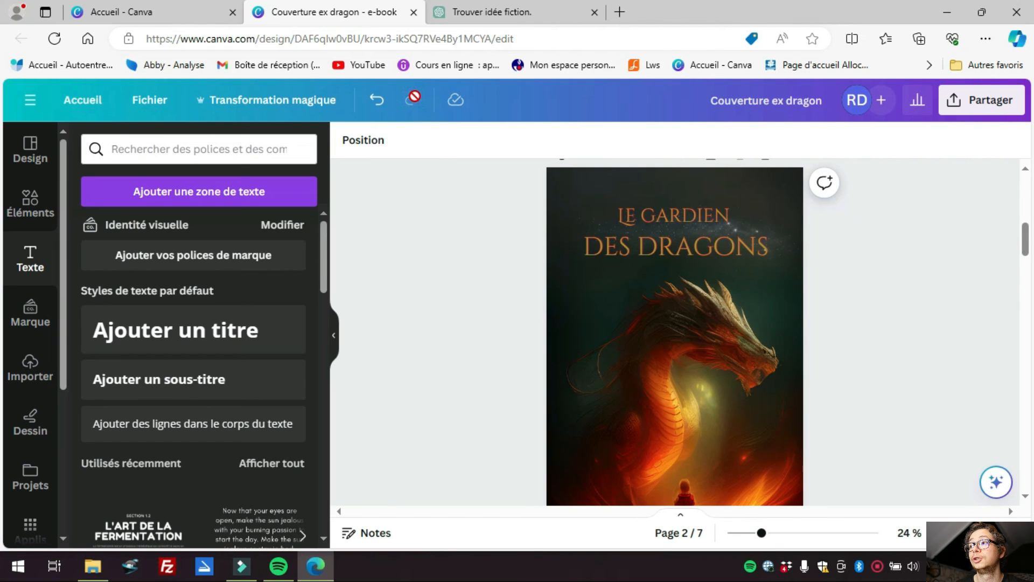
pyautogui.click(428, 285)
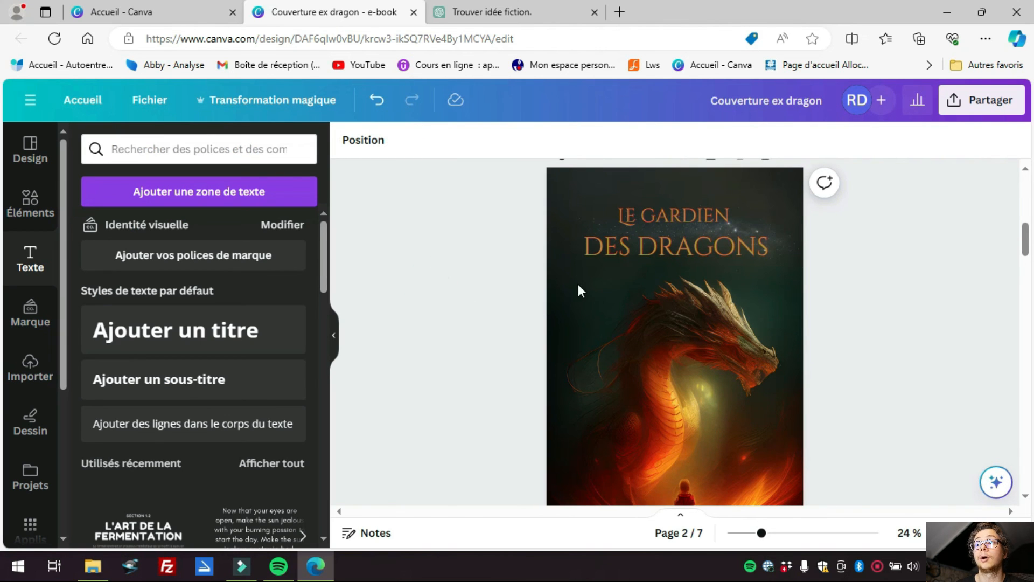
# Set the title's Biseautage effect colour to the custom golden orange #FFB800 and deselect the text
pyautogui.click(630, 261)
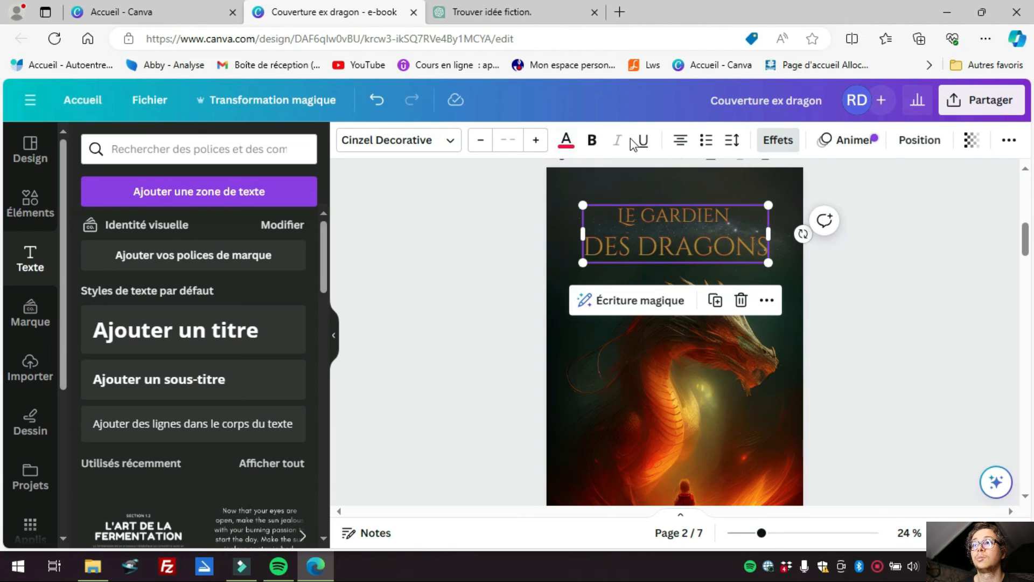
pyautogui.click(763, 146)
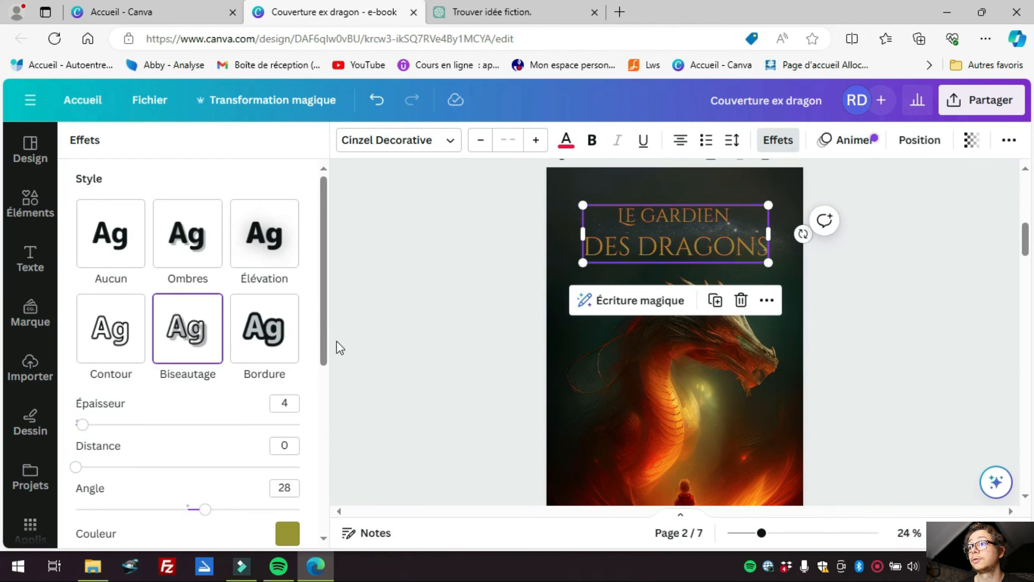
pyautogui.moveTo(324, 325); pyautogui.dragTo(326, 351)
pyautogui.click(278, 486)
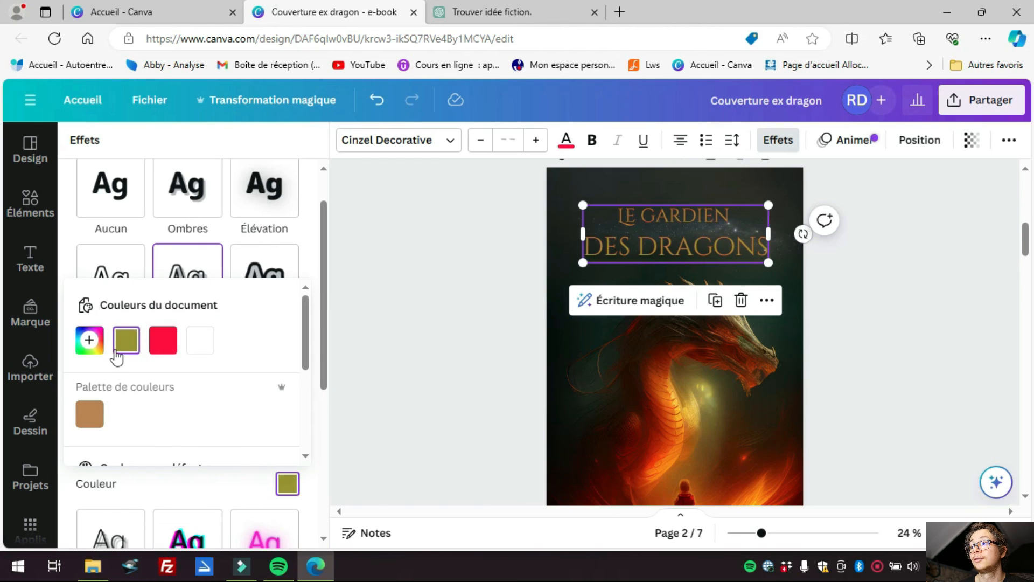
pyautogui.click(89, 340)
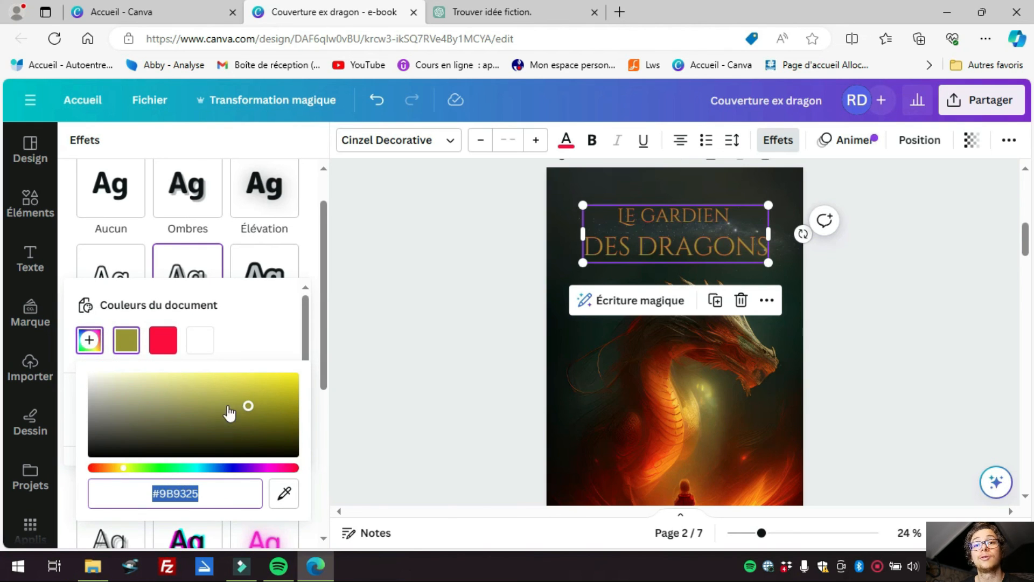
pyautogui.click(115, 468)
pyautogui.moveTo(115, 469); pyautogui.dragTo(117, 468)
pyautogui.moveTo(247, 411); pyautogui.dragTo(334, 342)
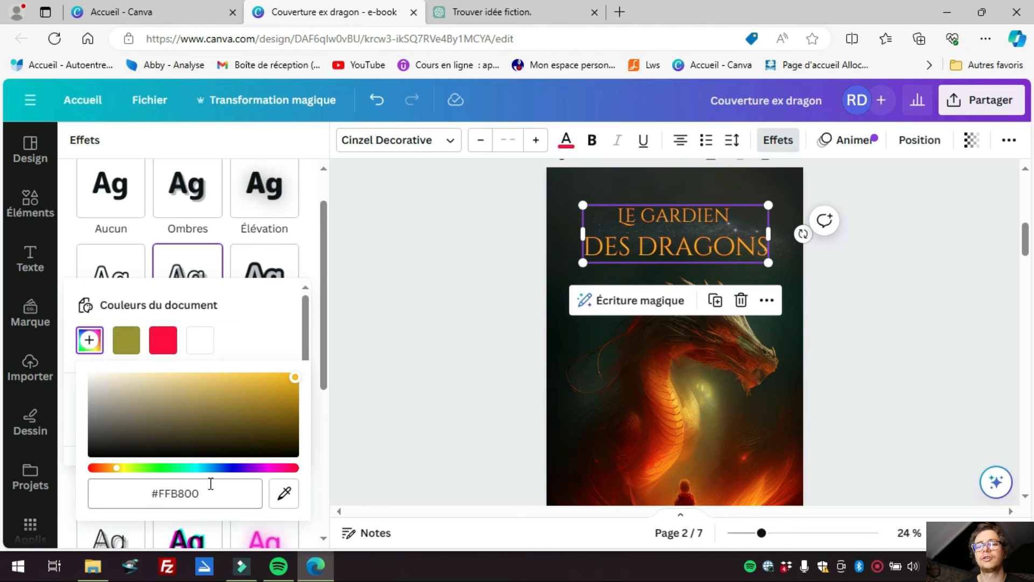
pyautogui.click(902, 277)
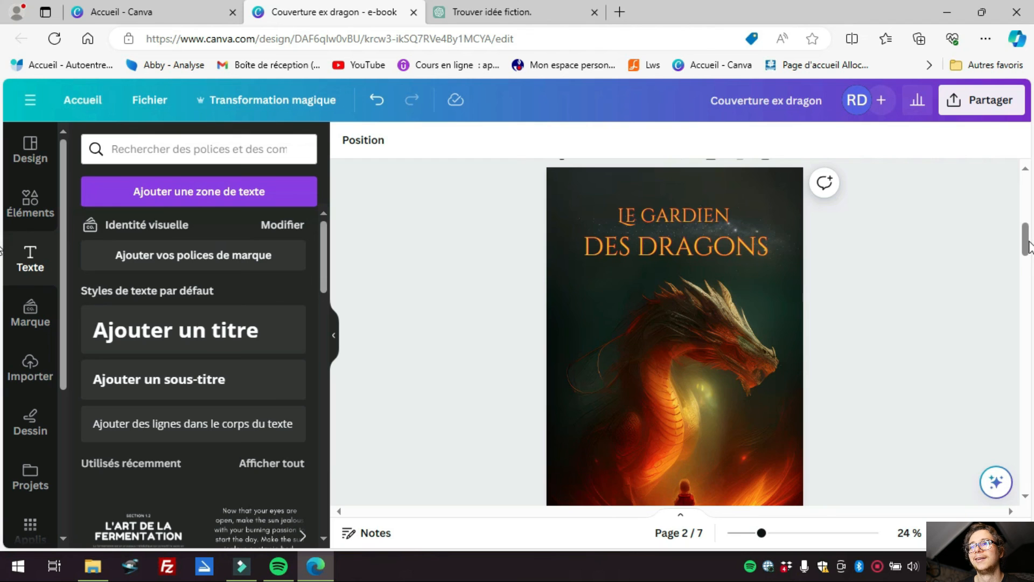
# Recolour the title's text with custom hues, from gold #FDC10D to turquoise #0DFDB5
pyautogui.moveTo(1026, 244)
pyautogui.mouseDown()
pyautogui.moveTo(1027, 263)
pyautogui.moveTo(1026, 250)
pyautogui.mouseUp()
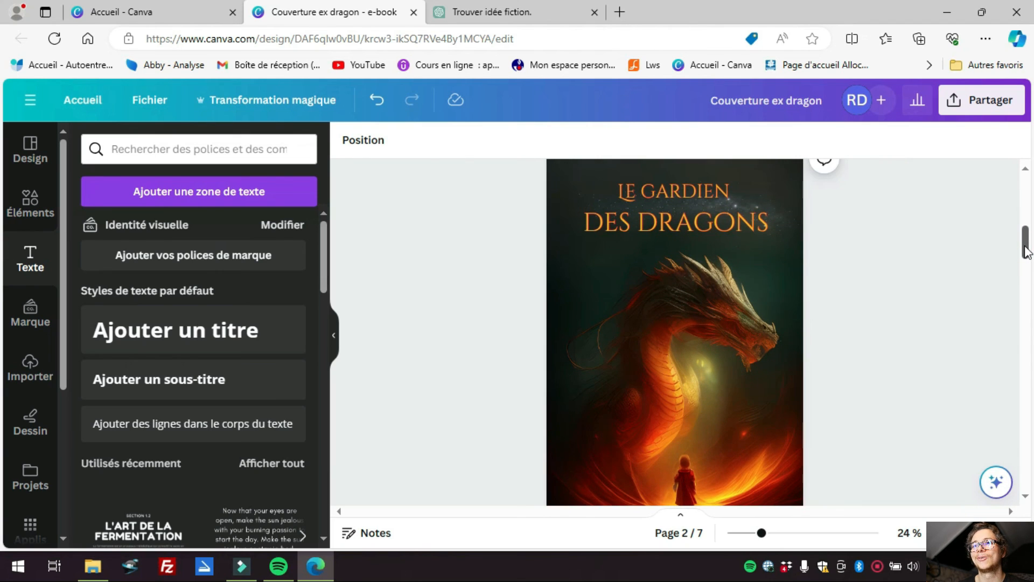
pyautogui.click(686, 224)
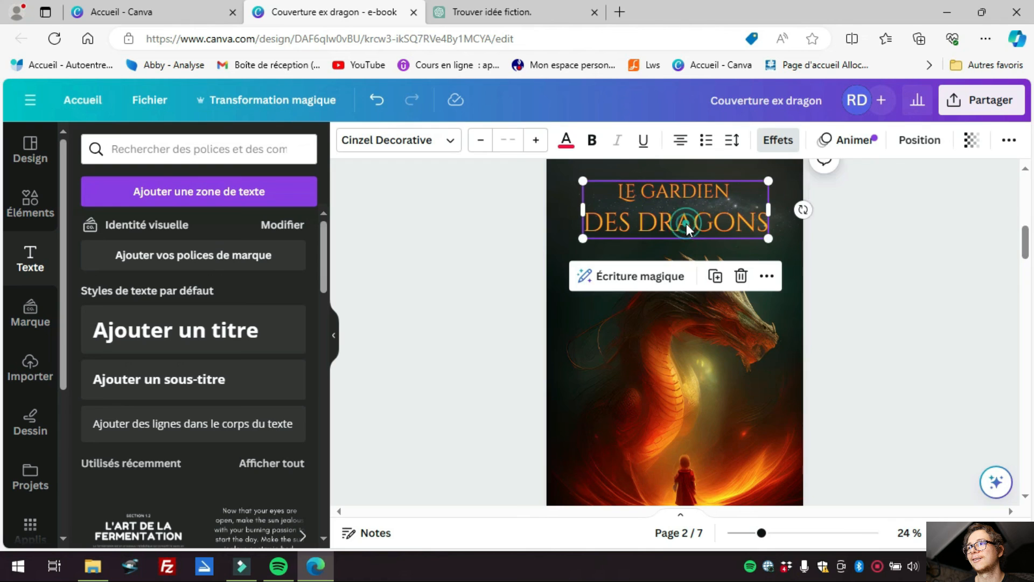
pyautogui.click(566, 140)
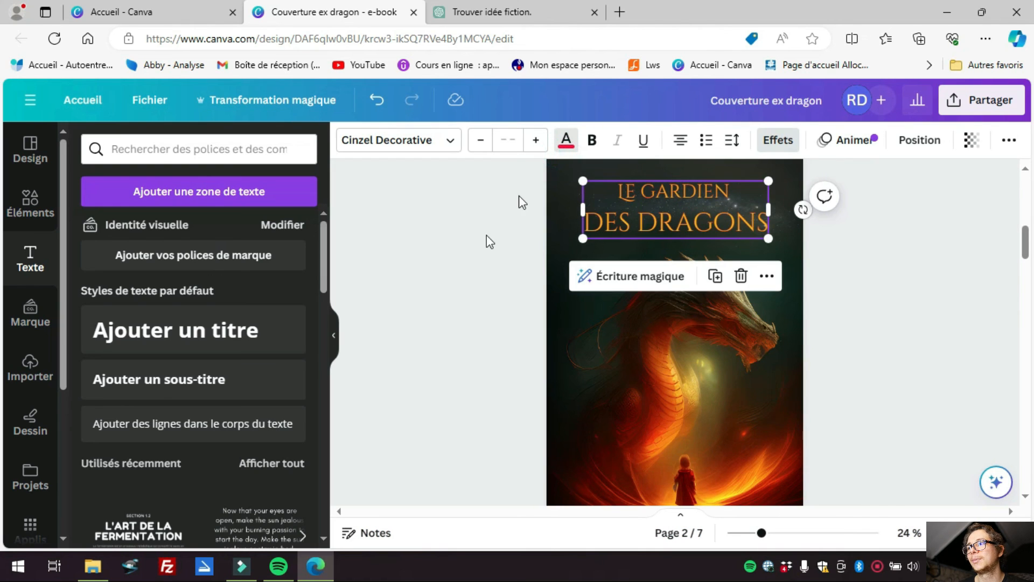
pyautogui.click(86, 234)
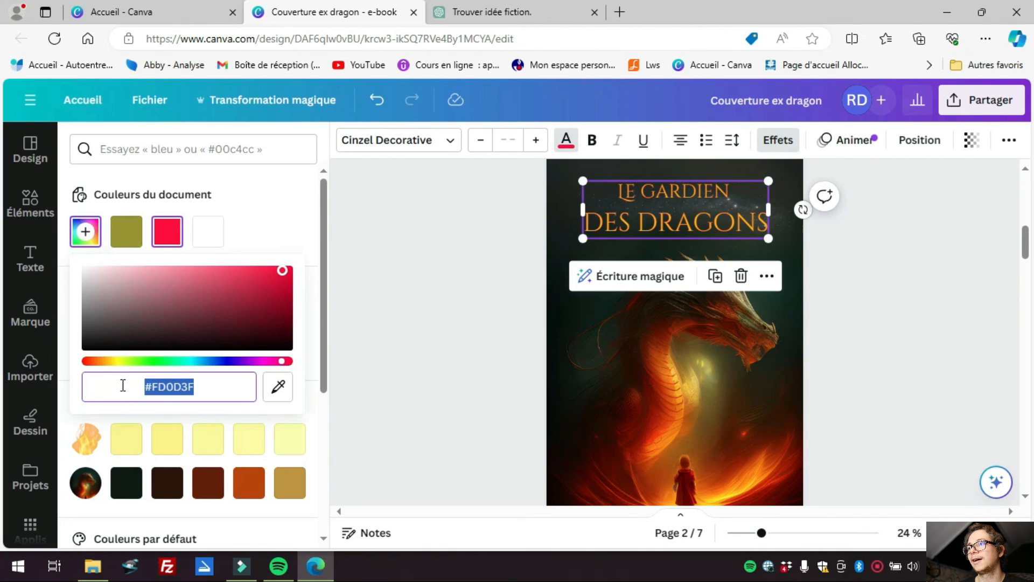
pyautogui.click(111, 361)
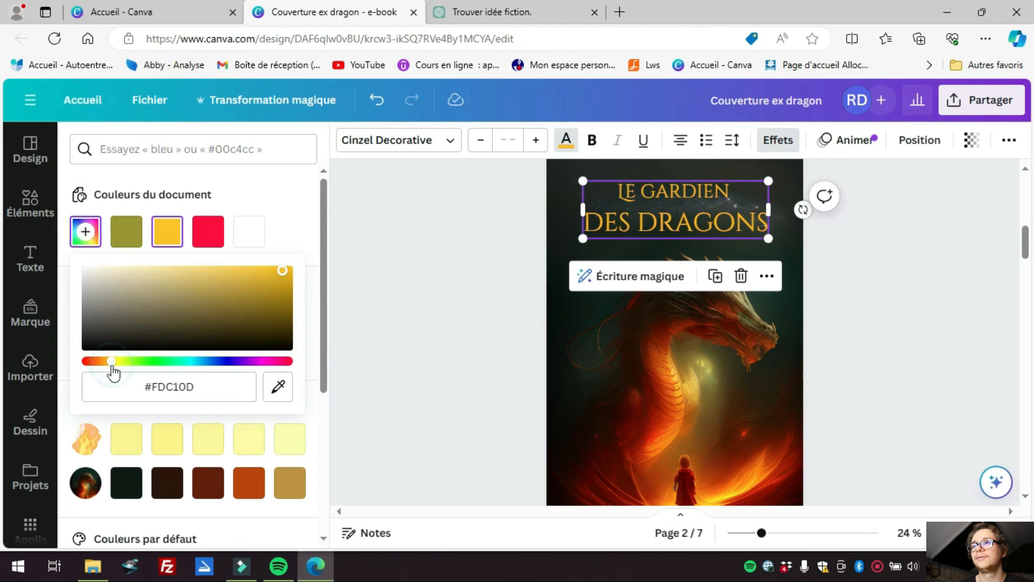
pyautogui.moveTo(118, 360); pyautogui.dragTo(180, 393)
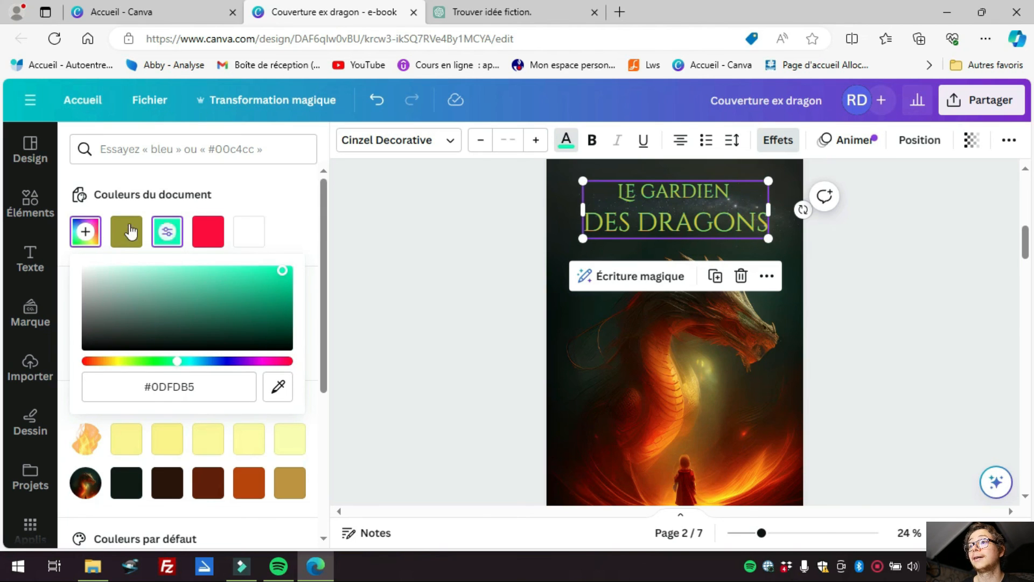
pyautogui.click(92, 233)
pyautogui.click(76, 237)
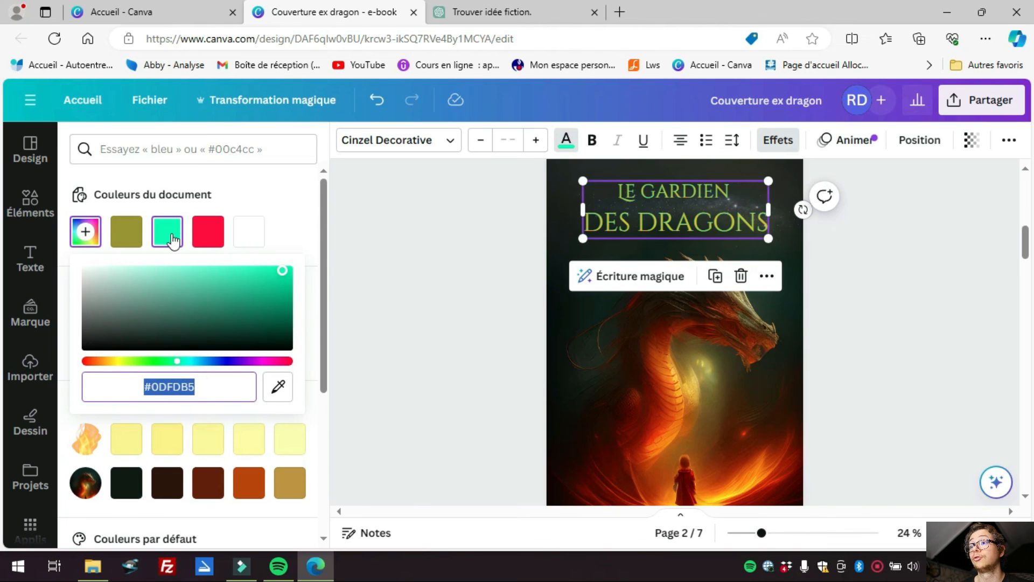
pyautogui.click(86, 232)
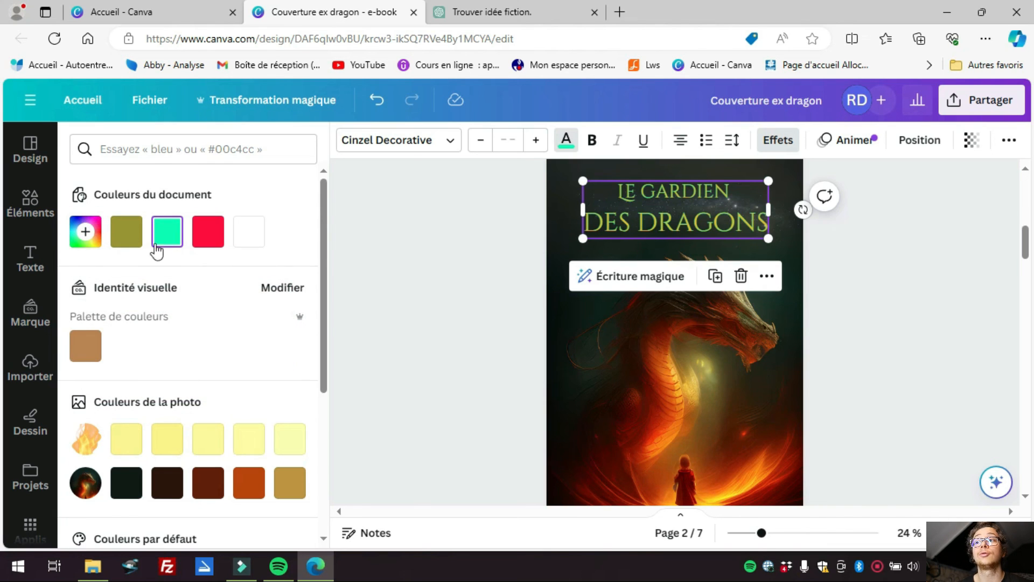
# Recolour the title's text with grey #898B84, sampled with the eyedropper from the starry area around the title, and deselect the title
pyautogui.click(84, 232)
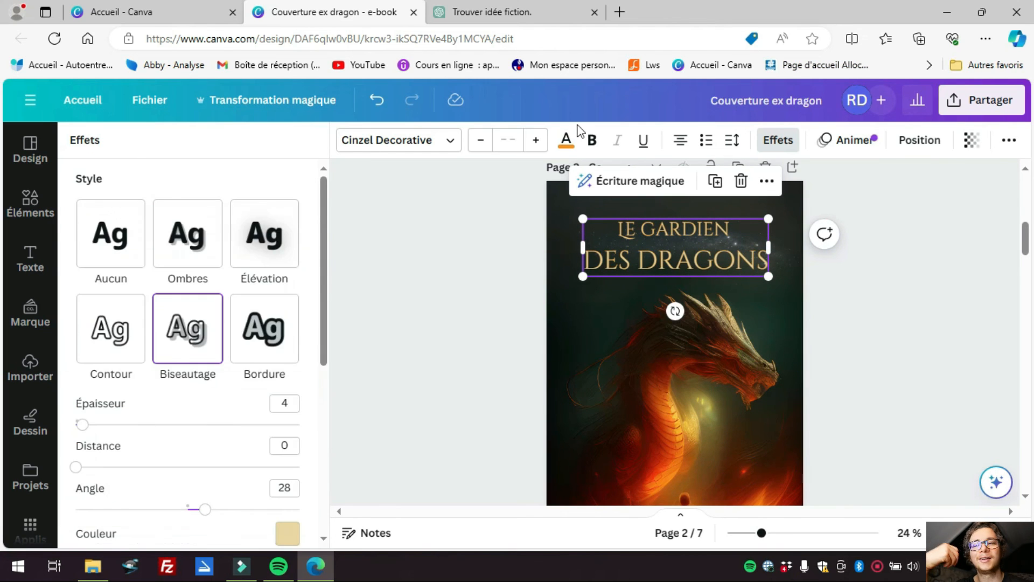
pyautogui.click(566, 139)
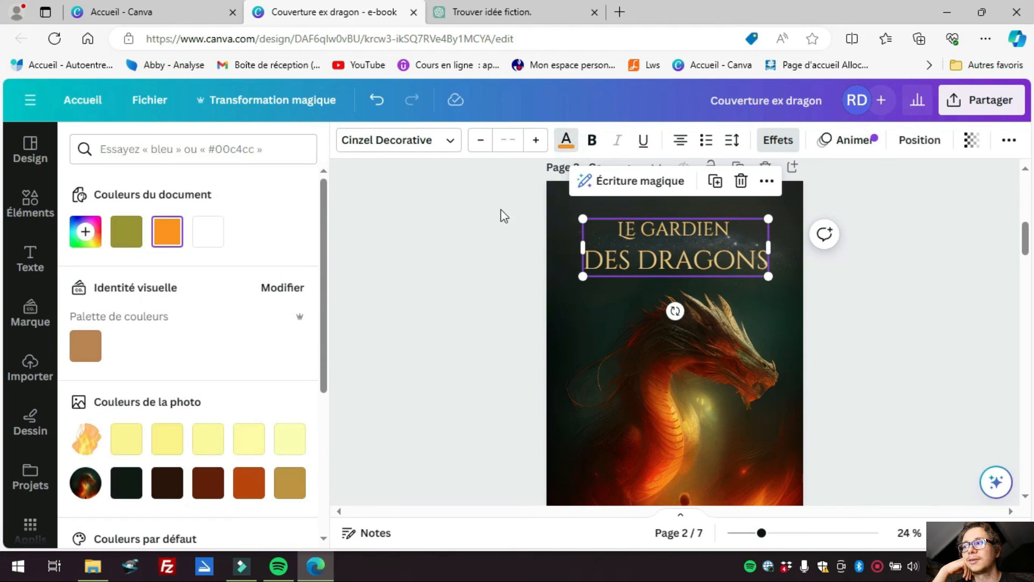
pyautogui.click(85, 231)
pyautogui.click(291, 385)
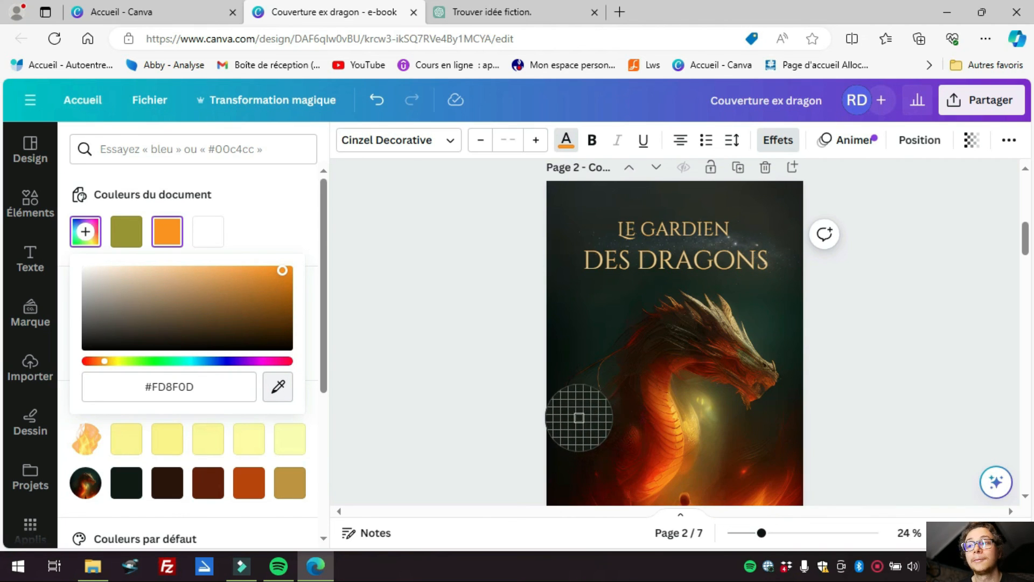
pyautogui.click(712, 245)
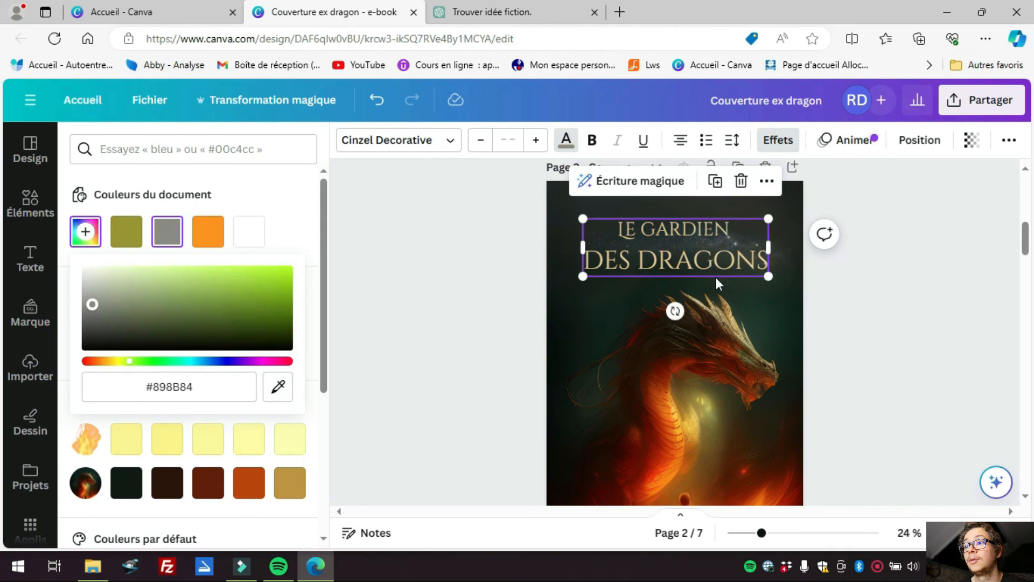
pyautogui.click(918, 333)
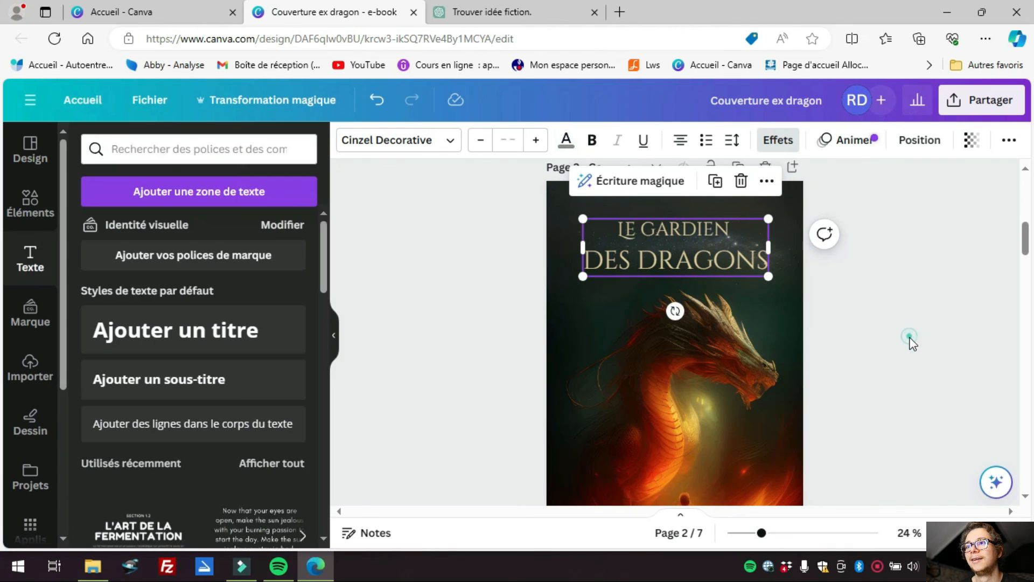
# Preview the dragon cover page in full-screen presentation mode to check the title's colouring
pyautogui.click(967, 533)
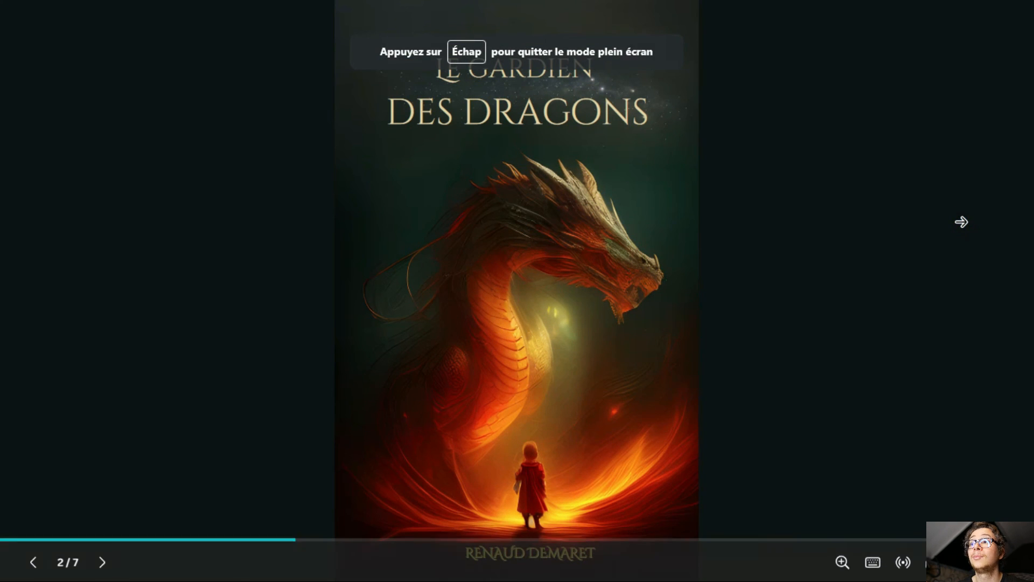
pyautogui.click(907, 316)
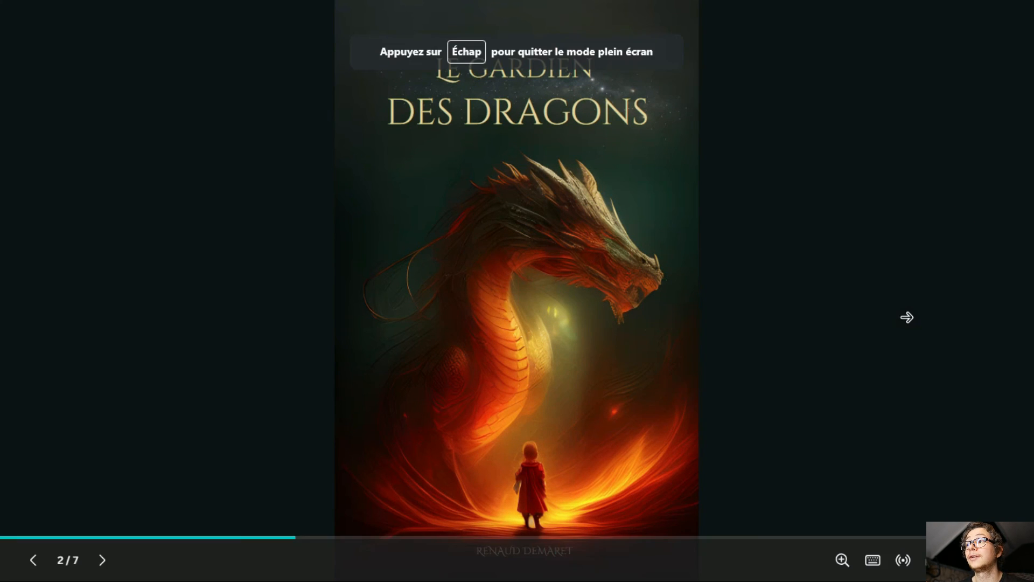